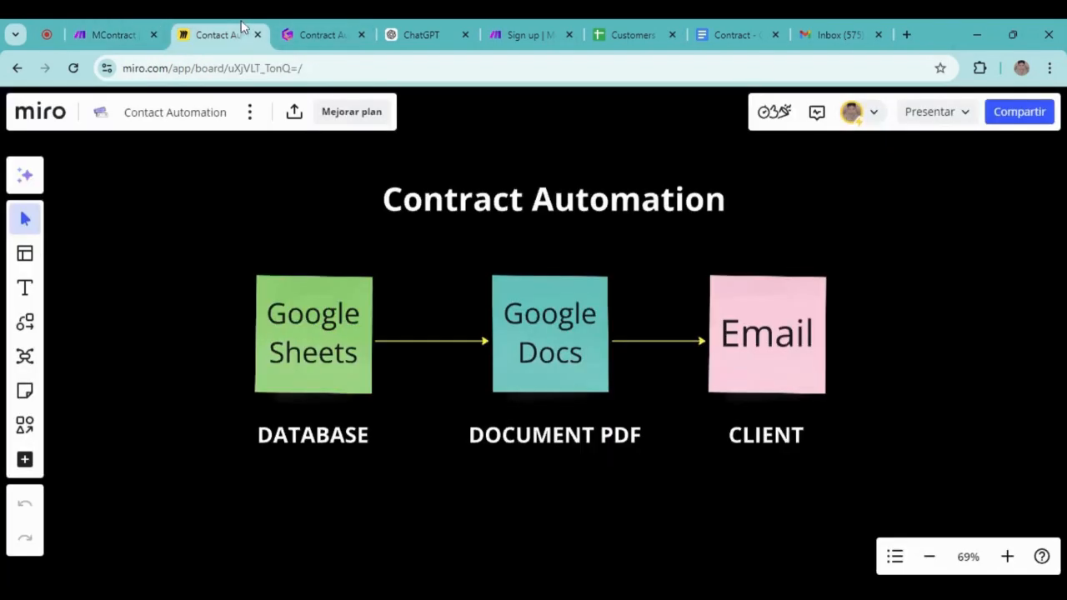
# Switch to the Miro 'Contact Automation' board showing the Sheets → Docs → Email flow
pyautogui.click(213, 34)
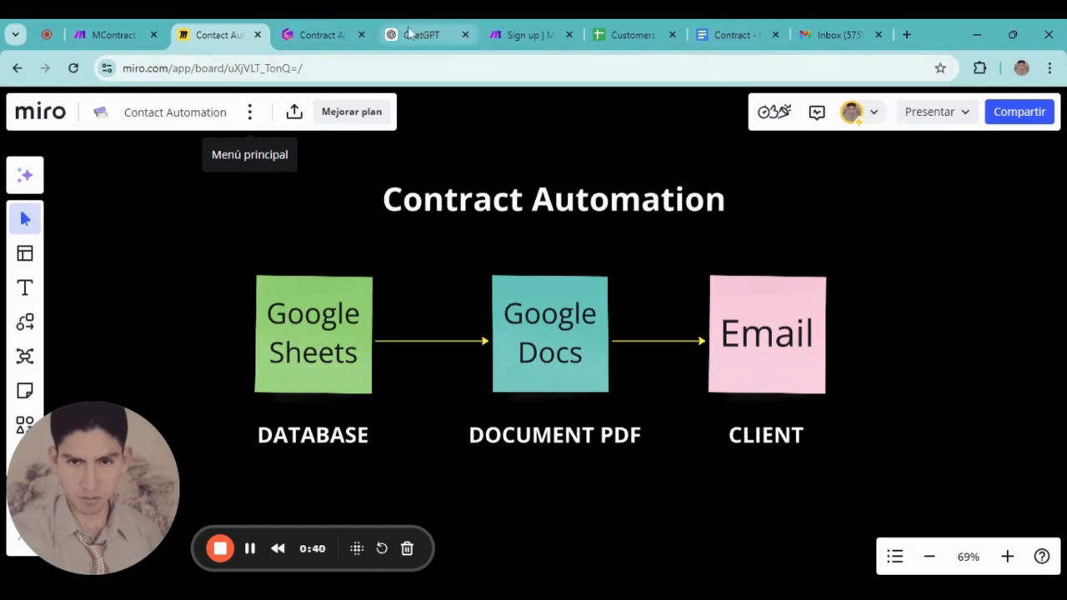
# Bring up the Gamma 'Contract Automation' document scrolled to its 'What do you need?' card
pyautogui.click(325, 33)
pyautogui.scroll(-1, 636, 367)
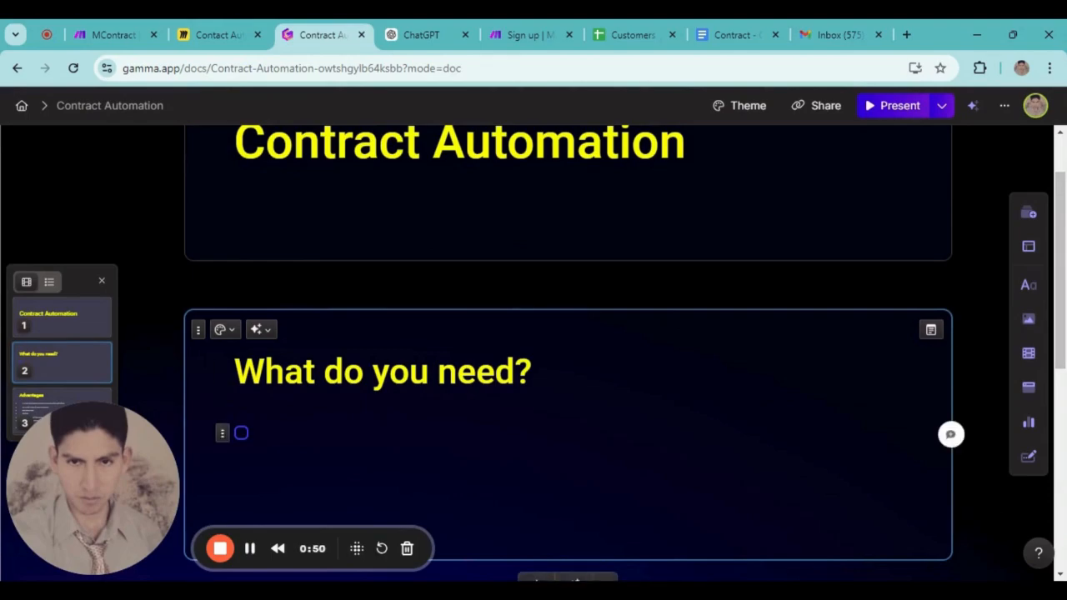
# Write 'Create your google account' as the first checklist item under 'What do you need?'
pyautogui.write('Create you')
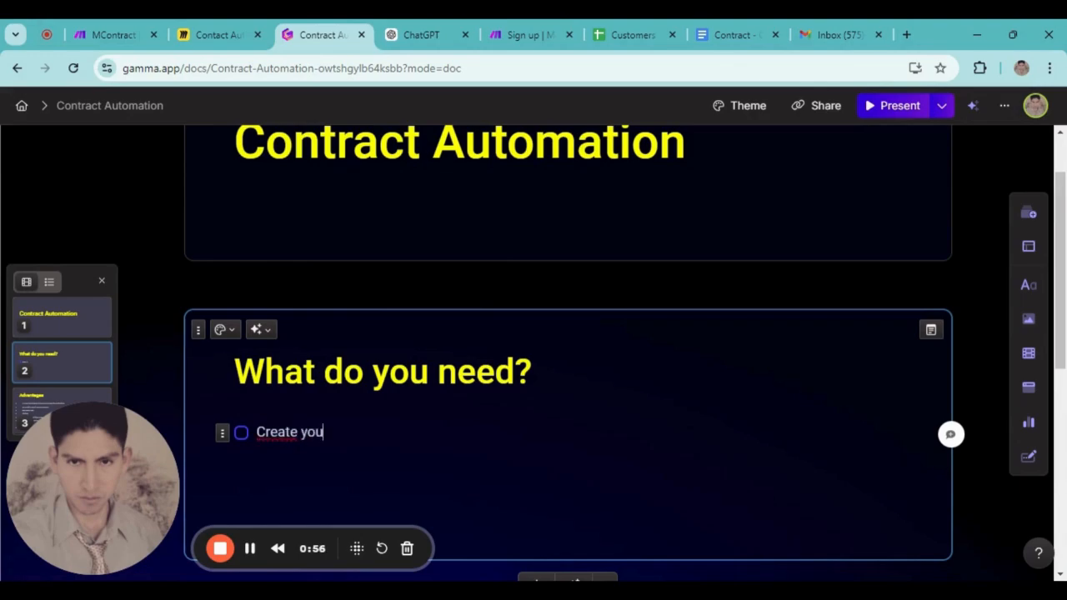
pyautogui.write('r g')
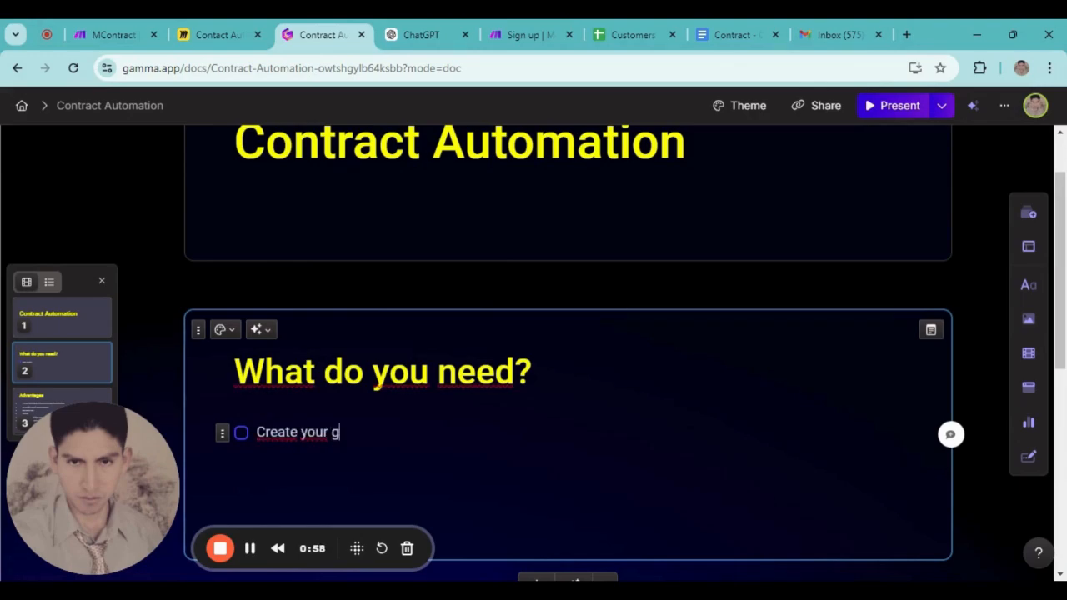
pyautogui.write('oogle account')
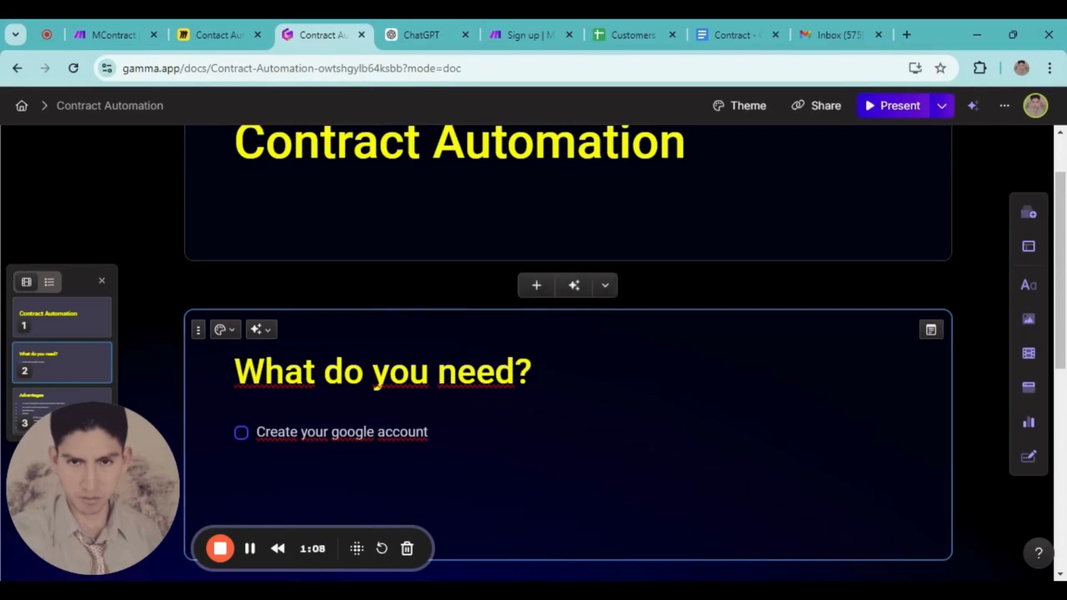
# Look over Make's free account sign-up form, then go back to the Gamma document
pyautogui.click(524, 35)
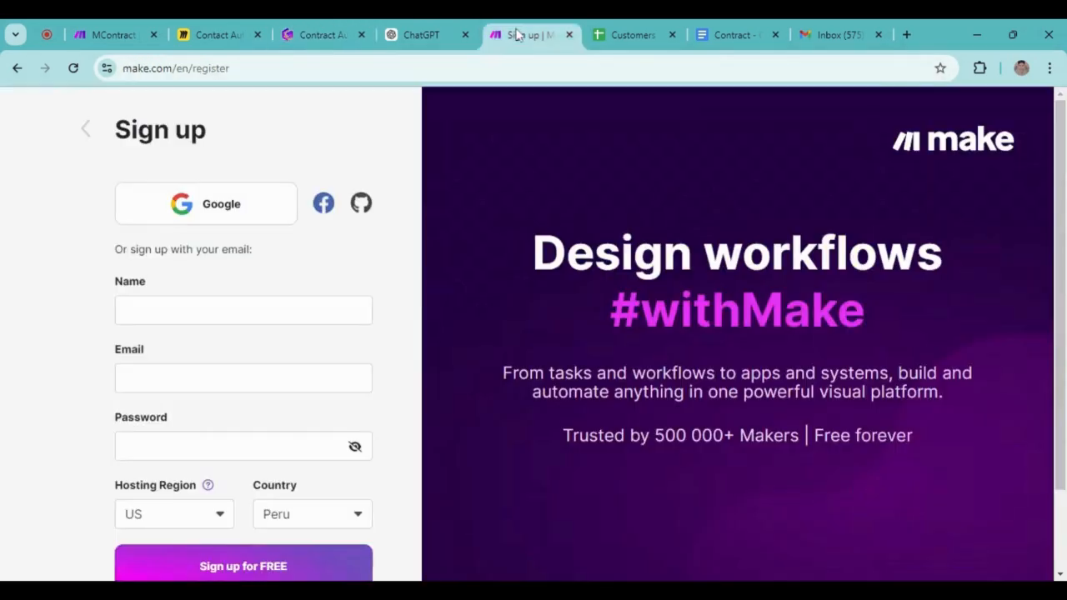
pyautogui.click(85, 127)
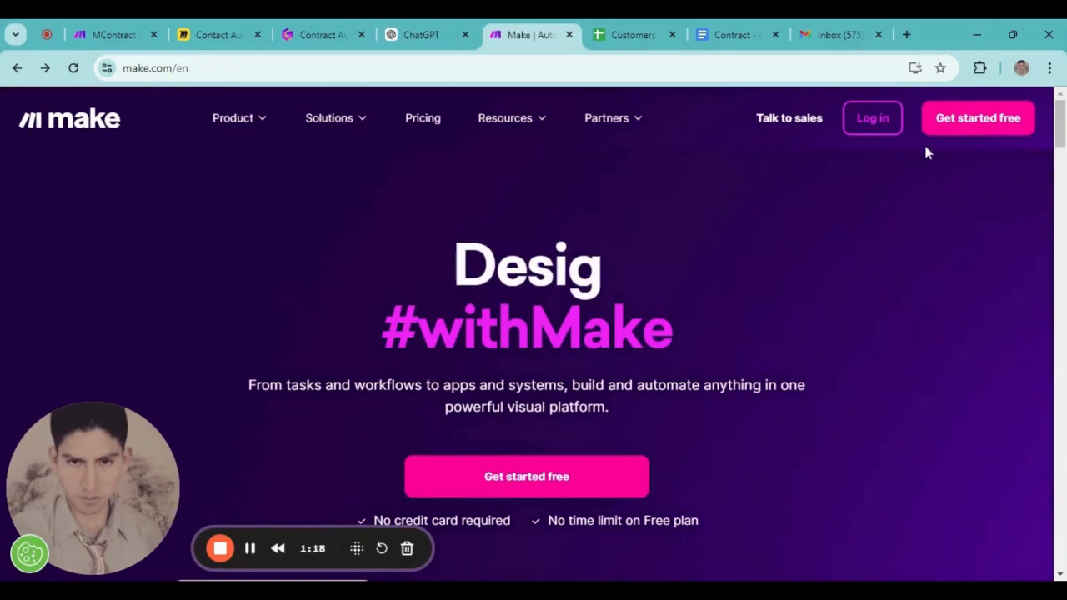
pyautogui.click(972, 130)
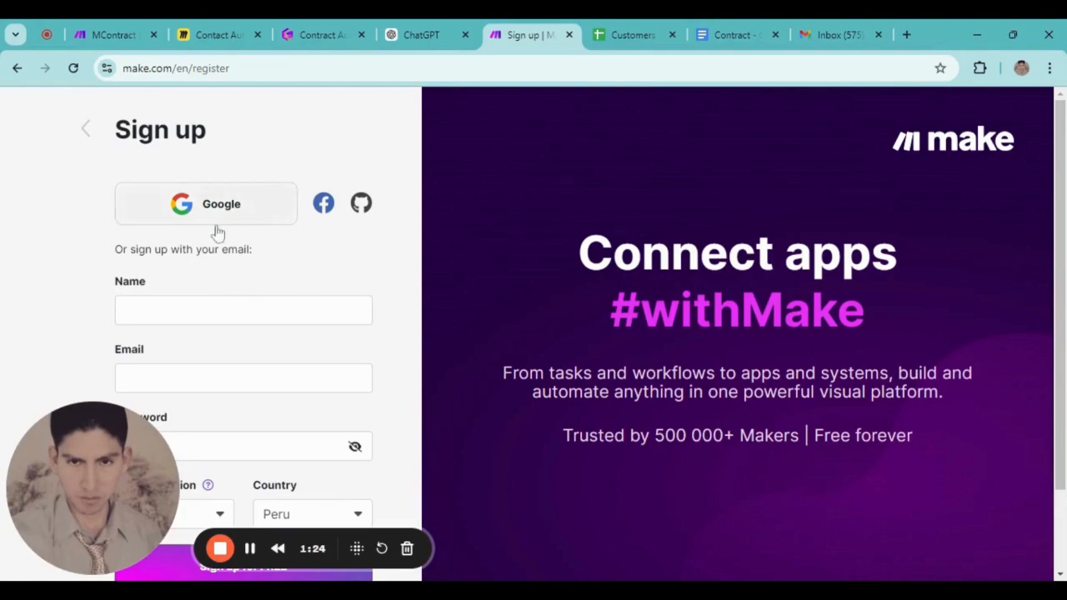
pyautogui.scroll(-1, 238, 233)
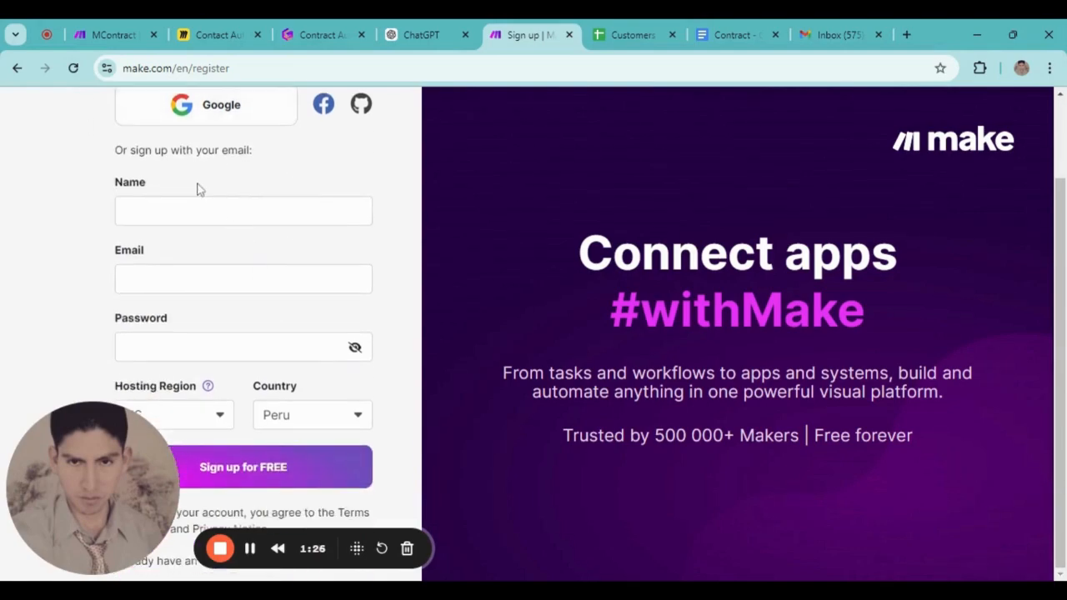
pyautogui.scroll(1, 337, 367)
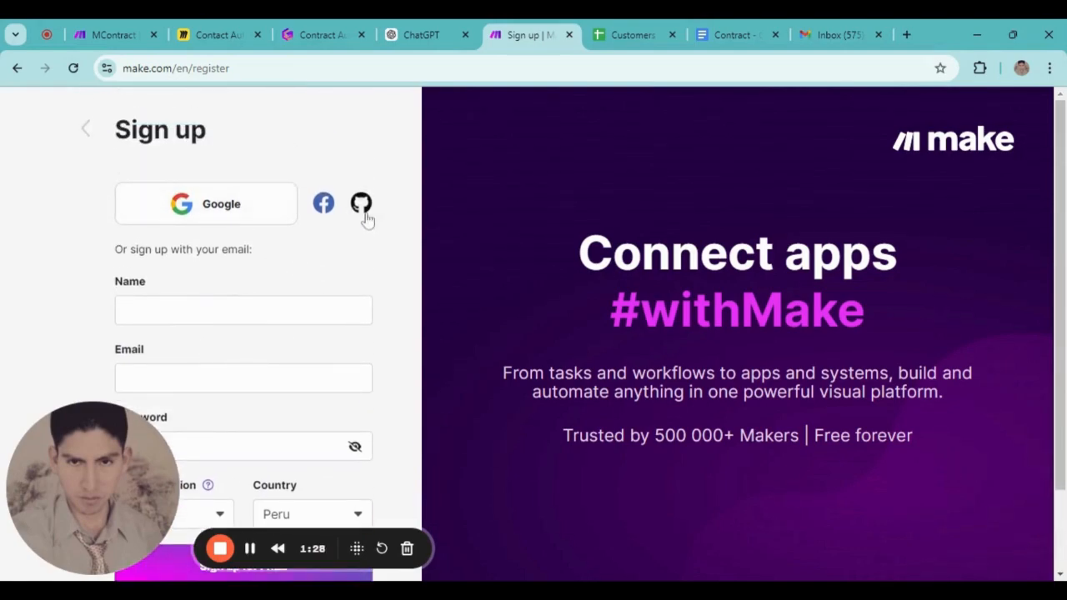
pyautogui.click(315, 32)
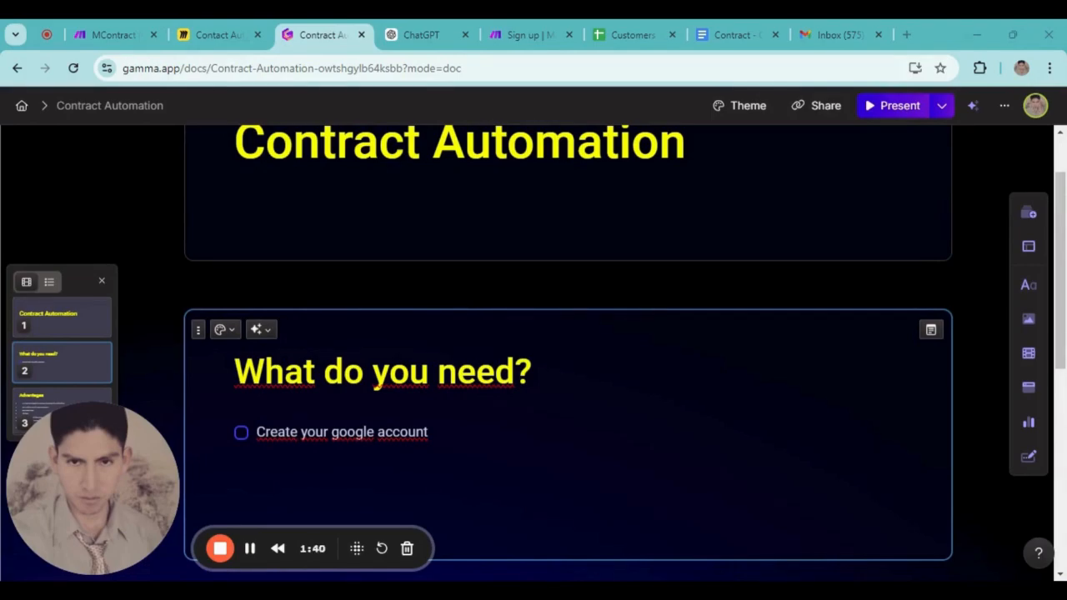
# Add a second checklist item 'Having a google shhet as data base' below the first
pyautogui.click(384, 473)
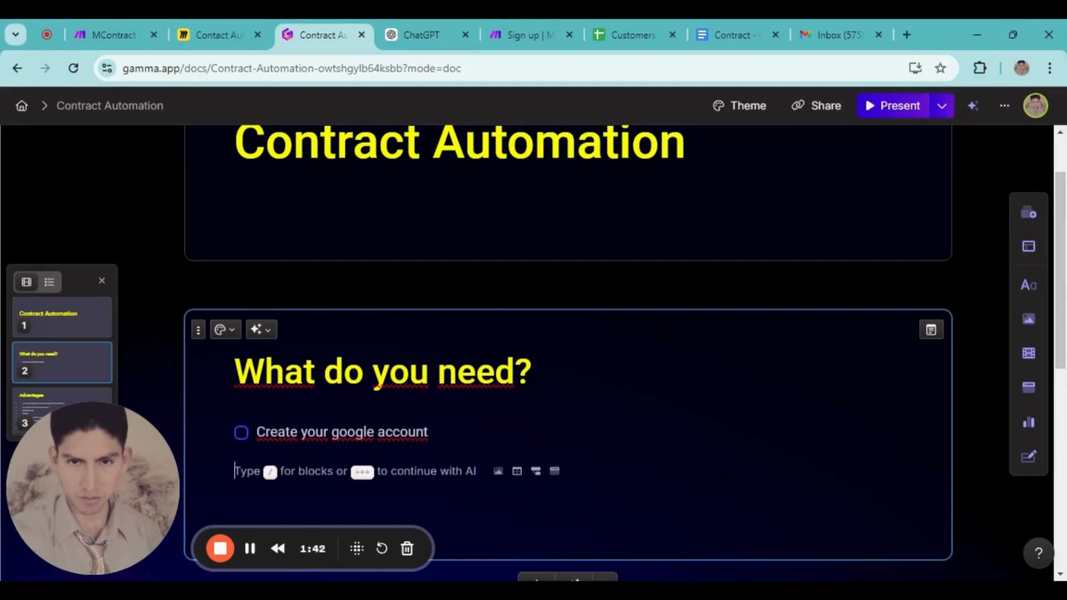
pyautogui.press('BackSpace')
pyautogui.press('Return')
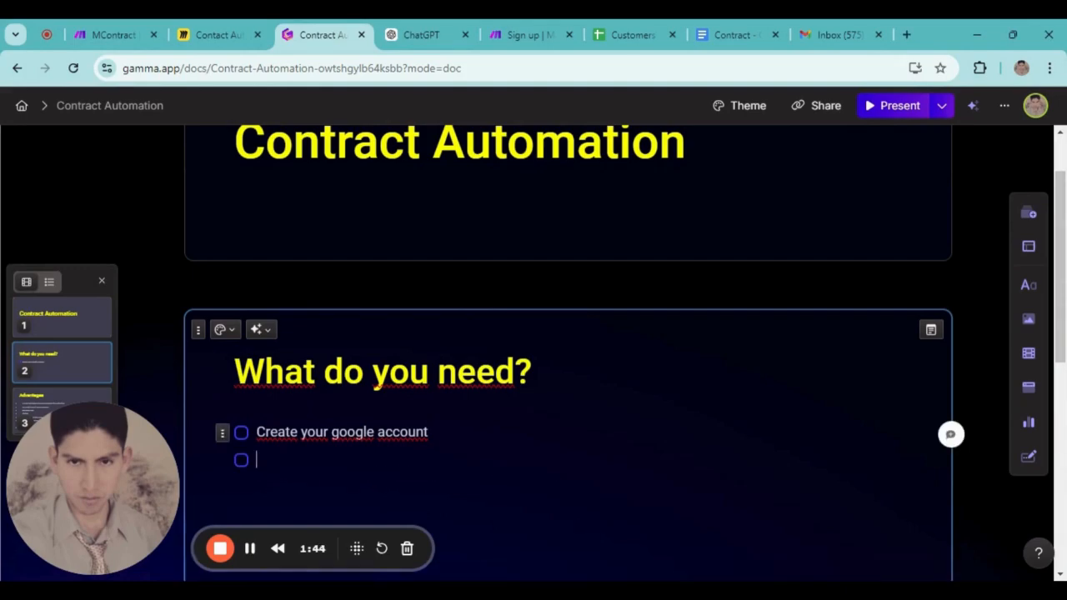
pyautogui.scroll(-2, 568, 334)
pyautogui.write('H')
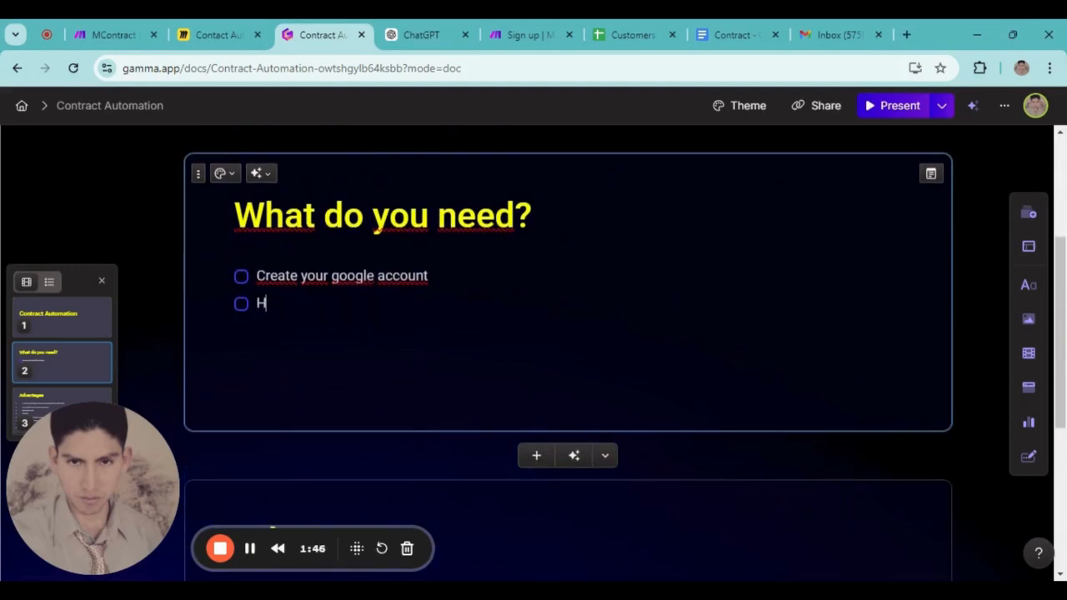
pyautogui.write('aving a goo')
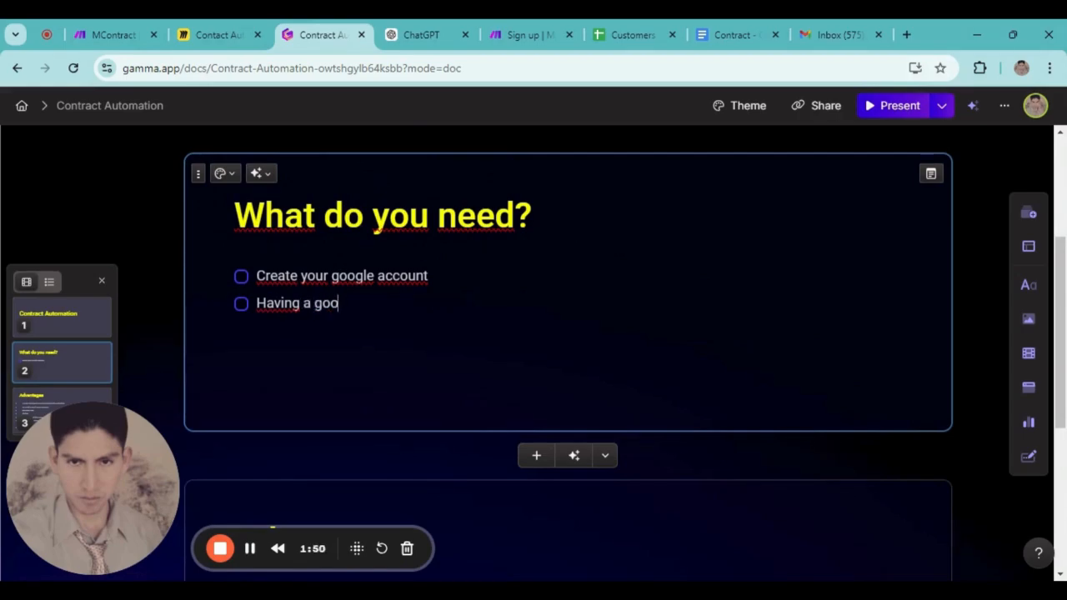
pyautogui.write('gle sh')
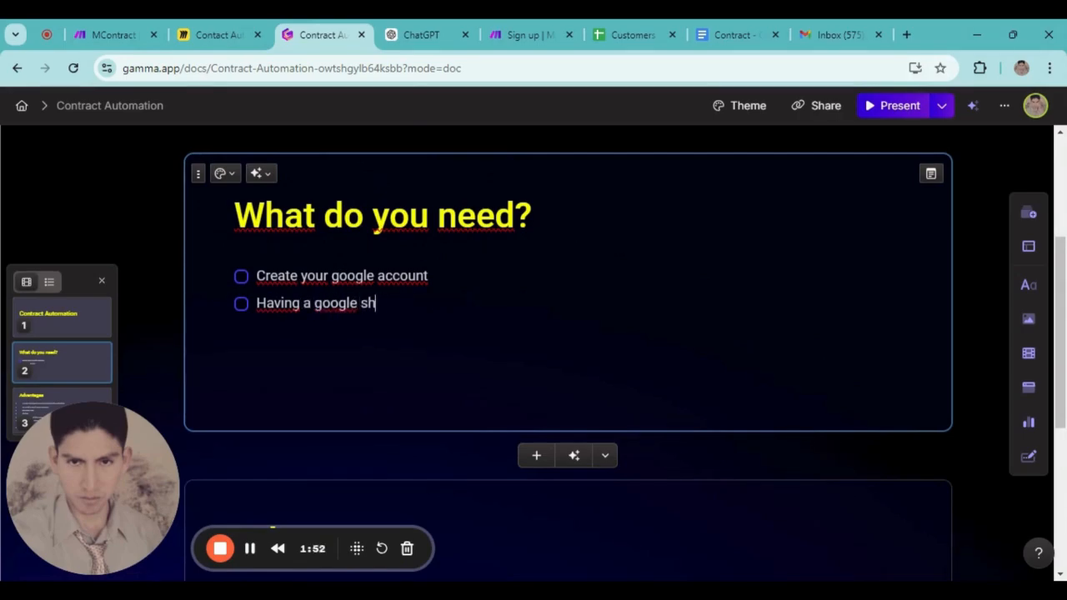
pyautogui.write('het as ')
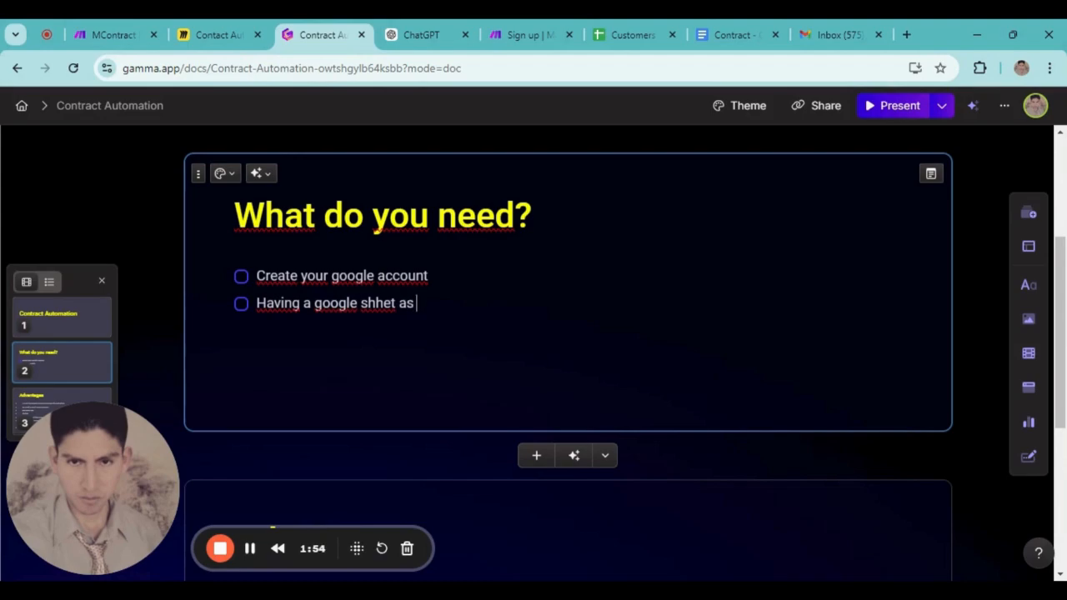
pyautogui.write('data base')
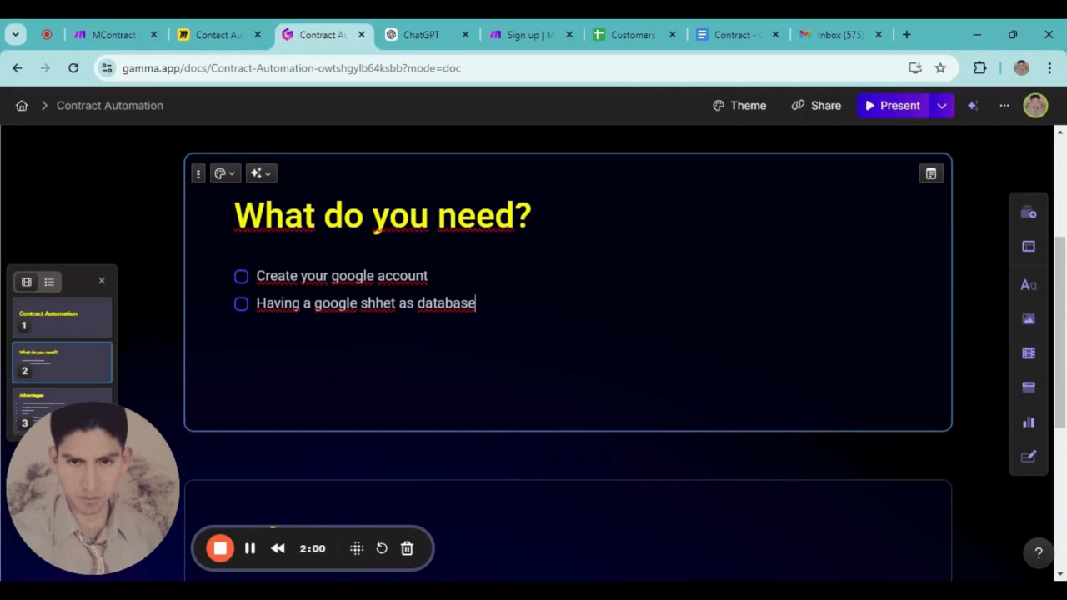
pyautogui.click(634, 35)
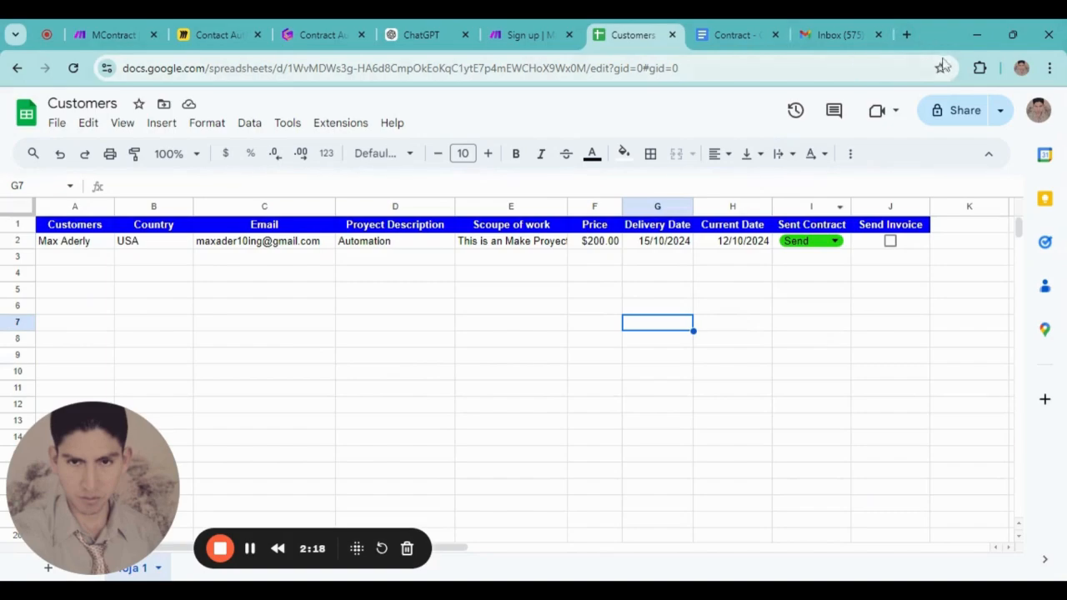
# Create a blank Google spreadsheet in a new browser tab via the Google apps menu
pyautogui.click(906, 35)
pyautogui.click(1003, 139)
pyautogui.scroll(-3, 992, 341)
pyautogui.click(1004, 500)
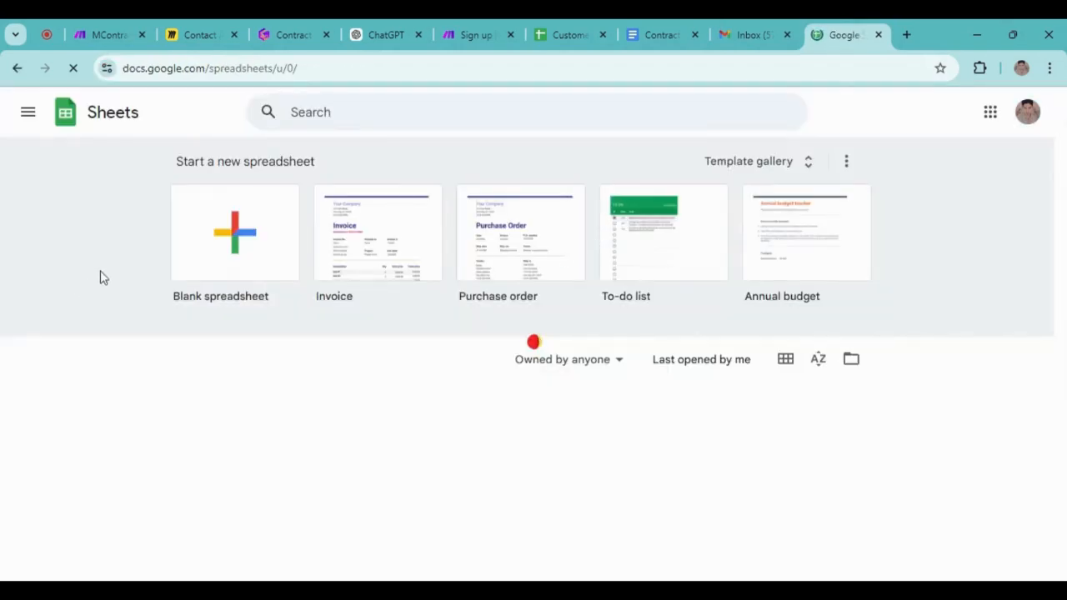
pyautogui.click(235, 241)
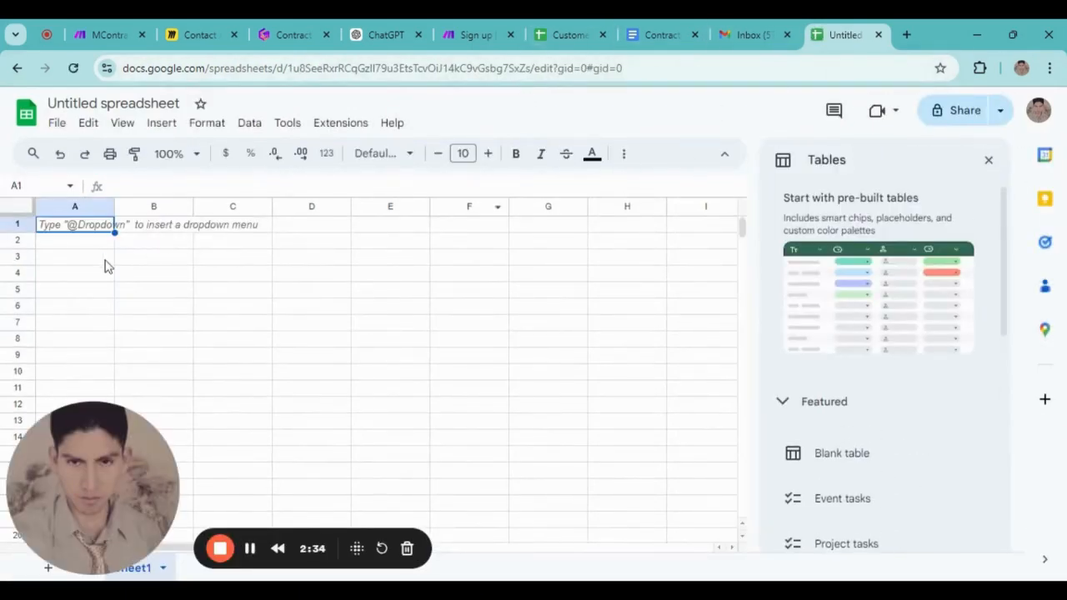
# Enter header 'Client' in A1 and 'Contry' in B1 of the new spreadsheet
pyautogui.doubleClick(92, 230)
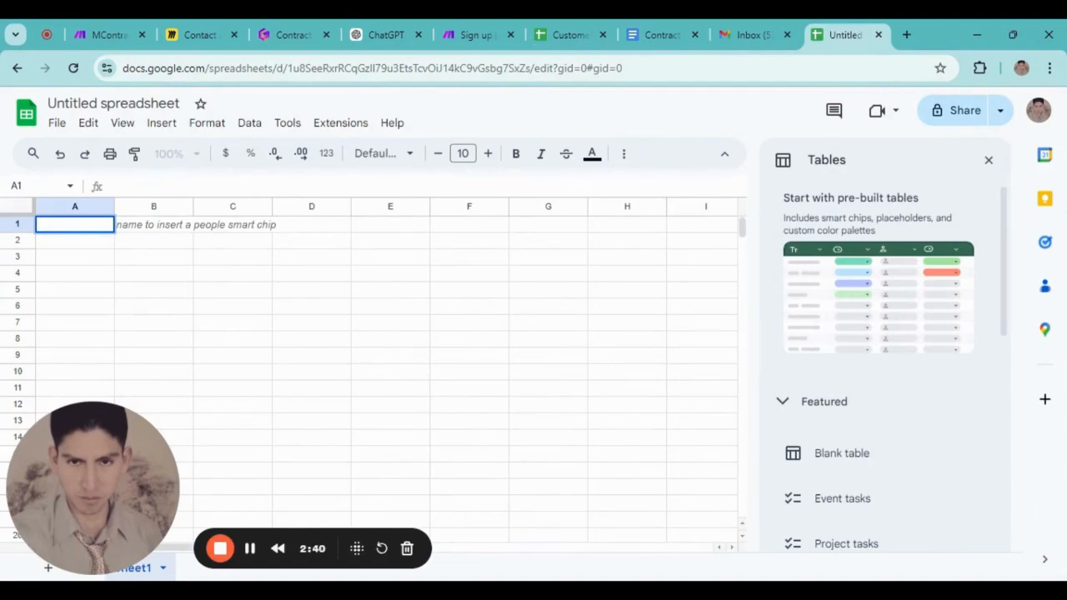
pyautogui.write('Client')
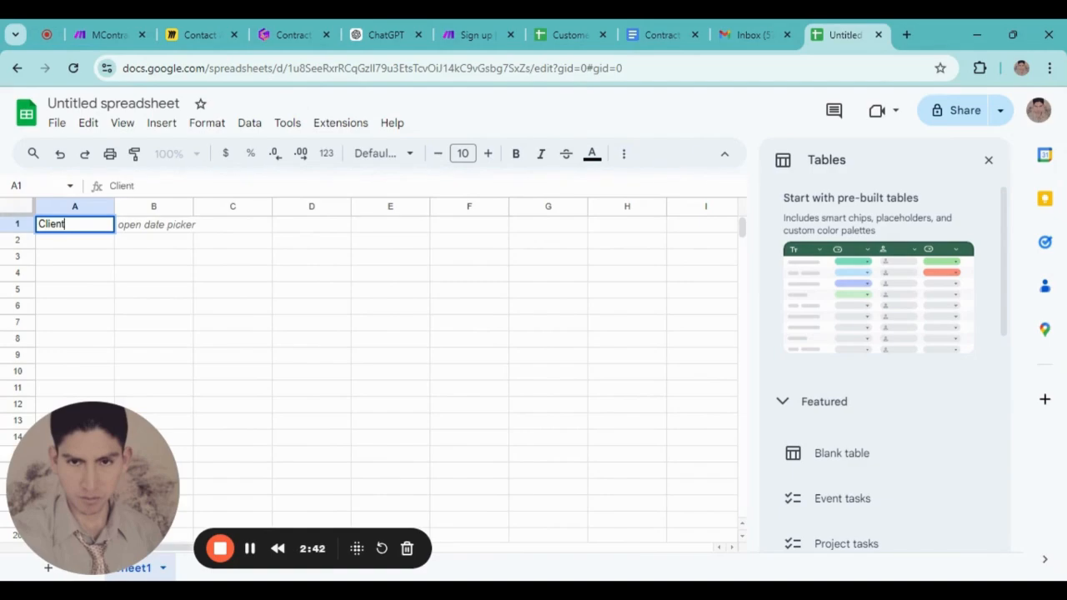
pyautogui.click(142, 231)
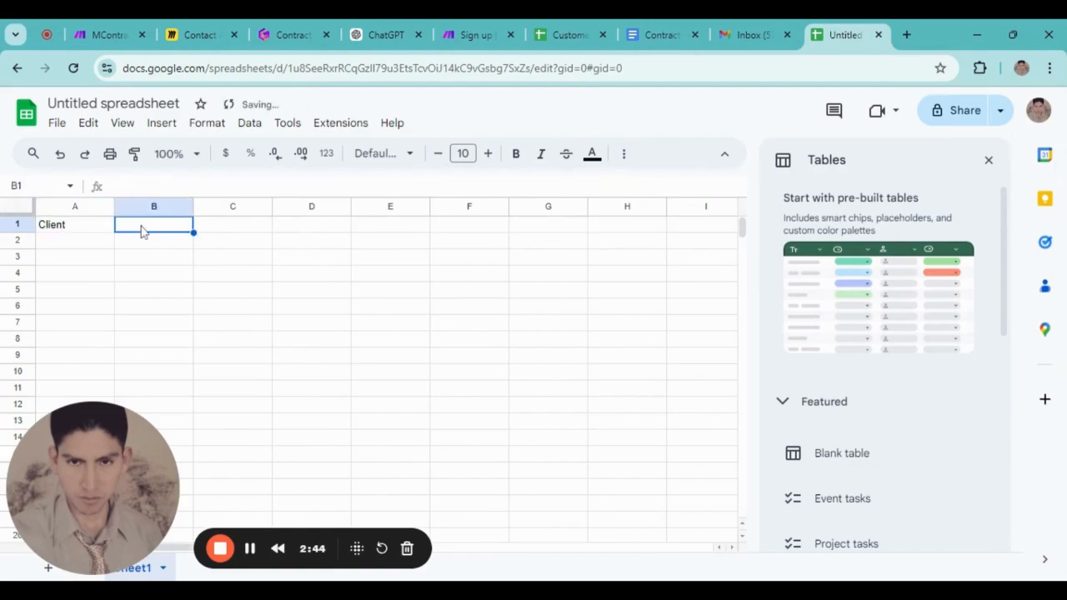
pyautogui.write('Contry')
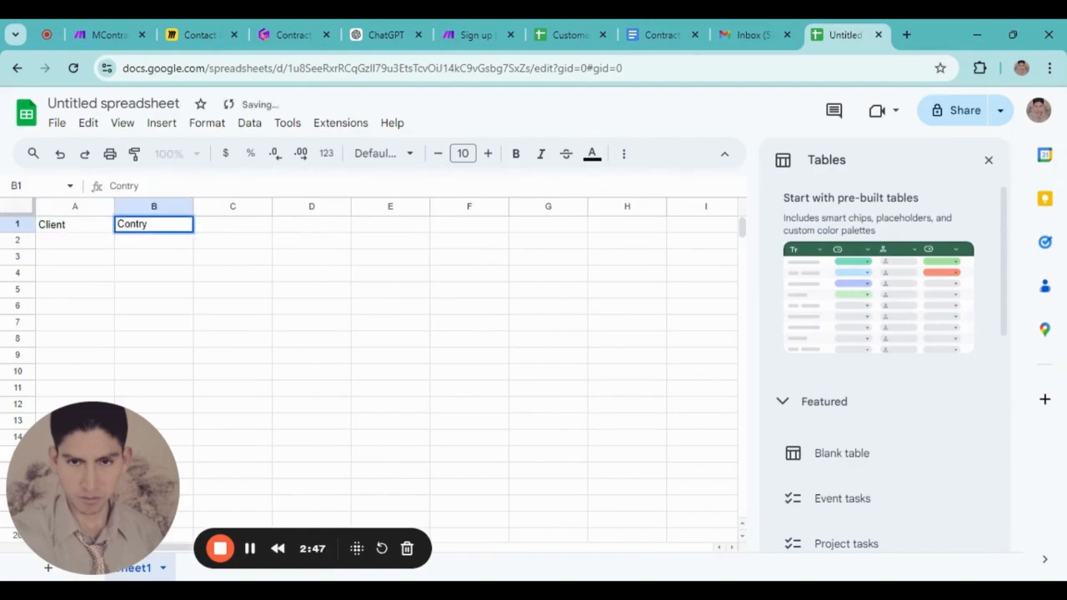
pyautogui.click(224, 228)
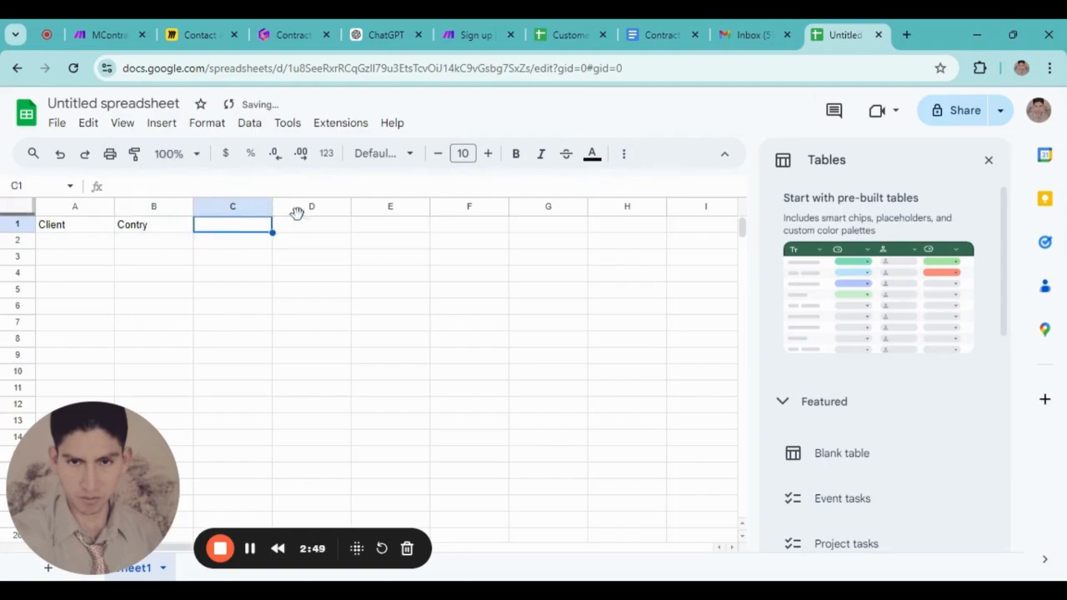
pyautogui.click(572, 34)
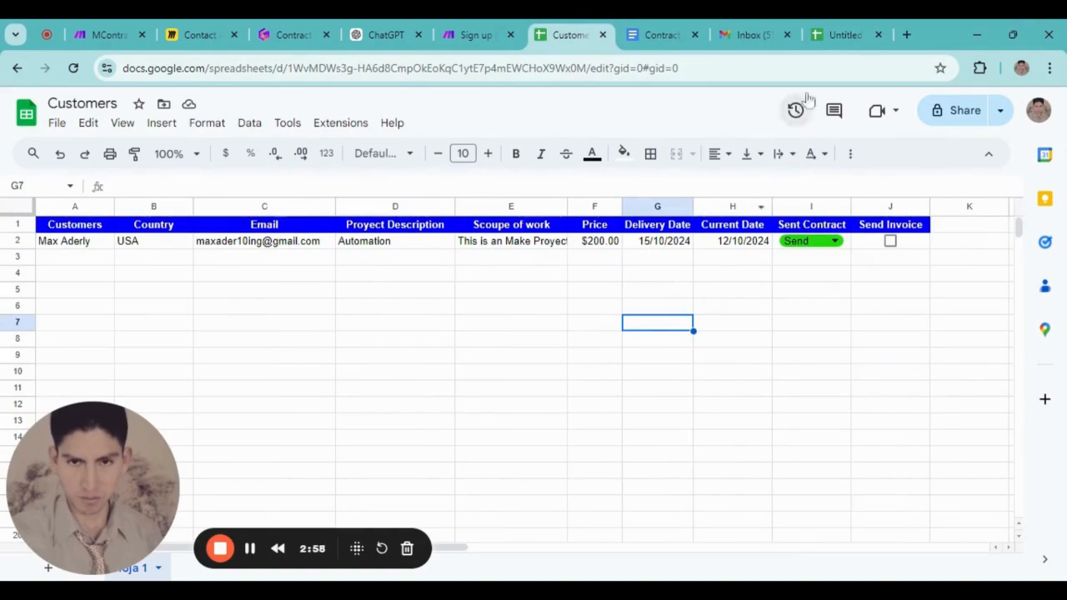
# Enter headers Email, Proyect Description, Scoupe of work, delivery time and current time across C1–G1
pyautogui.click(844, 34)
pyautogui.write('Email')
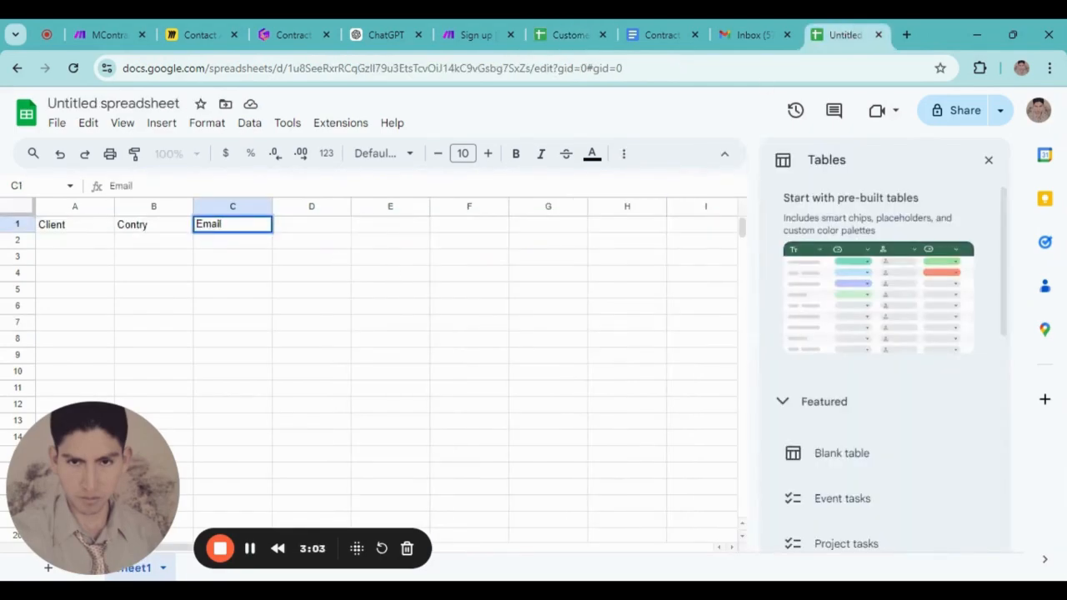
pyautogui.press('Tab')
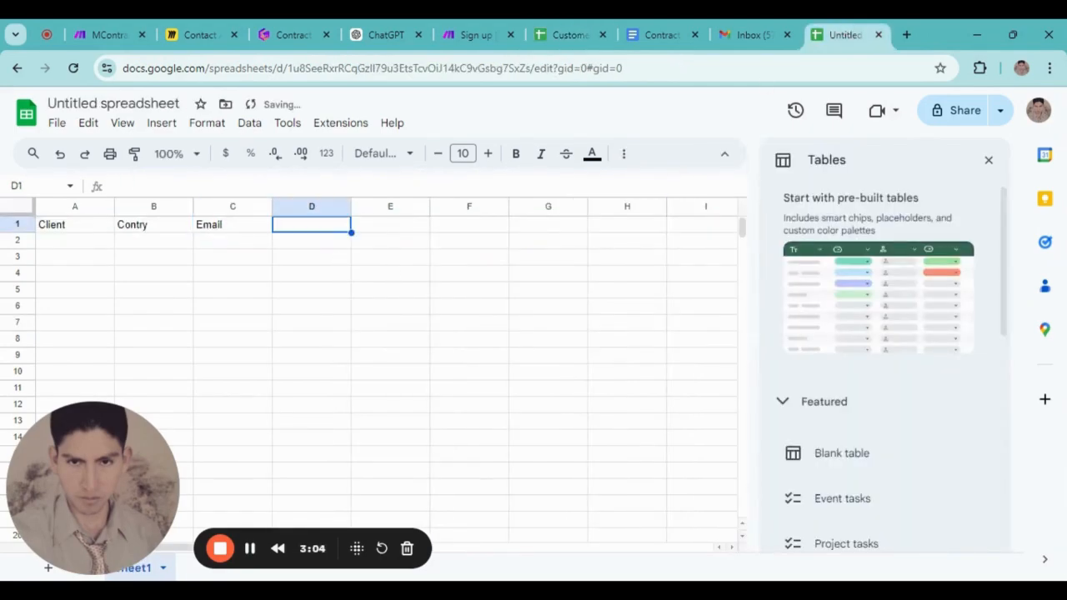
pyautogui.write('Proy')
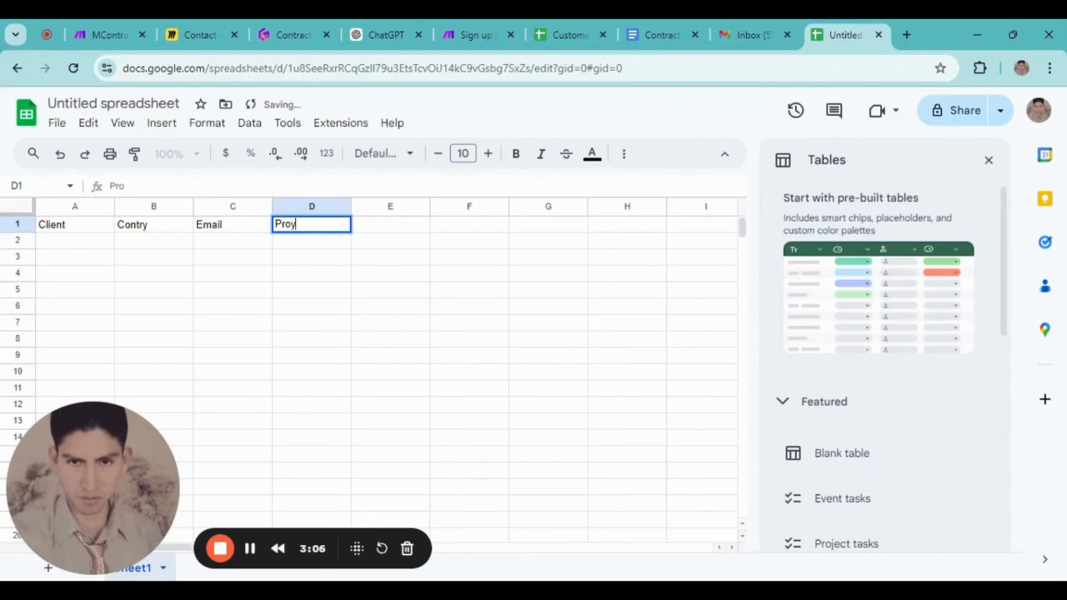
pyautogui.write('ect Description')
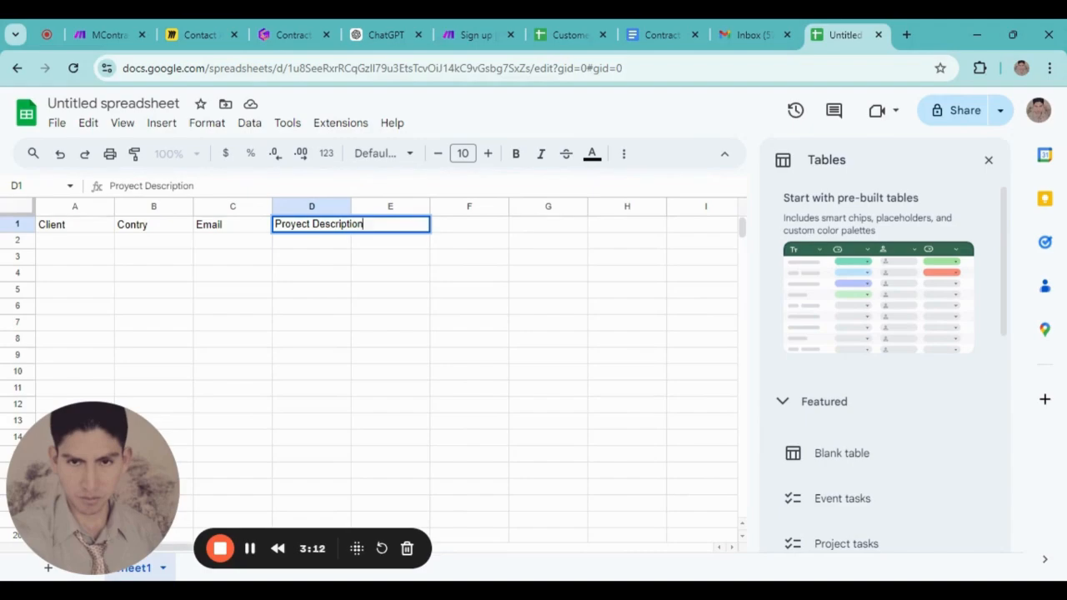
pyautogui.press('Tab')
pyautogui.write('S')
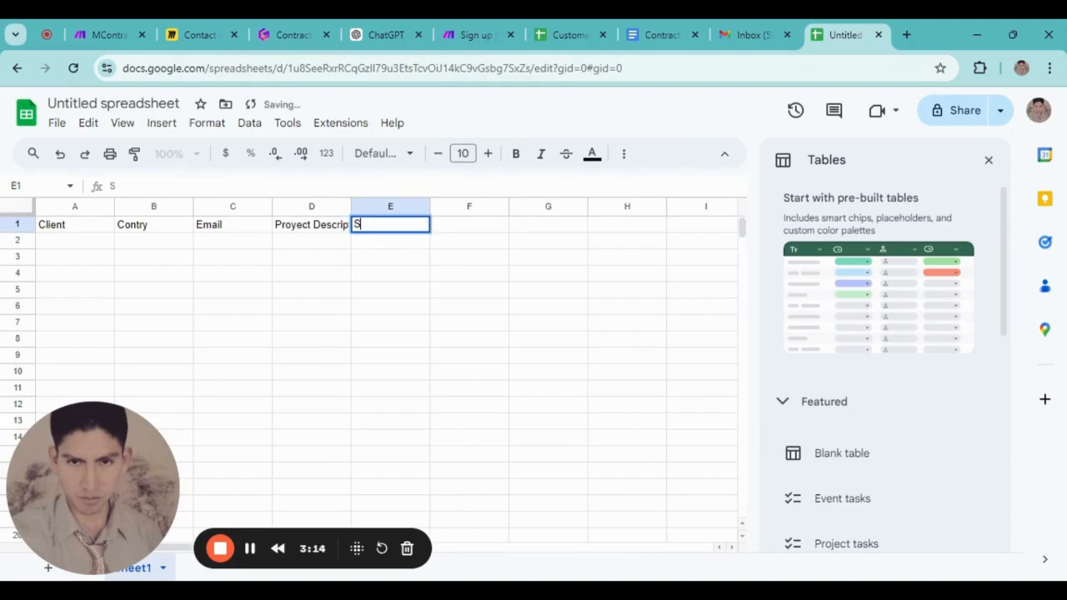
pyautogui.write('cou')
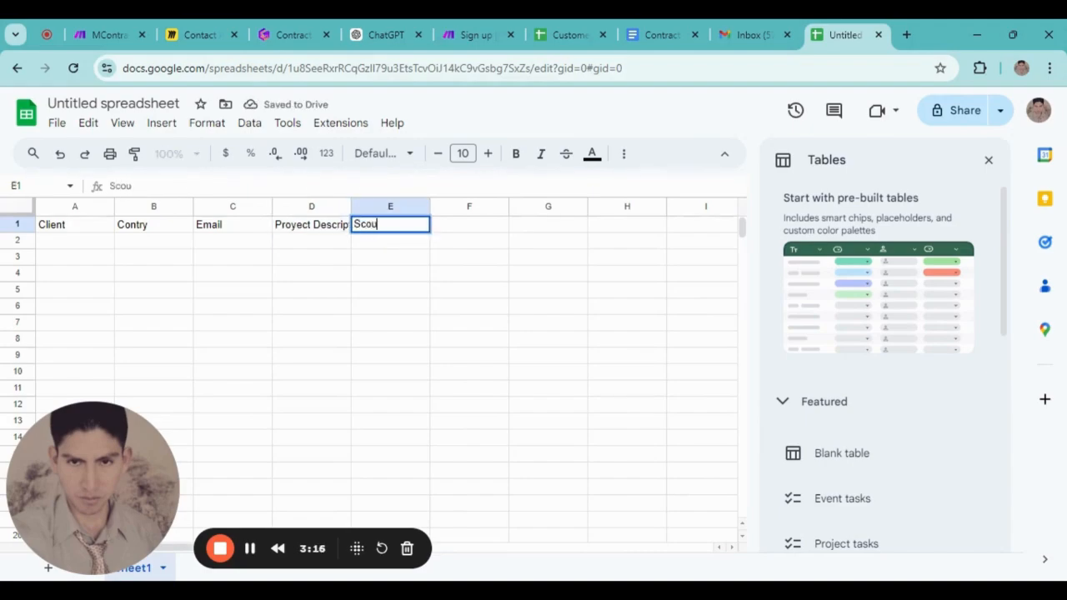
pyautogui.write('pe of work')
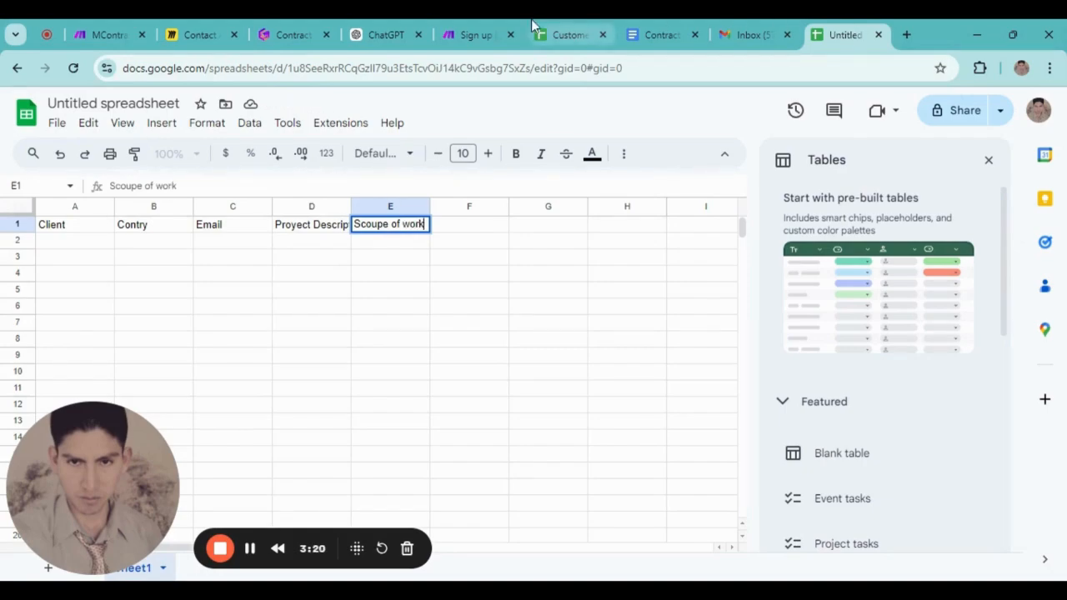
pyautogui.press('Tab')
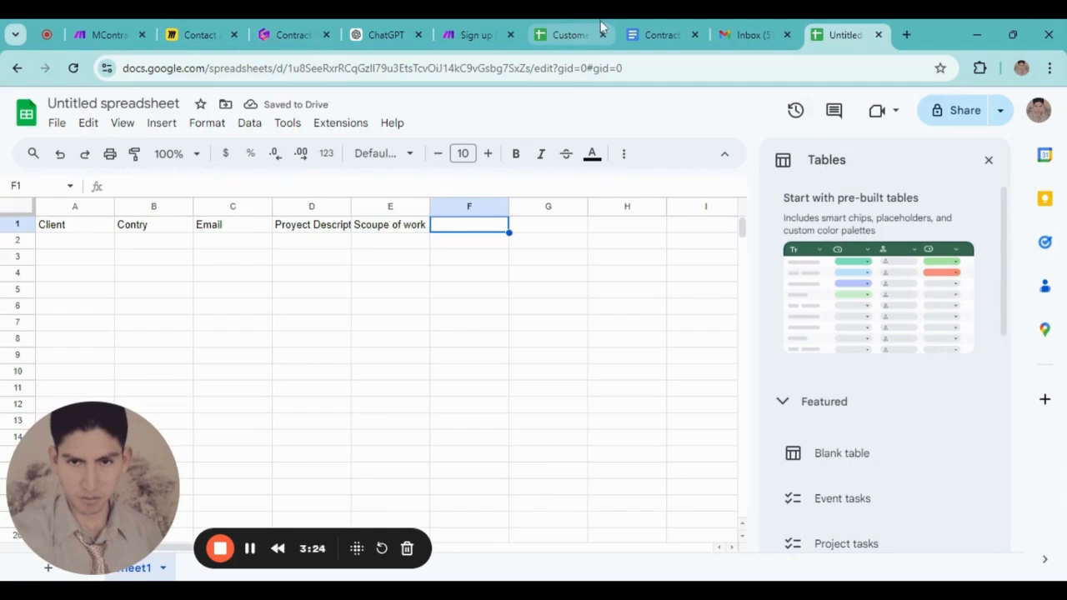
pyautogui.write('delivery time')
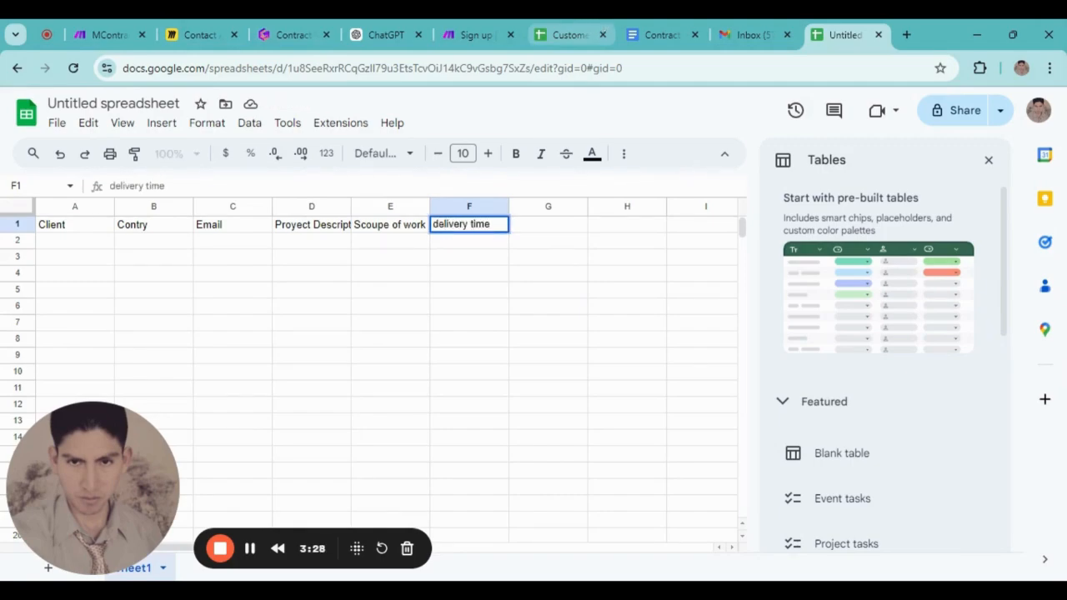
pyautogui.press('Tab')
pyautogui.write('current time')
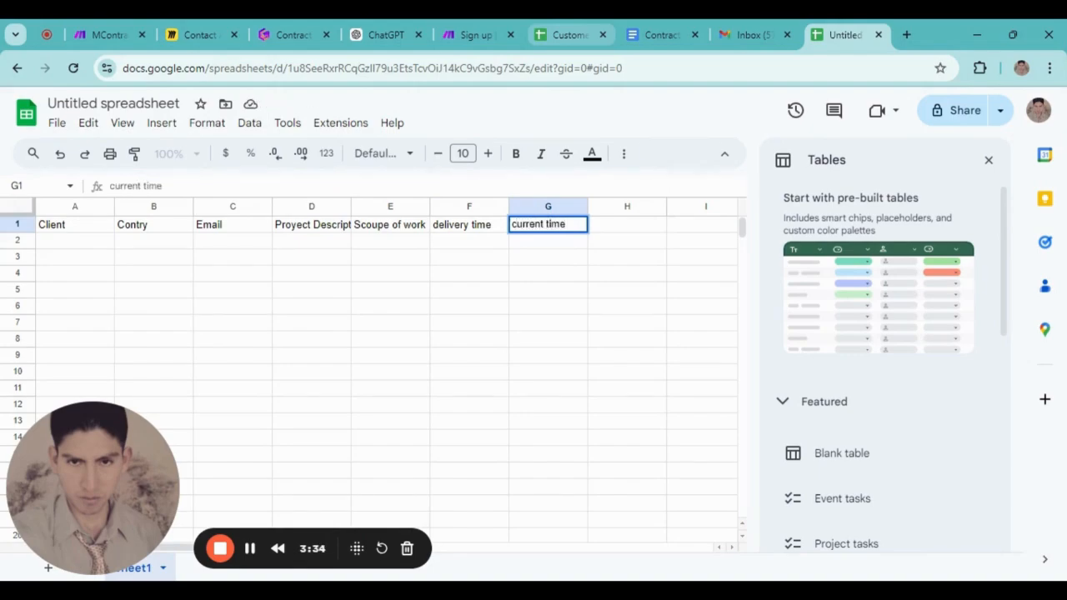
# Check the Customers sheet for reference, then add the 'Amount' header in H1
pyautogui.click(541, 29)
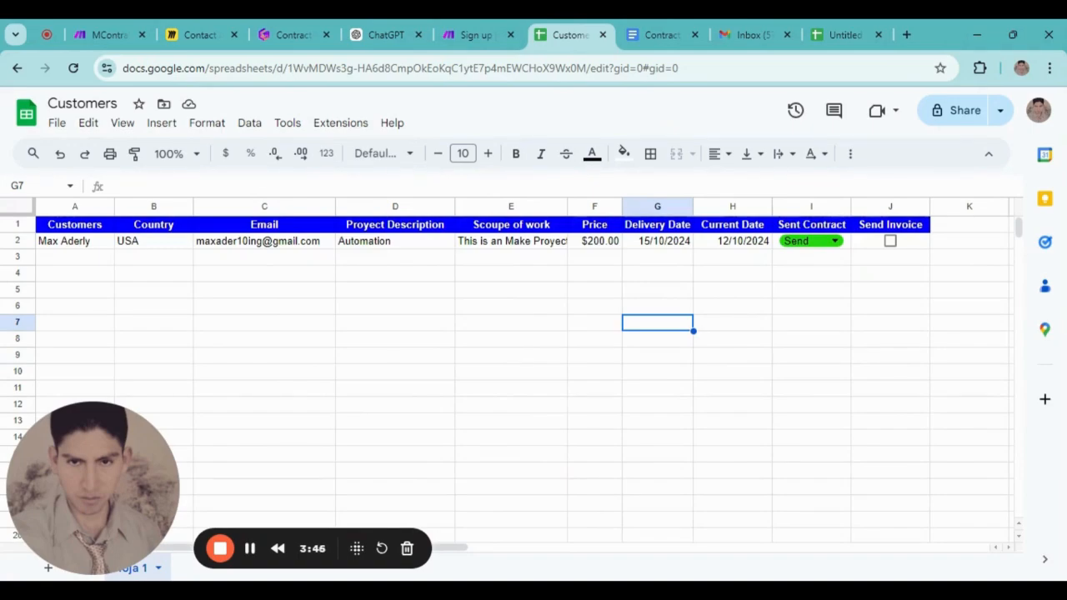
pyautogui.click(837, 33)
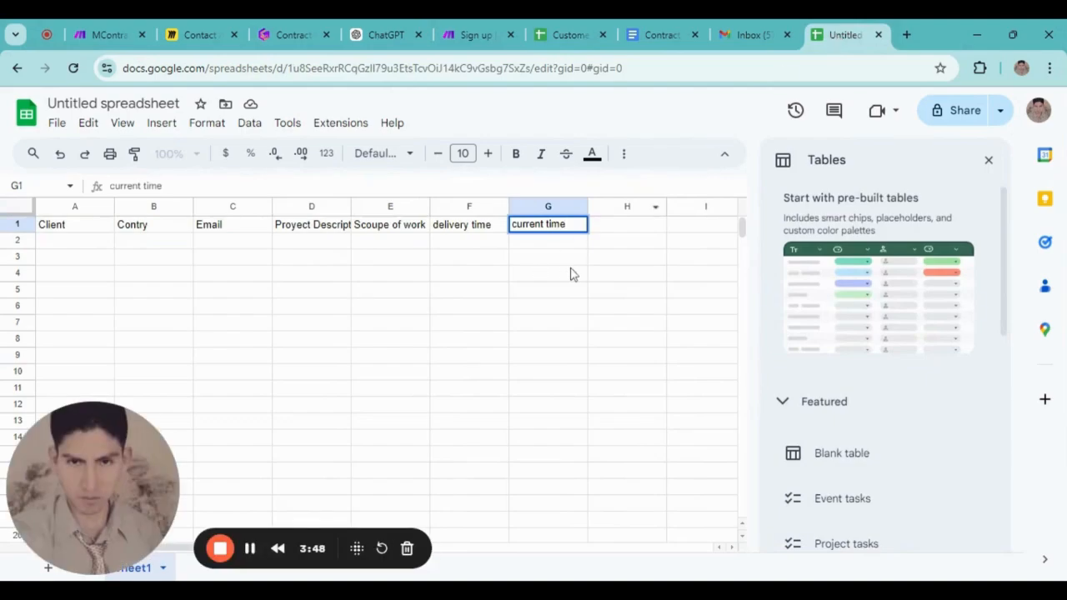
pyautogui.click(625, 234)
pyautogui.write('Amoutn')
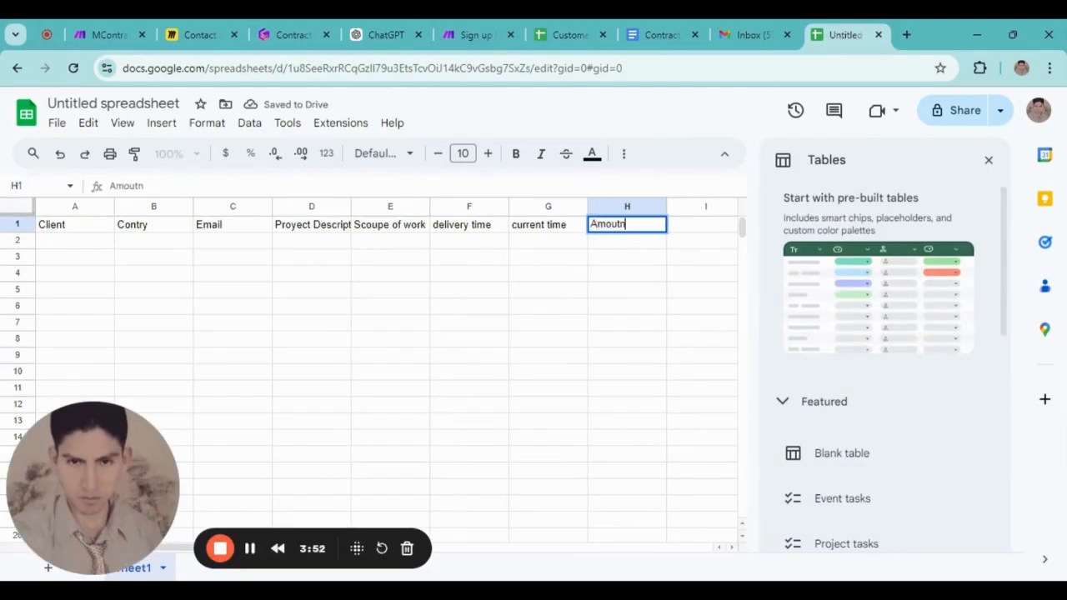
pyautogui.press('BackSpace')
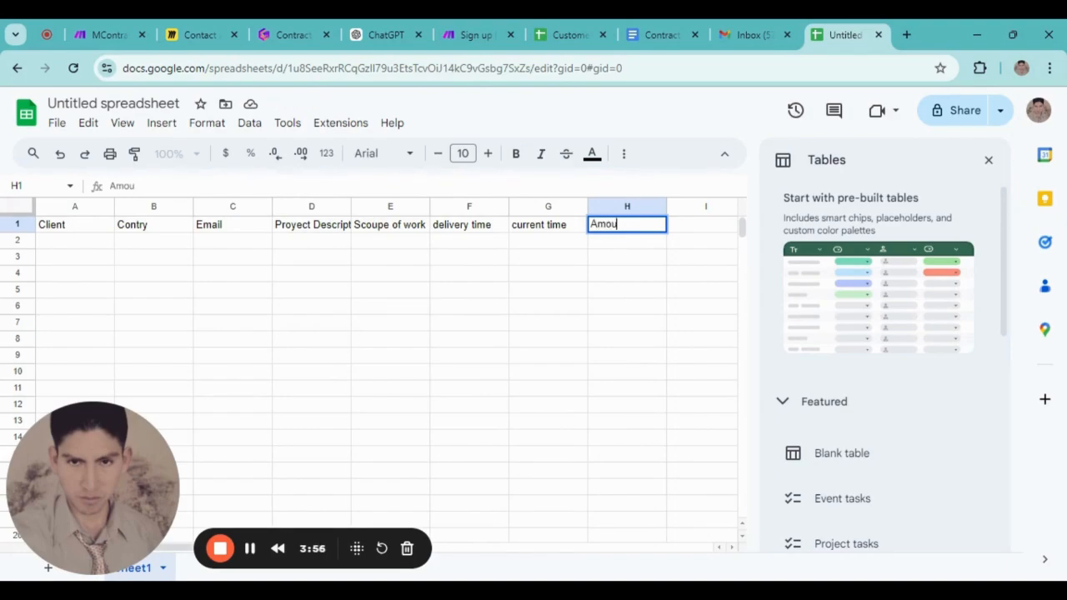
pyautogui.click(661, 304)
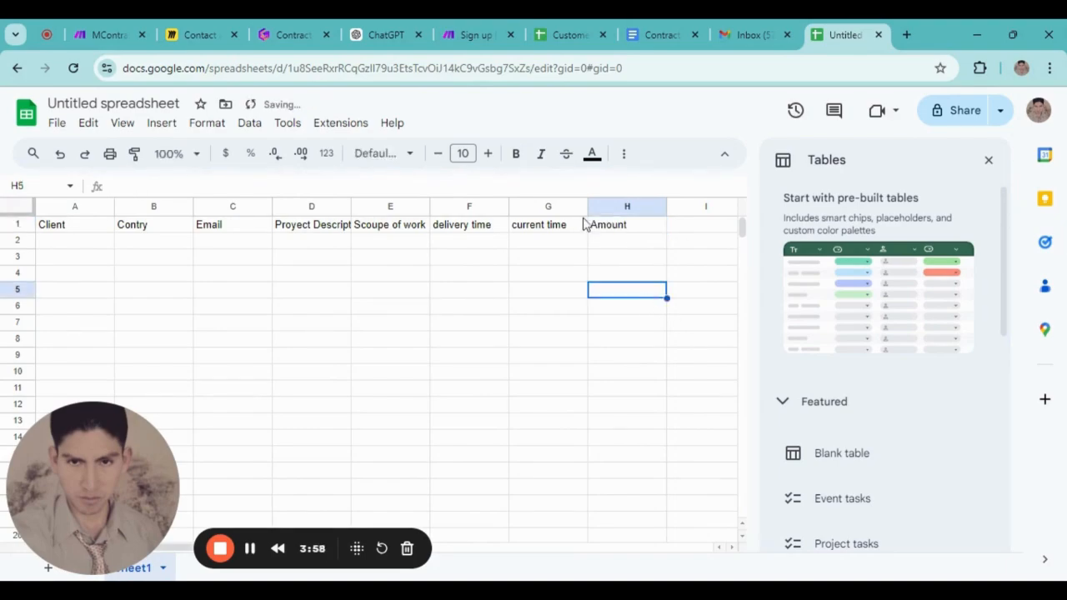
pyautogui.click(755, 34)
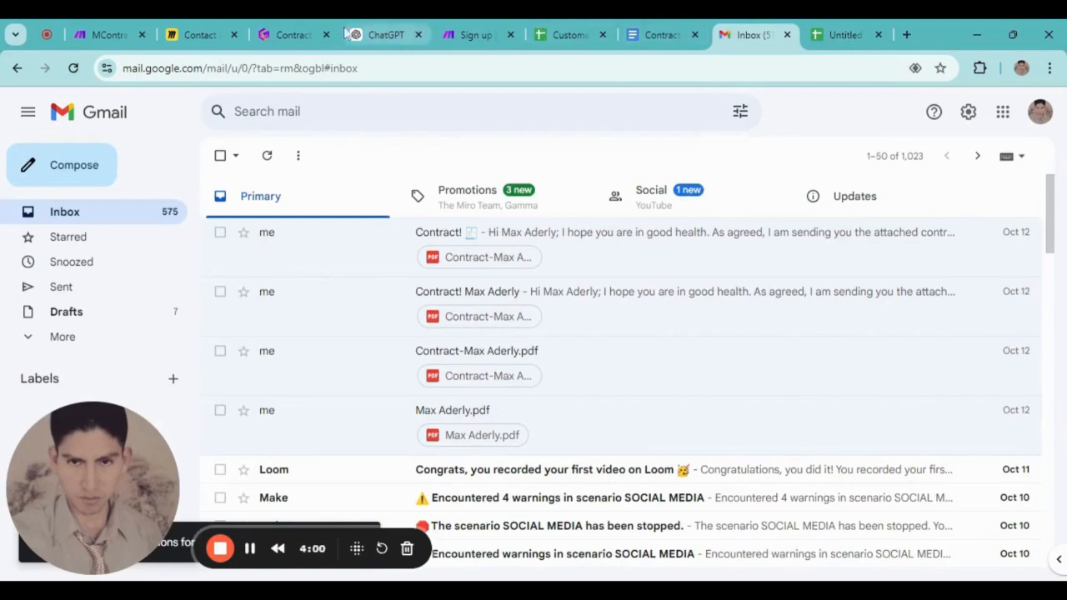
# Return to the Customers spreadsheet to check its Sent Contract and Send Invoice columns
pyautogui.click(571, 34)
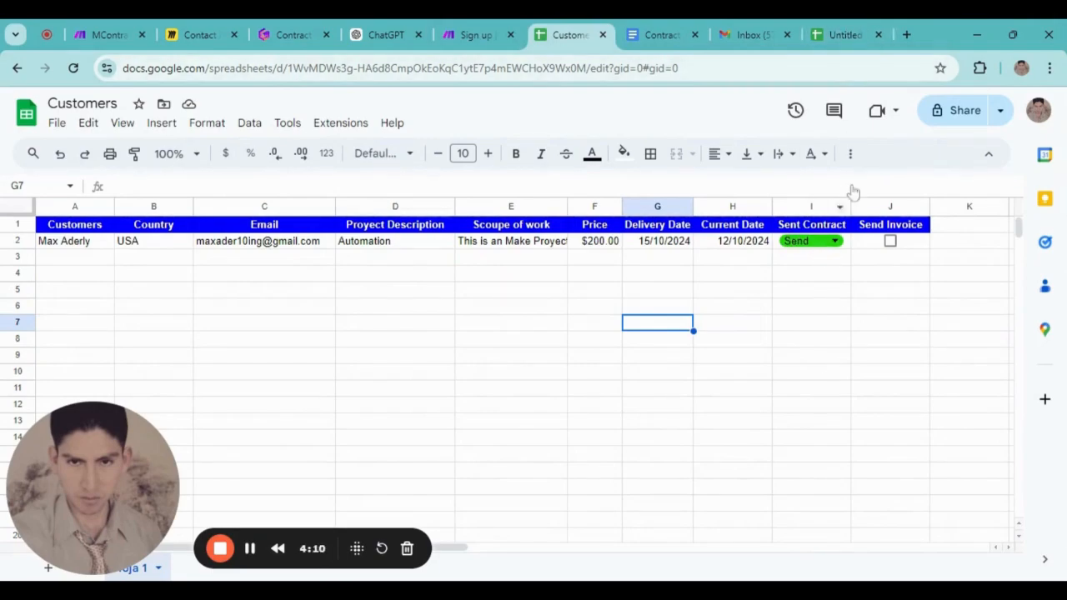
# Add the 'Send contract' header in I1, close the Tables panel, and select A1:I1
pyautogui.click(849, 34)
pyautogui.click(698, 225)
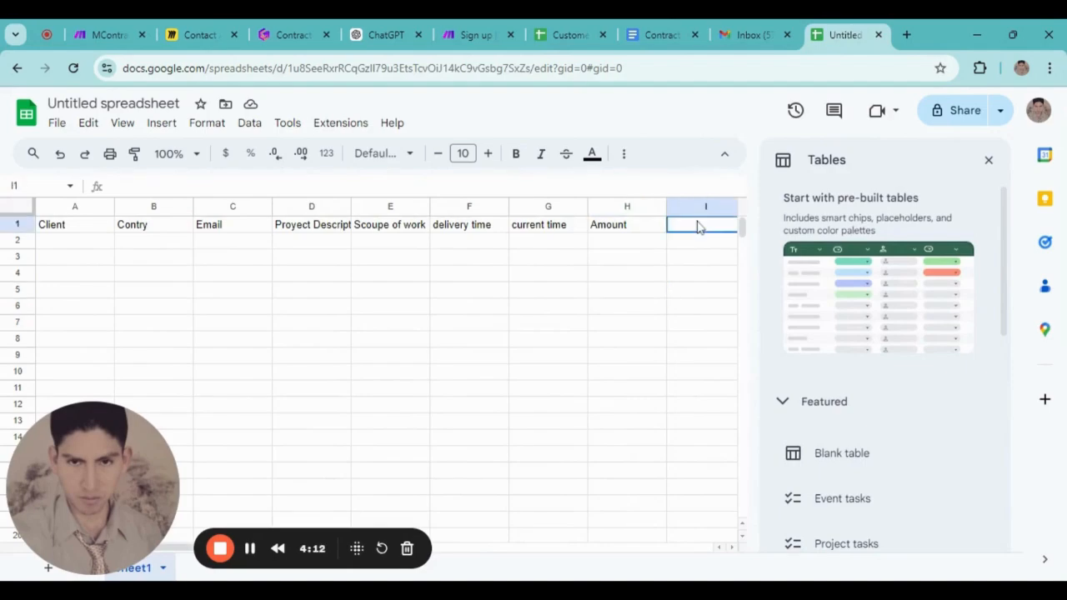
pyautogui.write('Send contract')
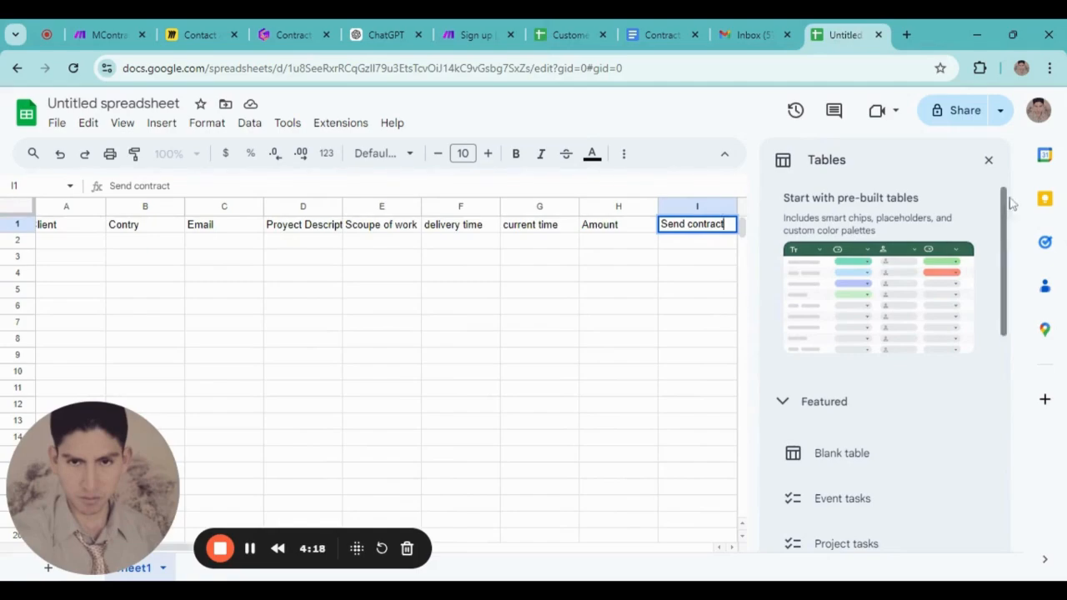
pyautogui.click(989, 161)
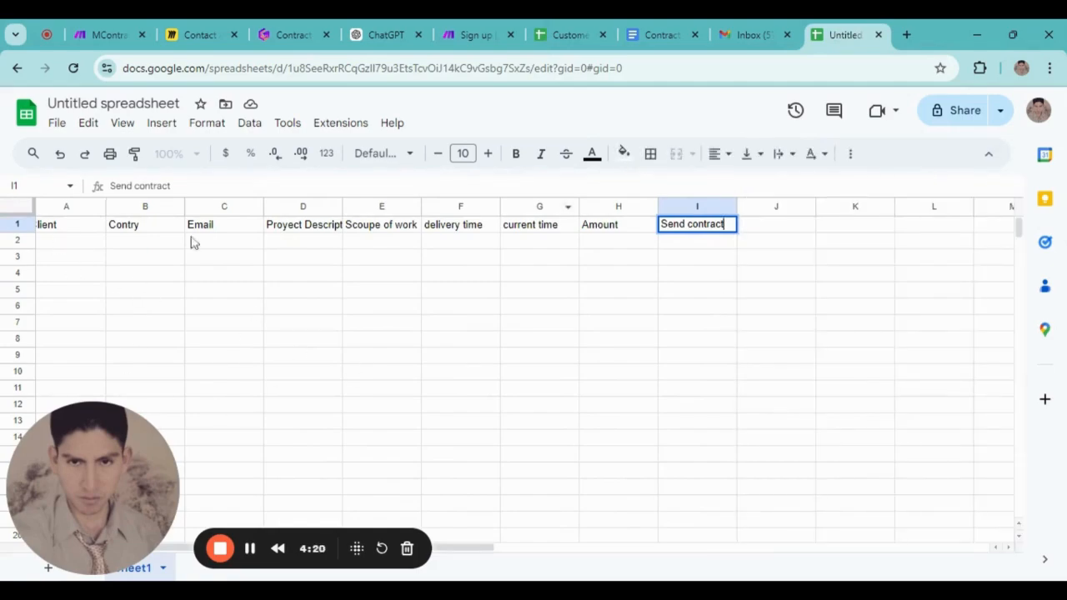
pyautogui.click(65, 227)
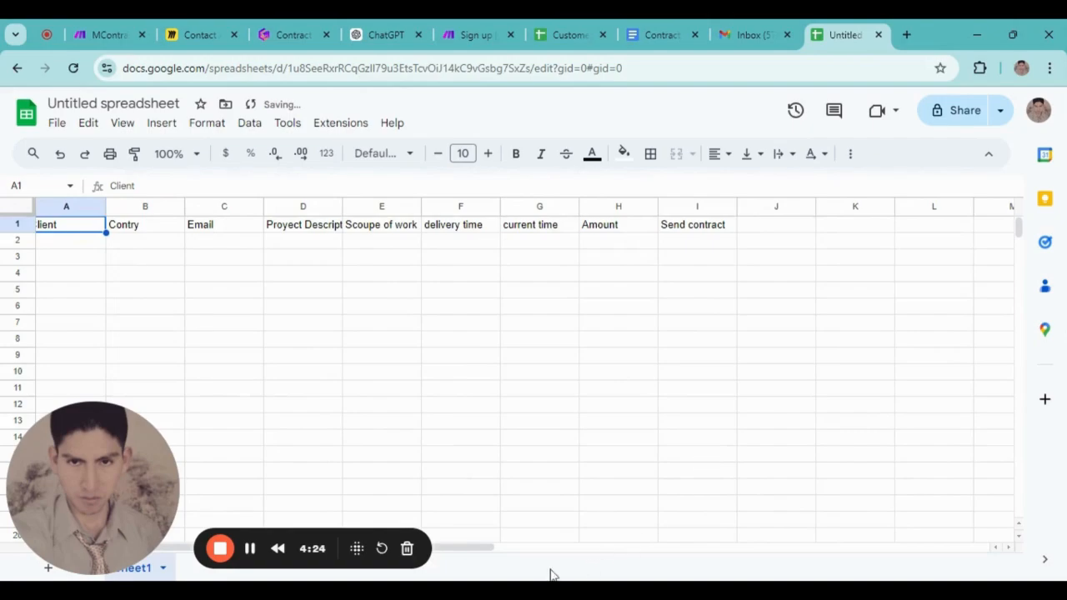
pyautogui.moveTo(464, 548); pyautogui.dragTo(360, 543)
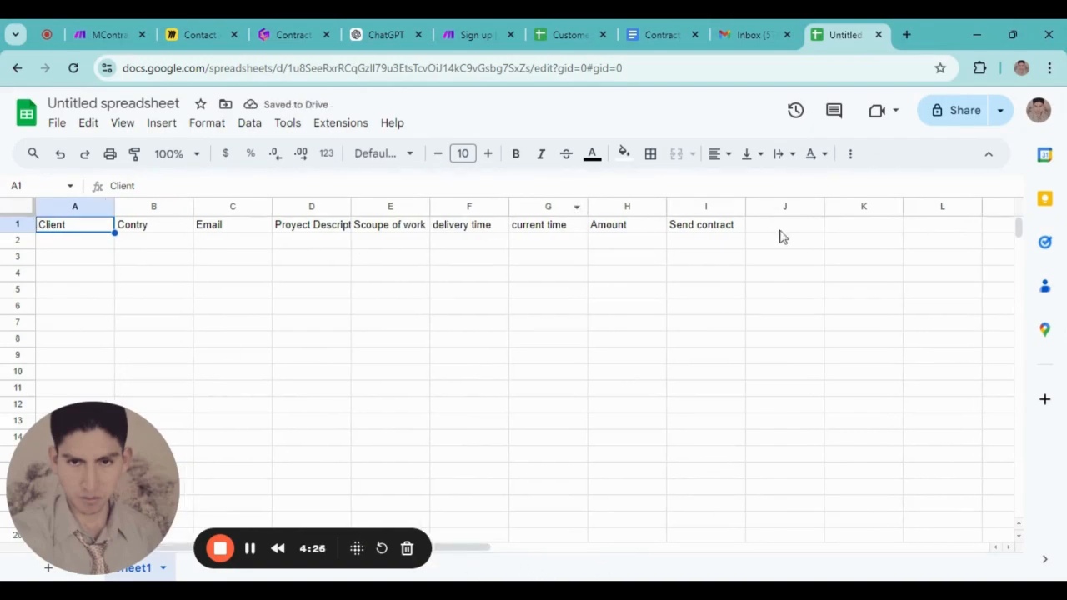
pyautogui.moveTo(741, 231); pyautogui.dragTo(39, 233)
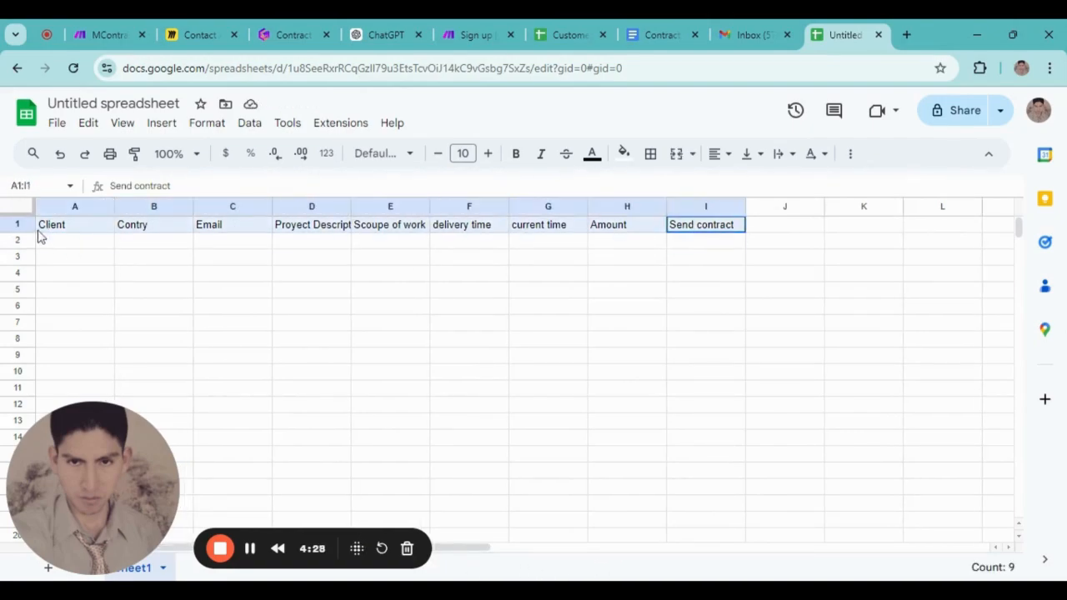
# Give header row A1:I1 a blue fill with bold white text, then click into the data cells
pyautogui.click(625, 155)
pyautogui.click(748, 226)
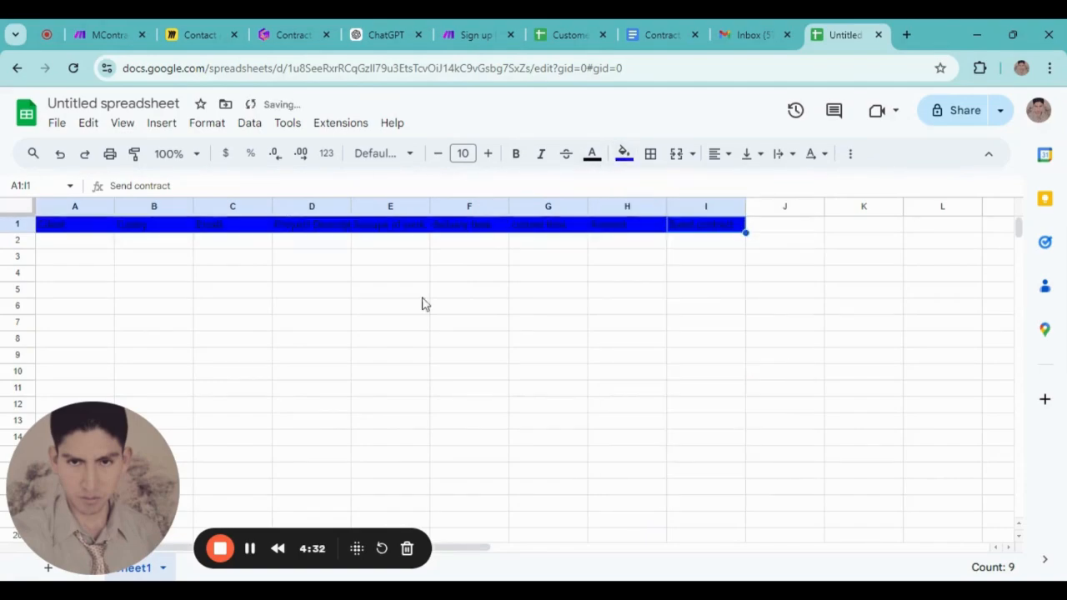
pyautogui.click(592, 155)
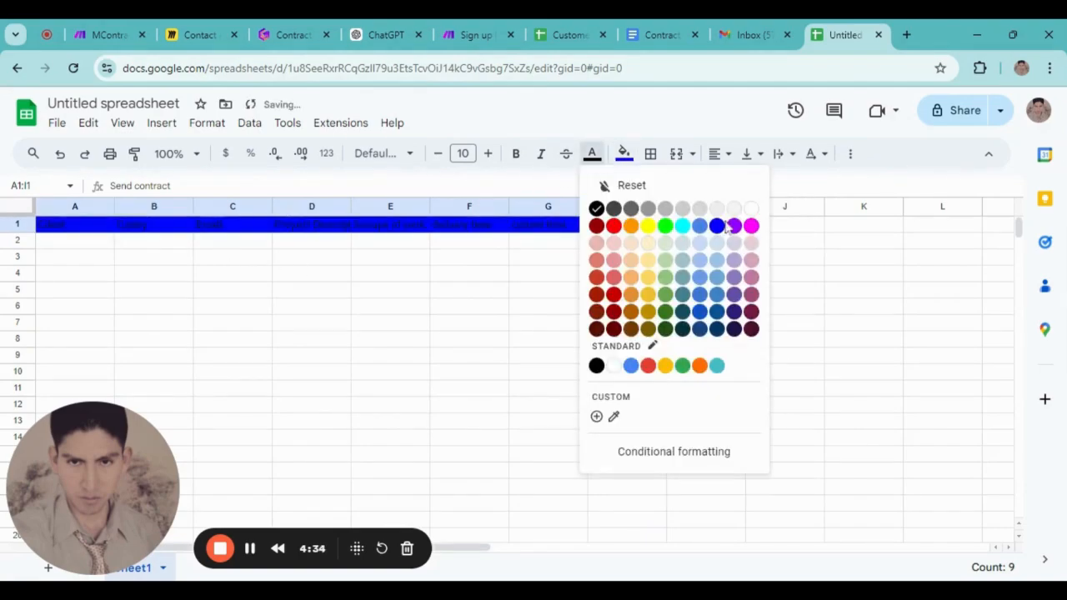
pyautogui.click(751, 208)
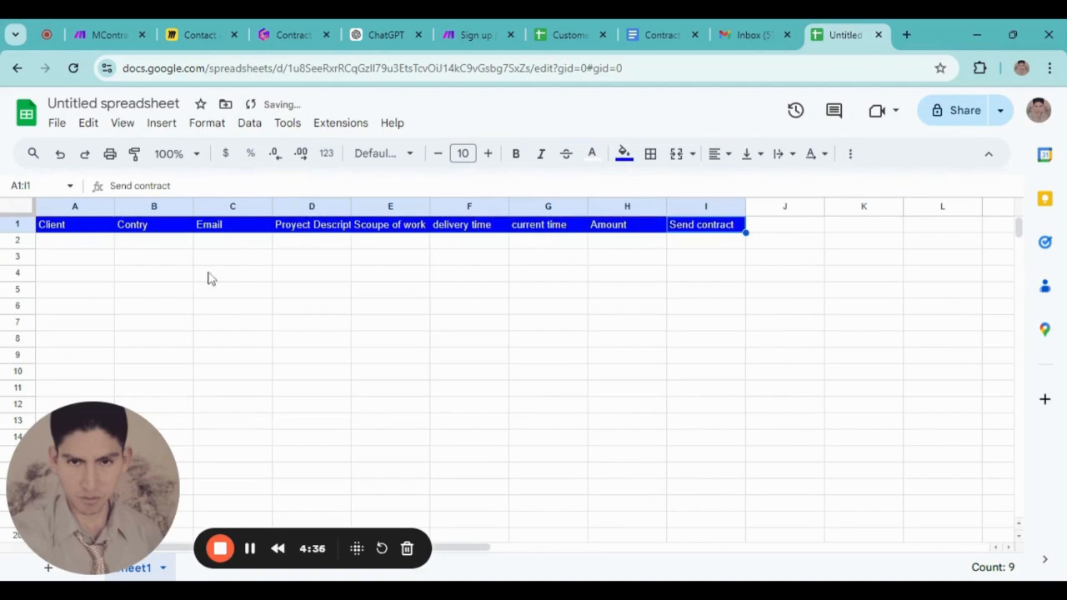
pyautogui.click(516, 153)
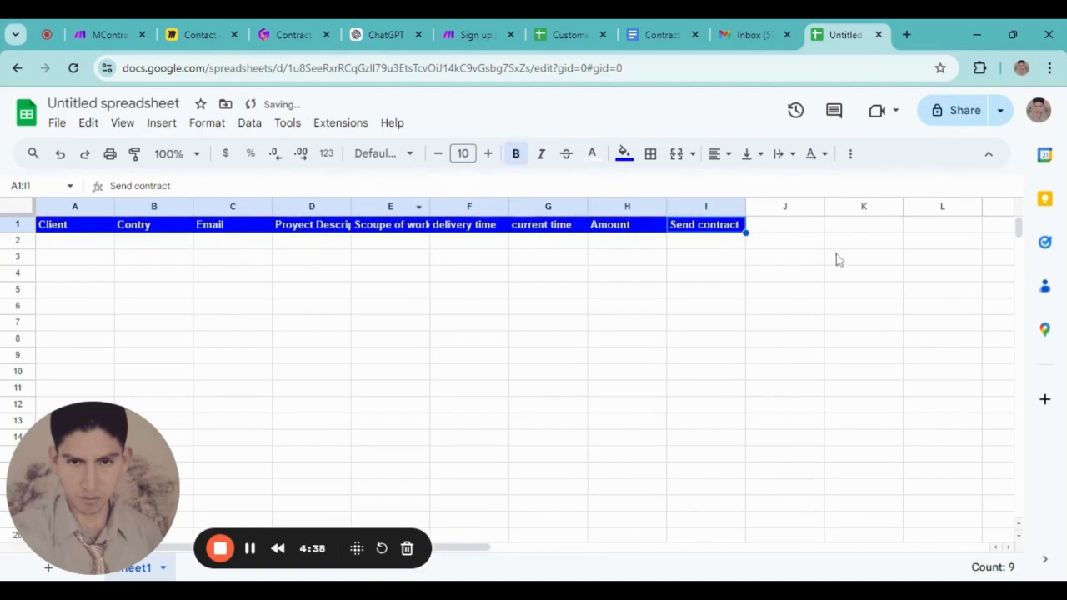
pyautogui.click(722, 243)
pyautogui.click(60, 243)
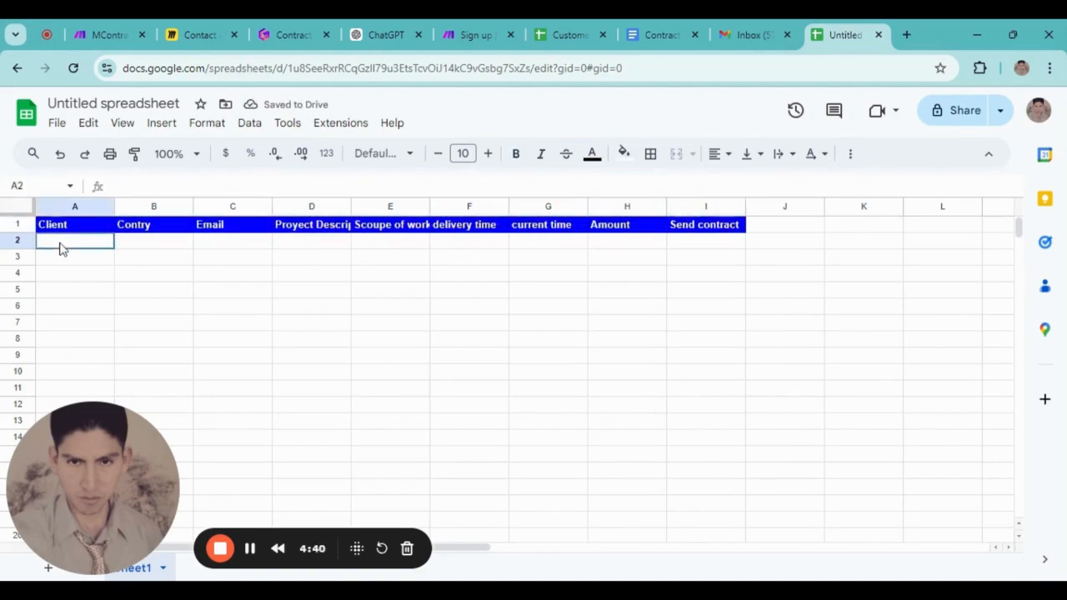
pyautogui.click(538, 244)
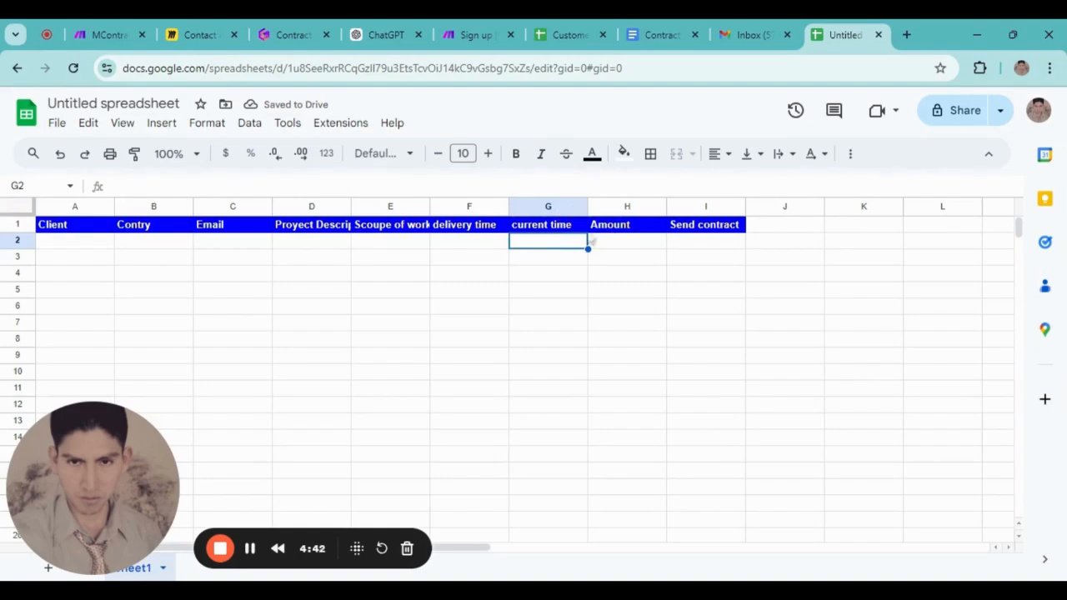
# Apply the Date number format to the delivery time column F and current time column G
pyautogui.click(469, 207)
pyautogui.click(212, 125)
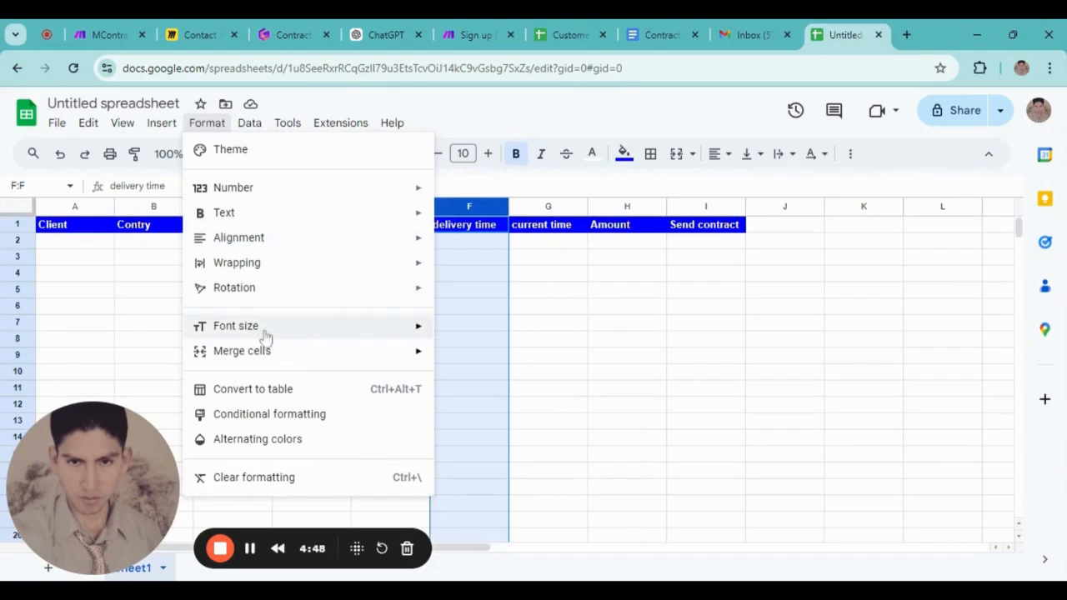
pyautogui.moveTo(282, 250)
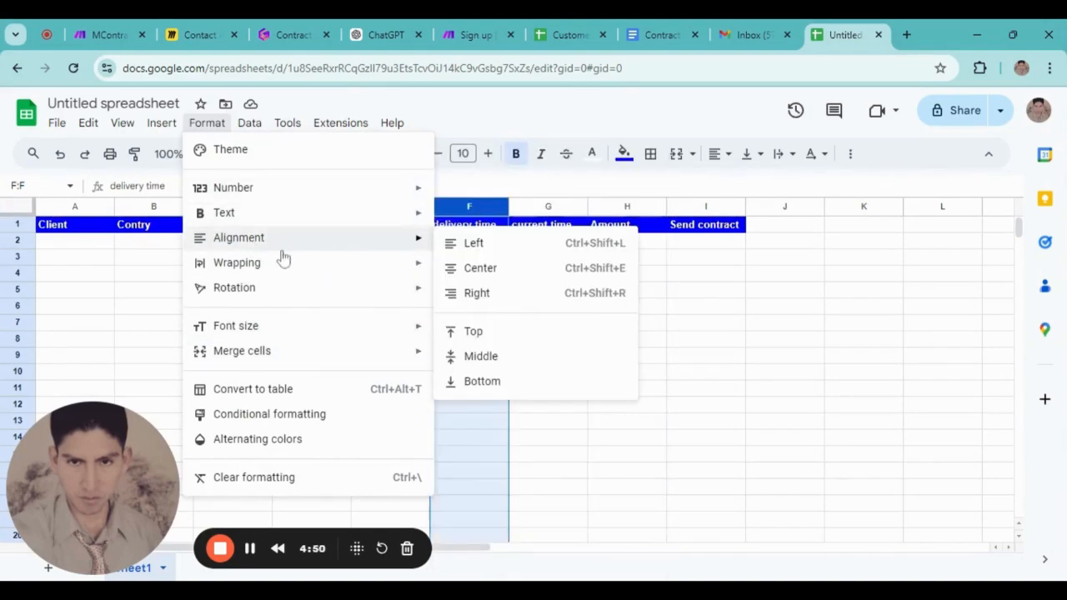
pyautogui.moveTo(241, 198)
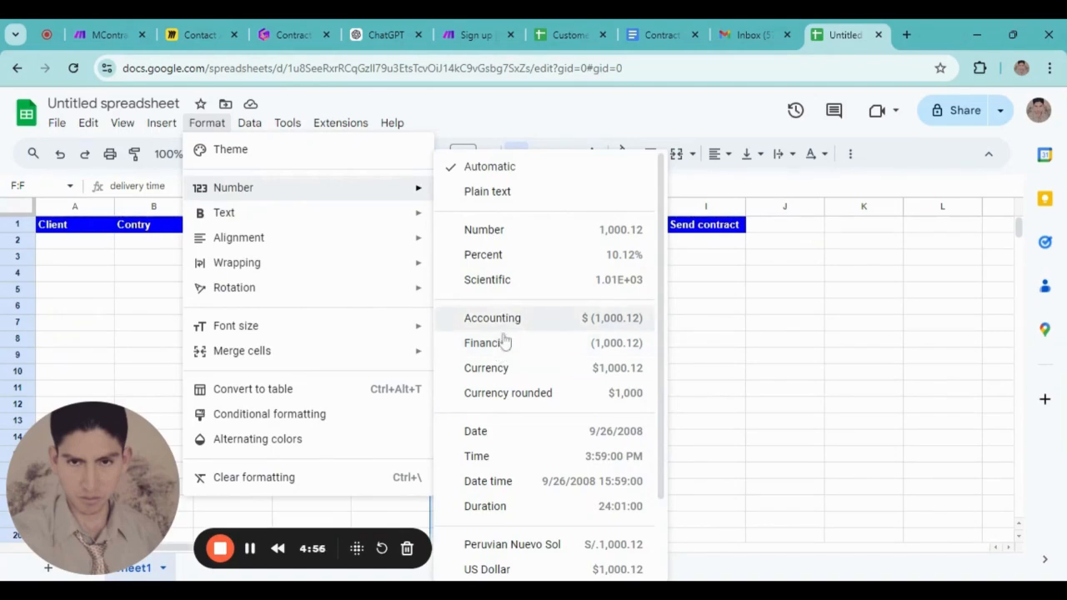
pyautogui.click(492, 432)
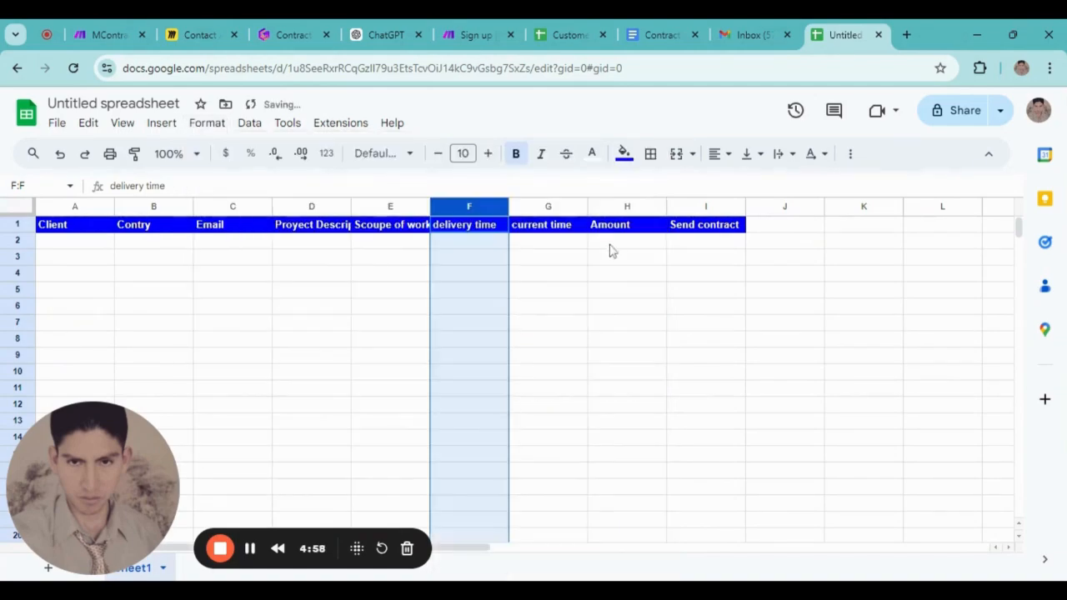
pyautogui.click(548, 206)
pyautogui.click(209, 123)
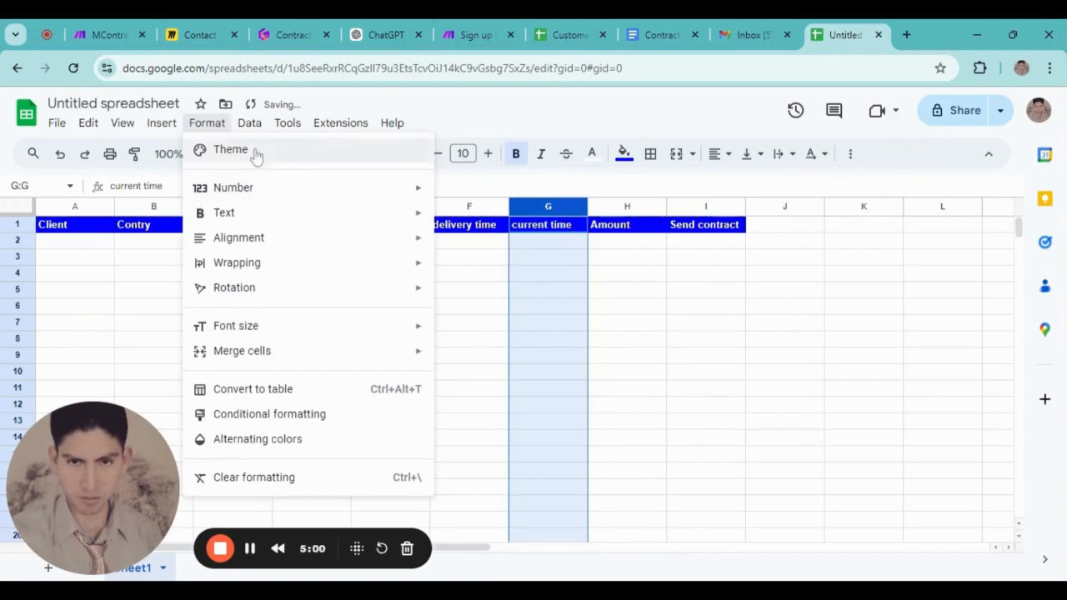
pyautogui.moveTo(310, 190)
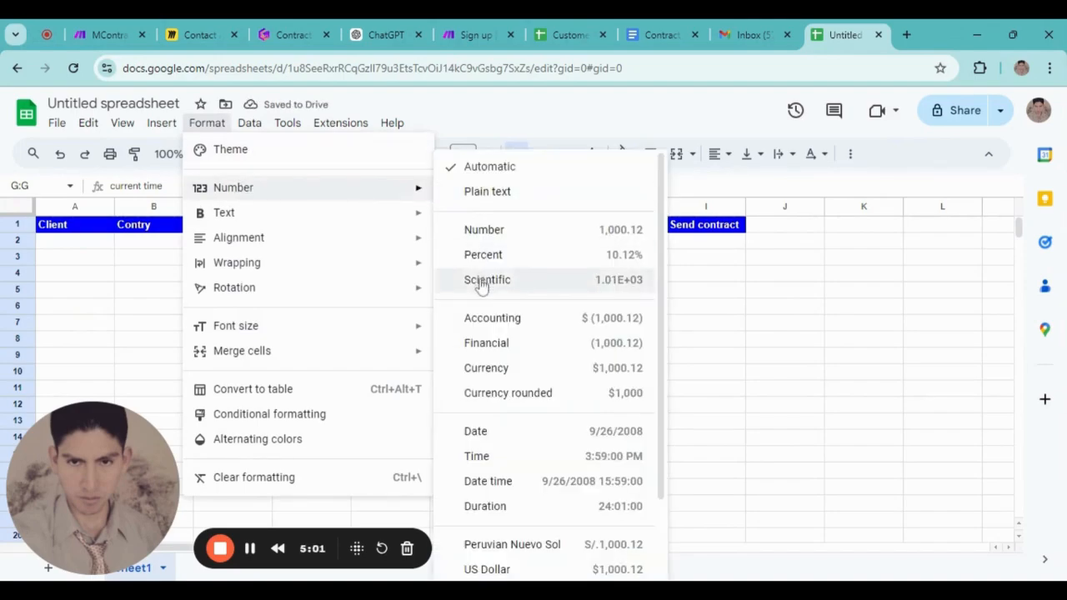
pyautogui.click(489, 435)
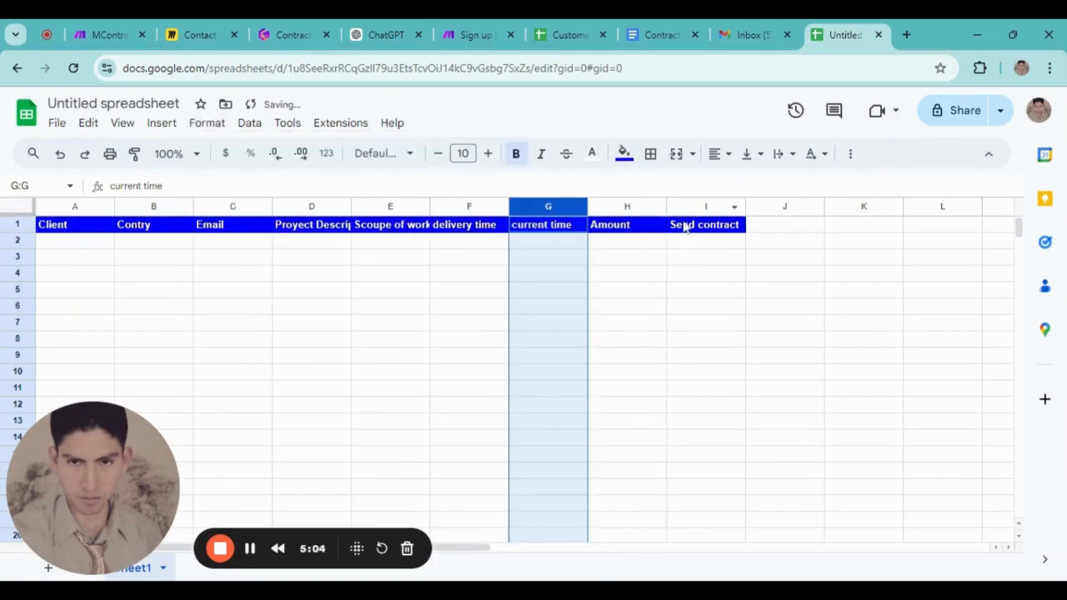
# Format the Amount column H as Currency
pyautogui.click(632, 209)
pyautogui.click(207, 122)
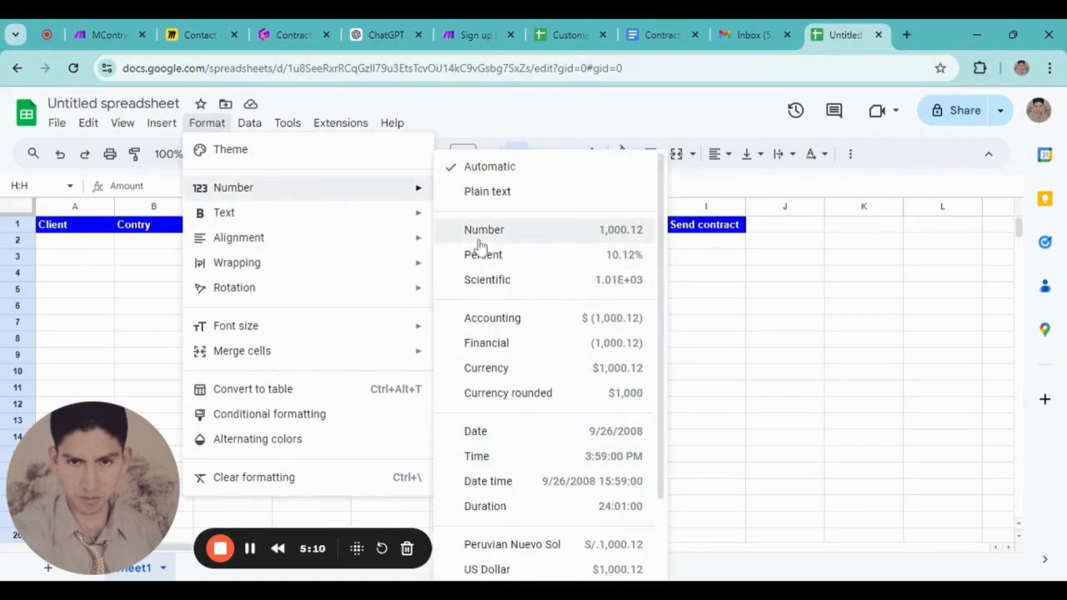
pyautogui.click(488, 368)
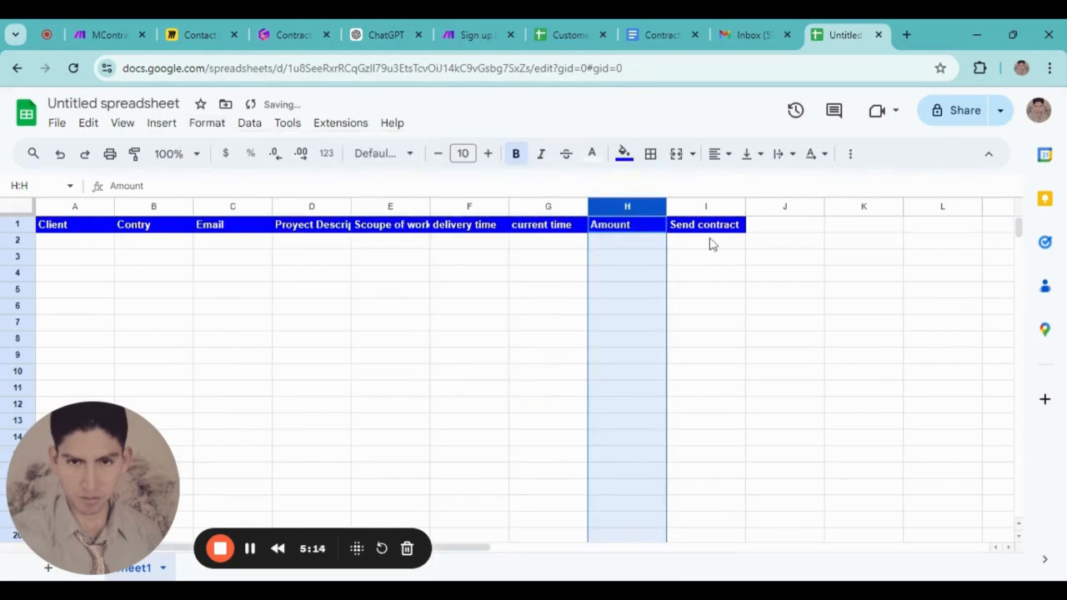
pyautogui.click(707, 206)
# Add a dropdown to column I and replace its item text with 'Send'
pyautogui.rightClick(710, 206)
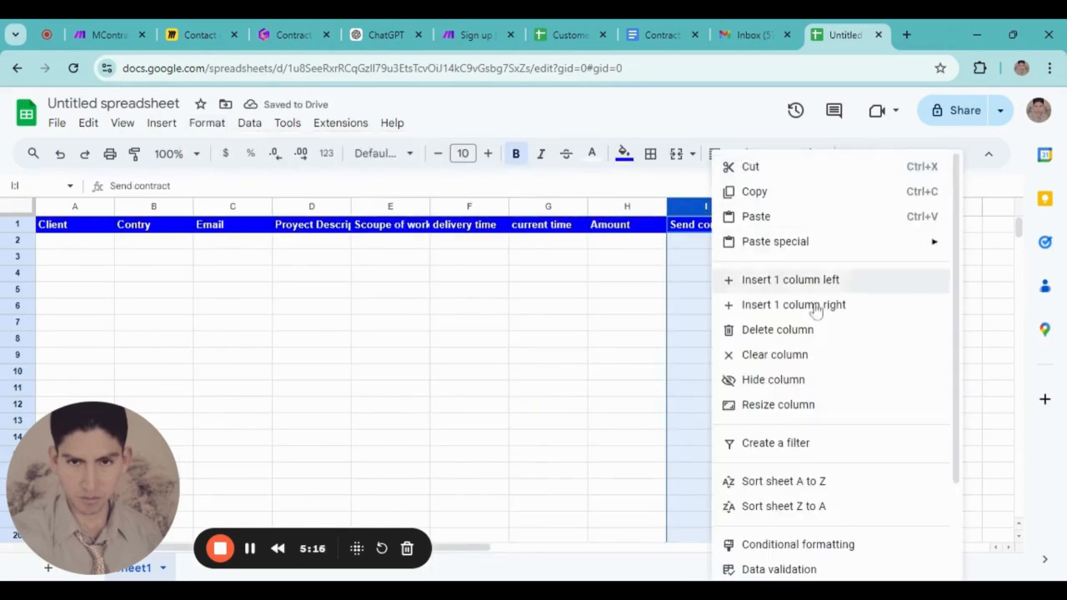
pyautogui.scroll(-2, 796, 376)
pyautogui.moveTo(792, 524)
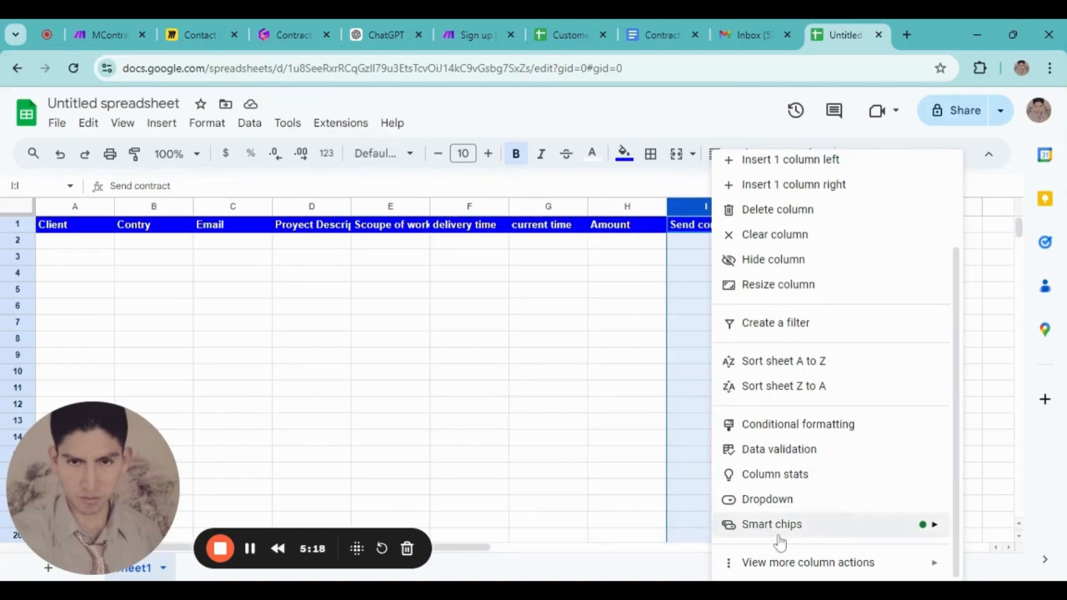
pyautogui.click(774, 500)
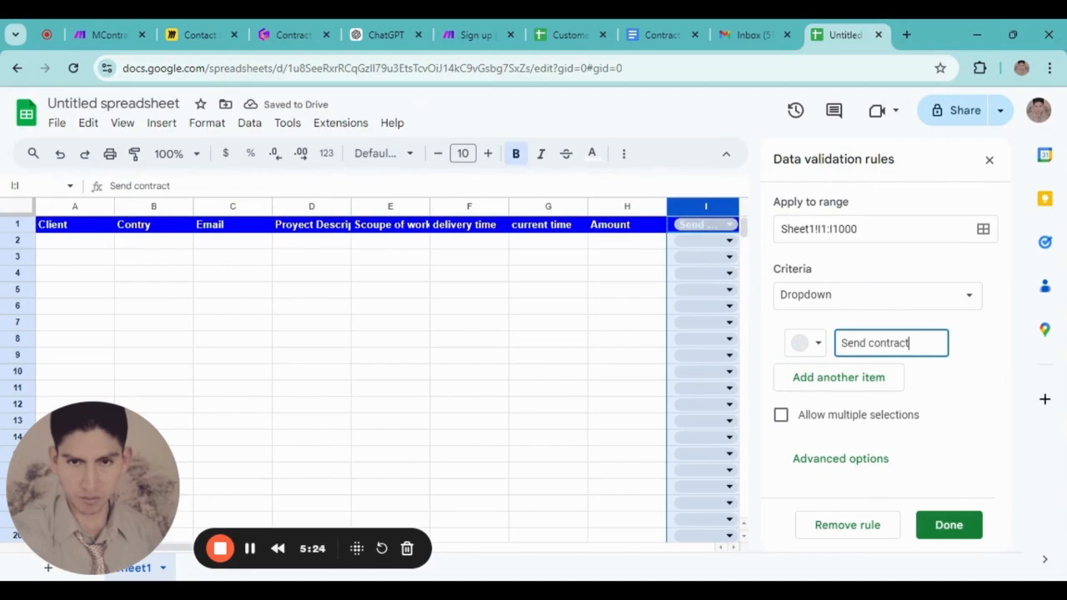
pyautogui.hotkey('ctrl', 'a')
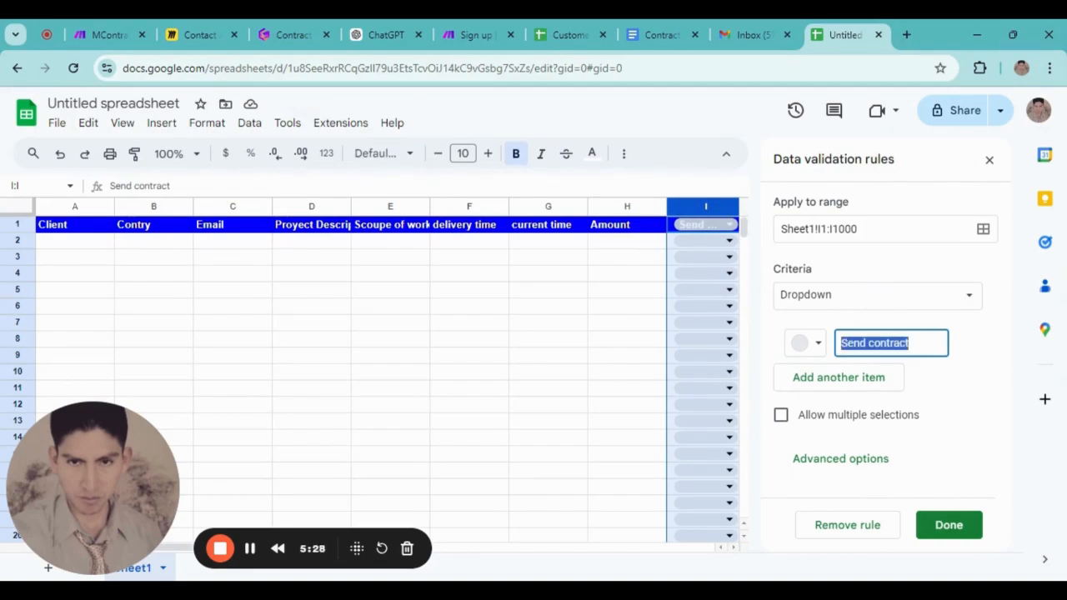
pyautogui.write('Send')
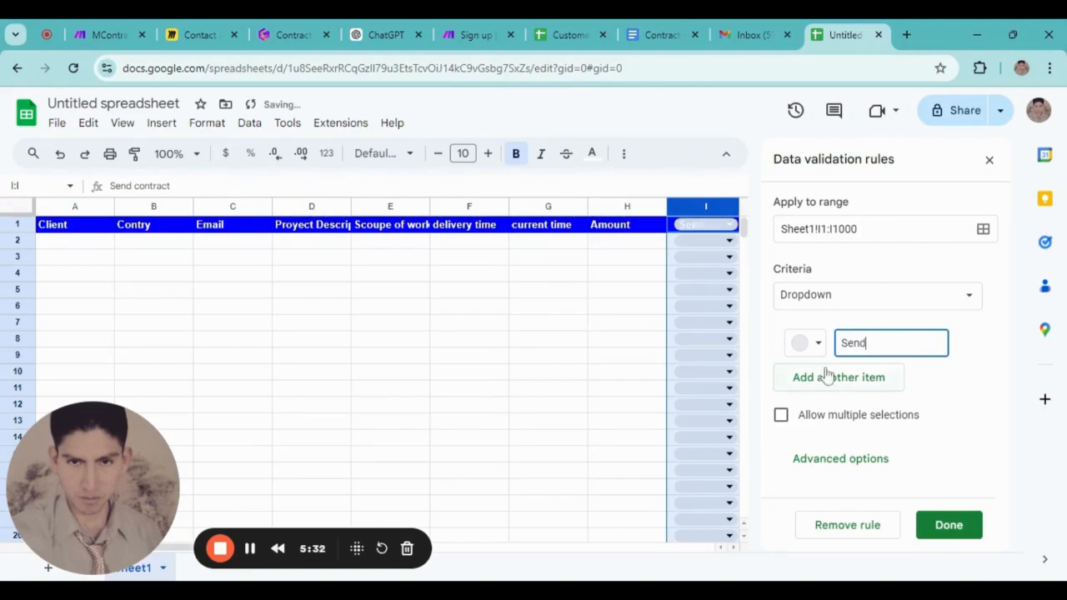
# Give the Send option a custom bright green colour (#4fdf0b) and save the rule
pyautogui.click(818, 343)
pyautogui.click(831, 455)
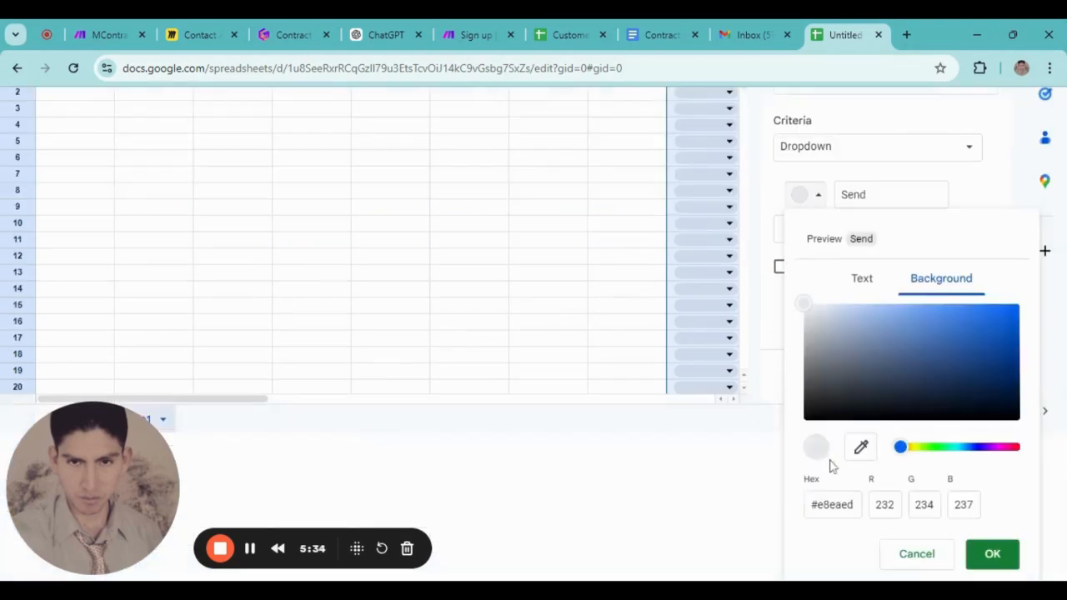
pyautogui.click(932, 448)
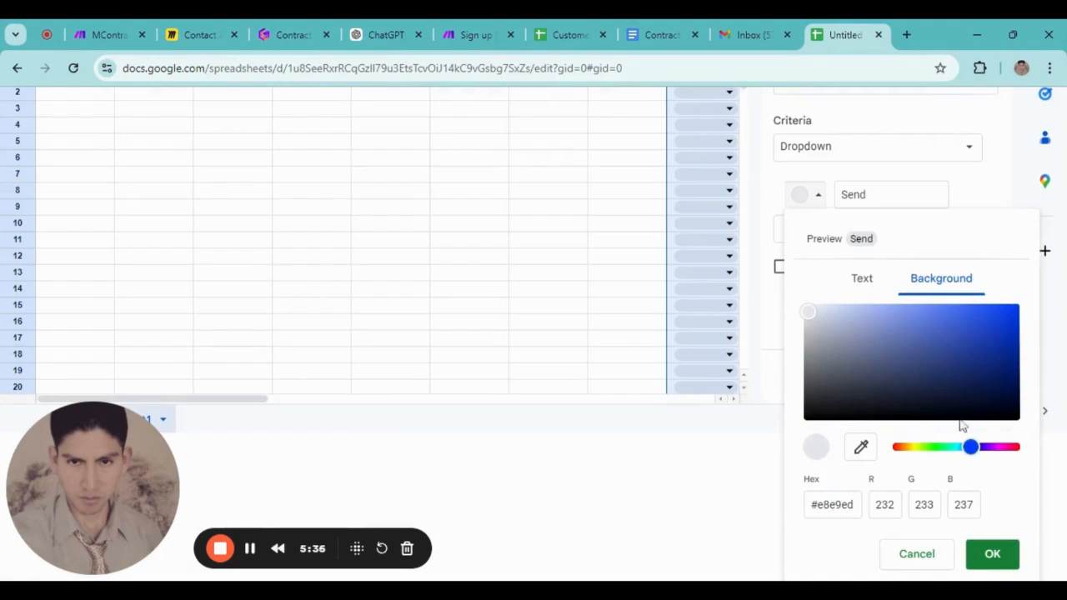
pyautogui.moveTo(970, 447); pyautogui.dragTo(935, 454)
pyautogui.click(933, 448)
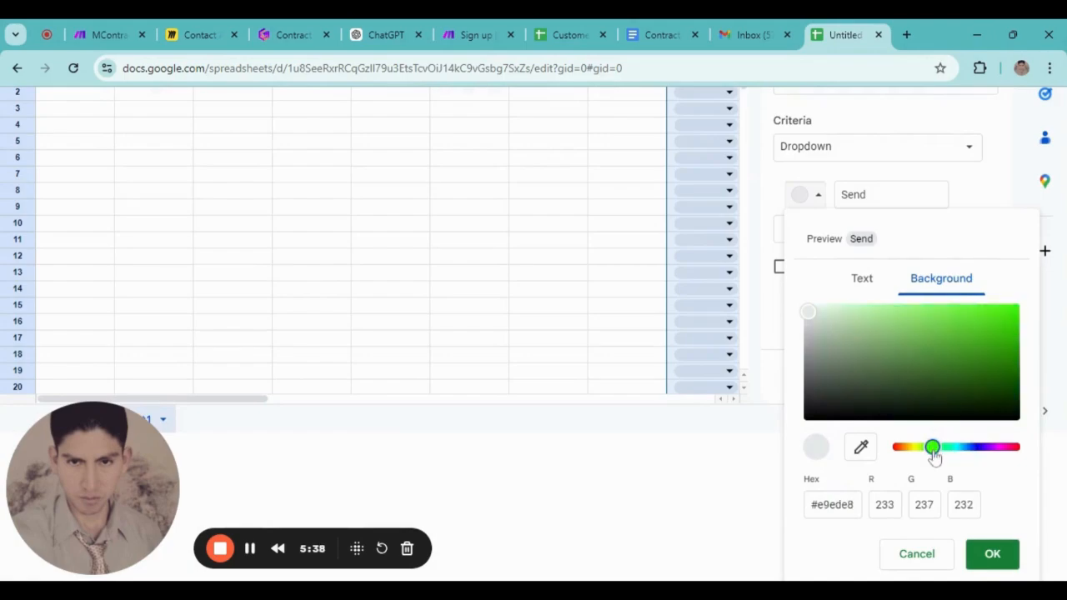
pyautogui.click(1009, 320)
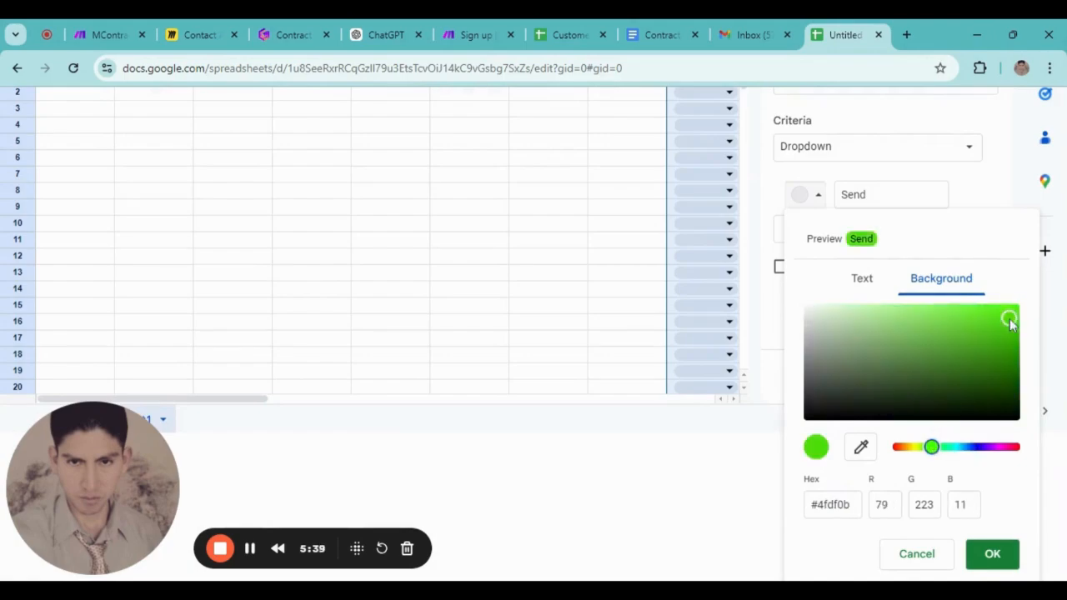
pyautogui.click(994, 560)
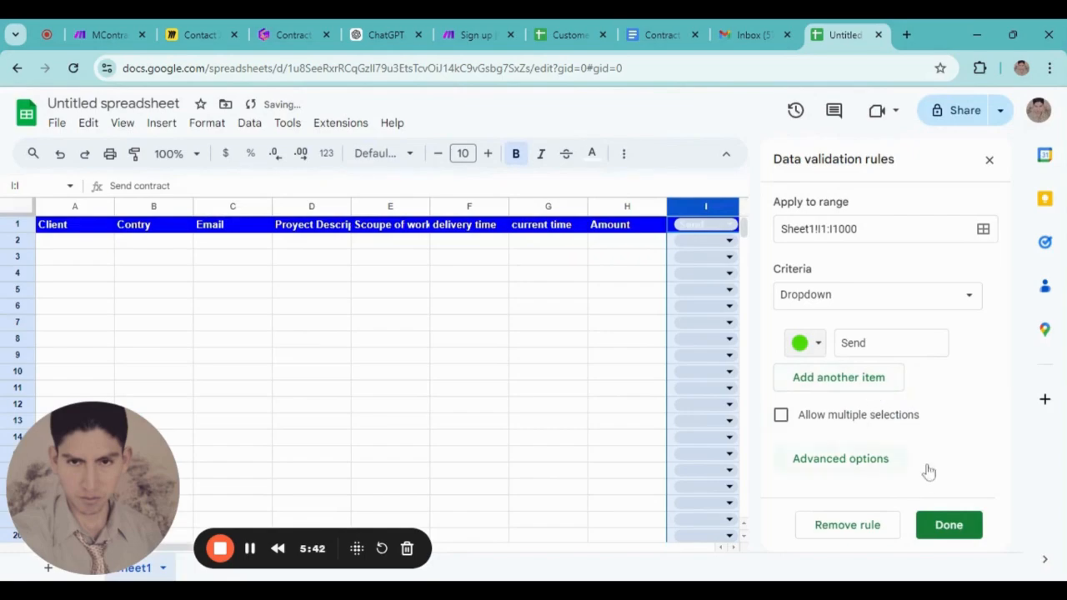
pyautogui.click(949, 525)
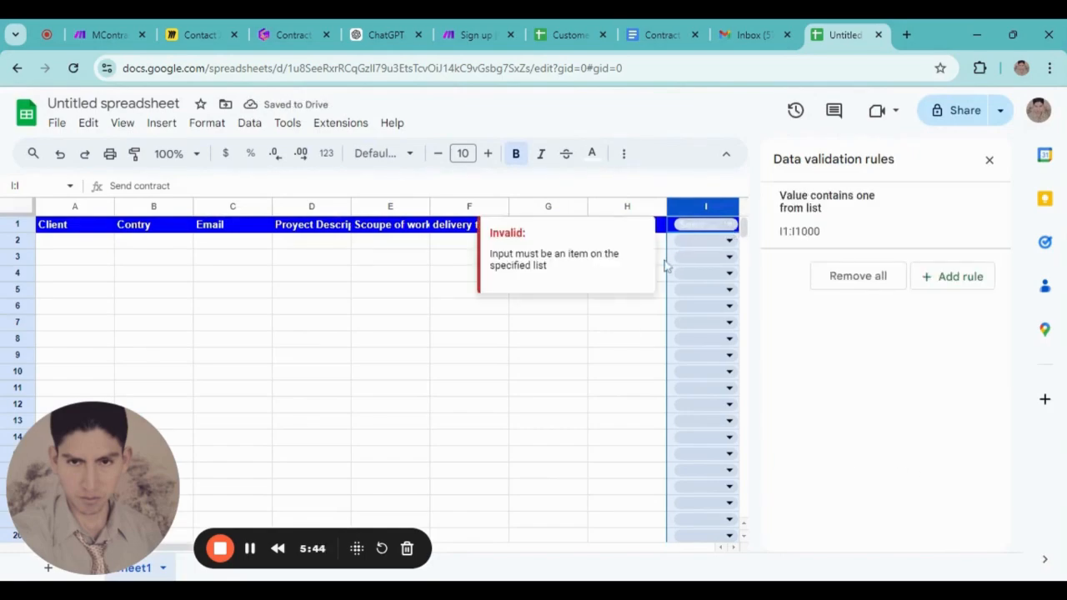
# Close the validation rules panel and choose Send in cell I1's dropdown
pyautogui.click(989, 160)
pyautogui.click(728, 225)
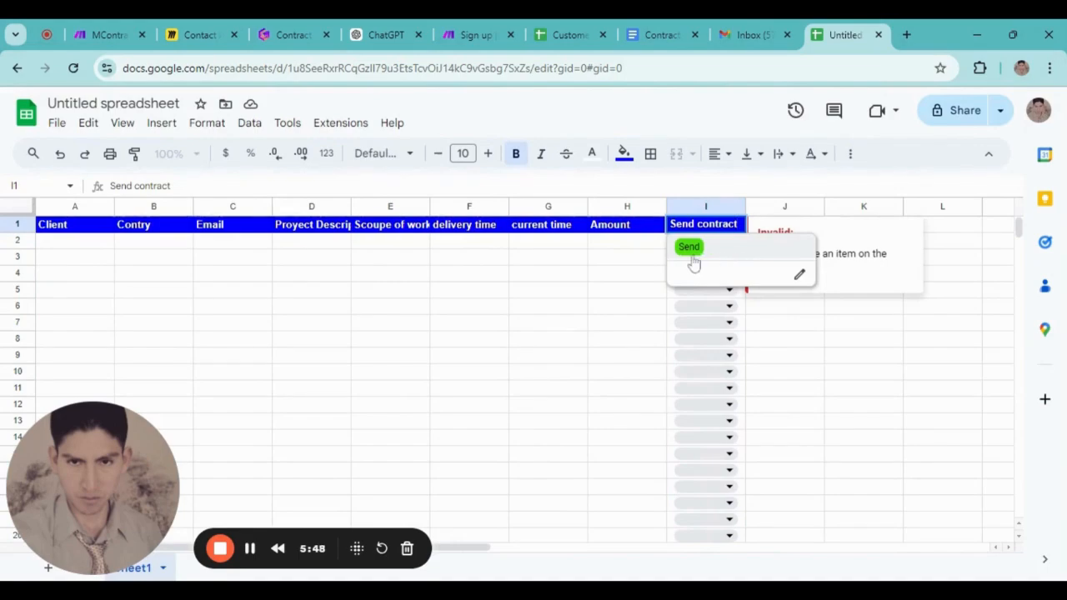
pyautogui.click(691, 248)
# Reopen the I1 dropdown rule, save it with Done, and close the rules panel
pyautogui.click(730, 225)
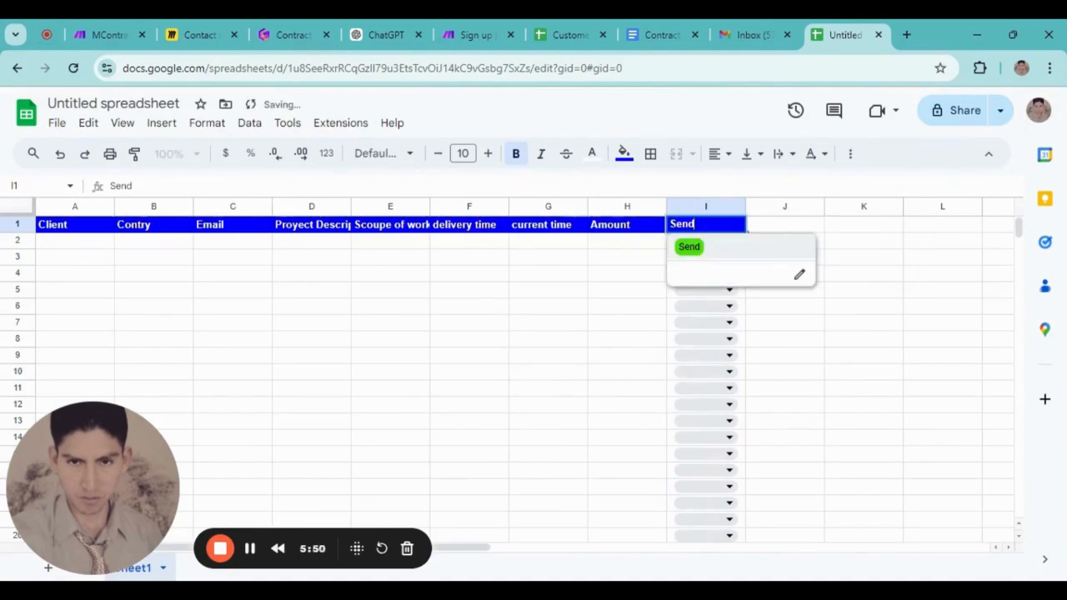
pyautogui.click(797, 276)
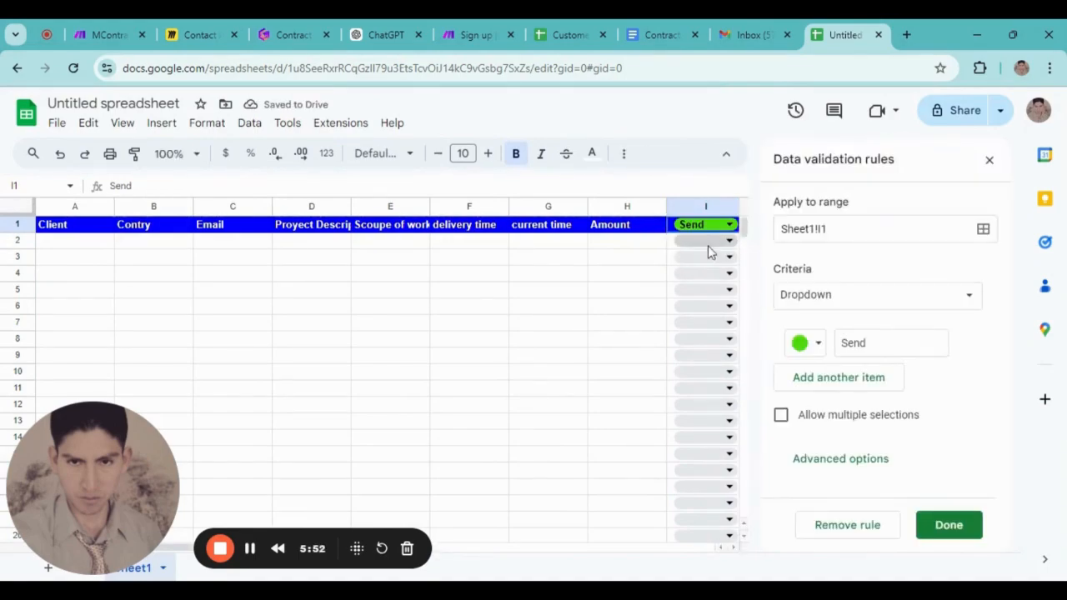
pyautogui.click(557, 359)
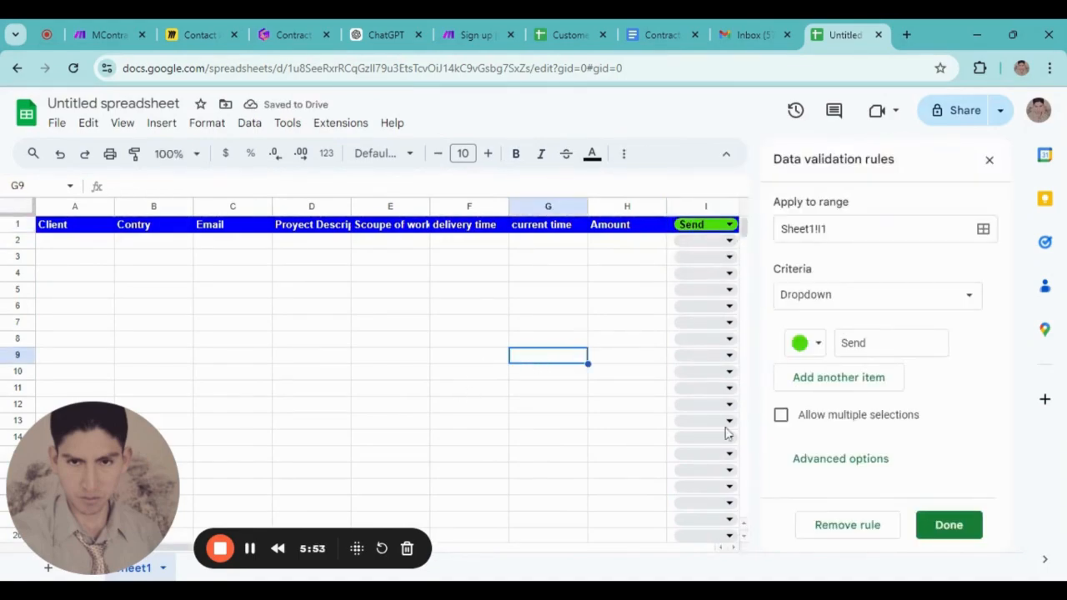
pyautogui.click(957, 527)
pyautogui.click(990, 160)
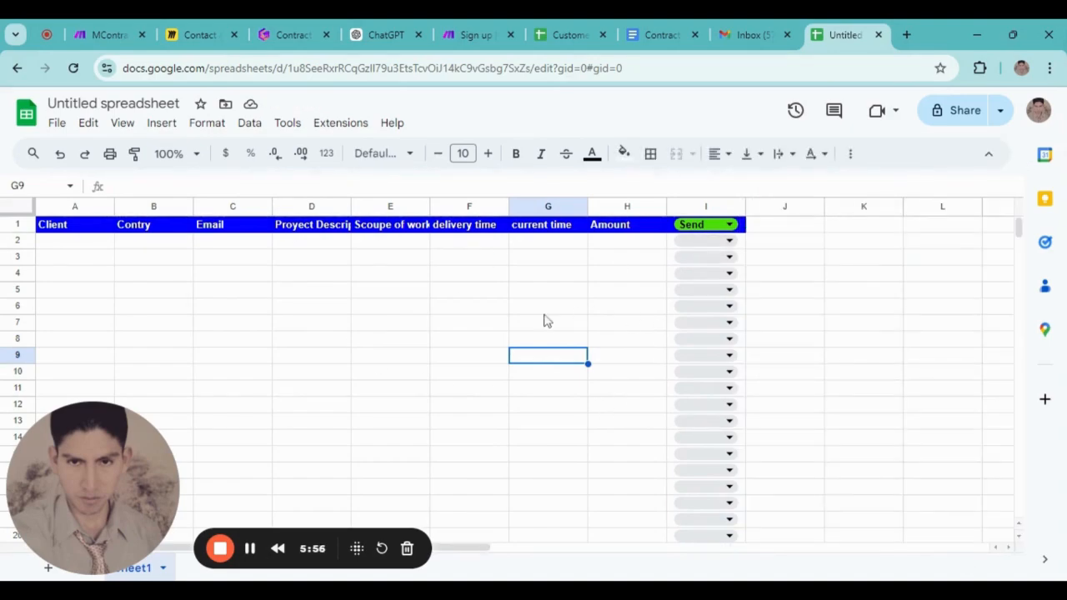
pyautogui.scroll(-3, 659, 300)
pyautogui.scroll(3, 584, 317)
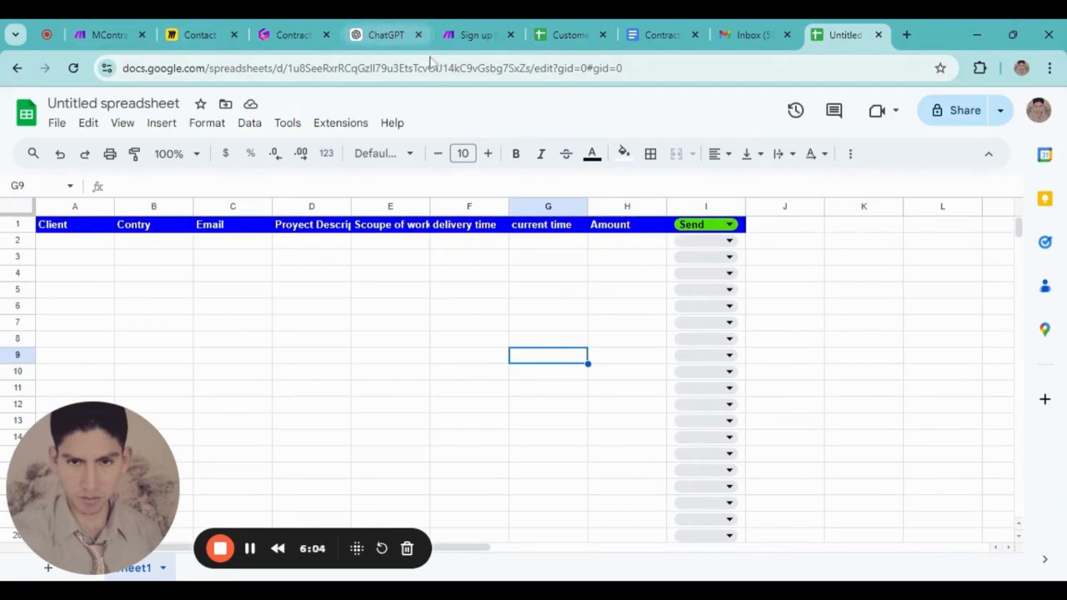
# In the Gamma Contract Automation document, tick the 'Create your google account' checklist item
pyautogui.click(313, 32)
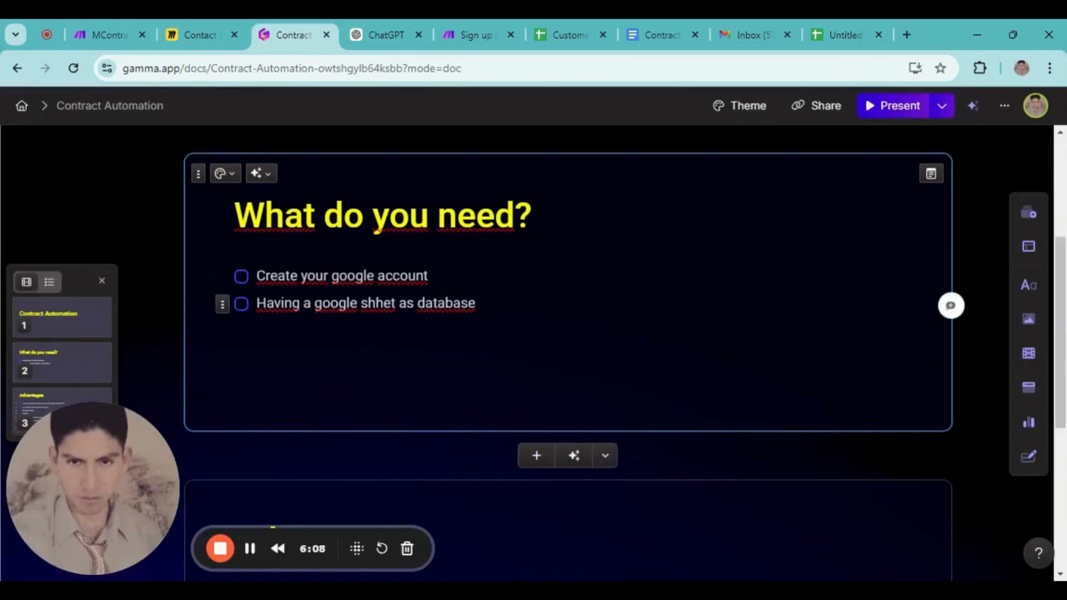
pyautogui.click(241, 277)
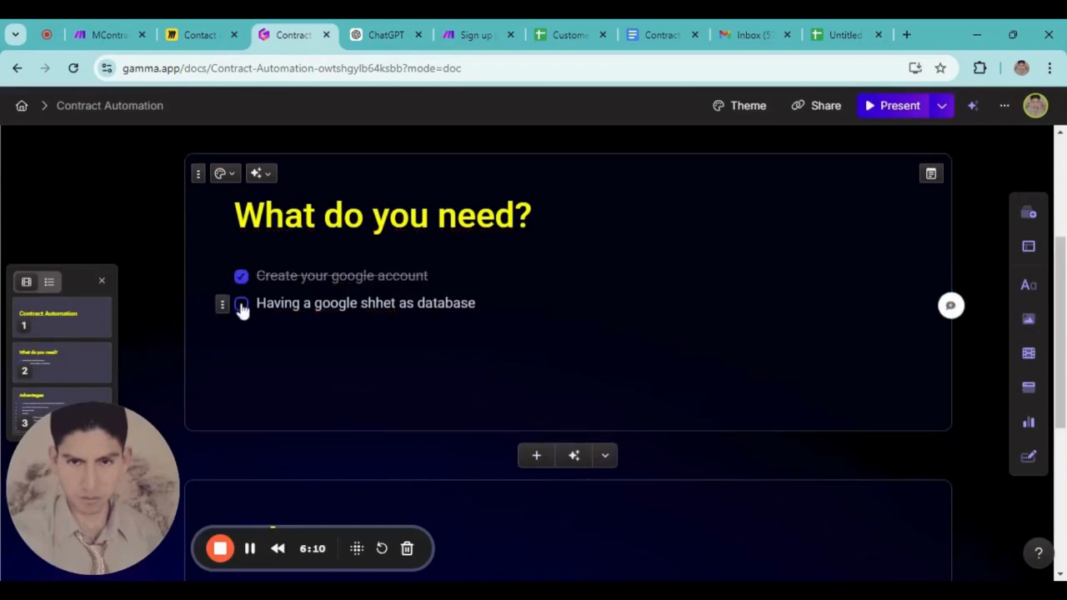
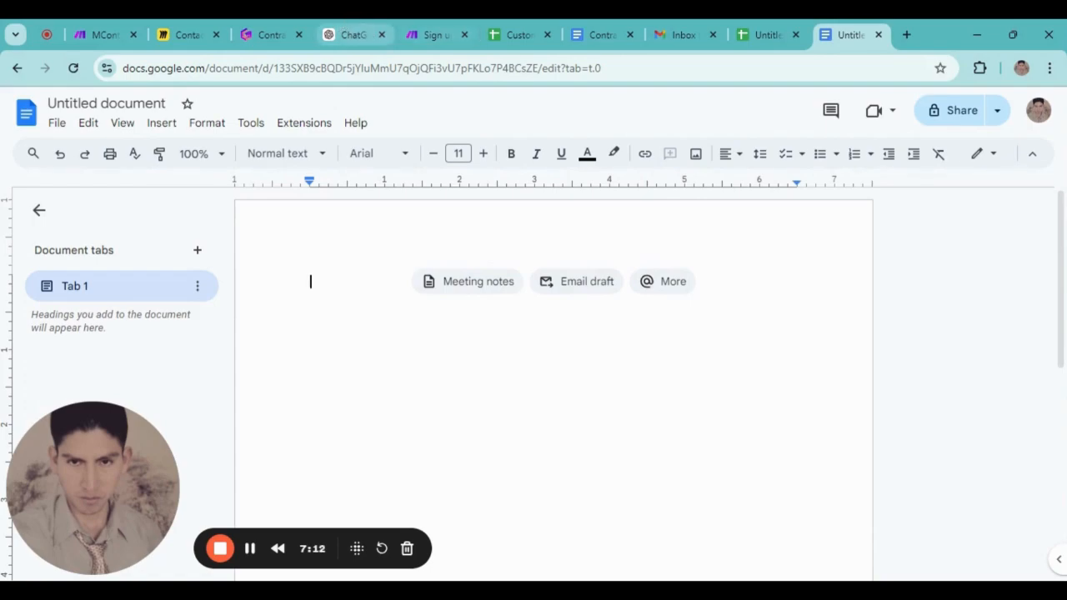
# Switch to the ChatGPT tab, which shows an empty new chat
pyautogui.click(373, 33)
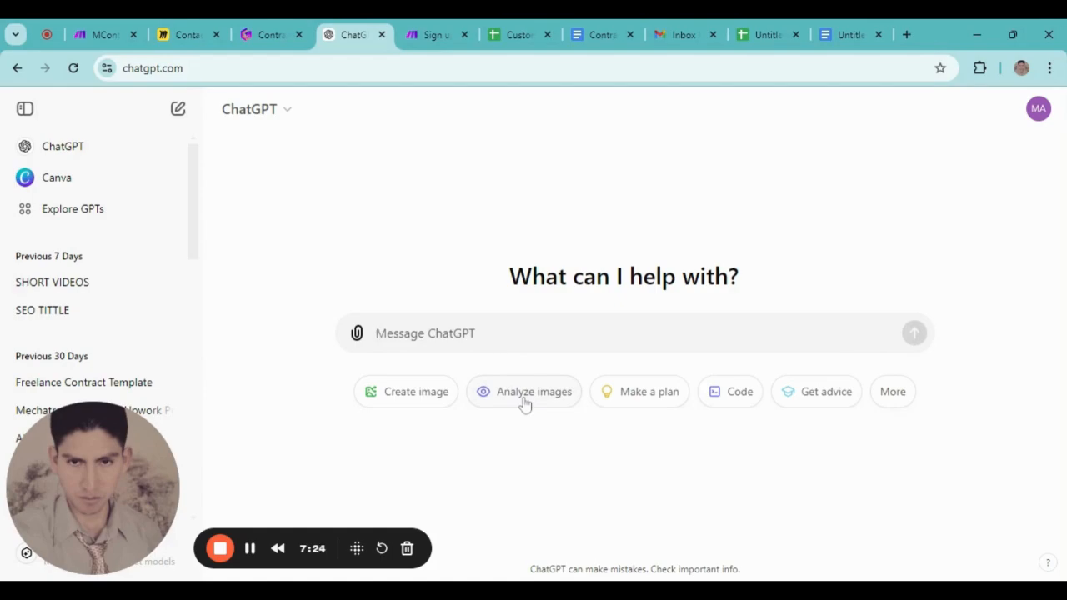
# Ask ChatGPT for a contract to send Upwork and Fiverr clients of a freelance AI Automation worker
pyautogui.write('I work ')
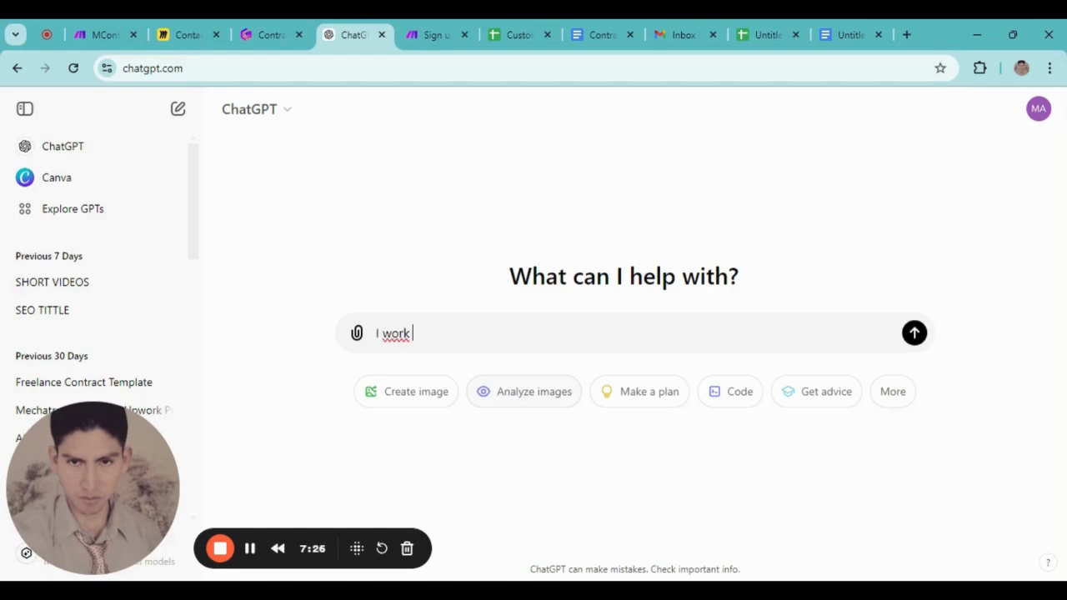
pyautogui.write('as a freelance')
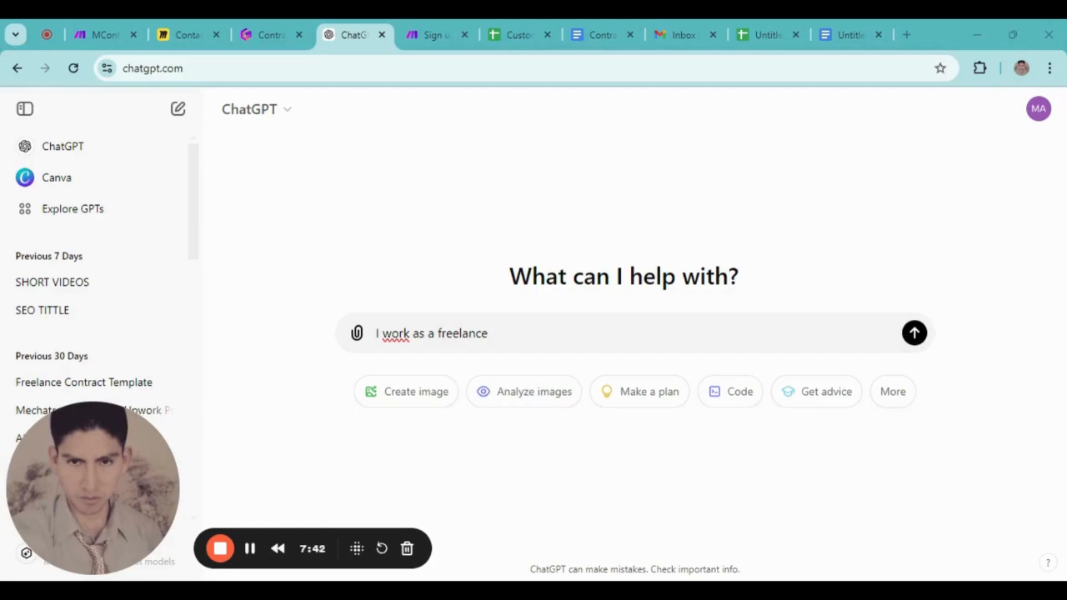
pyautogui.click(540, 335)
pyautogui.write('in AI Auto')
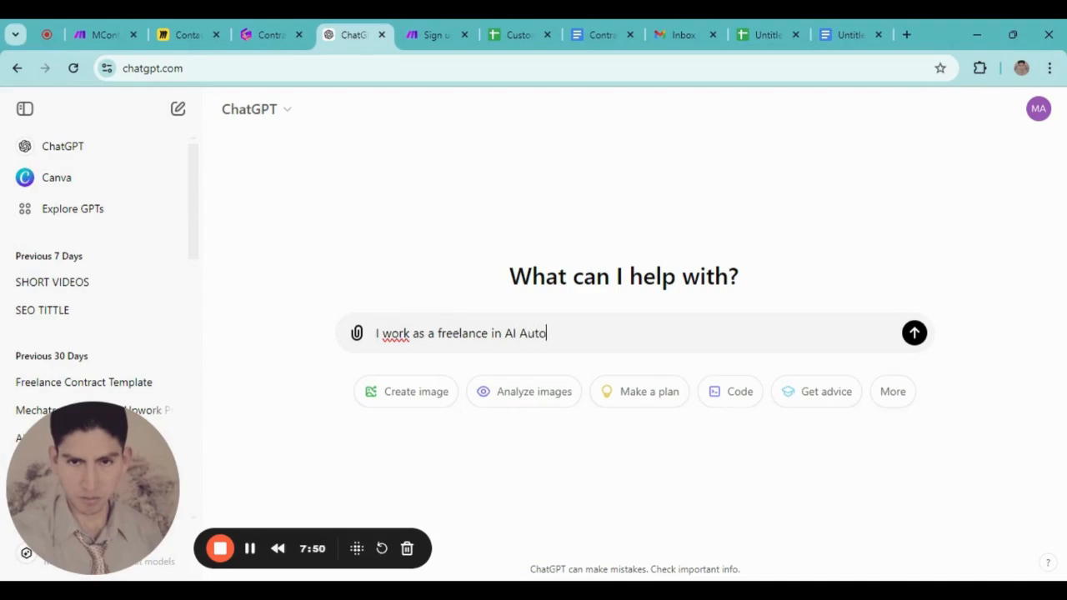
pyautogui.write('mation')
pyautogui.press('BackSpace')
pyautogui.press('BackSpace')
pyautogui.write('on')
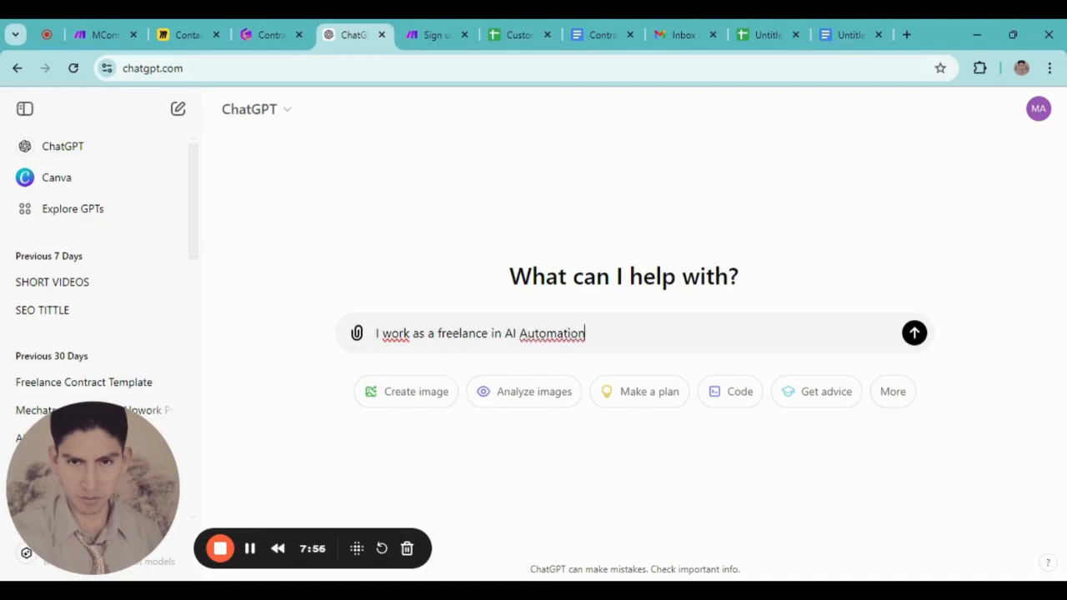
pyautogui.write(' in upwork and f')
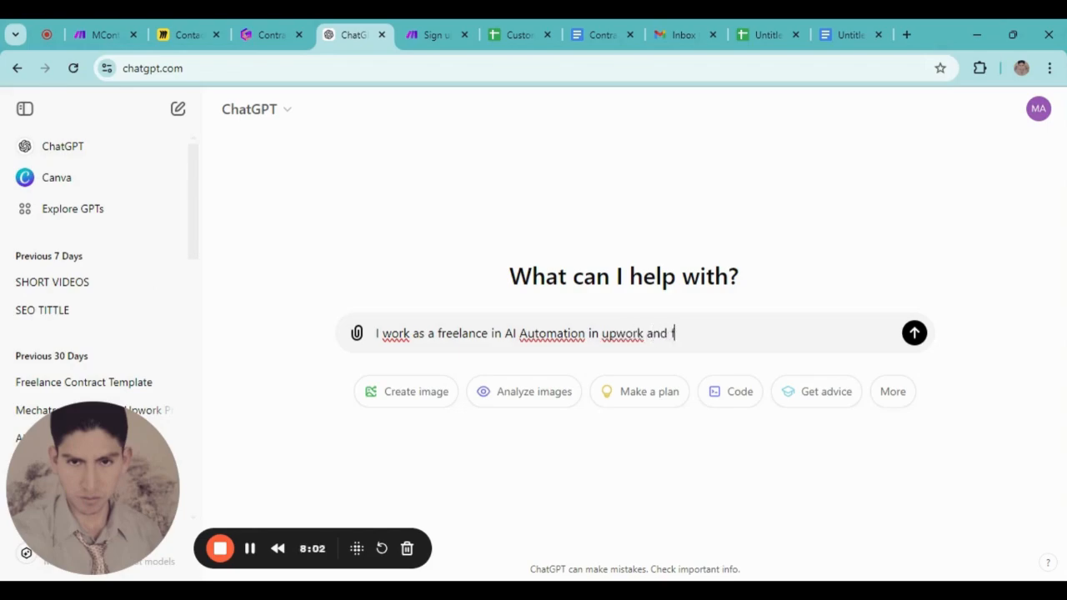
pyautogui.write('iveeer')
pyautogui.press('BackSpace')
pyautogui.press('BackSpace')
pyautogui.press('BackSpace')
pyautogui.write('err. Please create ')
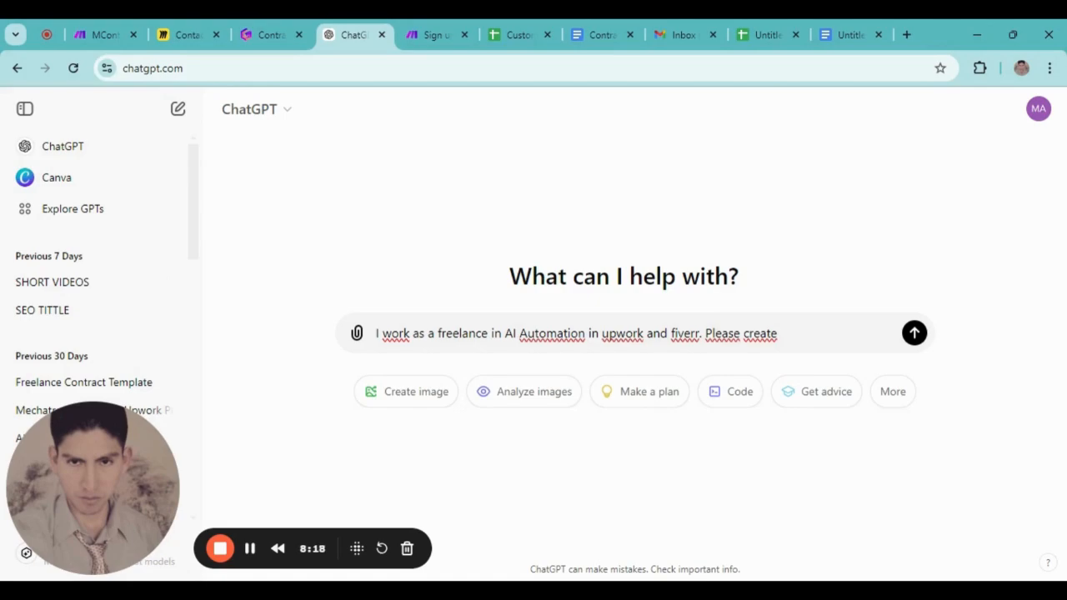
pyautogui.write(' a')
pyautogui.press('BackSpace')
pyautogui.press('BackSpace')
pyautogui.write('a contract to')
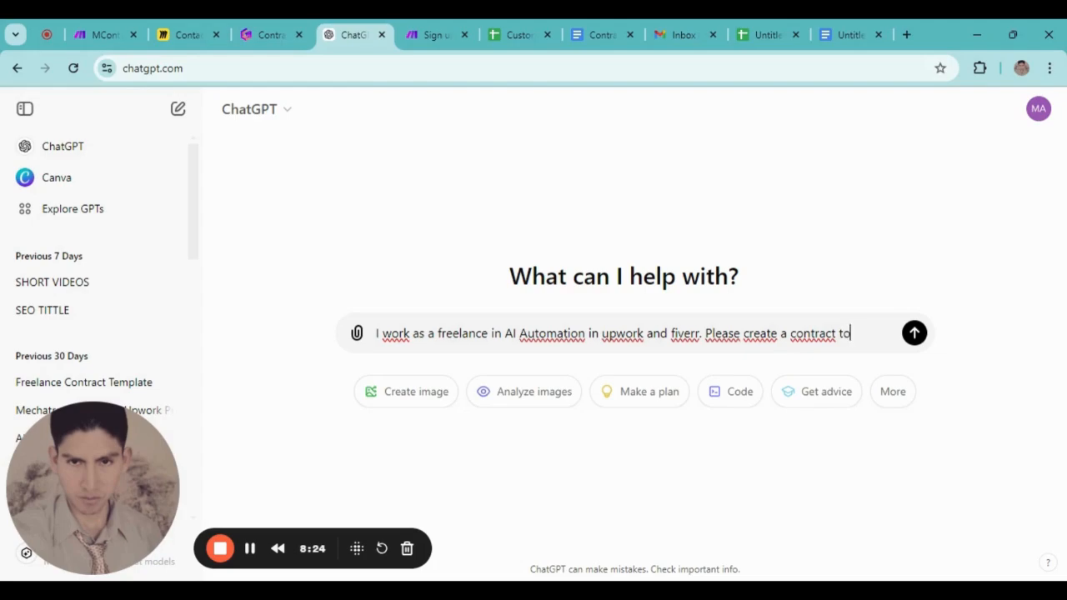
pyautogui.write(' send my clients')
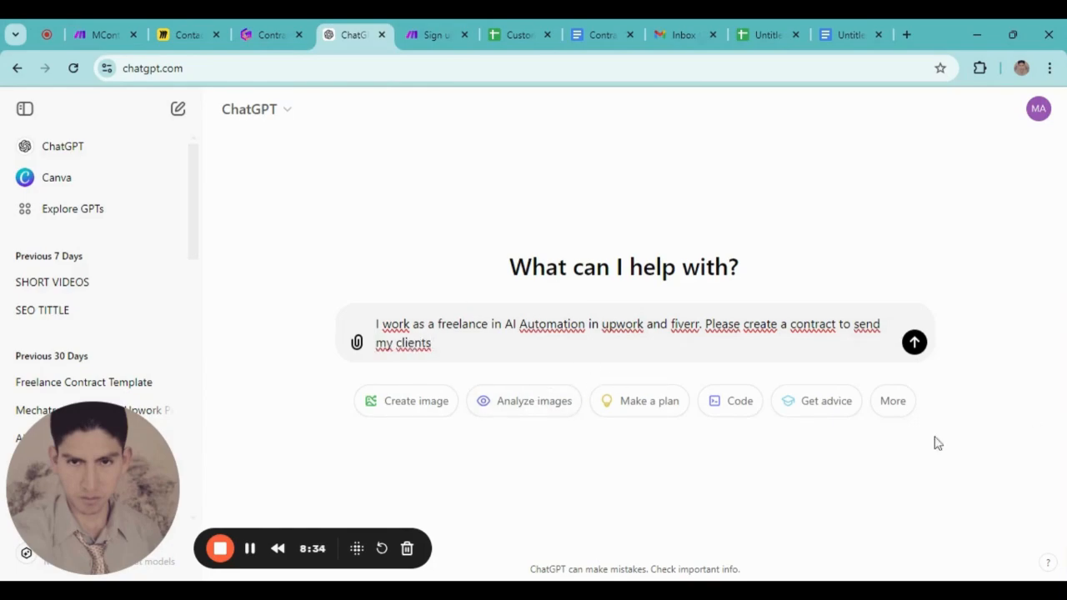
pyautogui.click(914, 342)
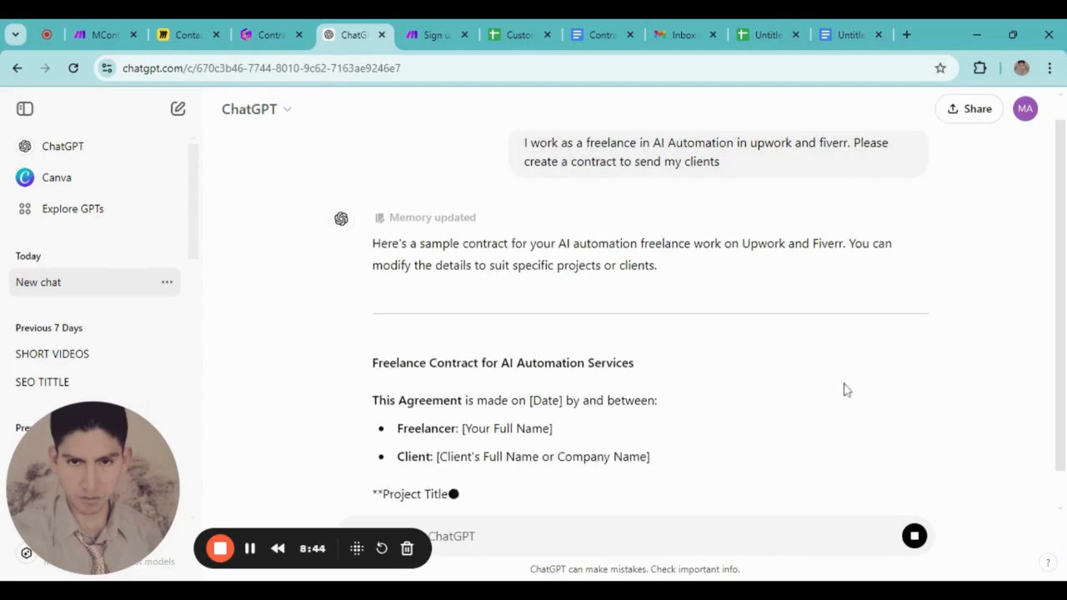
# Scroll the generated Freelance Contract for AI Automation Services and select its full text
pyautogui.scroll(-2, 805, 424)
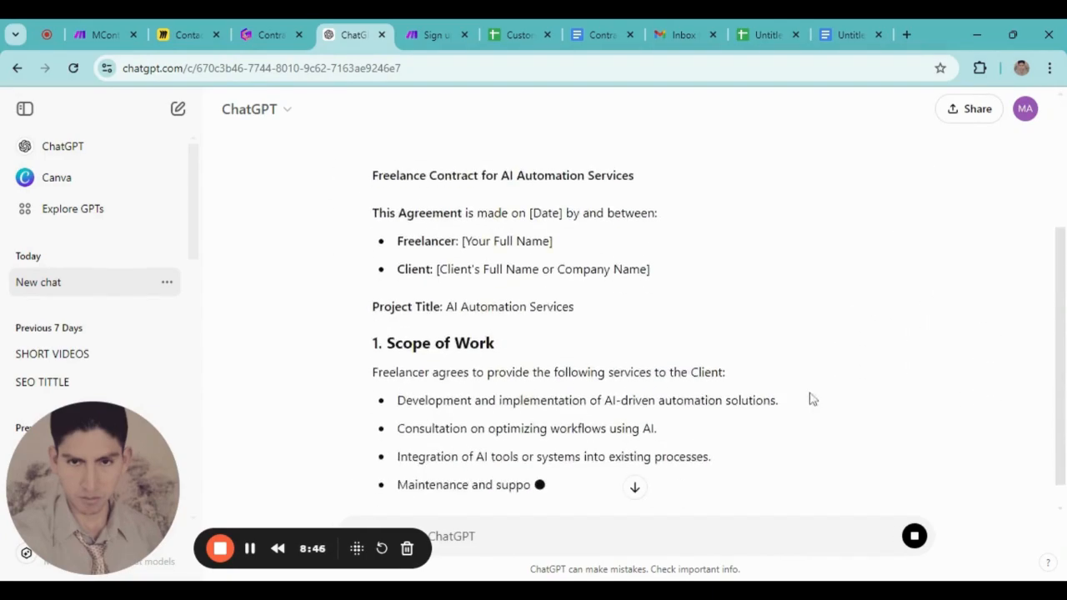
pyautogui.scroll(-2, 856, 398)
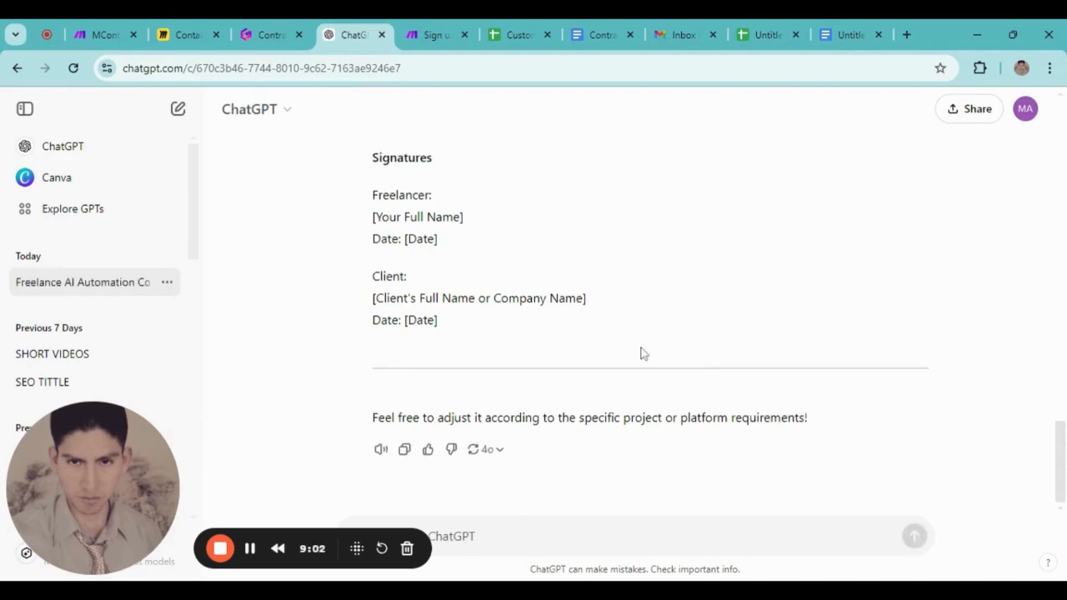
pyautogui.moveTo(447, 344); pyautogui.dragTo(364, 206)
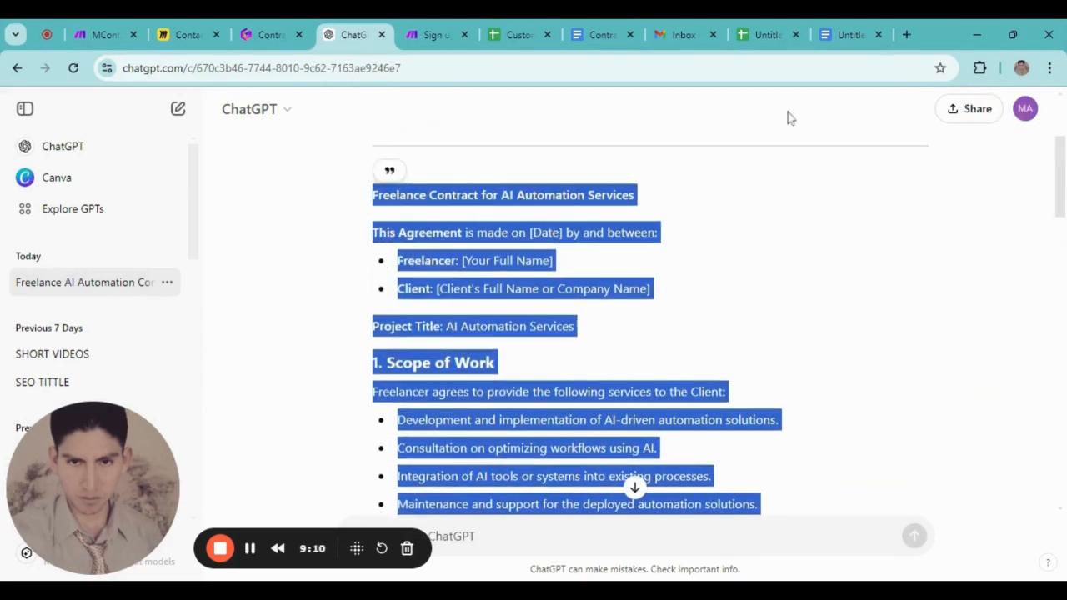
pyautogui.click(847, 35)
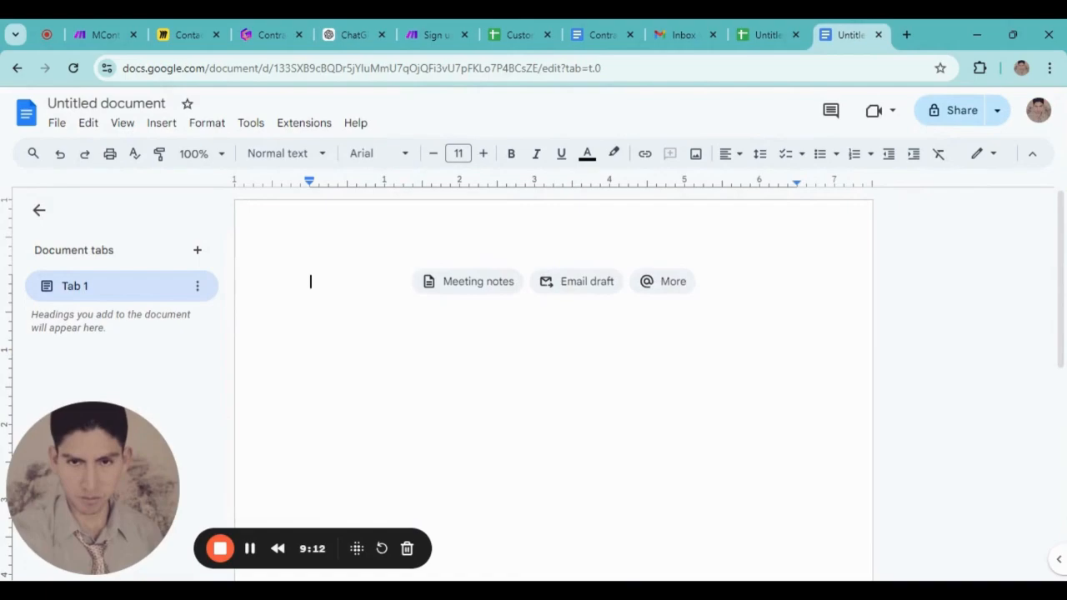
# Paste the Freelance Contract for AI Automation Services into the blank Google Doc
pyautogui.hotkey('ctrl', 'v')
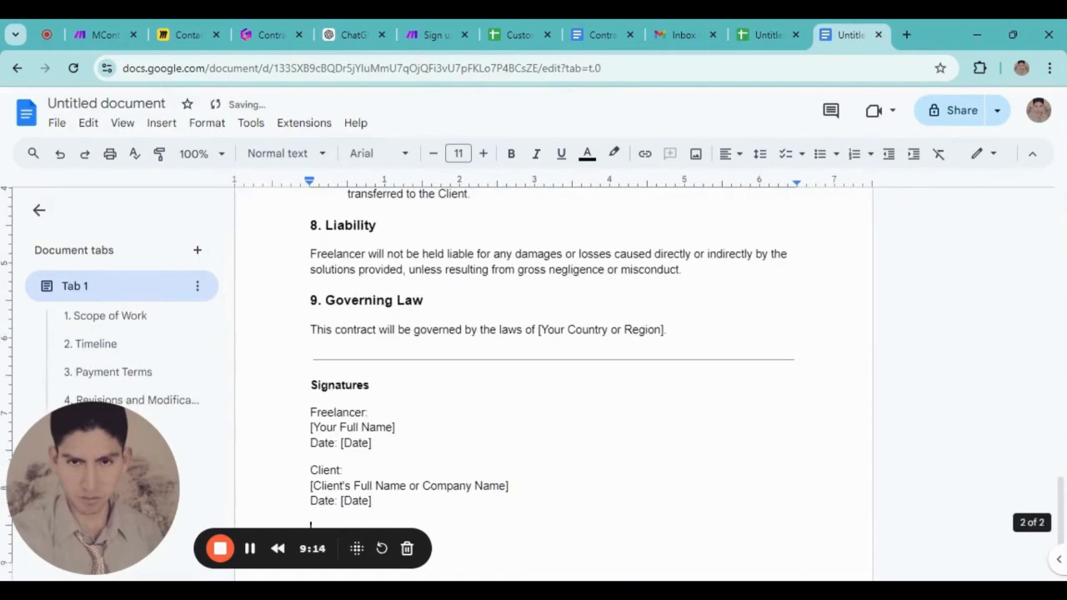
pyautogui.scroll(15, 550, 384)
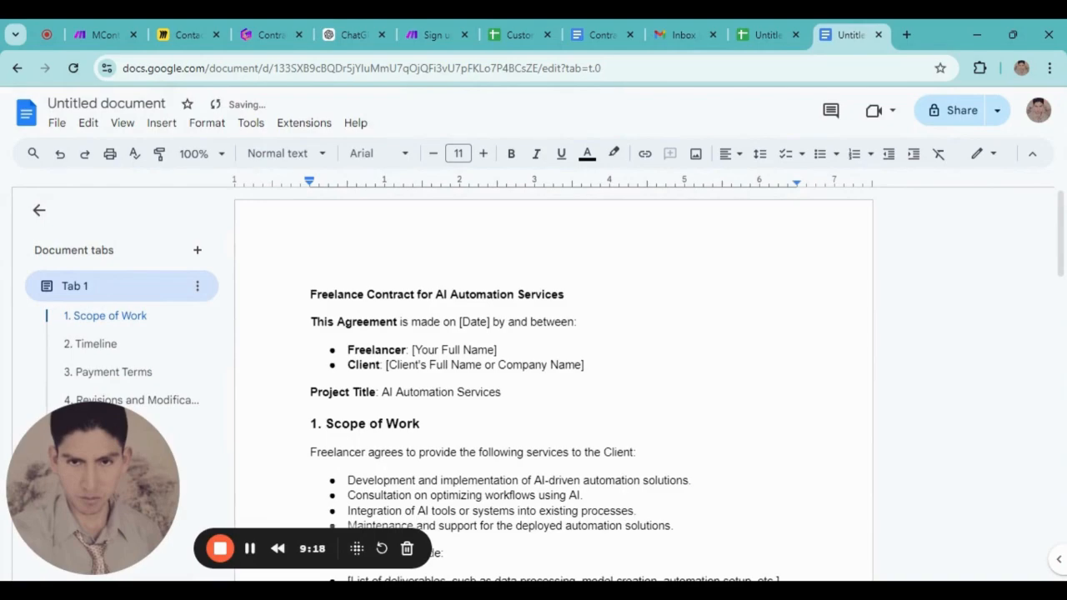
pyautogui.scroll(-1, 551, 383)
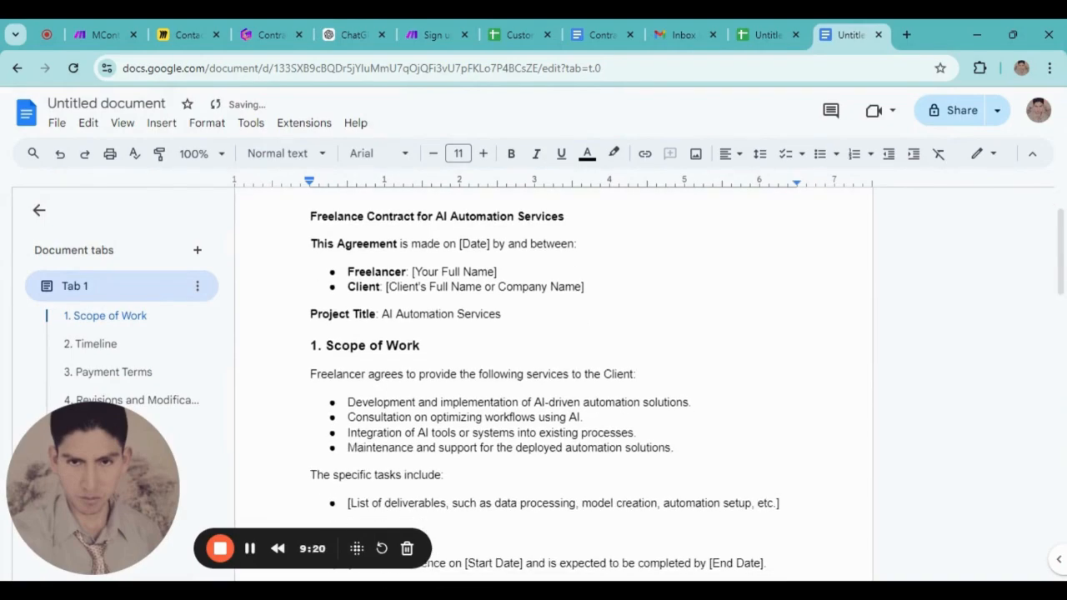
pyautogui.scroll(1, 550, 384)
pyautogui.scroll(-1, 551, 383)
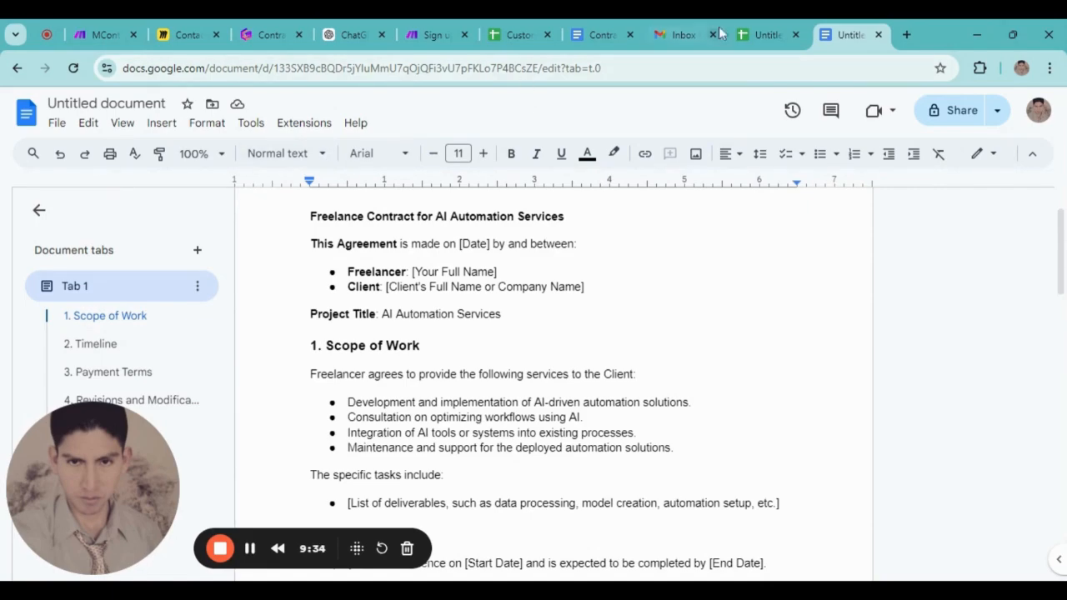
# Correct the B1 header in the client spreadsheet from 'Contry' to 'Country'
pyautogui.click(764, 35)
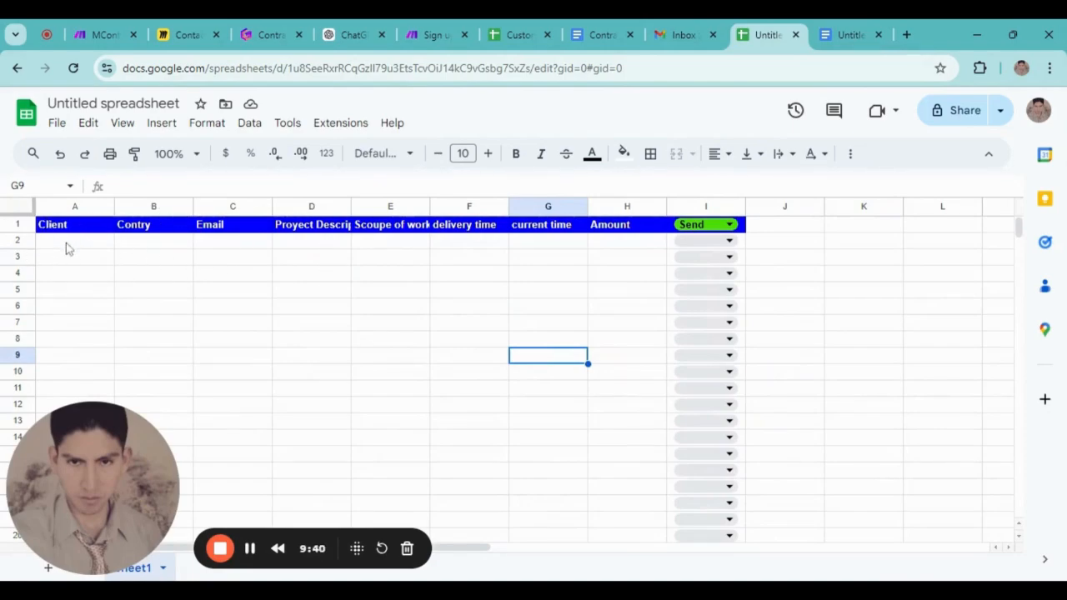
pyautogui.doubleClick(145, 225)
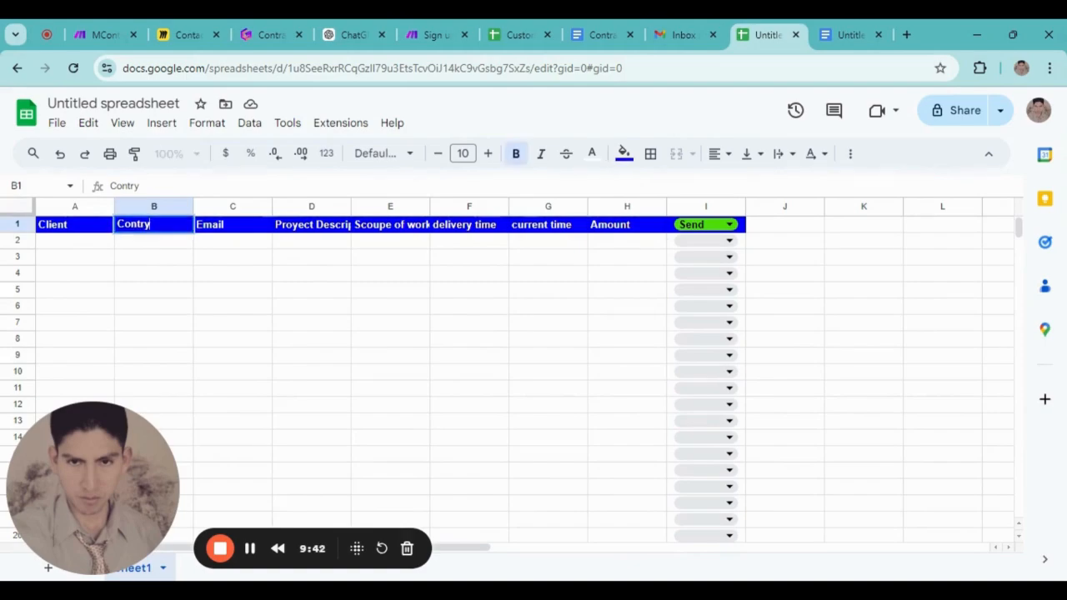
pyautogui.click(131, 224)
pyautogui.write('u')
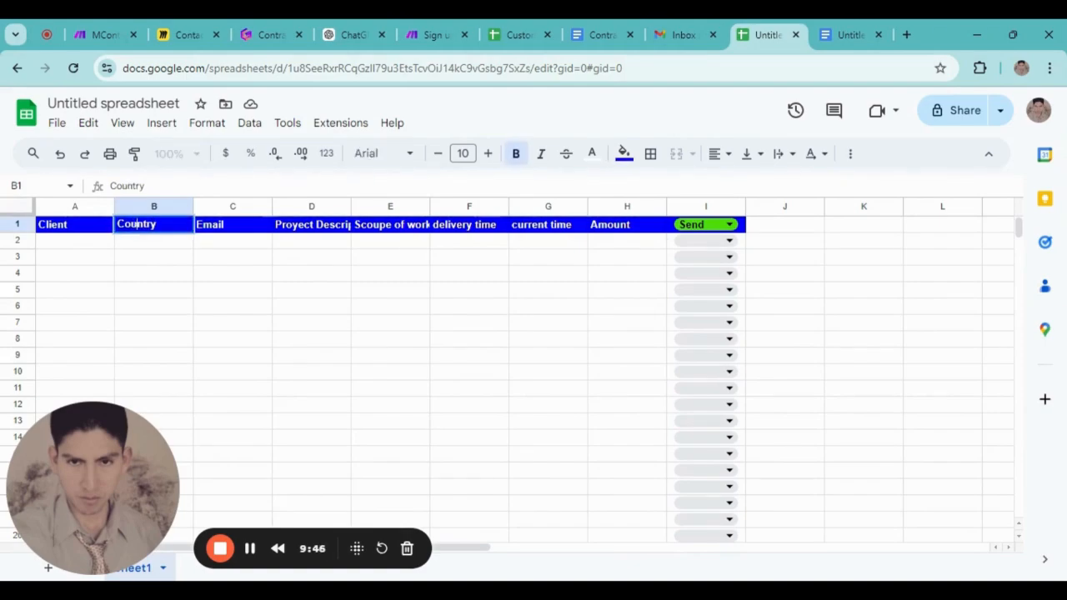
pyautogui.click(226, 289)
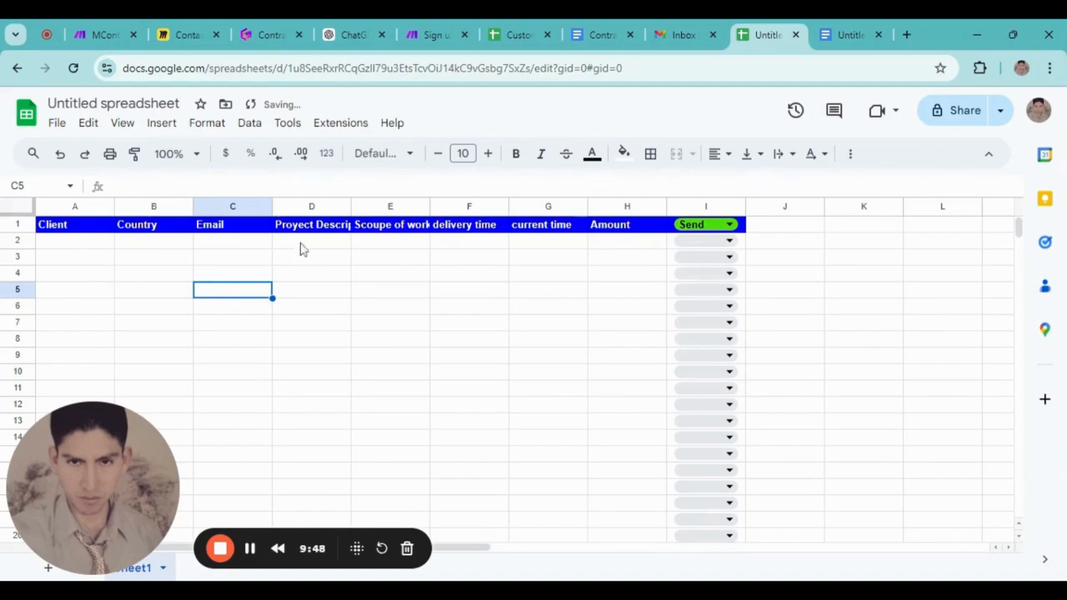
pyautogui.click(851, 34)
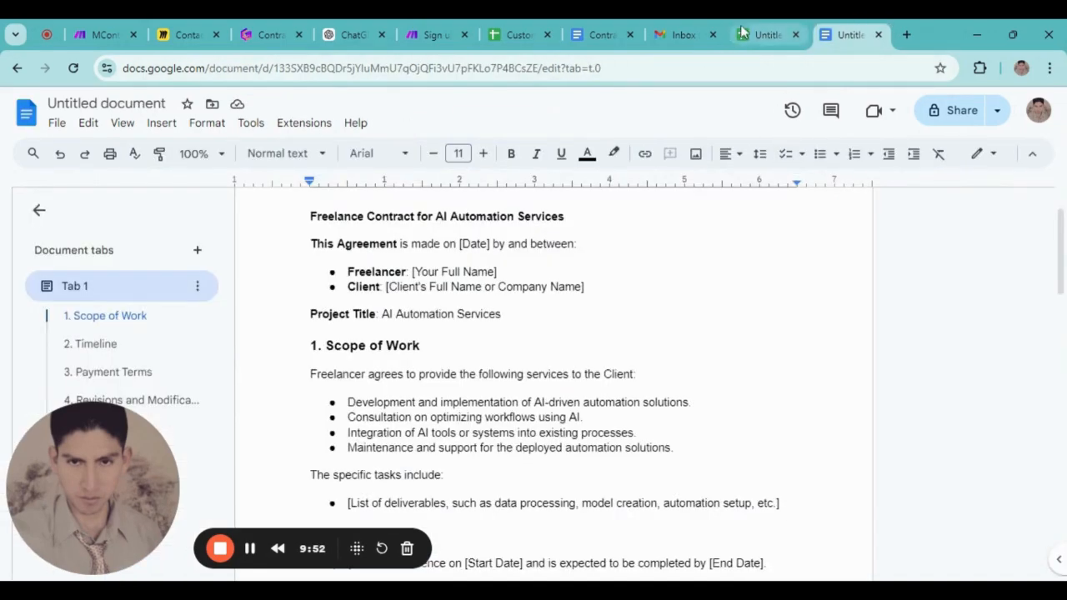
# Replace the [Date] placeholder in the Agreement line with {{current date}}
pyautogui.scroll(1, 554, 375)
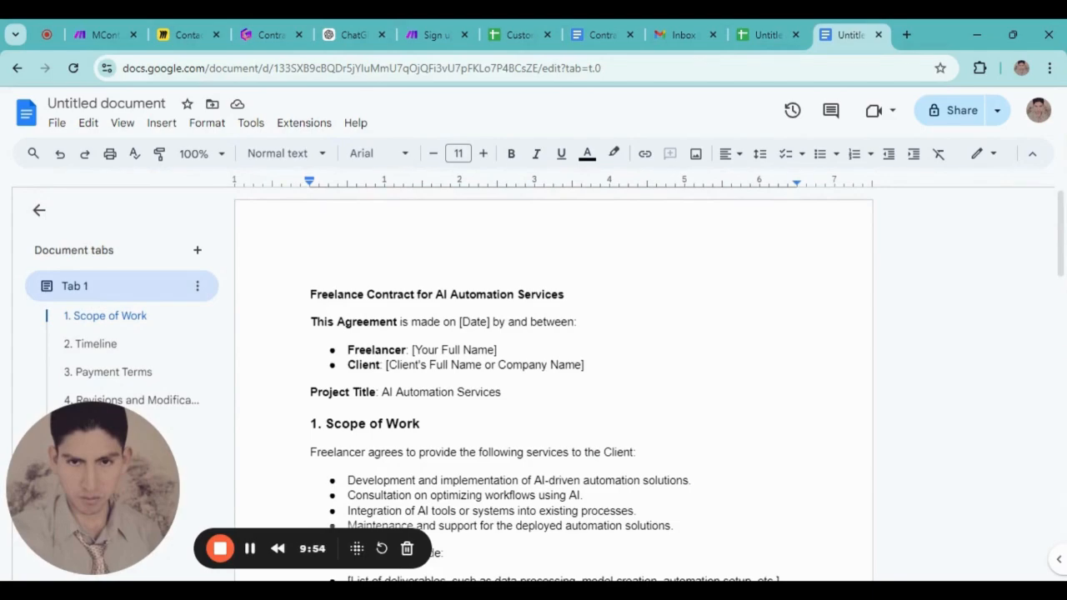
pyautogui.moveTo(490, 323); pyautogui.dragTo(459, 323)
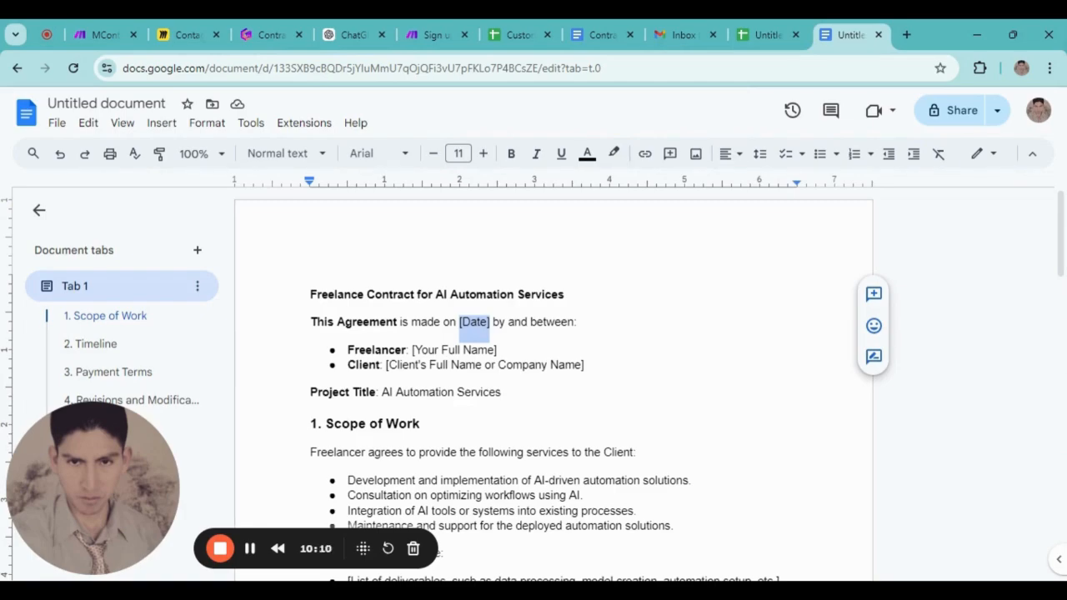
pyautogui.write('{{date')
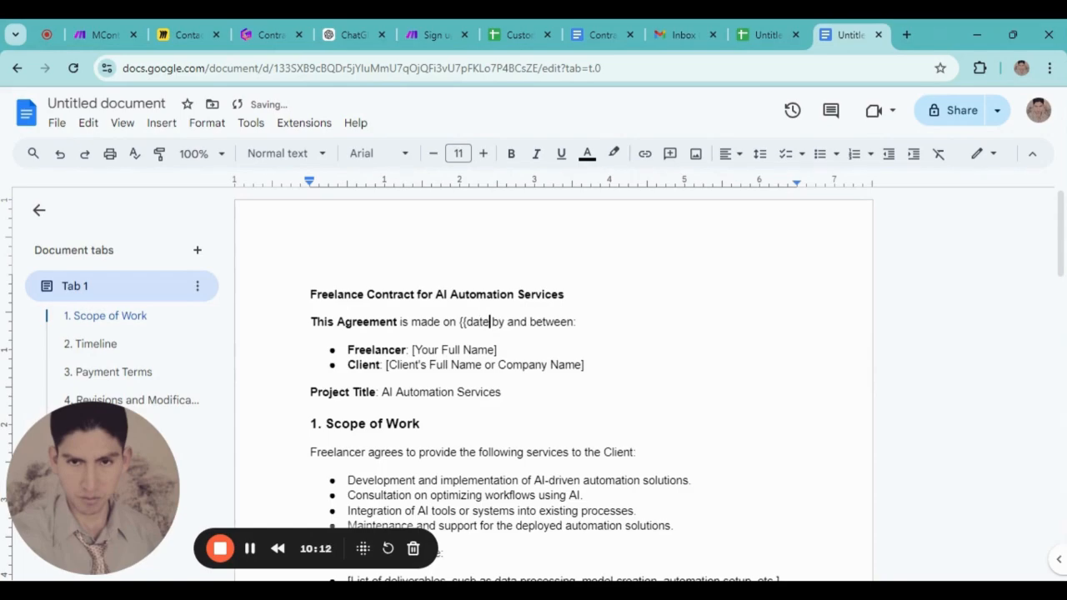
pyautogui.press('BackSpace')
pyautogui.press('BackSpace')
pyautogui.press('BackSpace')
pyautogui.press('BackSpace')
pyautogui.write('c')
pyautogui.write('urrent d')
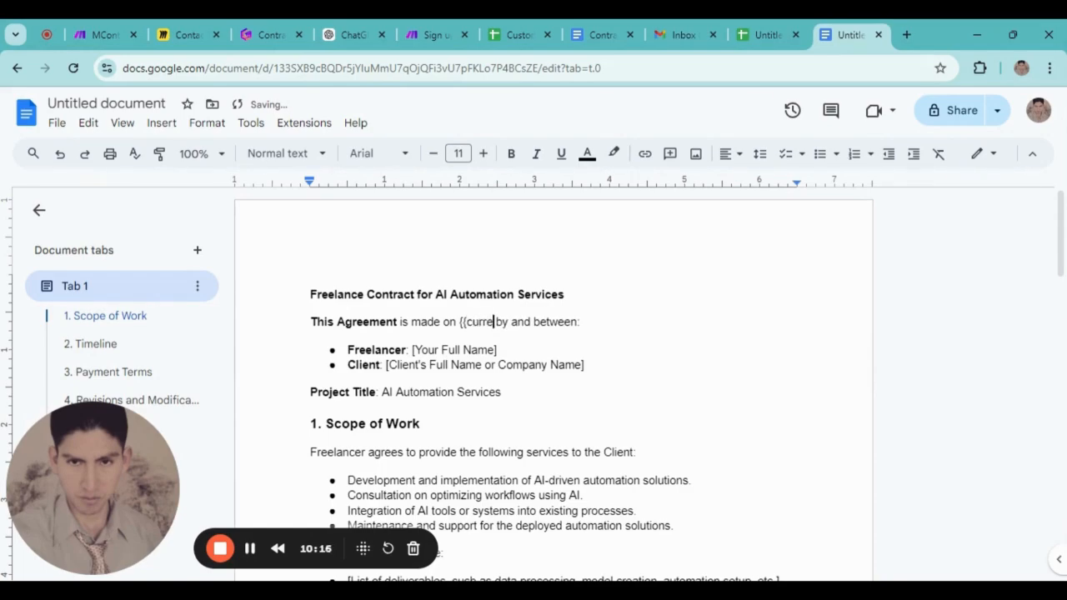
pyautogui.write('ate}}')
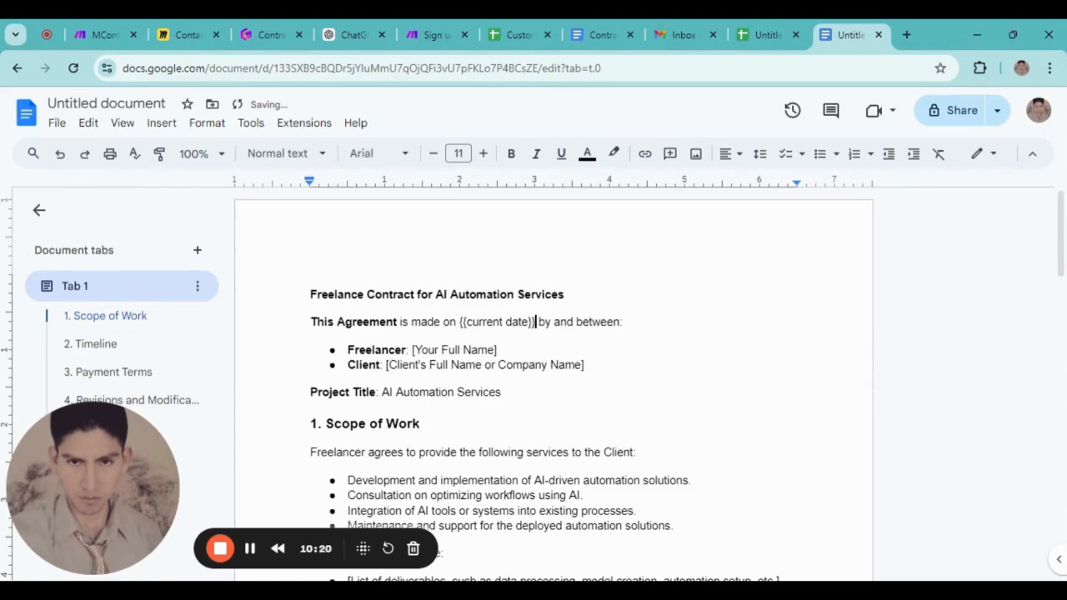
# Make the {{current date}} placeholder bold
pyautogui.click(498, 350)
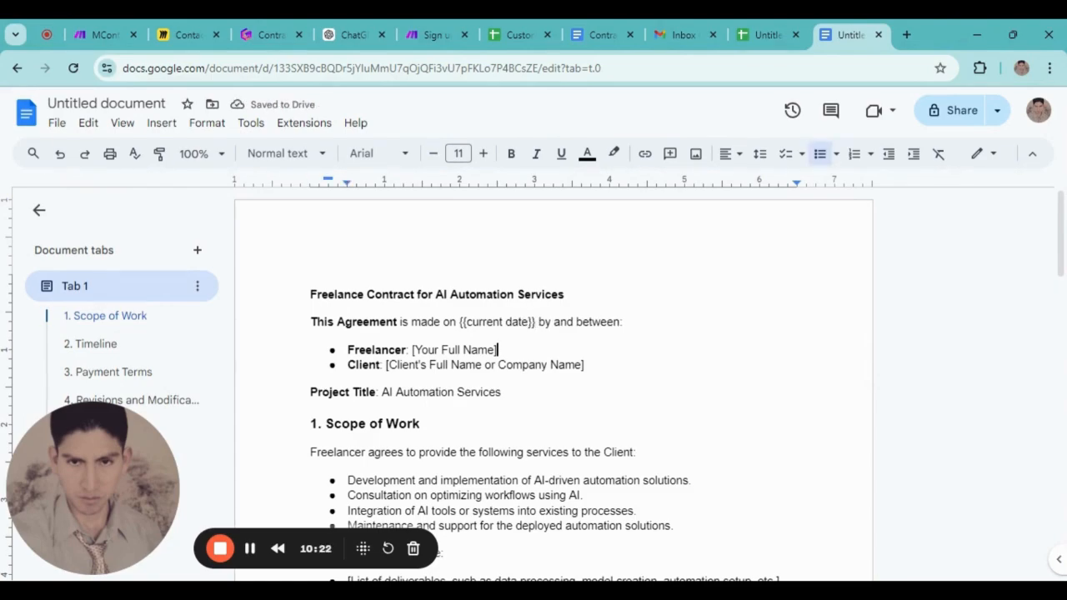
pyautogui.moveTo(534, 323); pyautogui.dragTo(459, 323)
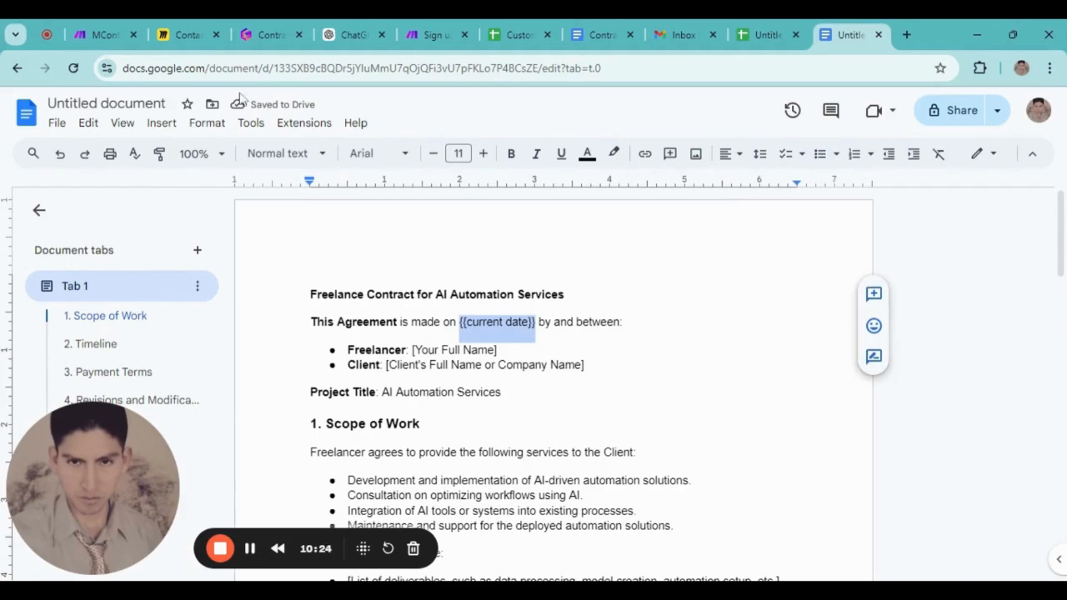
pyautogui.click(512, 155)
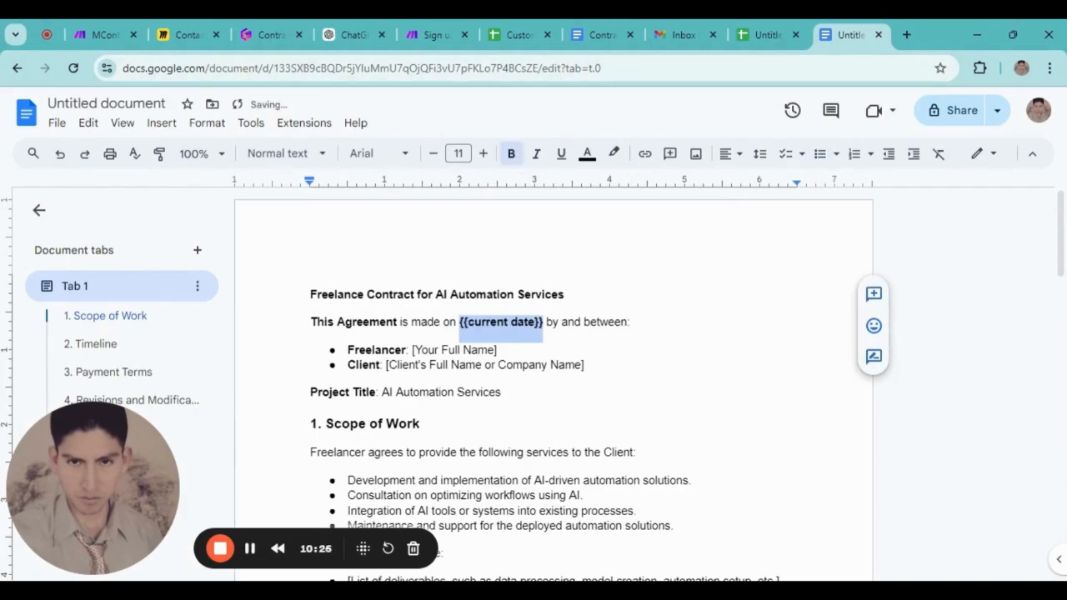
pyautogui.click(499, 365)
pyautogui.scroll(-1, 499, 365)
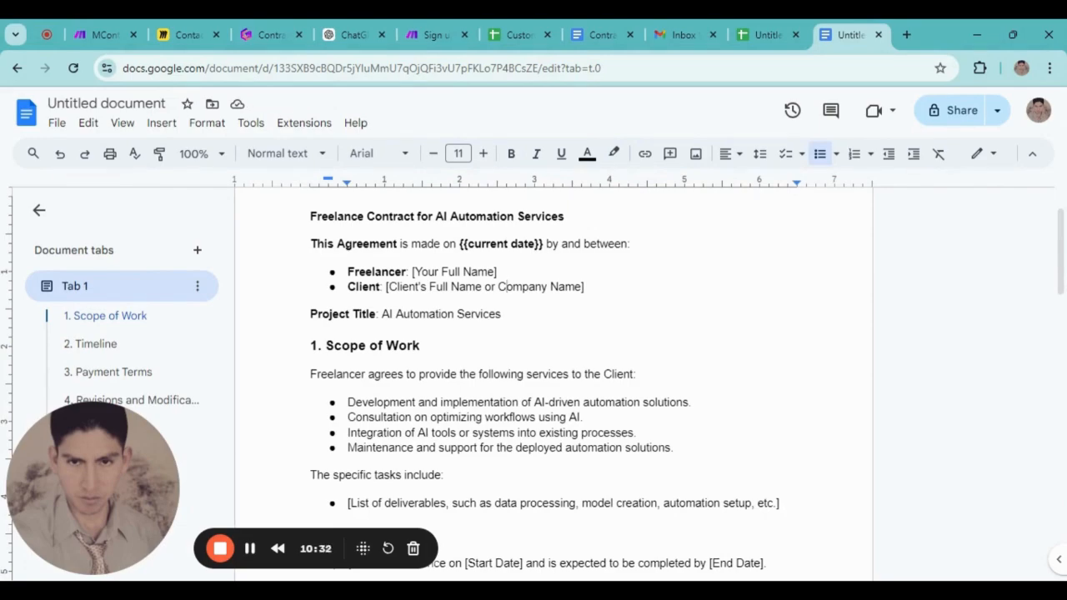
# Replace the [Your Full Name] placeholder with the freelancer's full name
pyautogui.moveTo(498, 273); pyautogui.dragTo(412, 274)
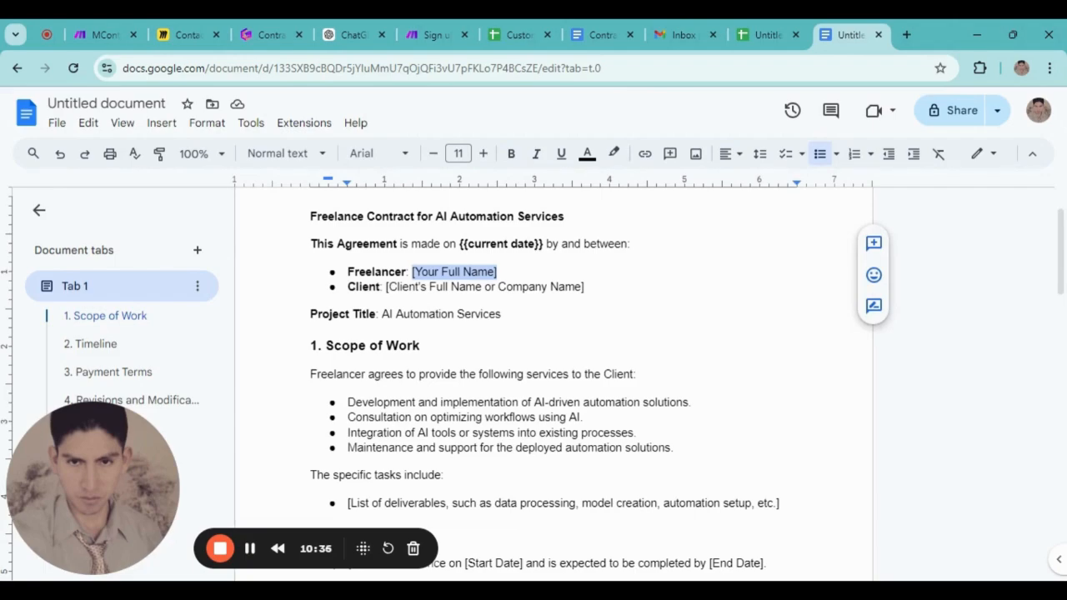
pyautogui.press('BackSpace')
pyautogui.write('Max Aderly')
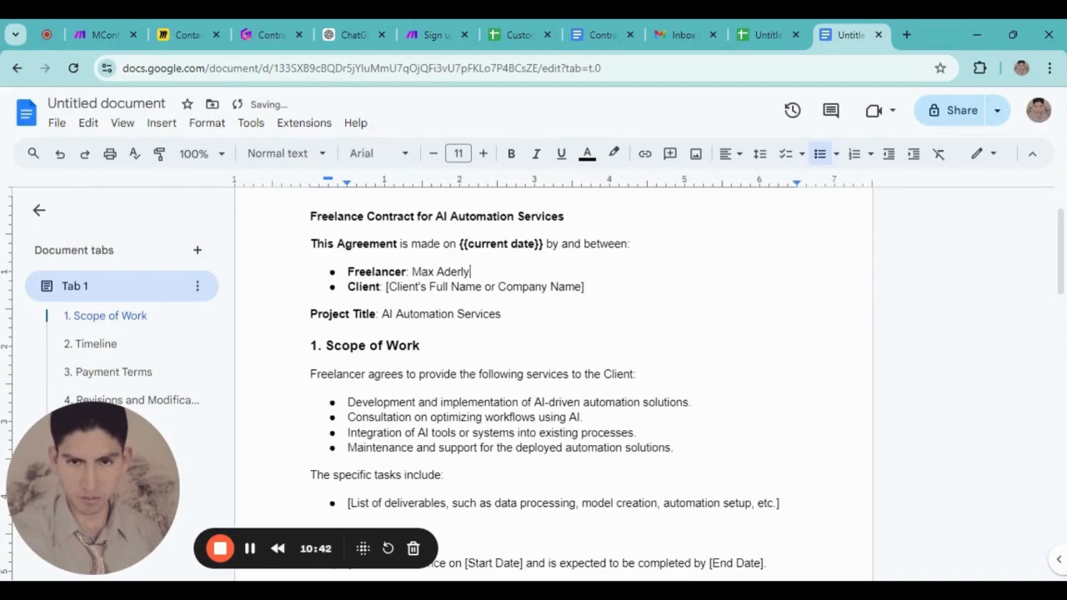
# Replace the client name placeholder with {{client}}, with no extra space
pyautogui.moveTo(585, 287); pyautogui.dragTo(386, 287)
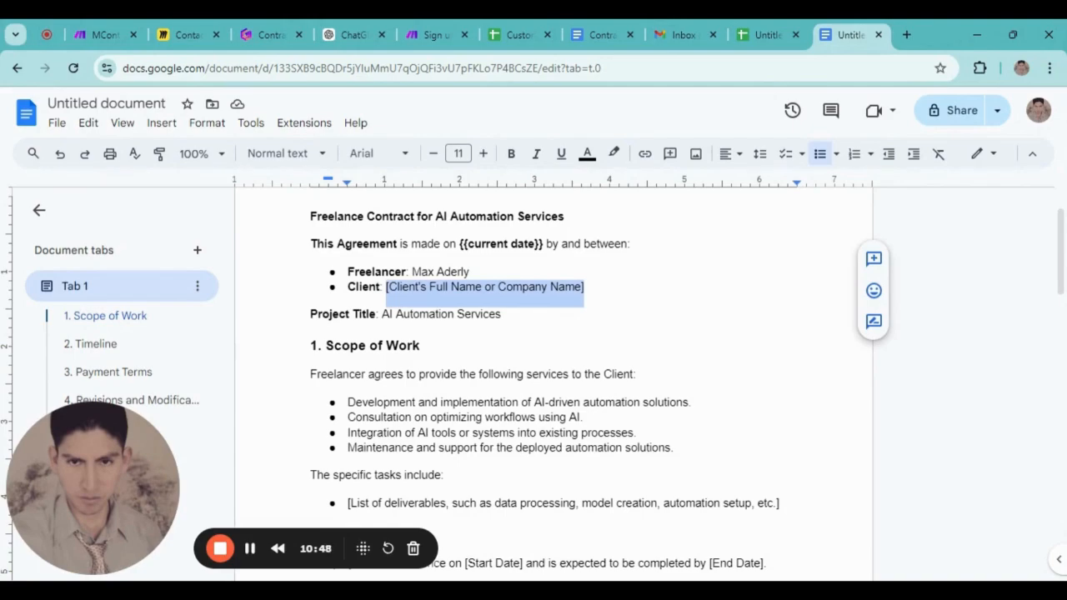
pyautogui.write('{{')
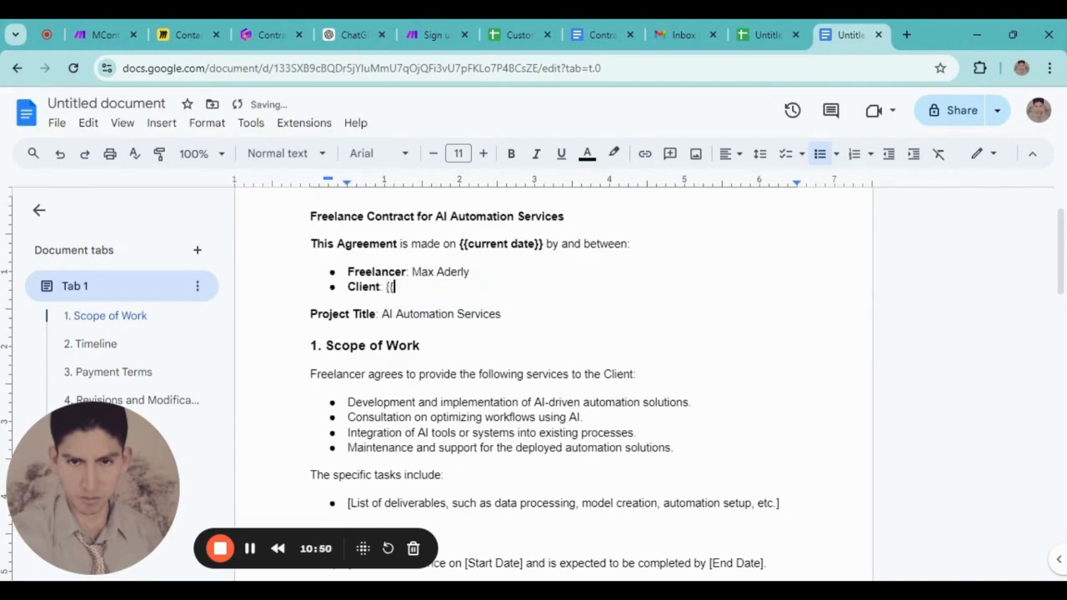
pyautogui.write(' c')
pyautogui.press('BackSpace')
pyautogui.write('client}}')
pyautogui.click(398, 287)
pyautogui.press('BackSpace')
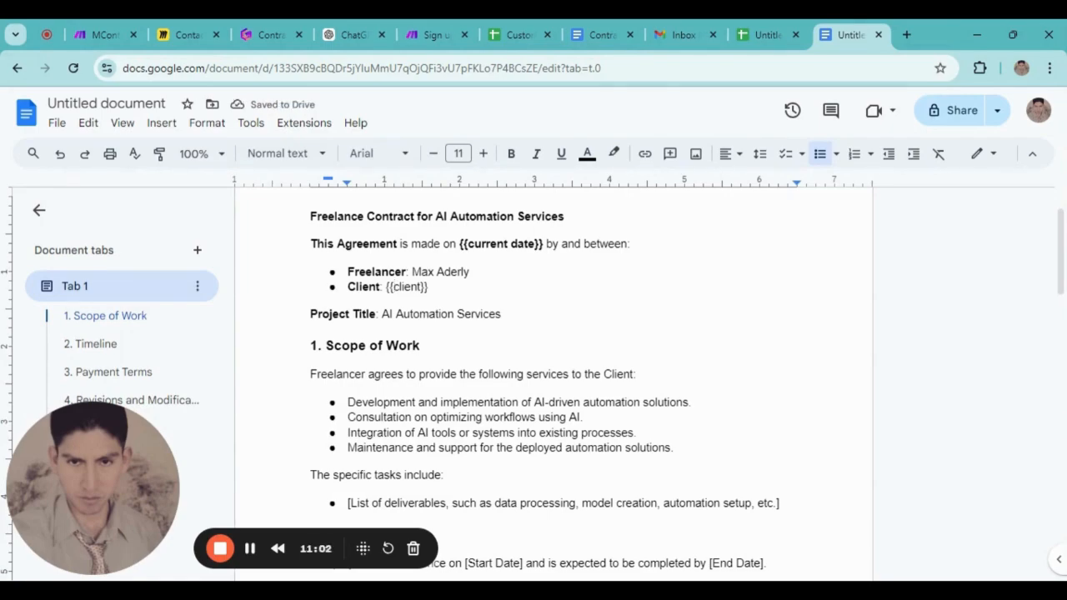
pyautogui.scroll(-1, 554, 375)
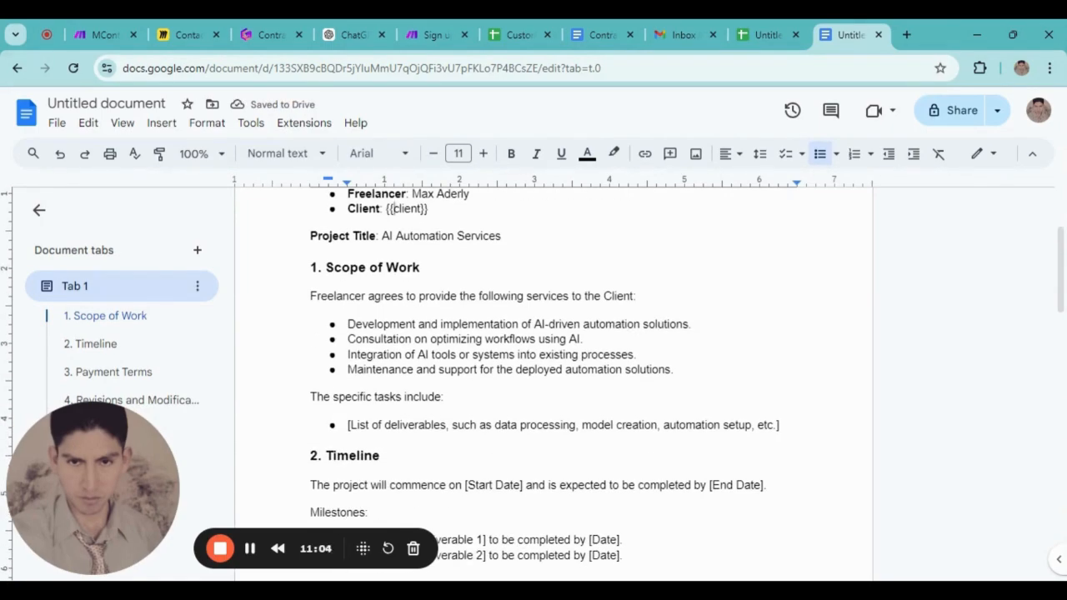
pyautogui.scroll(1, 554, 375)
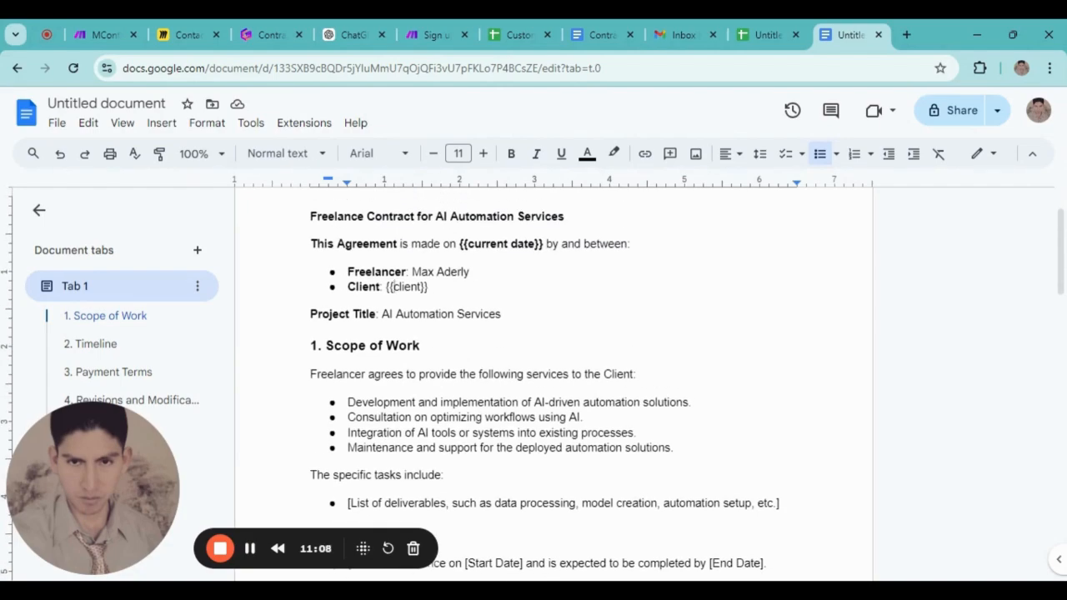
# Start replacing the deliverables bullet text with a {{scoupe placeholder
pyautogui.moveTo(501, 314); pyautogui.dragTo(381, 315)
pyautogui.click(434, 373)
pyautogui.scroll(-1, 434, 372)
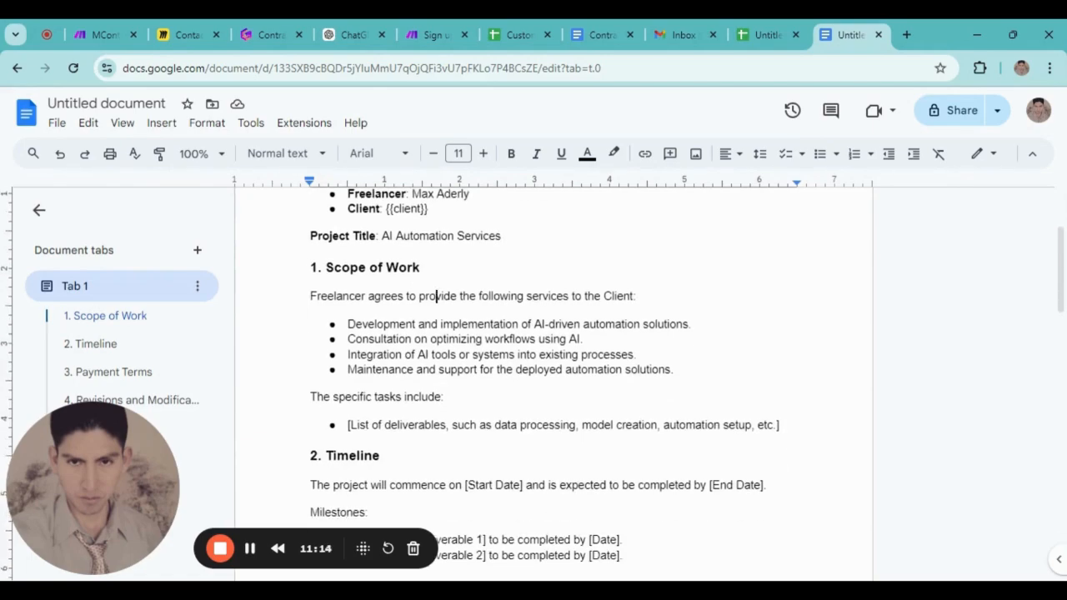
pyautogui.scroll(-1, 550, 375)
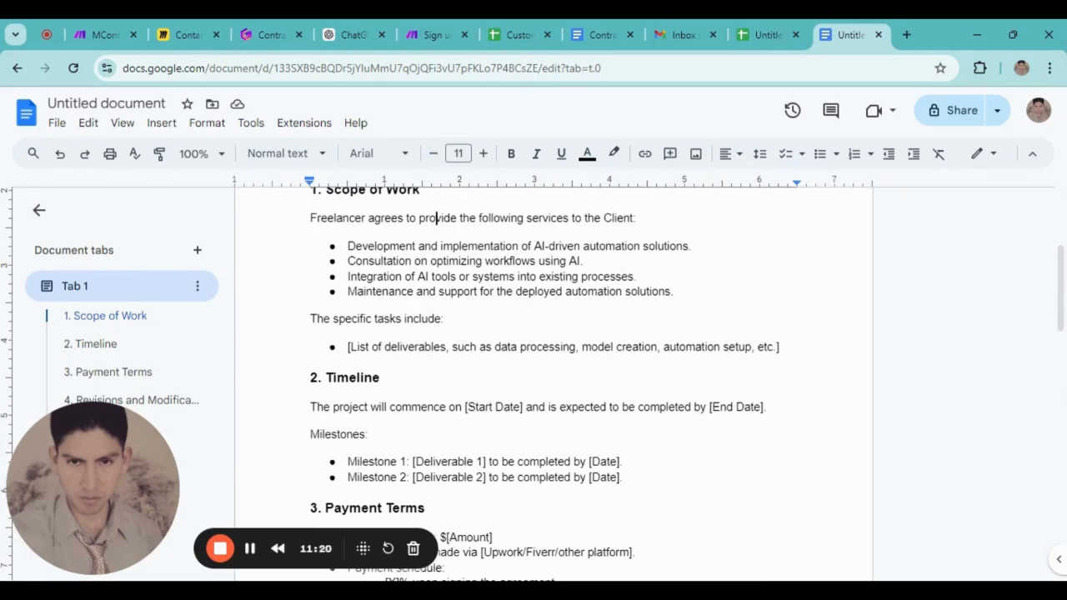
pyautogui.moveTo(779, 347); pyautogui.dragTo(347, 347)
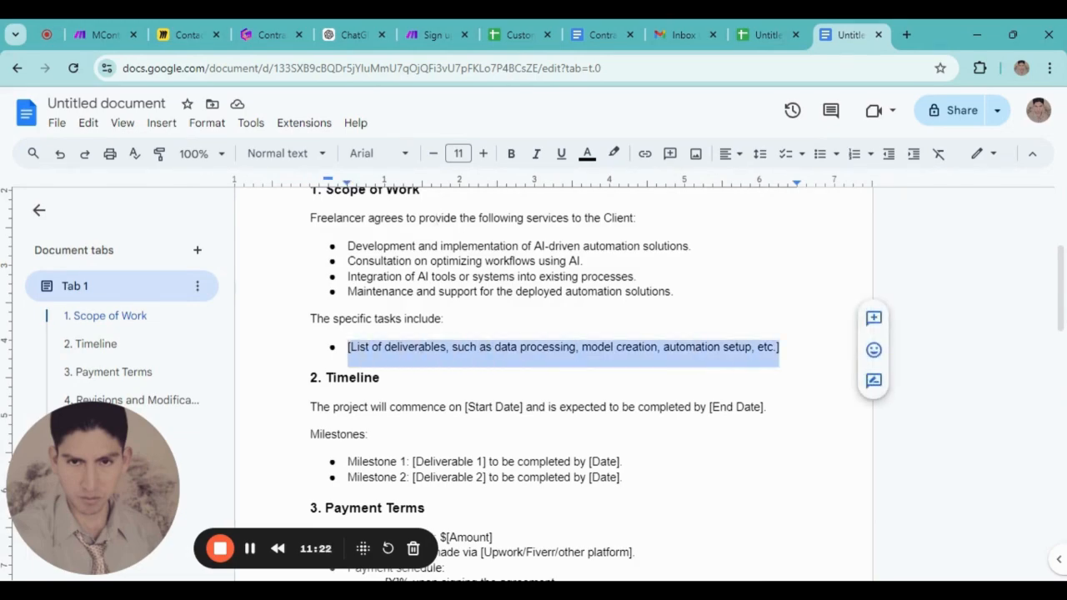
pyautogui.write('{{scou')
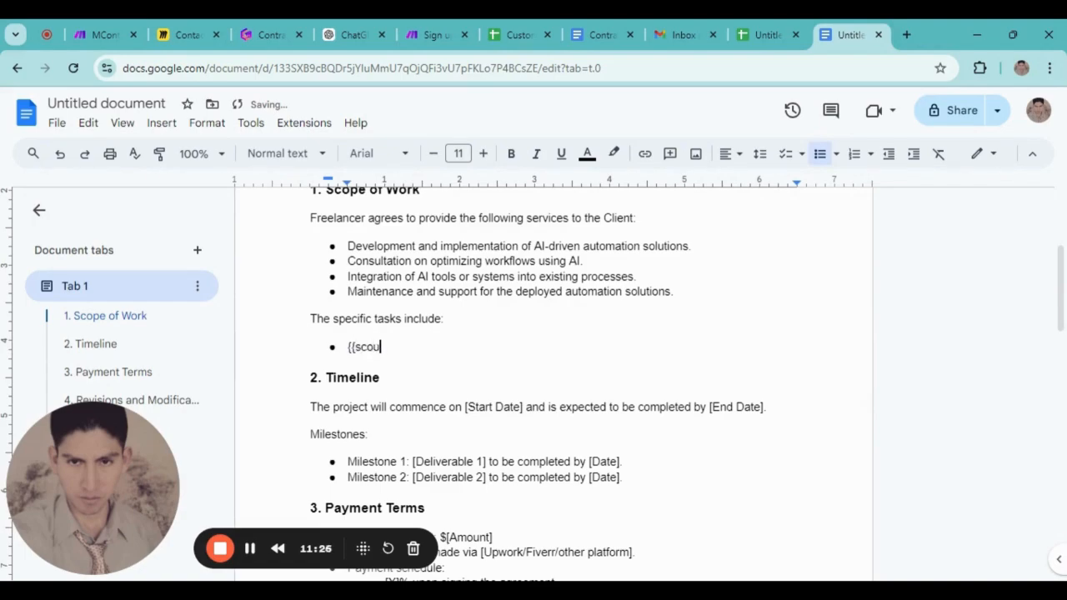
pyautogui.write('pe')
pyautogui.click(517, 34)
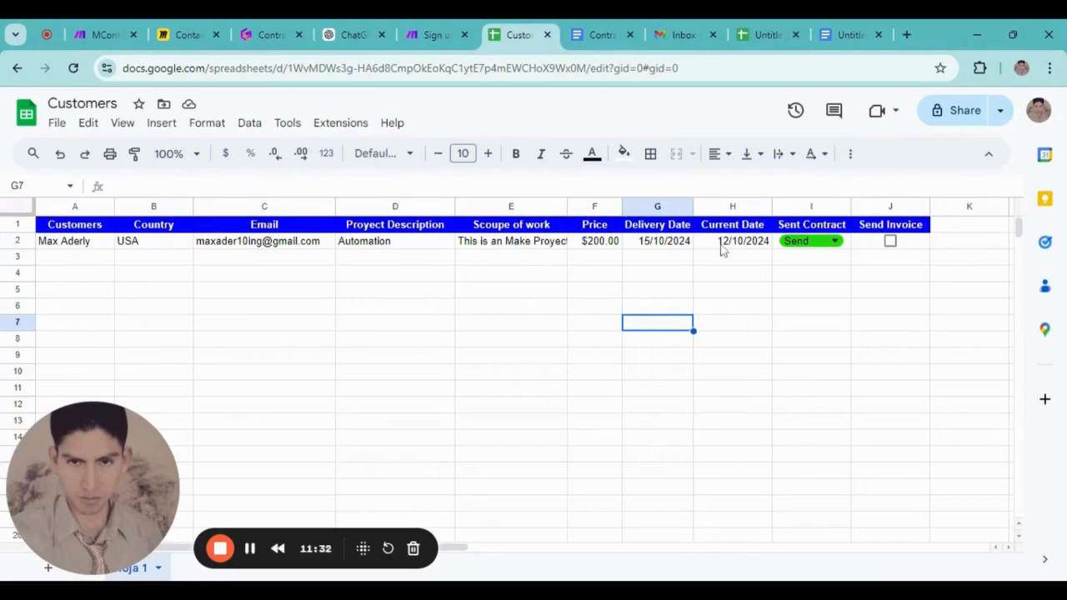
# Review the Customers sheet column names, then go back to the contract document
pyautogui.click(758, 30)
pyautogui.click(510, 30)
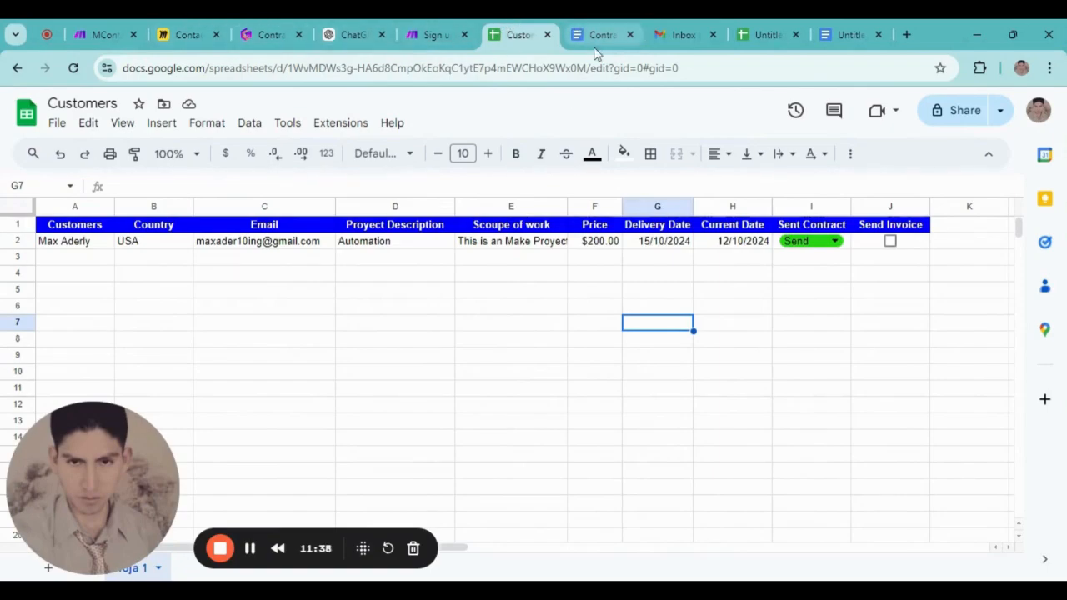
pyautogui.click(830, 34)
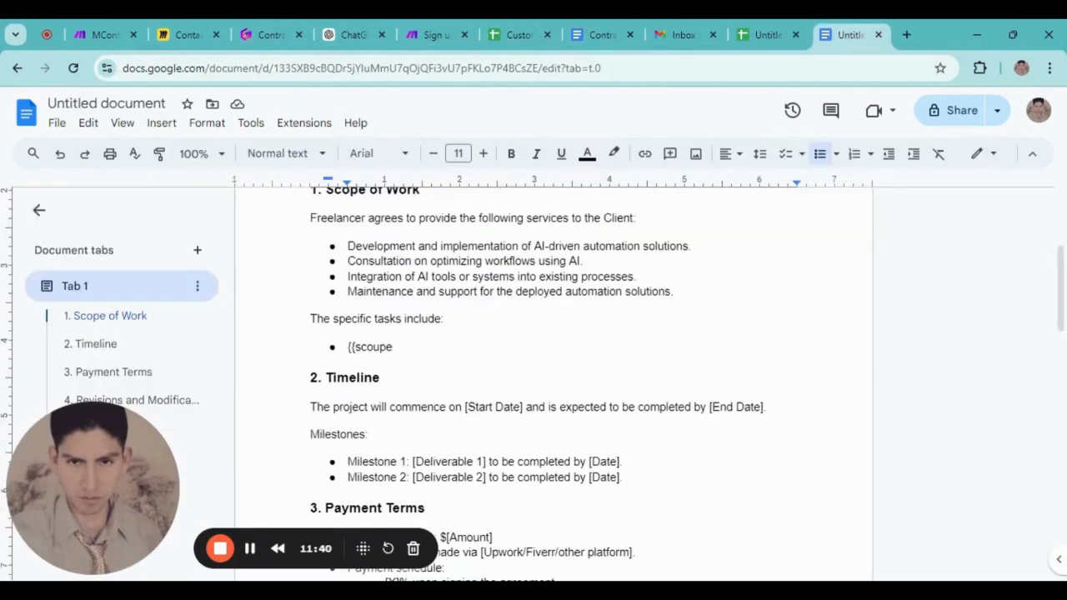
# Complete the tasks bullet placeholder so it reads {{scoupe of work}}
pyautogui.write('of ')
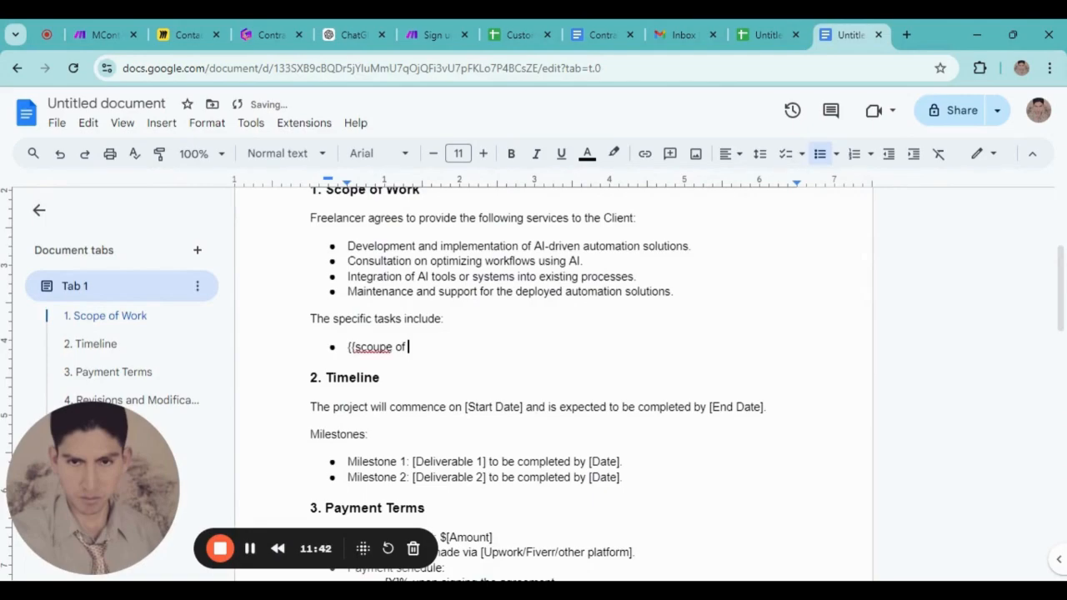
pyautogui.write('work}}')
pyautogui.scroll(3, 550, 384)
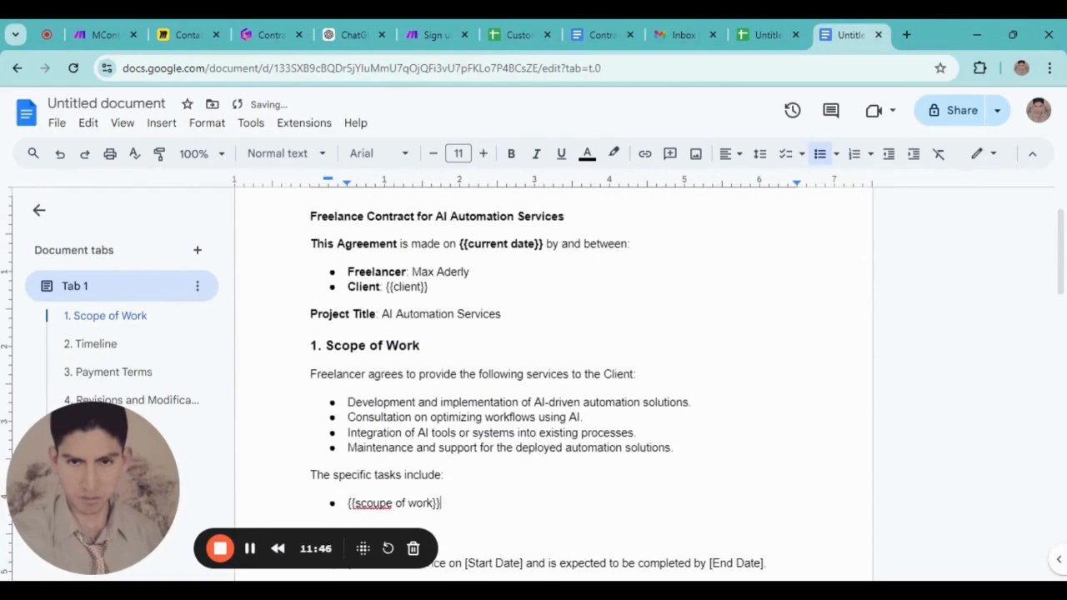
pyautogui.scroll(-3, 550, 384)
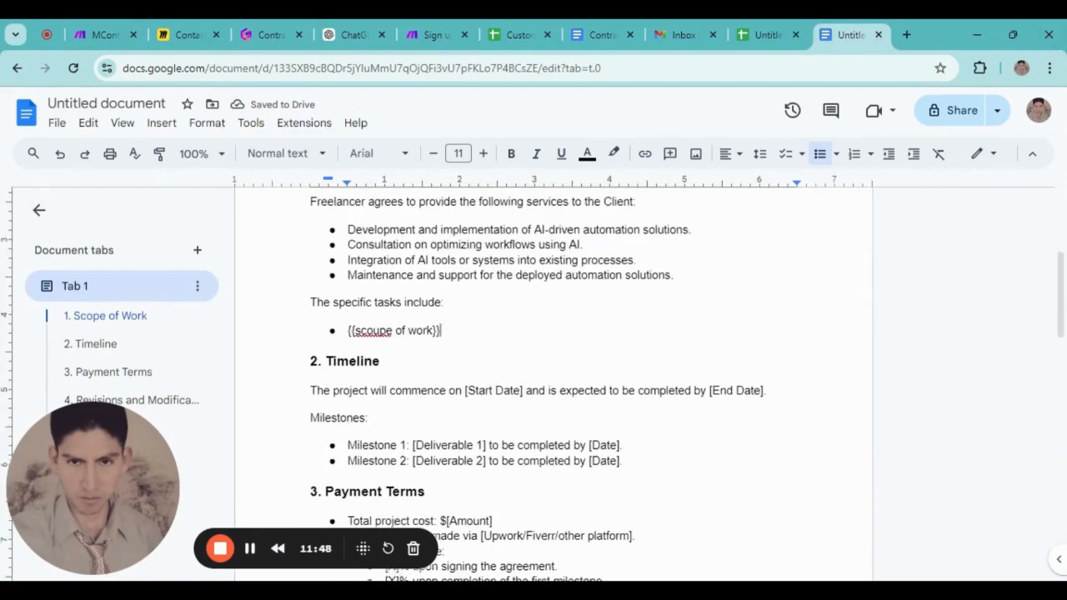
pyautogui.scroll(2, 550, 384)
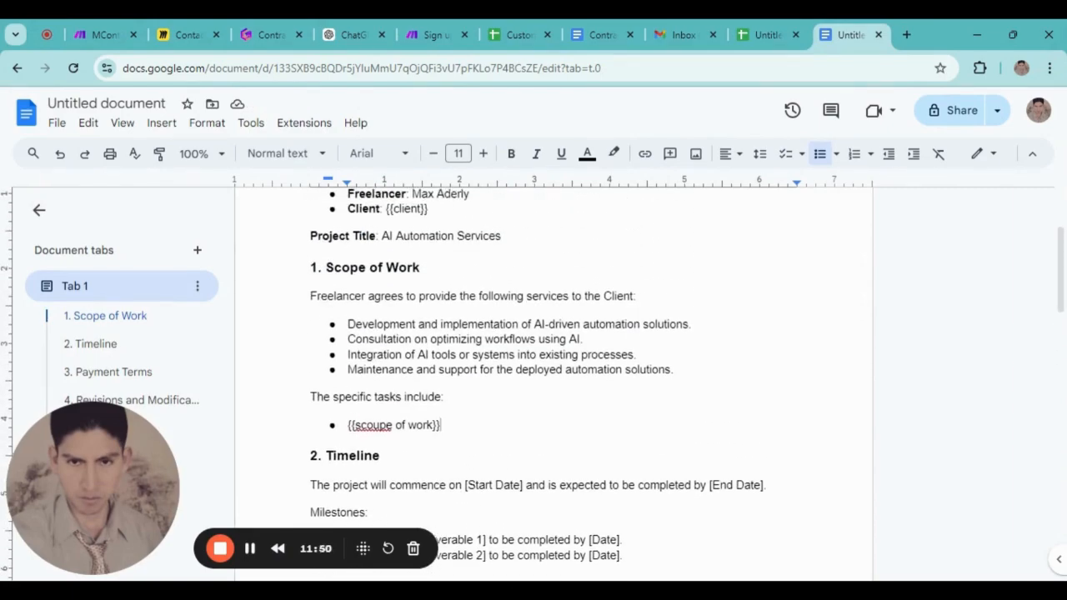
pyautogui.scroll(-3, 550, 384)
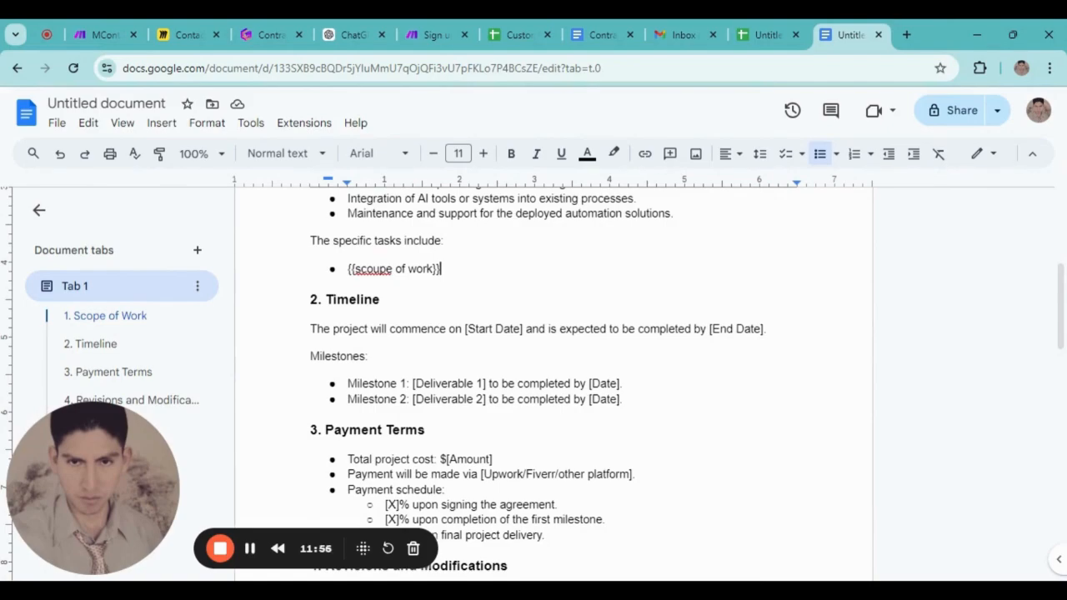
# Set the Timeline dates to {{current date}} and {{delivery date}}
pyautogui.moveTo(522, 330); pyautogui.dragTo(464, 329)
pyautogui.write('{{cur')
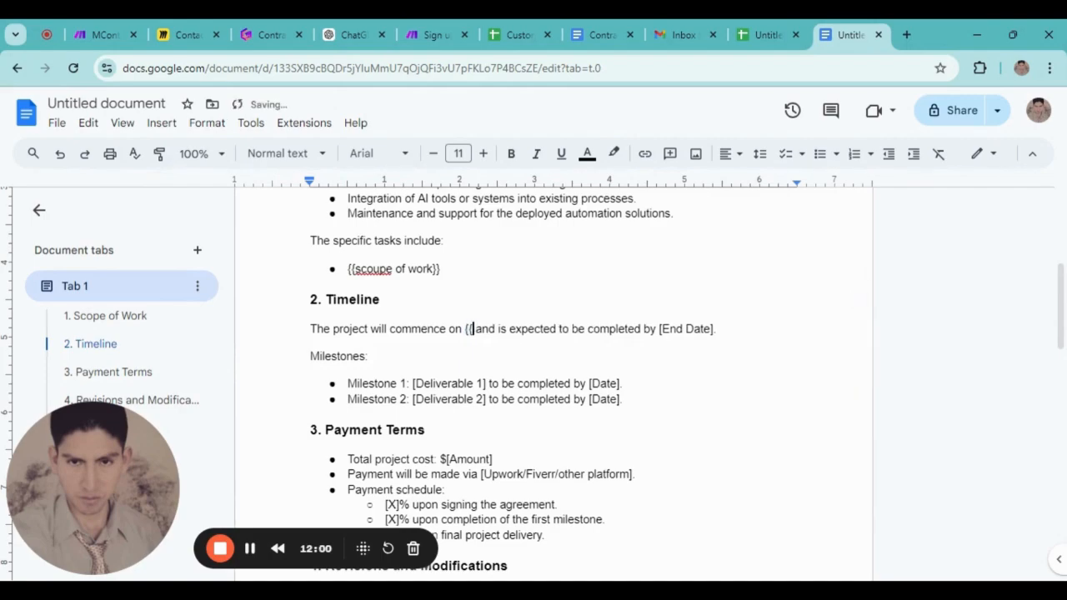
pyautogui.write('rent date')
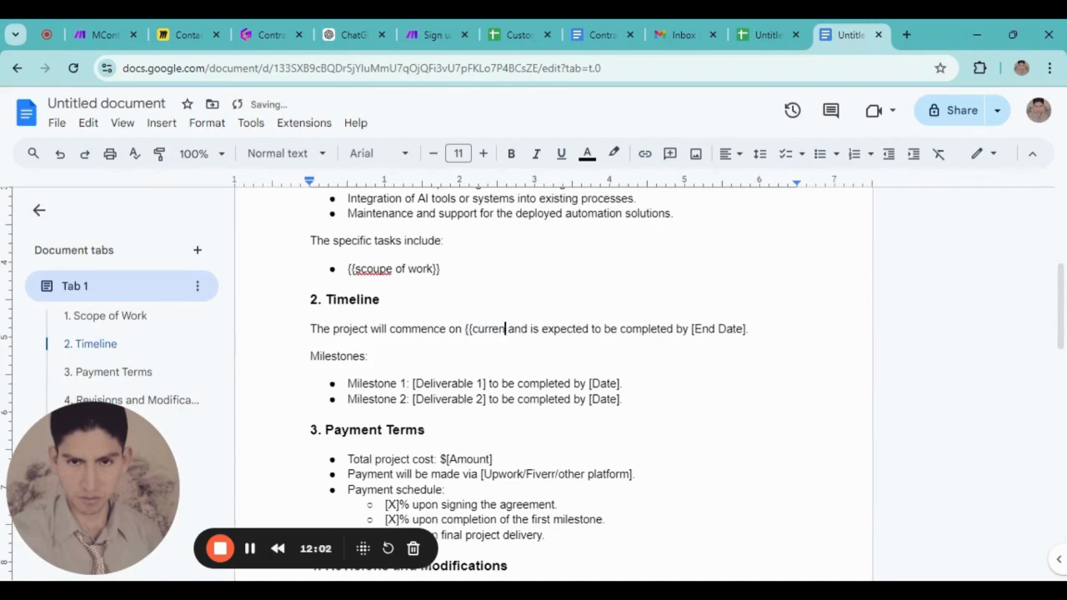
pyautogui.write('}}')
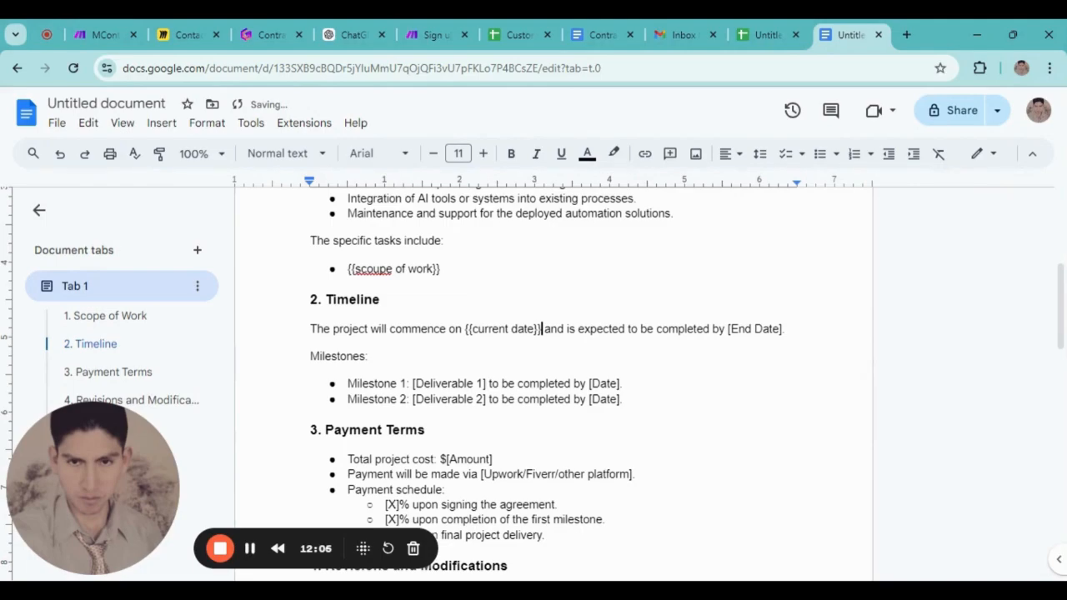
pyautogui.hotkey('shift', 'Left')
pyautogui.hotkey('shift', 'Left')
pyautogui.hotkey('shift', 'Left')
pyautogui.hotkey('shift', 'Left')
pyautogui.hotkey('shift', 'Left')
pyautogui.hotkey('shift', 'Left')
pyautogui.hotkey('shift', 'Left')
pyautogui.hotkey('shift', 'Left')
pyautogui.hotkey('shift', 'Left')
pyautogui.hotkey('shift', 'Left')
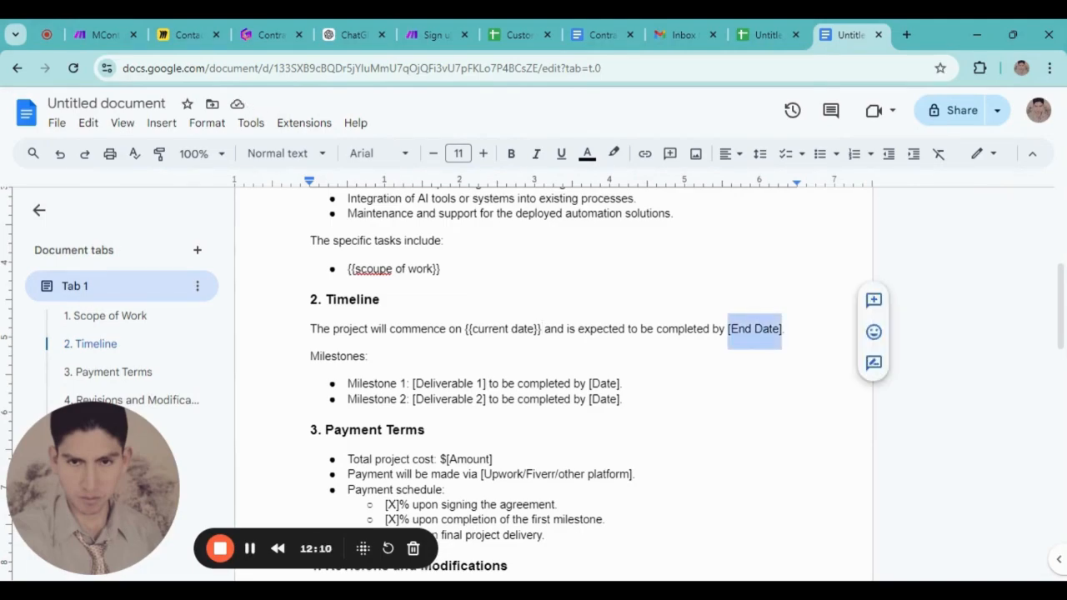
pyautogui.write('{{del')
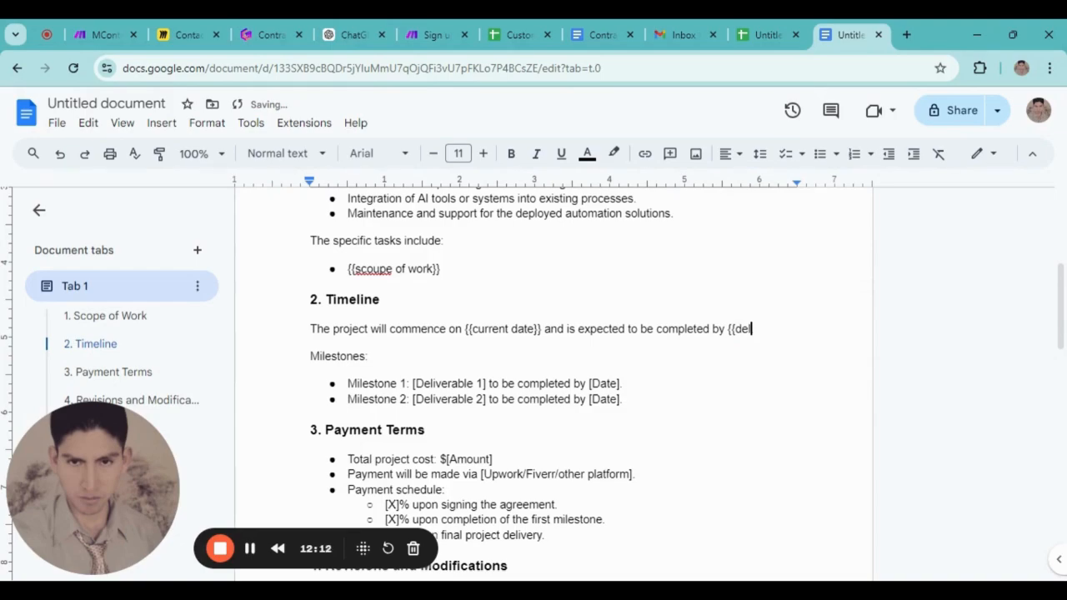
pyautogui.write('ivery date}}.')
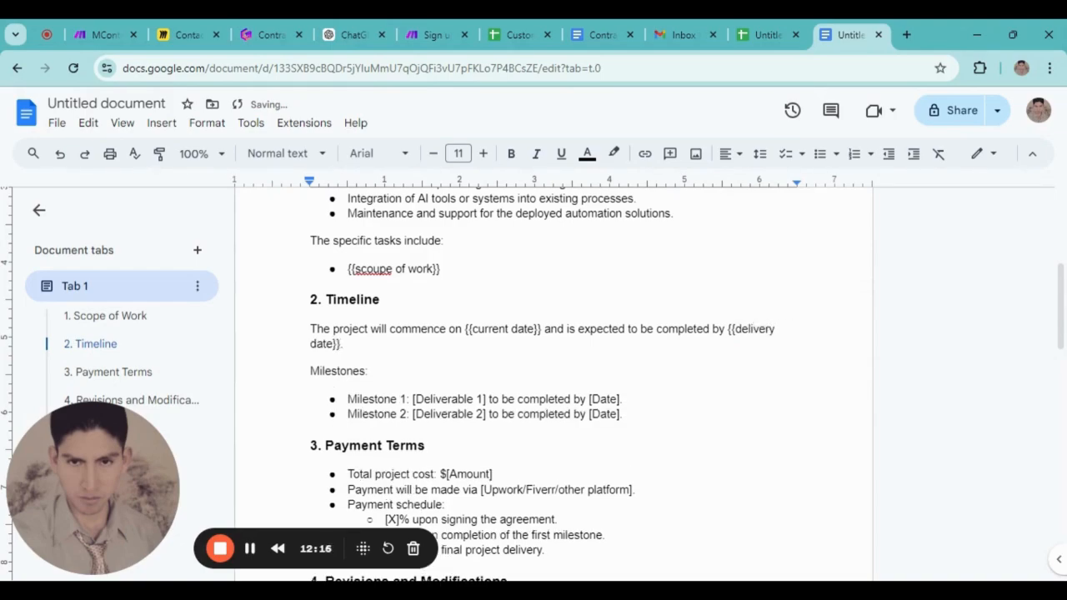
pyautogui.scroll(-1, 550, 375)
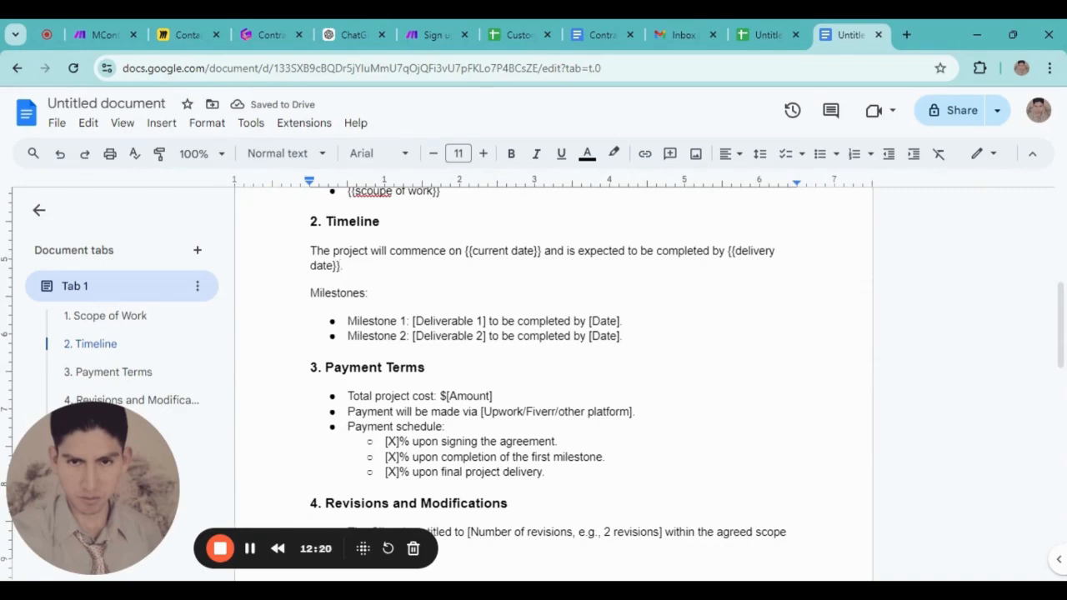
# Delete the Milestones heading and both milestone bullets under 2. Timeline, leaving no leftover indent
pyautogui.moveTo(623, 337); pyautogui.dragTo(310, 294)
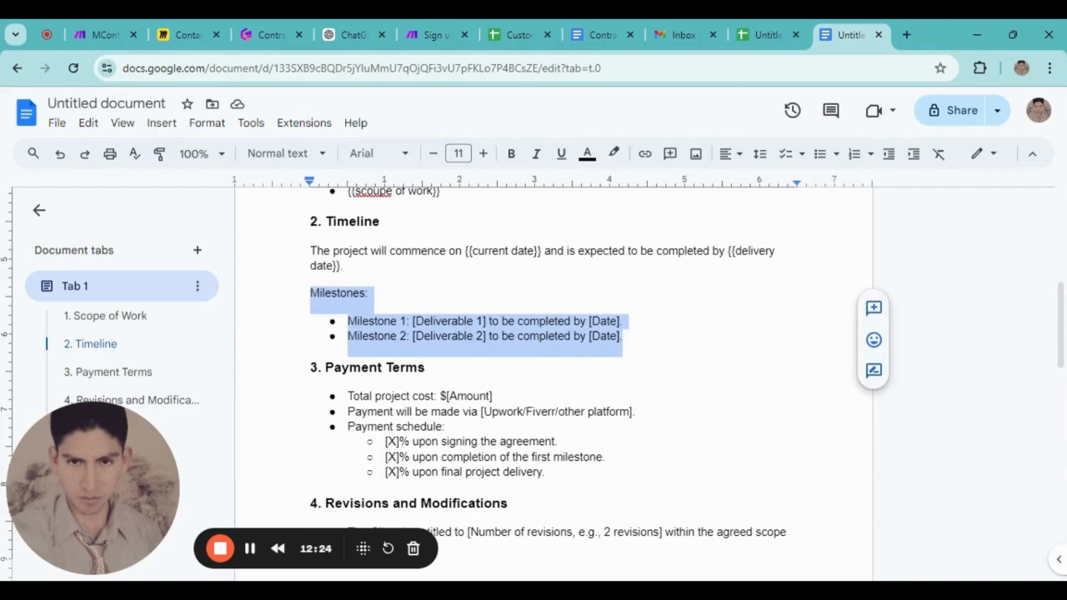
pyautogui.click(484, 336)
pyautogui.scroll(-2, 483, 336)
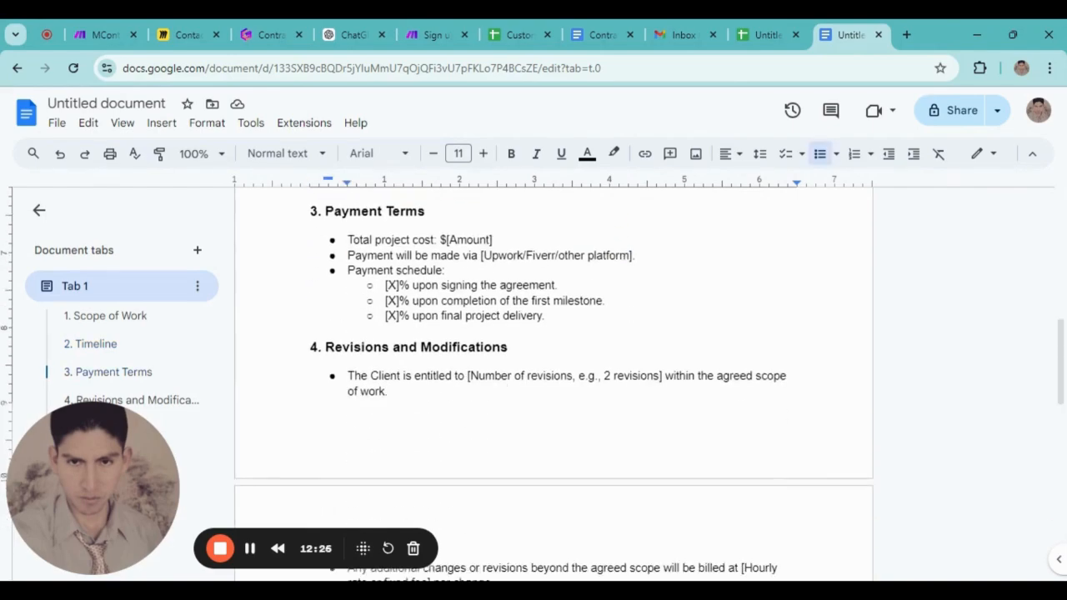
pyautogui.scroll(2, 554, 375)
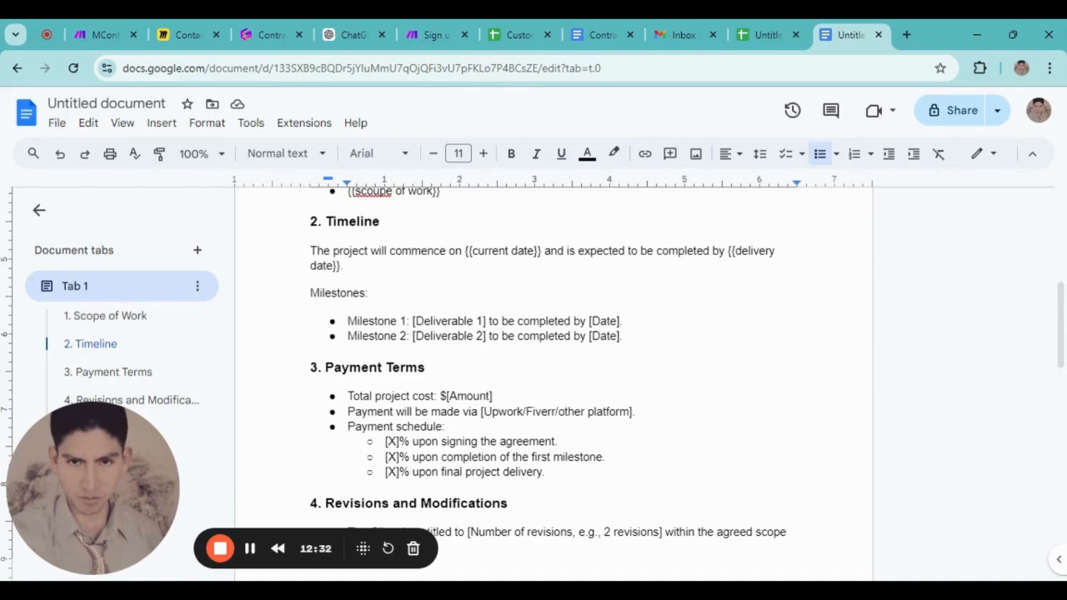
pyautogui.moveTo(622, 336); pyautogui.dragTo(310, 292)
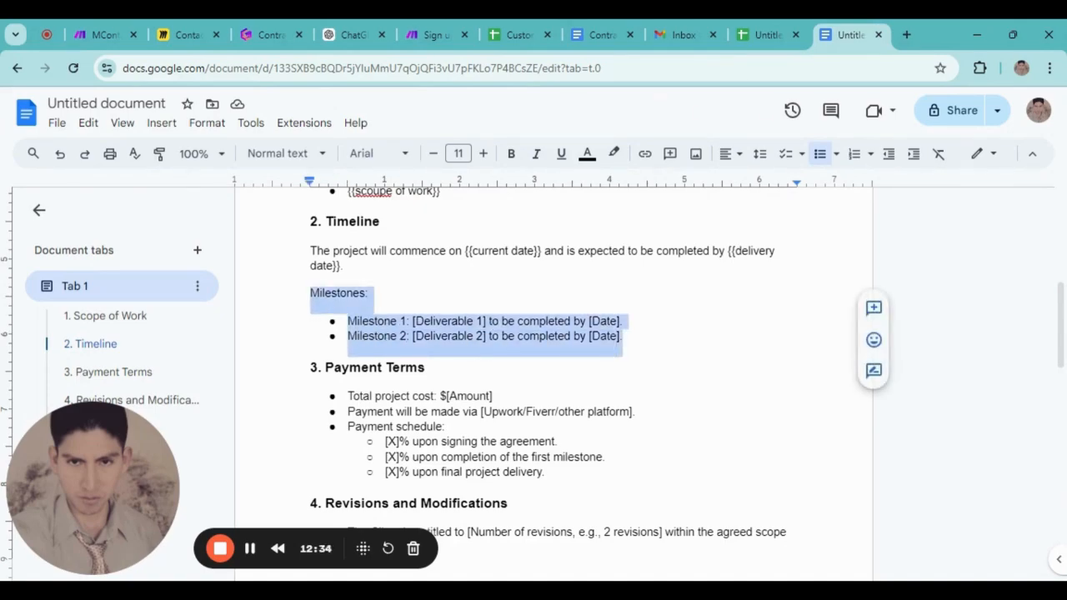
pyautogui.press('BackSpace')
pyautogui.press('BackSpace')
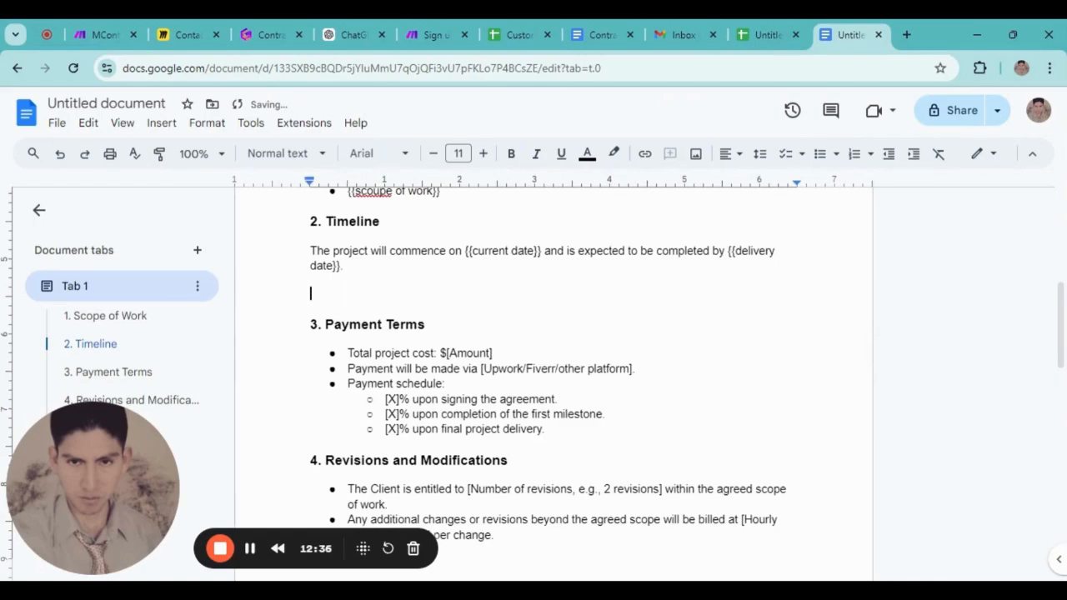
pyautogui.press('BackSpace')
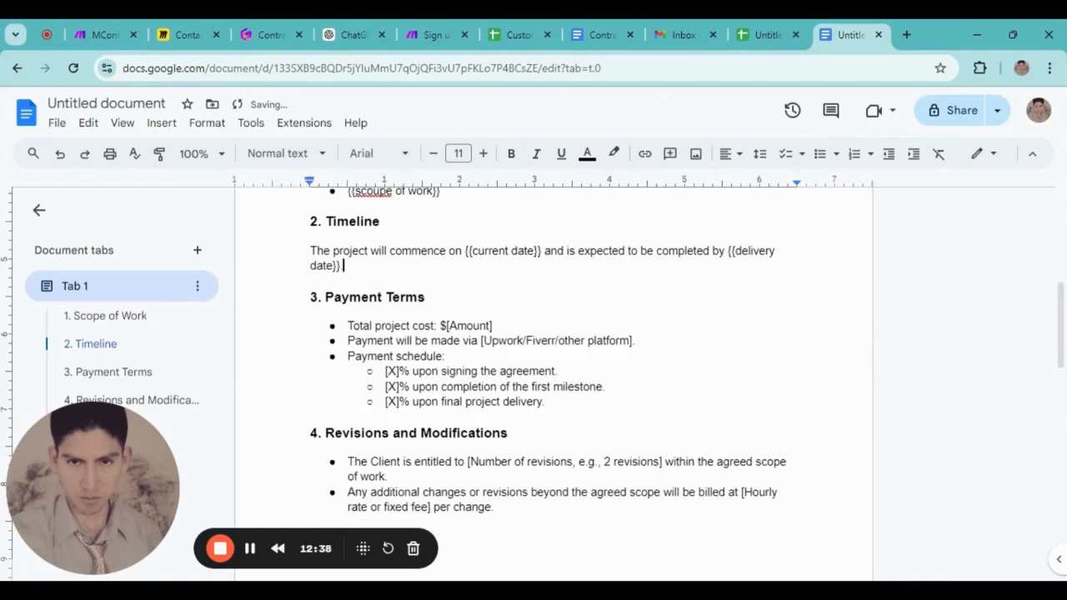
pyautogui.scroll(-2, 554, 375)
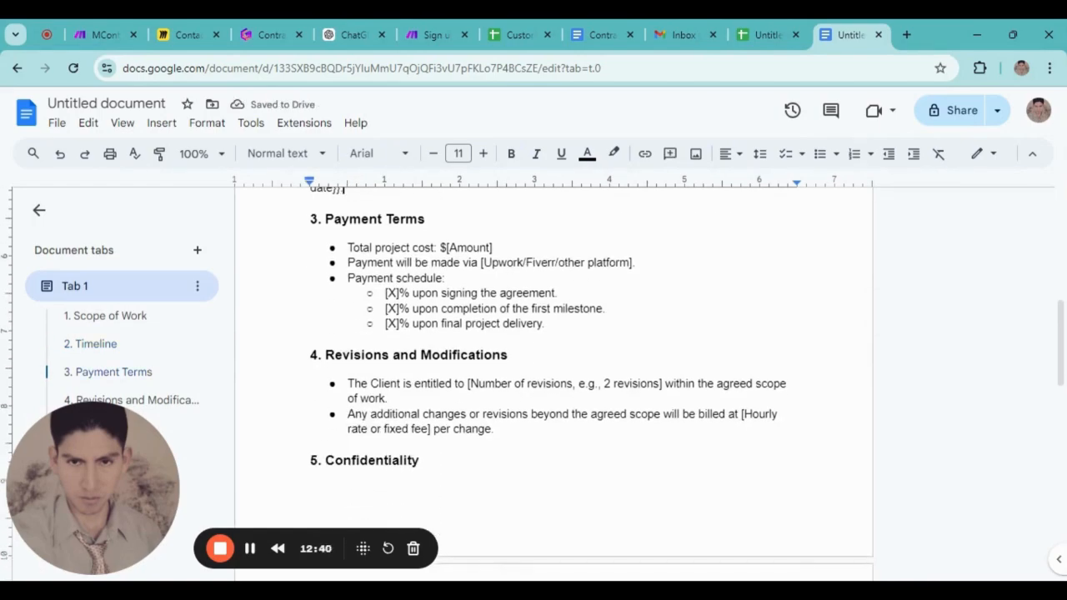
# Replace $[Amount] on the Total project cost line with {{amount}}, removing the dollar sign
pyautogui.click(494, 248)
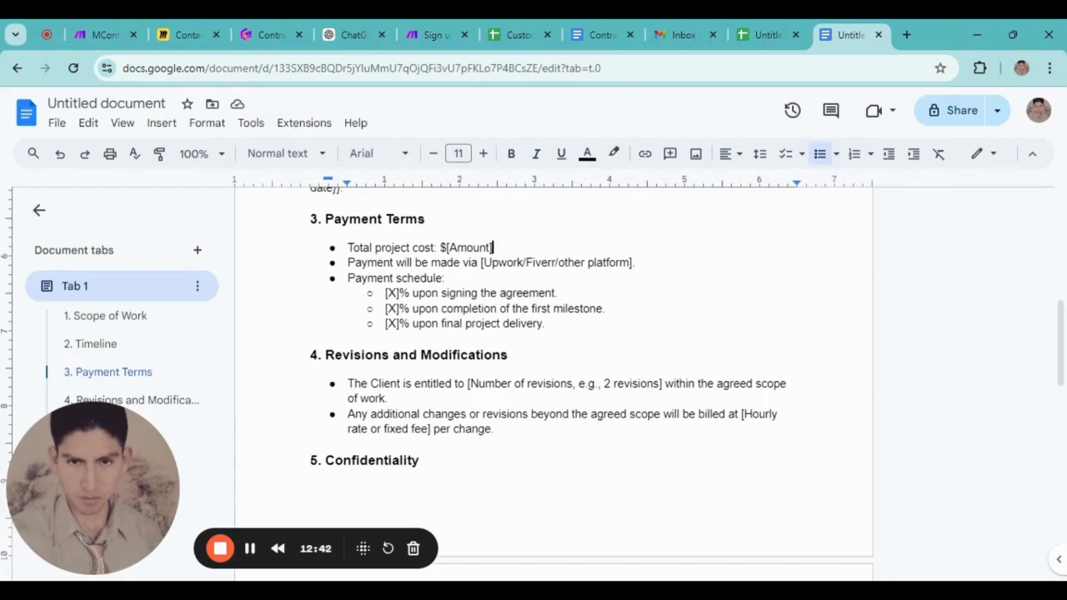
pyautogui.moveTo(493, 248); pyautogui.dragTo(446, 247)
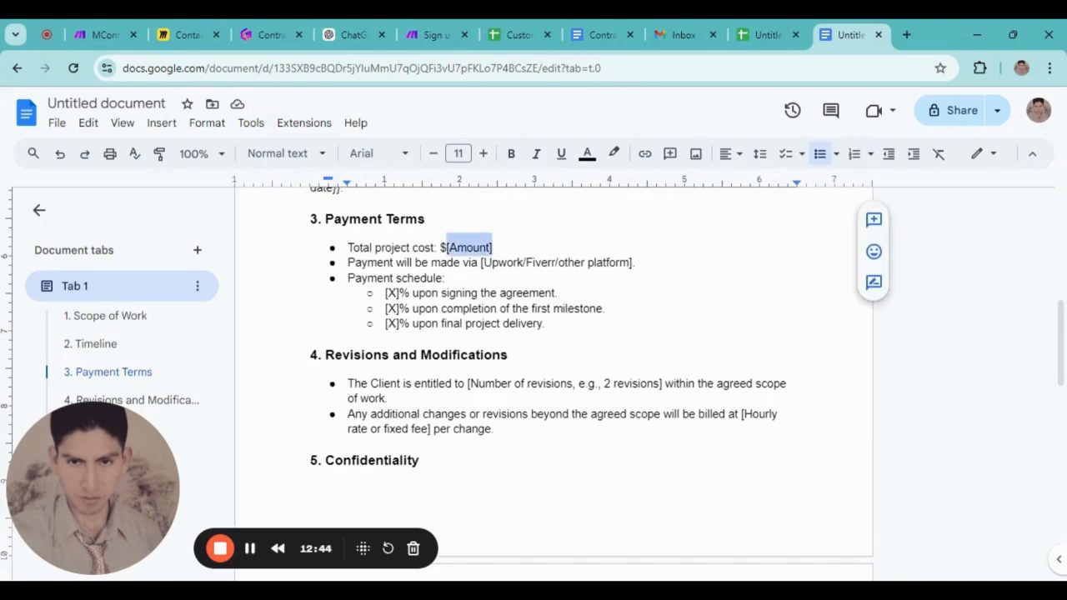
pyautogui.write('((')
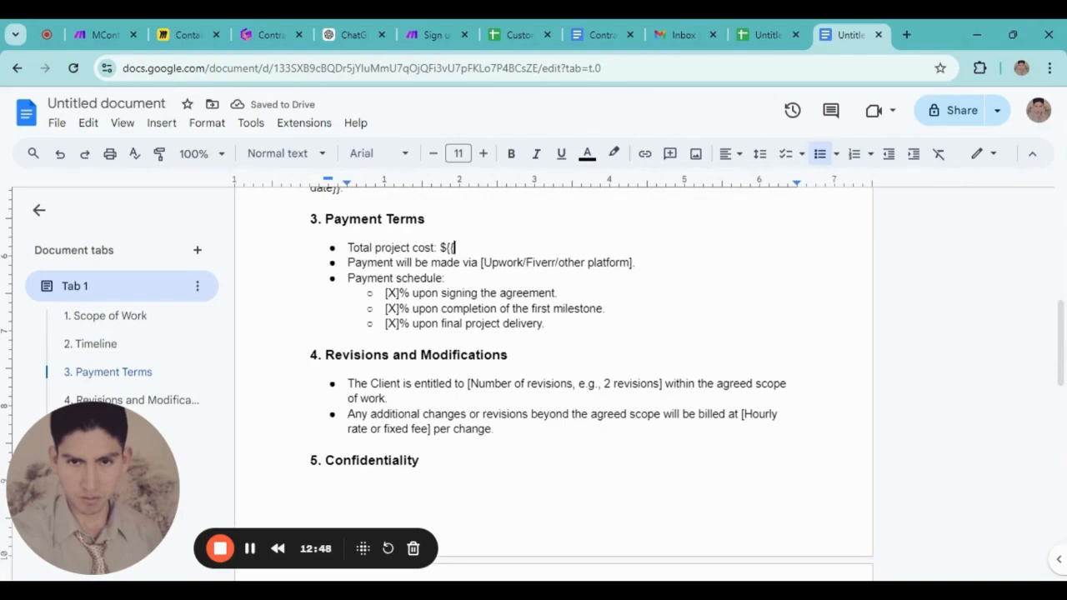
pyautogui.write('{amo')
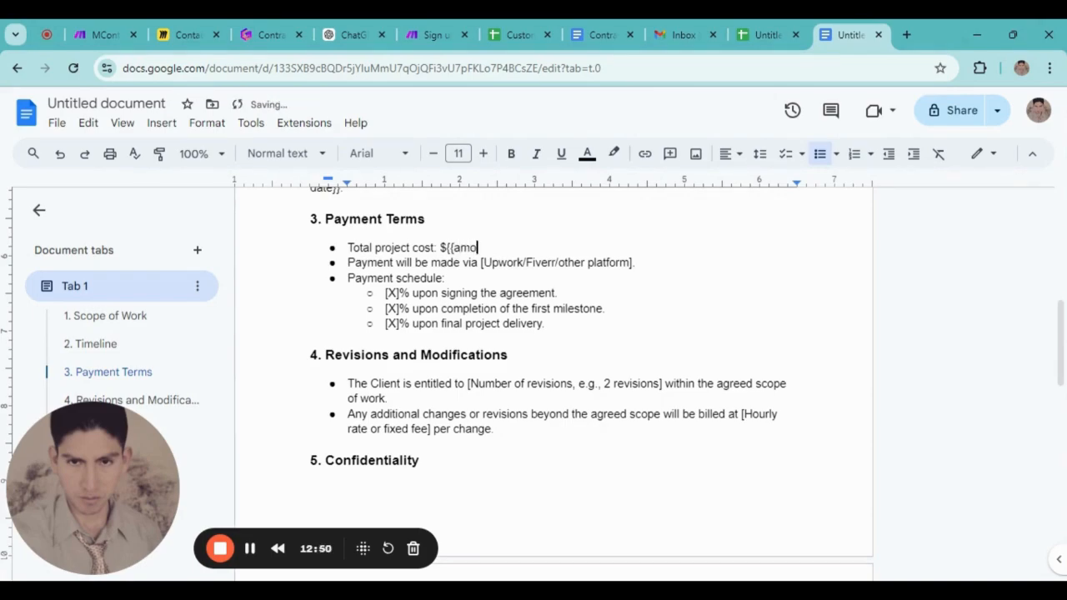
pyautogui.write('unt}}')
pyautogui.click(447, 248)
pyautogui.press('BackSpace')
pyautogui.press('BackSpace')
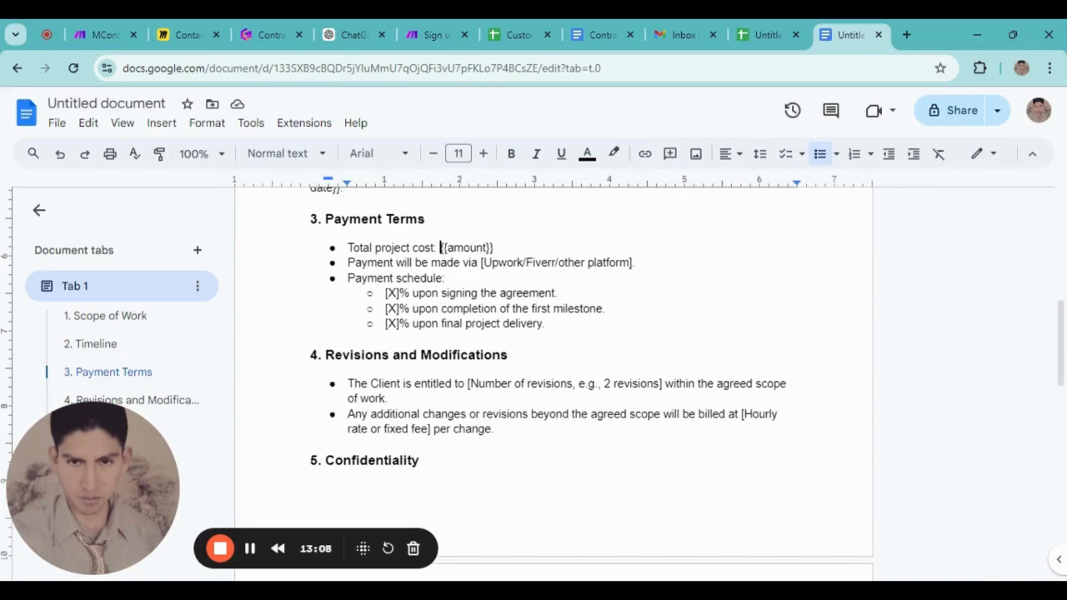
pyautogui.click(508, 355)
pyautogui.click(427, 384)
pyautogui.click(396, 430)
pyautogui.scroll(-2, 550, 376)
pyautogui.scroll(2, 550, 375)
# Scroll down past sections 5–9 until the Freelancer and Client Signatures block is visible
pyautogui.scroll(-4, 551, 375)
pyautogui.scroll(1, 550, 375)
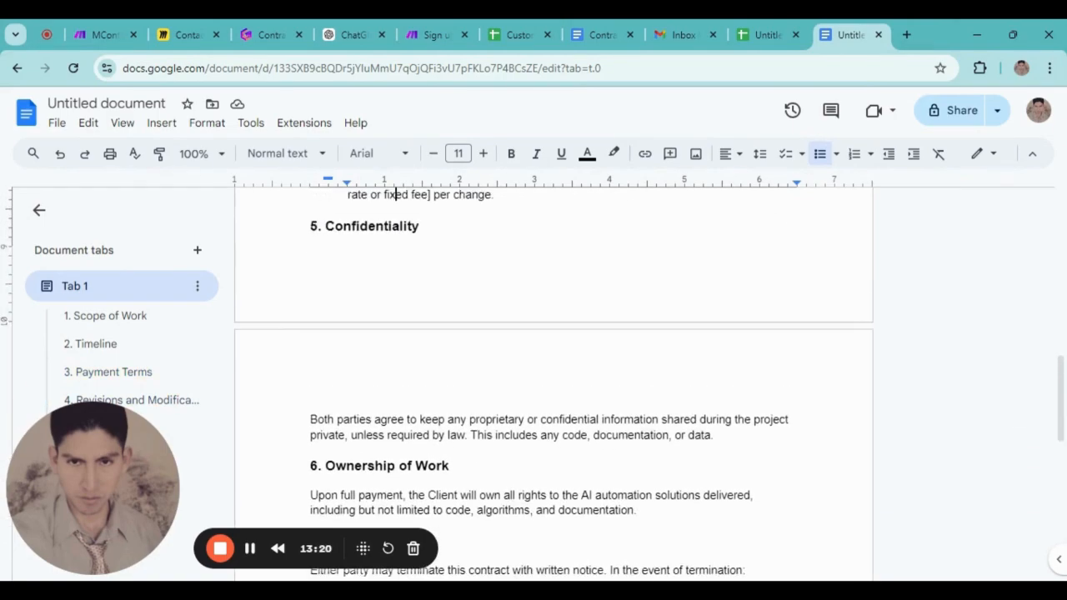
pyautogui.scroll(-2, 550, 375)
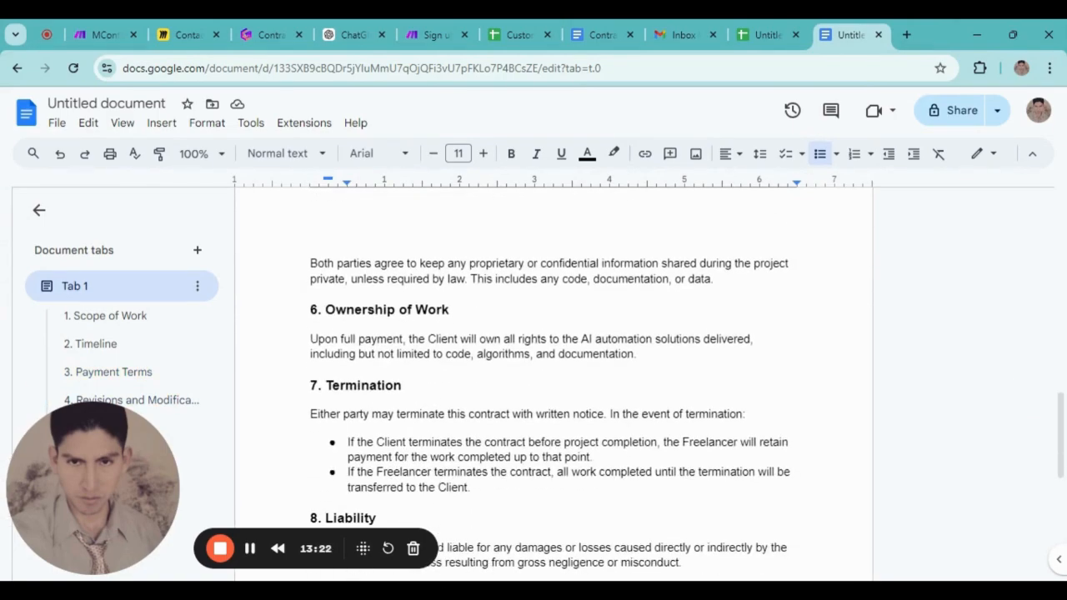
pyautogui.scroll(-1, 551, 375)
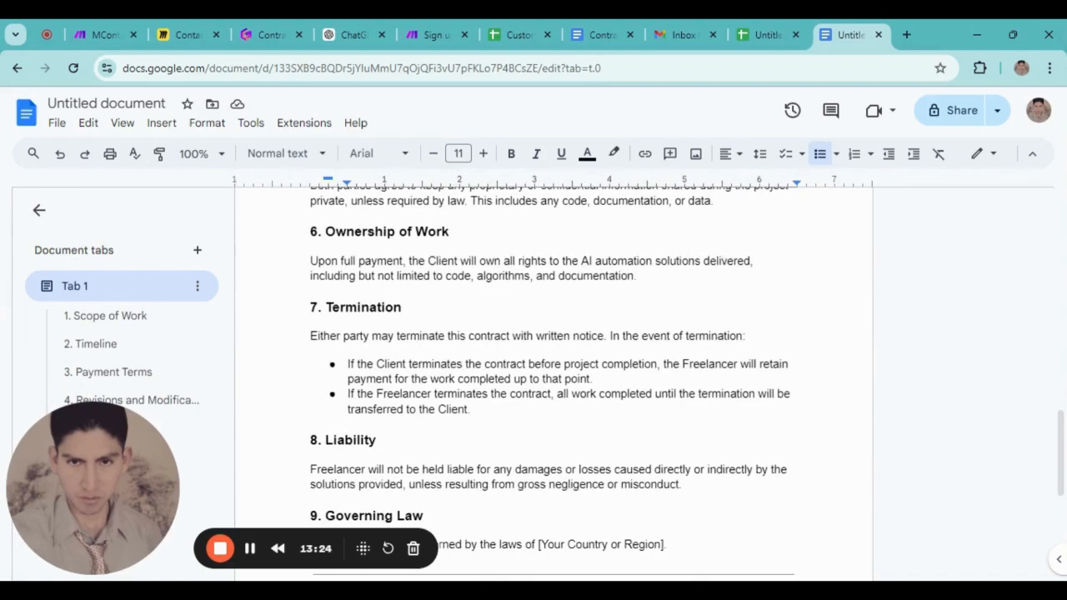
pyautogui.scroll(1, 550, 375)
pyautogui.scroll(-4, 550, 375)
pyautogui.scroll(-1, 551, 376)
pyautogui.scroll(1, 551, 376)
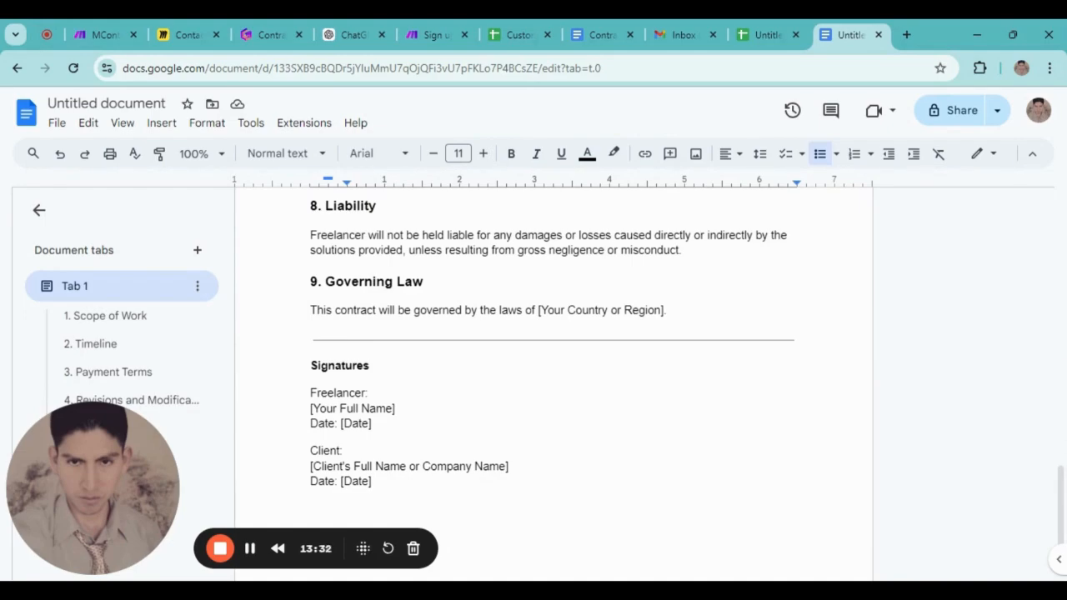
pyautogui.scroll(-2, 550, 350)
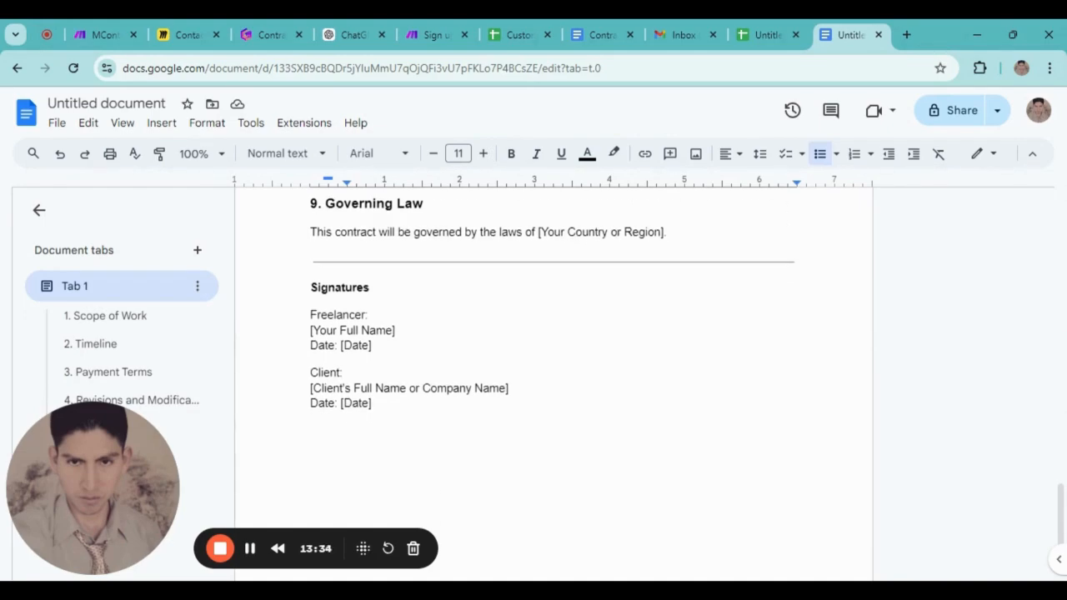
# Replace the freelancer's [Date] placeholder with {{current date}}
pyautogui.moveTo(372, 404); pyautogui.dragTo(340, 404)
pyautogui.click(340, 331)
pyautogui.click(372, 346)
pyautogui.moveTo(372, 346); pyautogui.dragTo(341, 351)
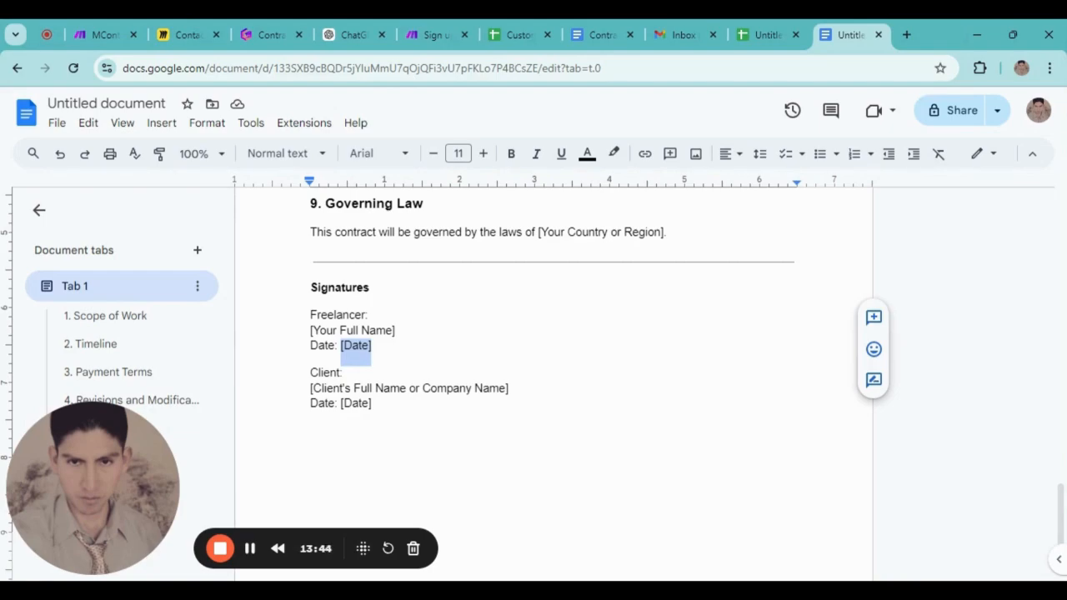
pyautogui.write('{{cu')
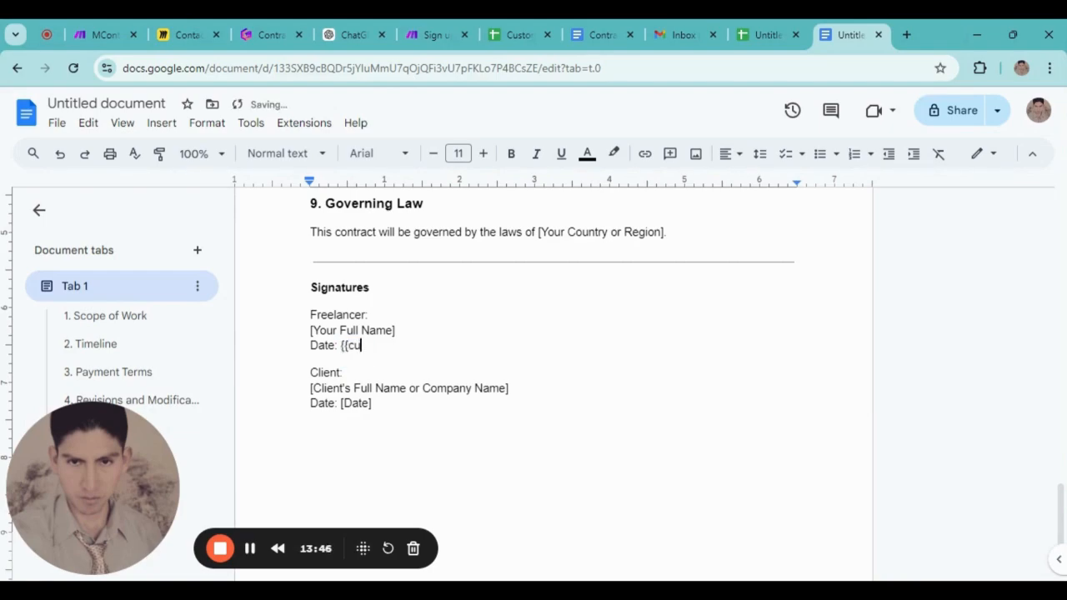
pyautogui.write('rrent date}}')
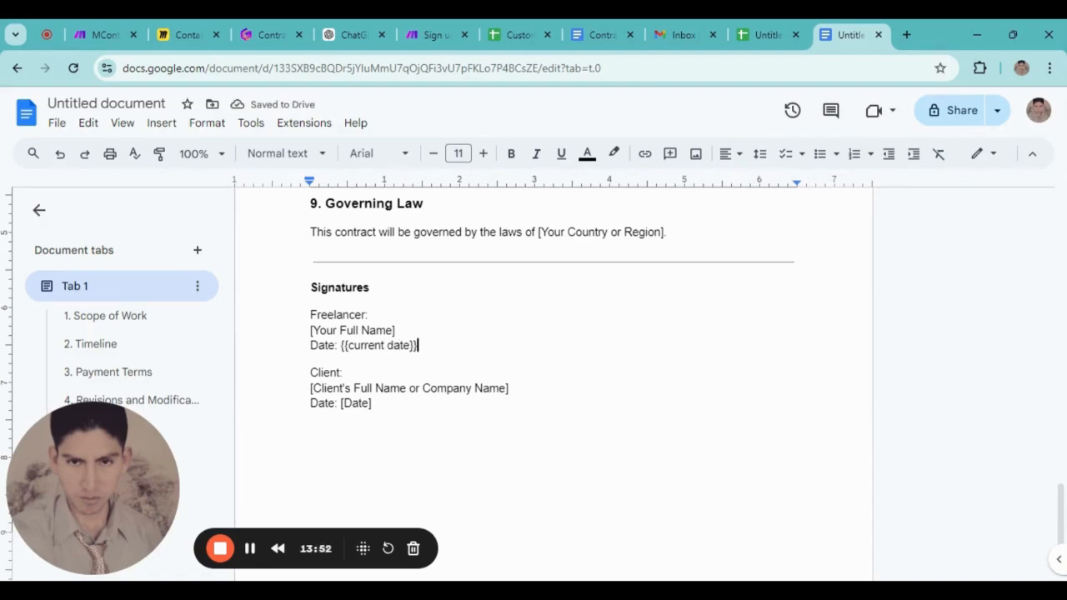
# Clear the client's [Date] placeholder and replace the client name placeholder with {{client}}
pyautogui.moveTo(372, 405); pyautogui.dragTo(340, 405)
pyautogui.press('BackSpace')
pyautogui.moveTo(509, 388); pyautogui.dragTo(310, 388)
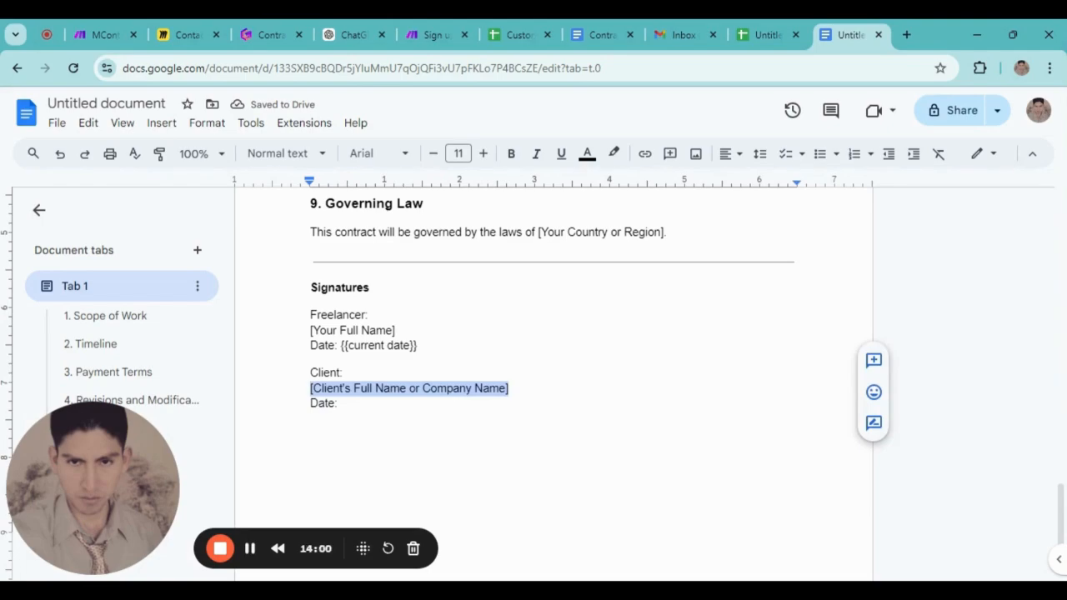
pyautogui.write('{{client')
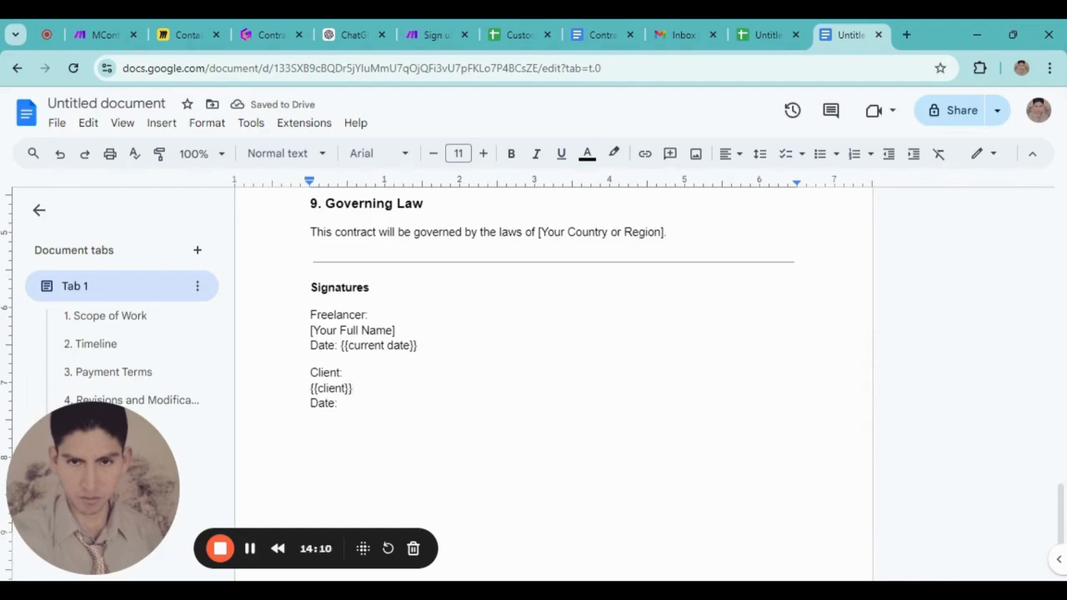
pyautogui.scroll(2, 553, 384)
pyautogui.scroll(-1, 554, 384)
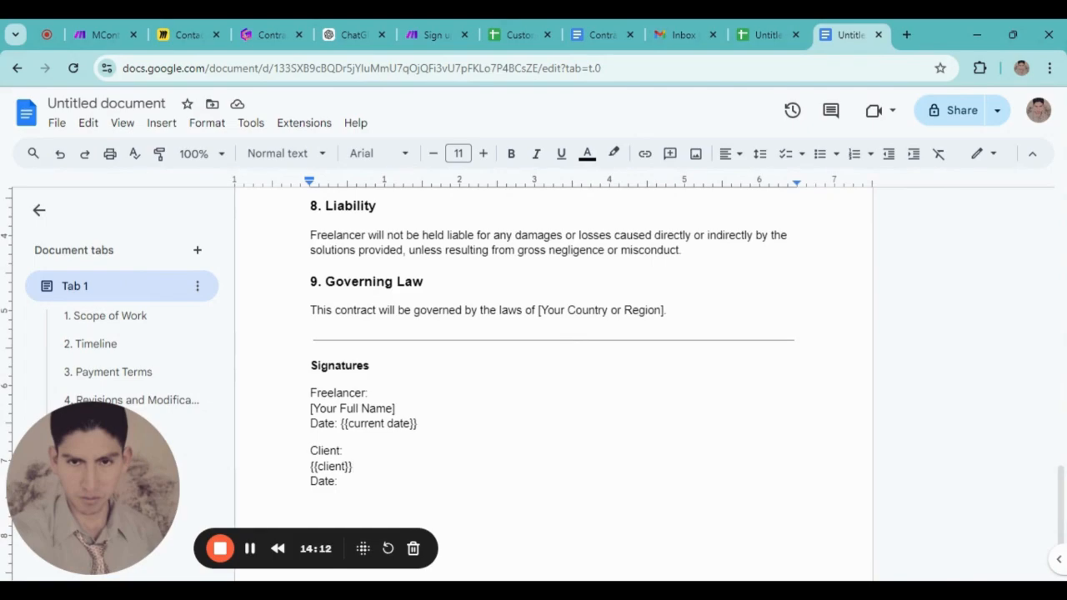
pyautogui.scroll(10, 554, 383)
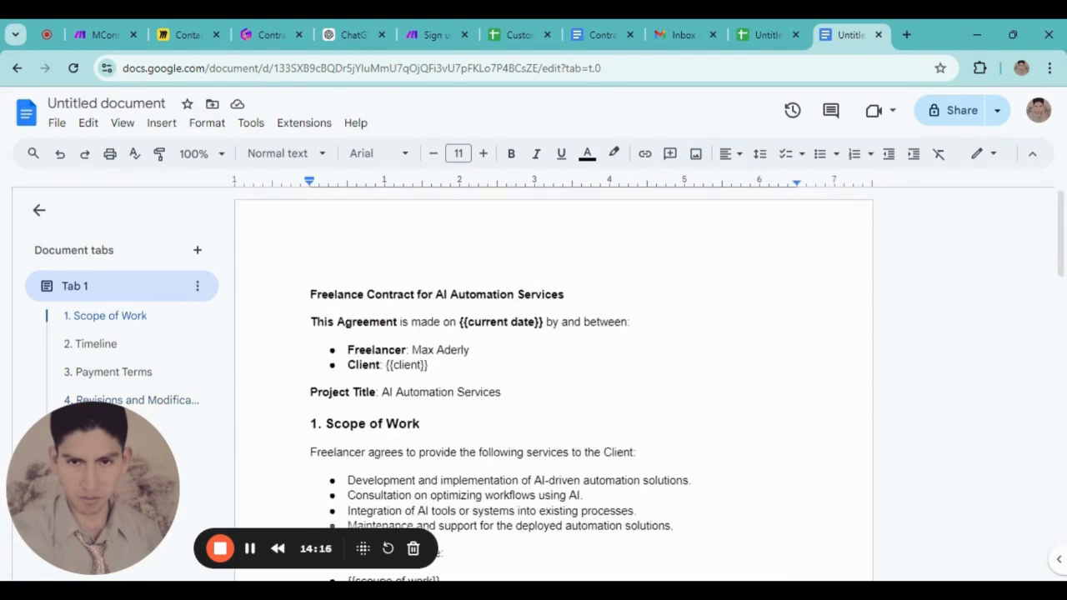
# Bold the {{amount}} placeholder on the Payment Terms total project cost line
pyautogui.scroll(-5, 554, 383)
pyautogui.scroll(1, 553, 384)
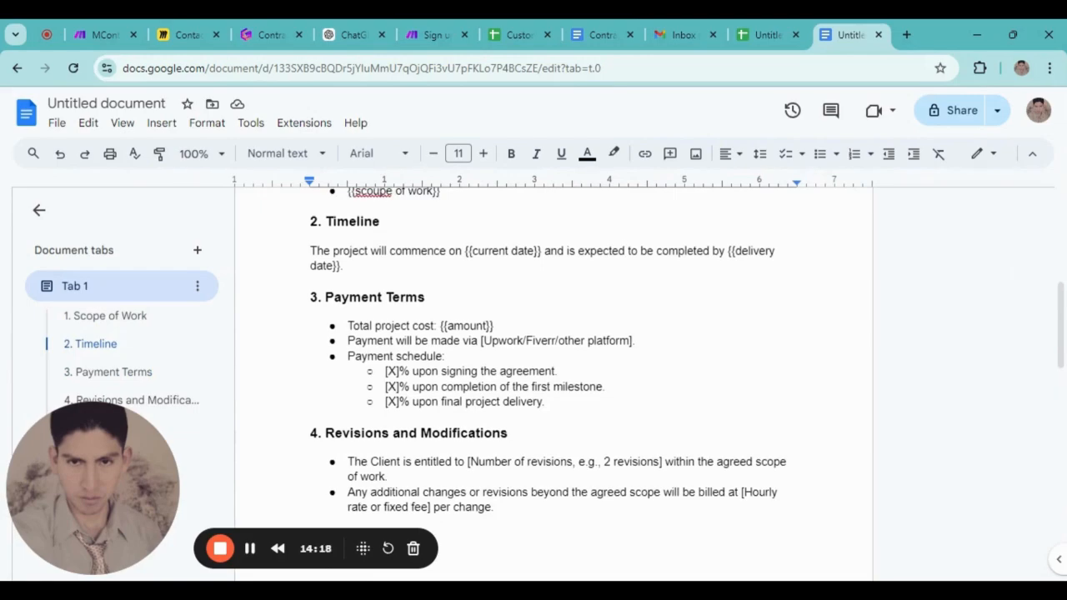
pyautogui.moveTo(494, 326); pyautogui.dragTo(440, 326)
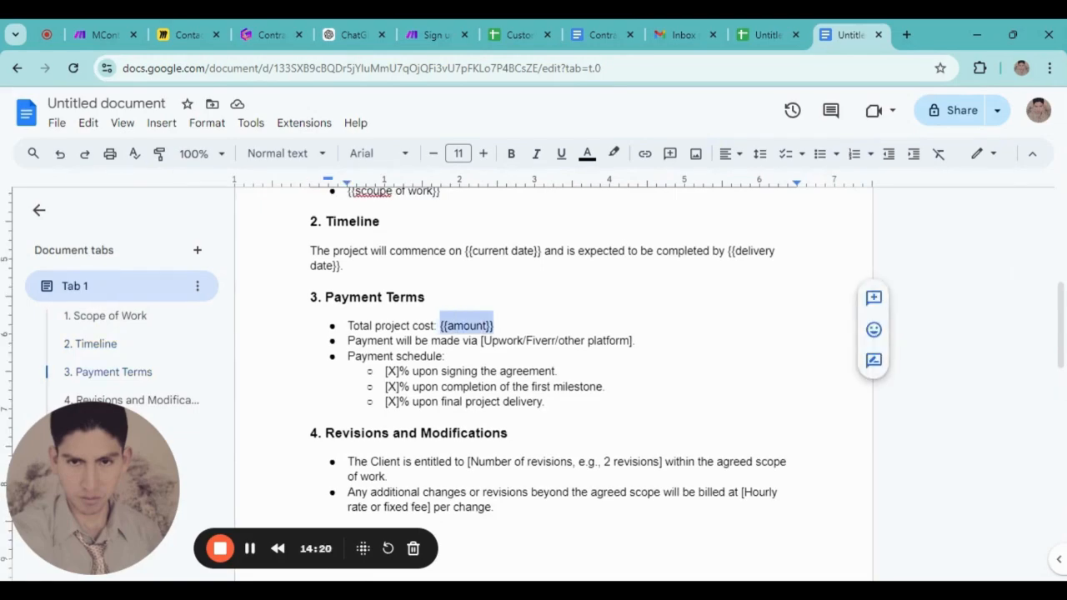
pyautogui.click(511, 154)
pyautogui.click(529, 371)
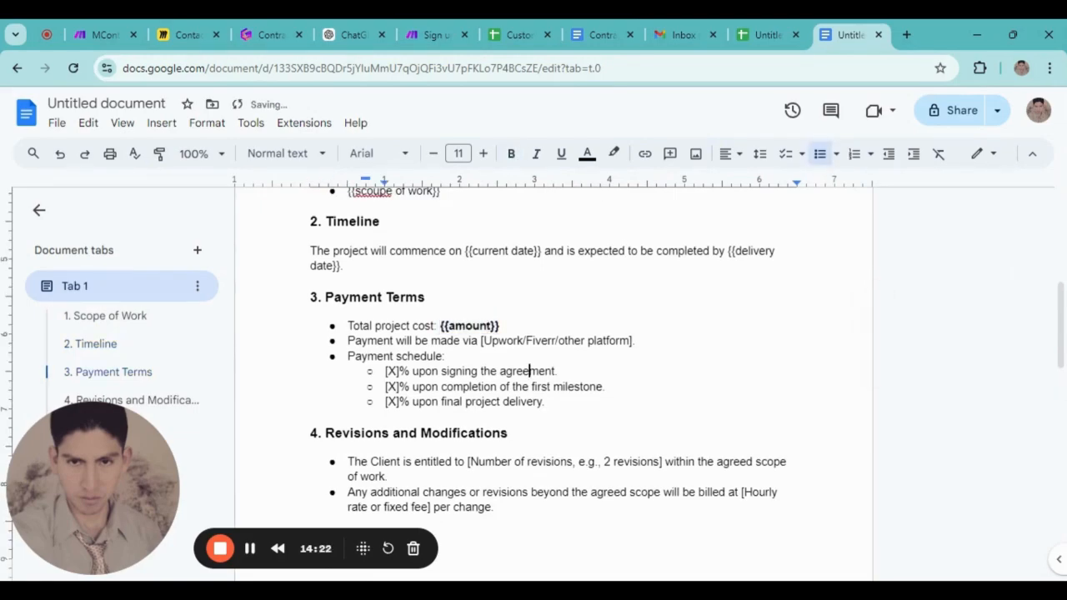
pyautogui.scroll(-2, 554, 384)
pyautogui.scroll(5, 553, 384)
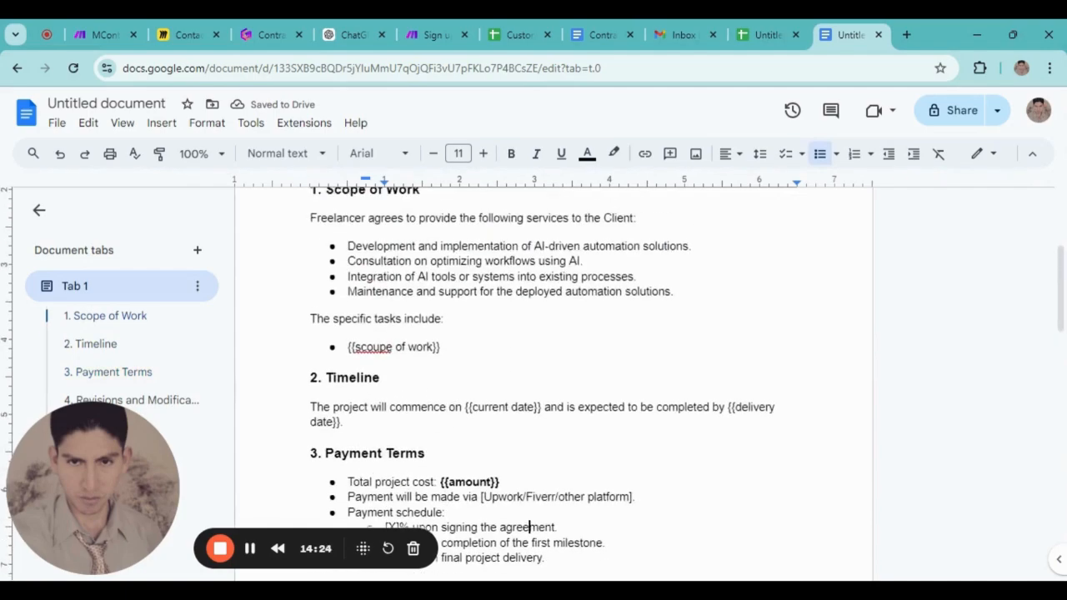
pyautogui.scroll(3, 553, 383)
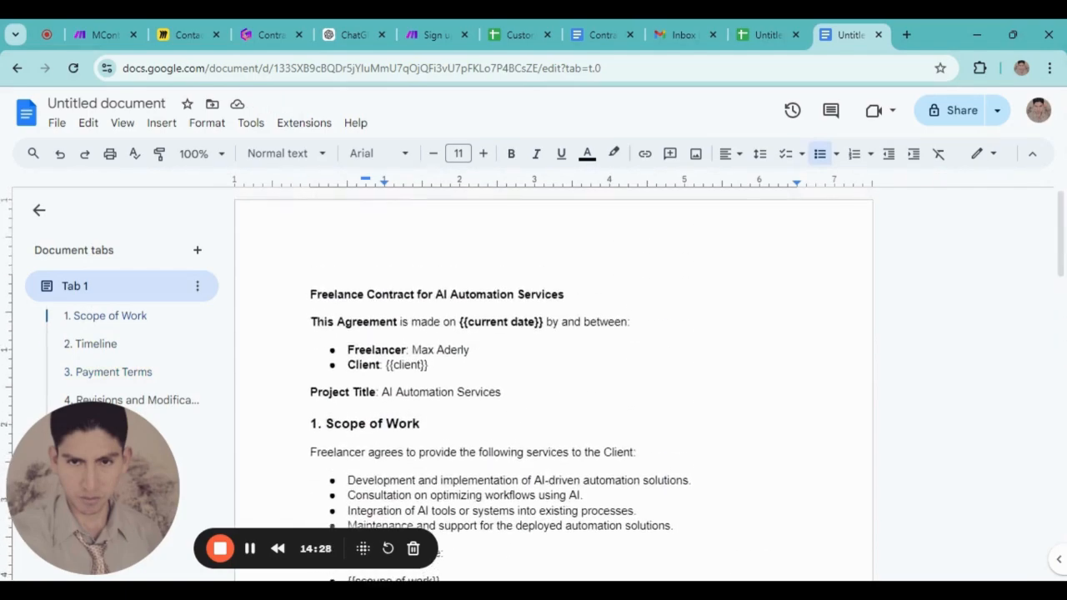
pyautogui.scroll(-3, 553, 384)
pyautogui.click(518, 34)
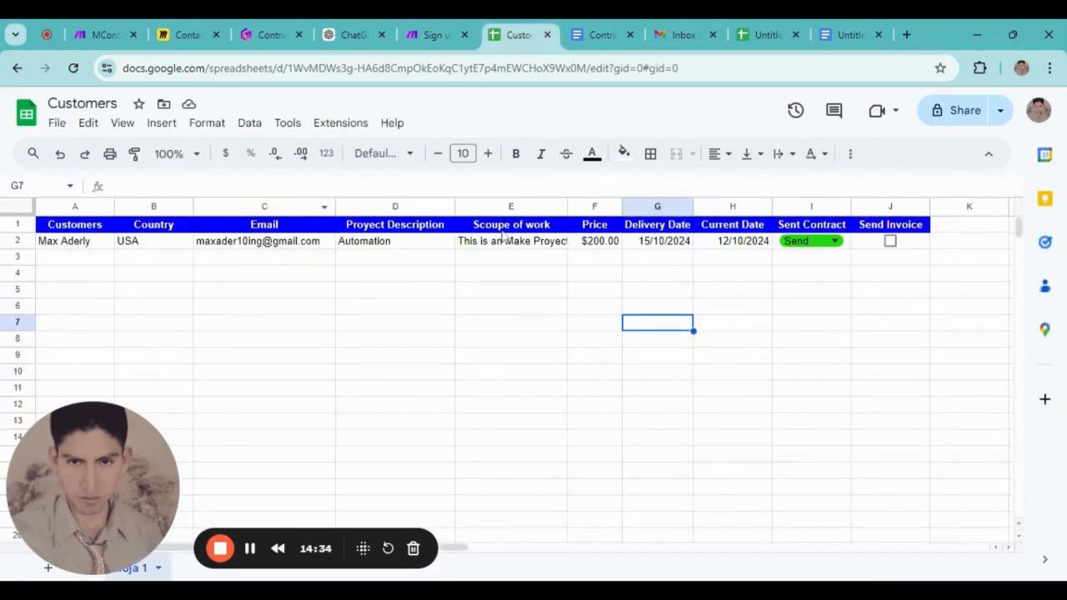
pyautogui.click(734, 30)
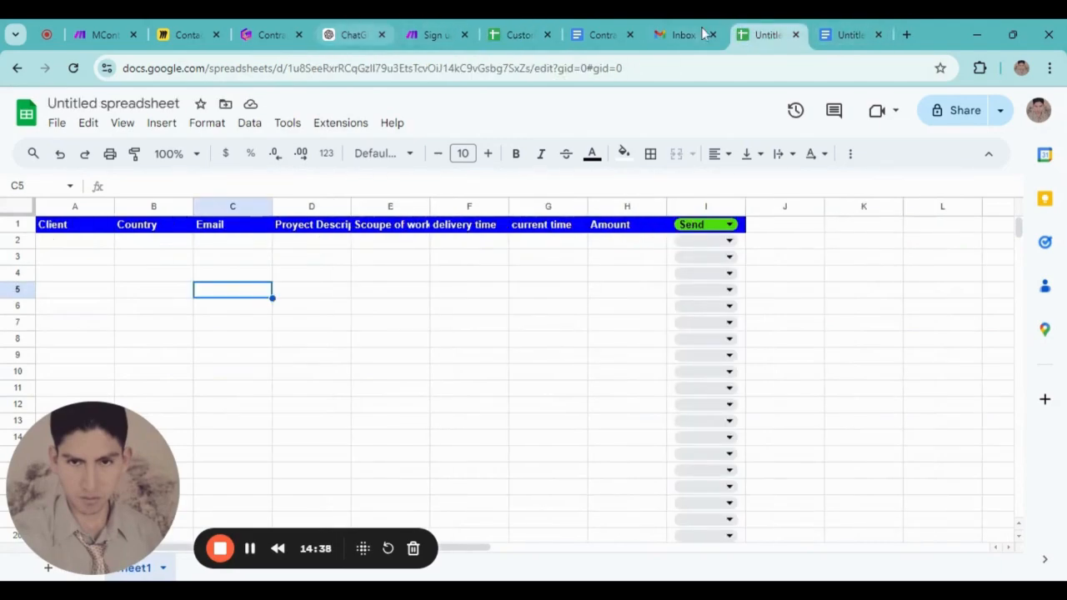
pyautogui.click(600, 34)
pyautogui.click(830, 33)
pyautogui.scroll(3, 532, 225)
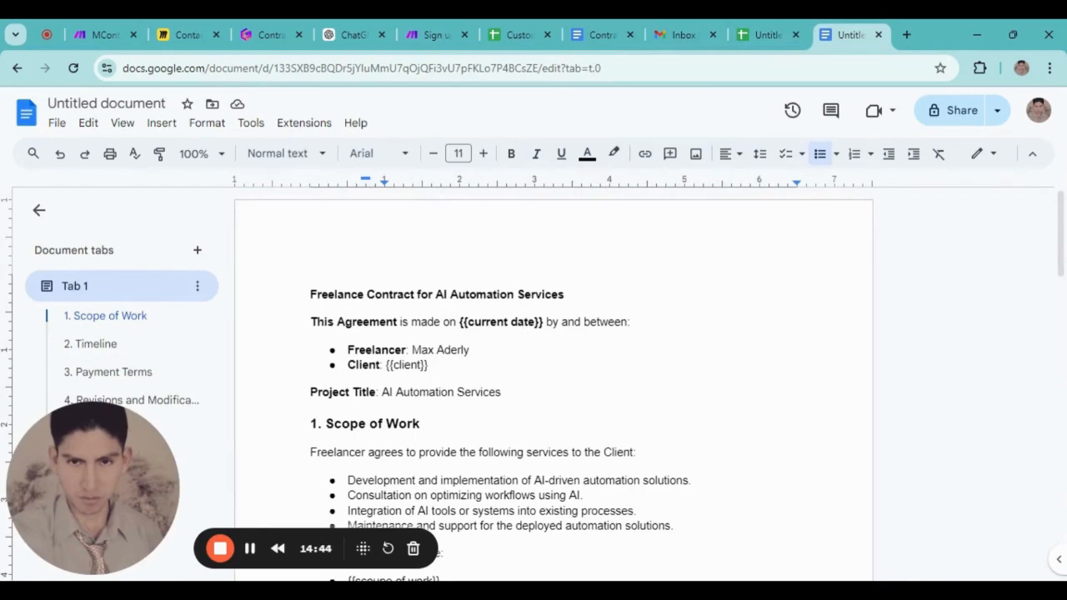
# Name the contract document 'Contract Template'
pyautogui.click(109, 107)
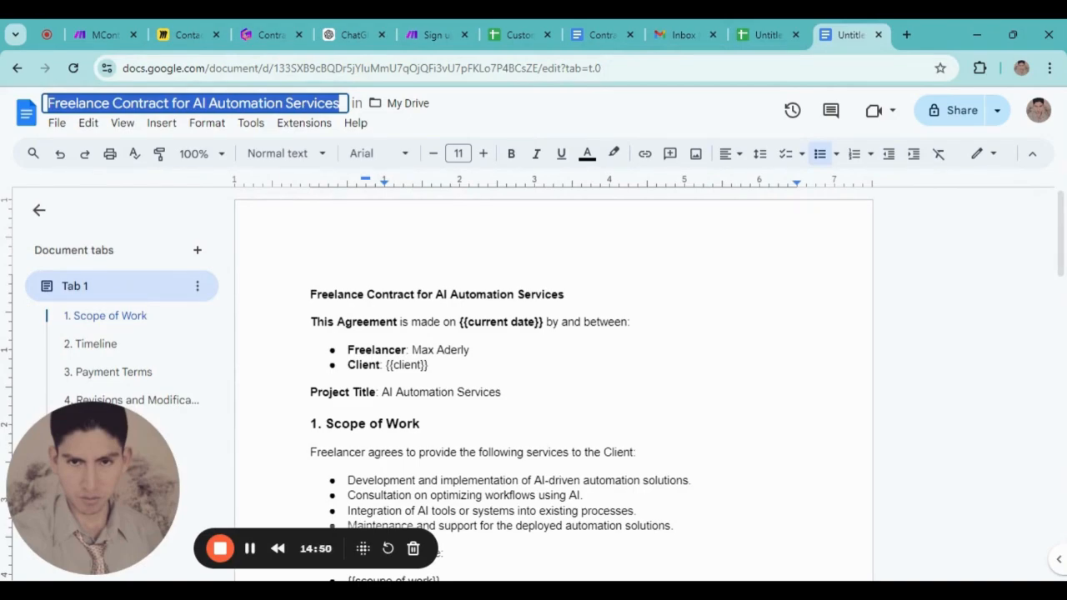
pyautogui.write('Contrac')
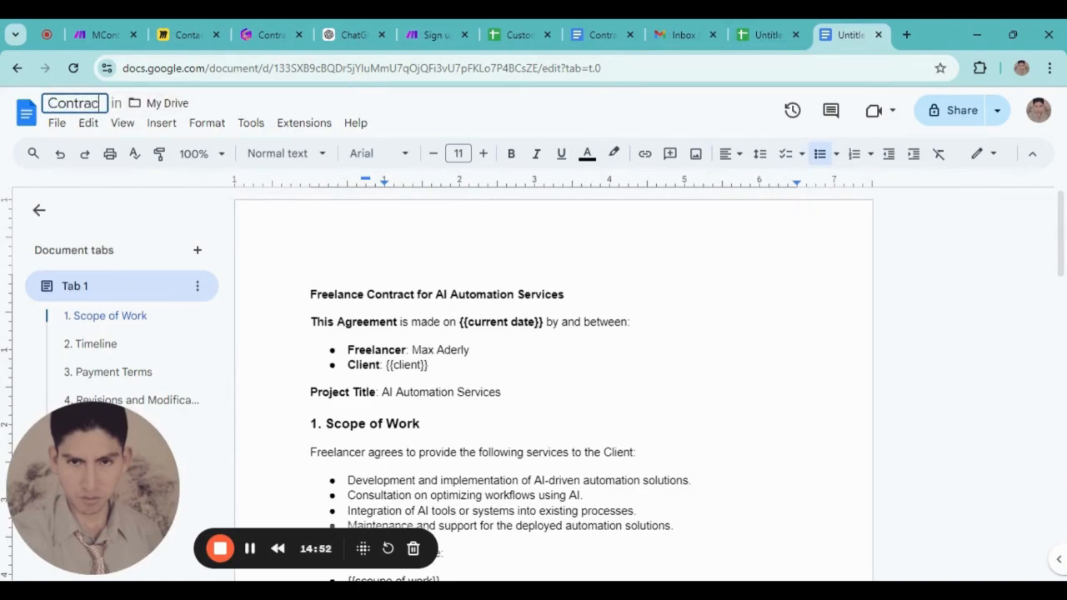
pyautogui.write('t Templ')
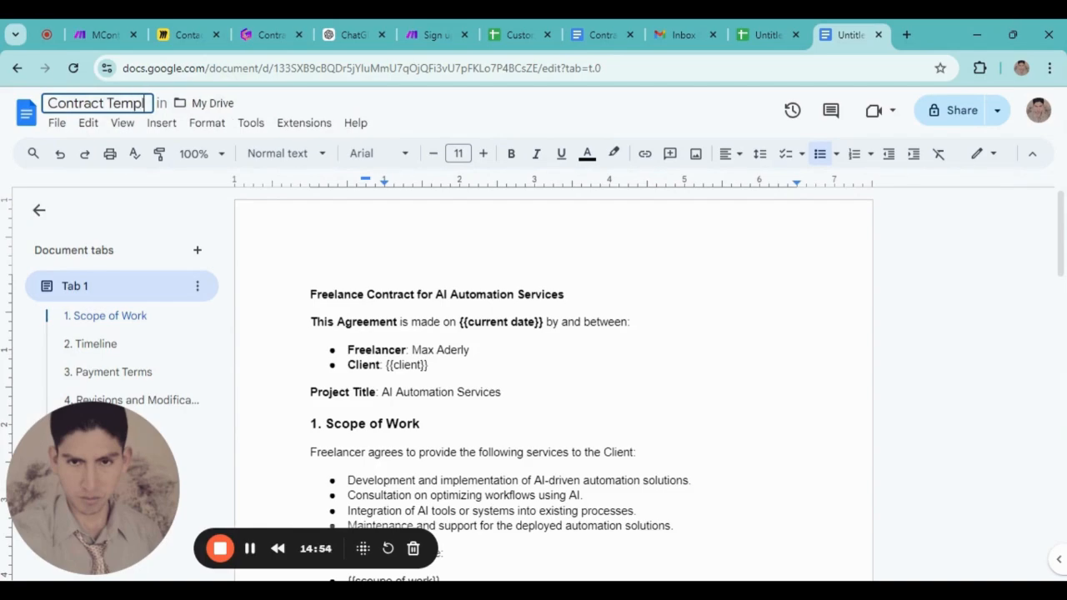
pyautogui.write('ate')
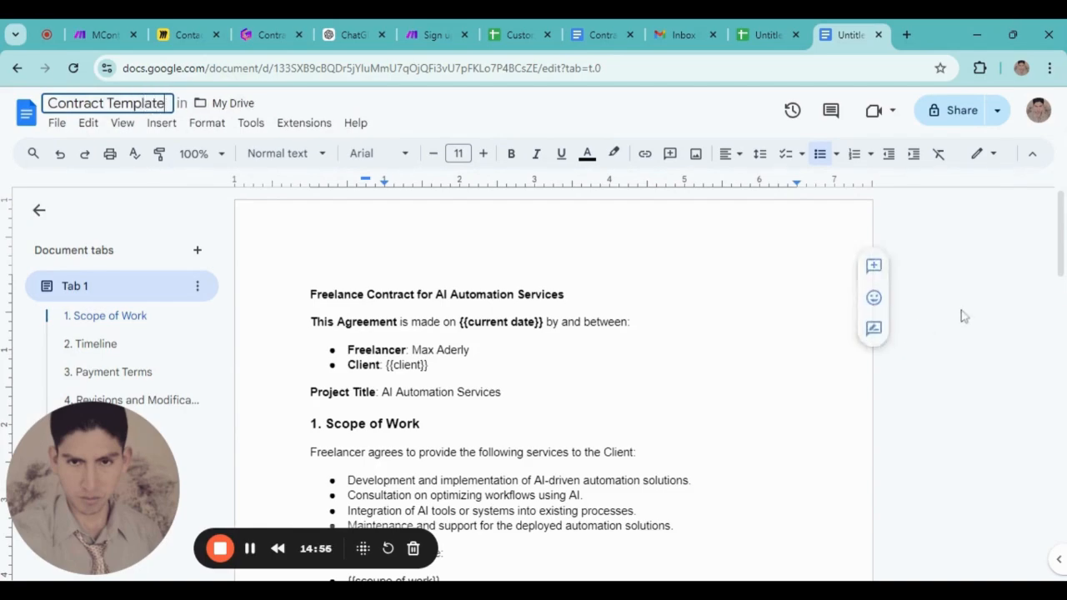
pyautogui.click(589, 222)
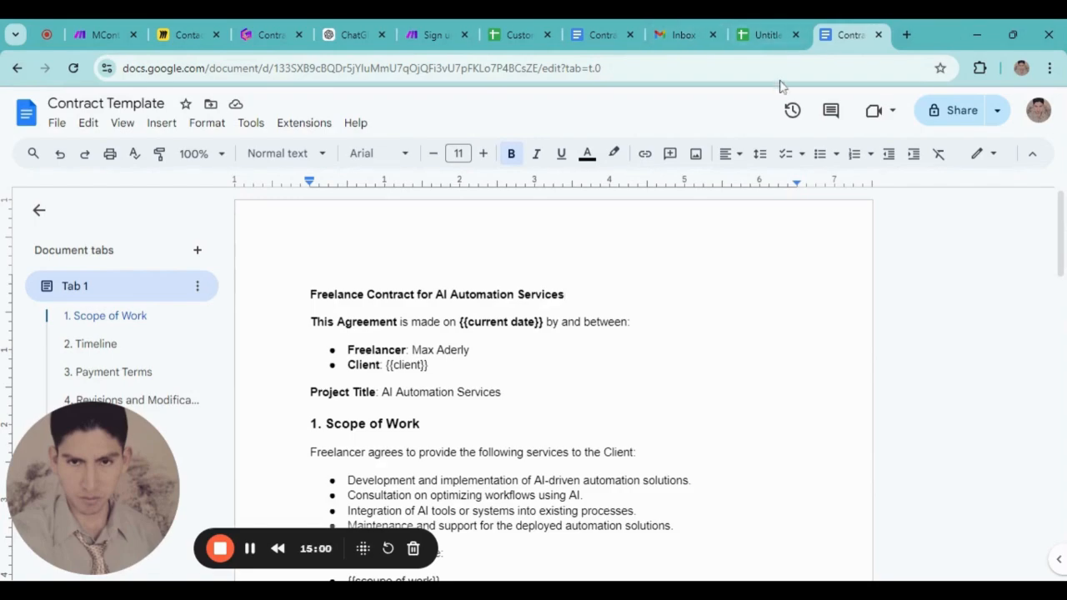
# Rename the Untitled spreadsheet to 'Clients'
pyautogui.click(762, 35)
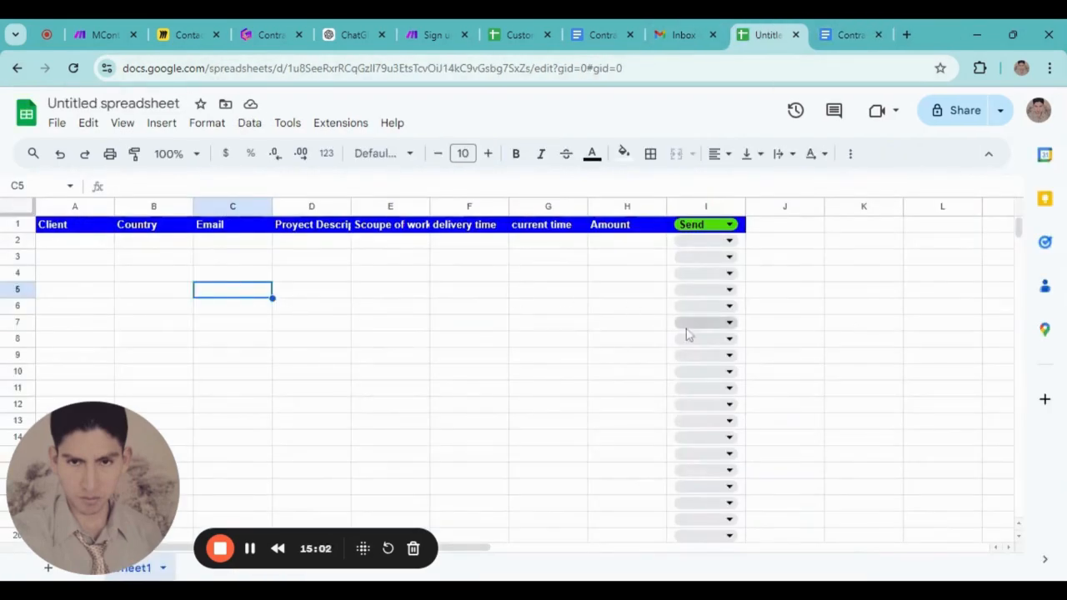
pyautogui.click(113, 103)
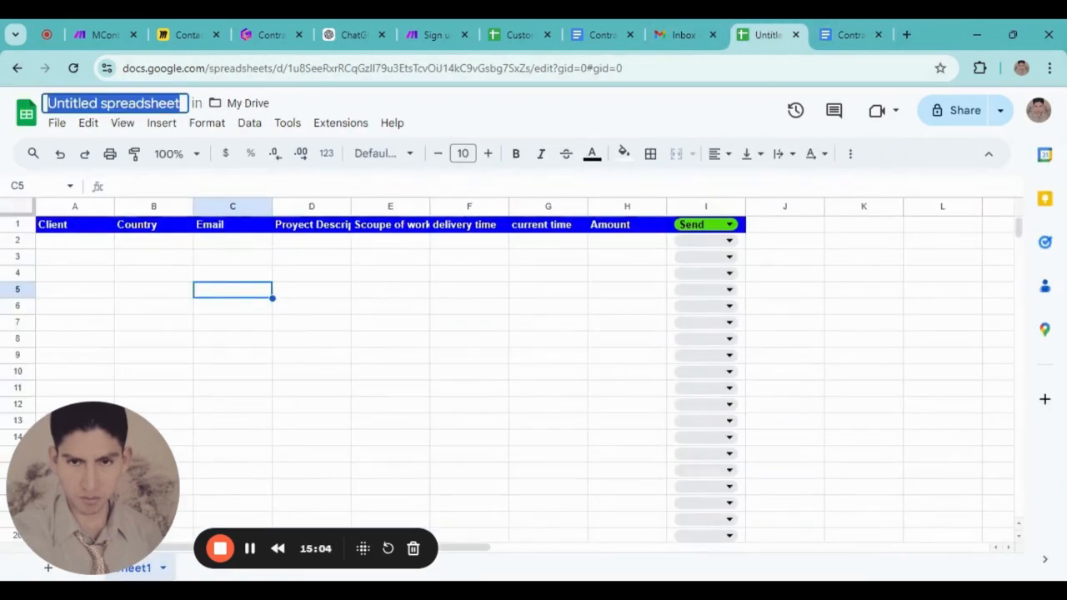
pyautogui.write('Clients')
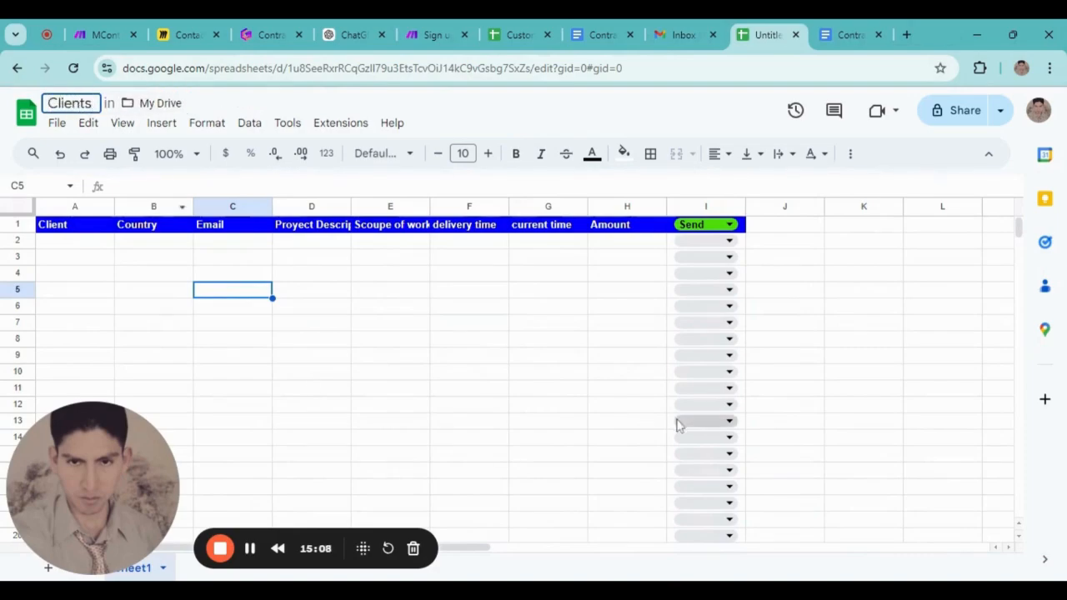
pyautogui.click(477, 326)
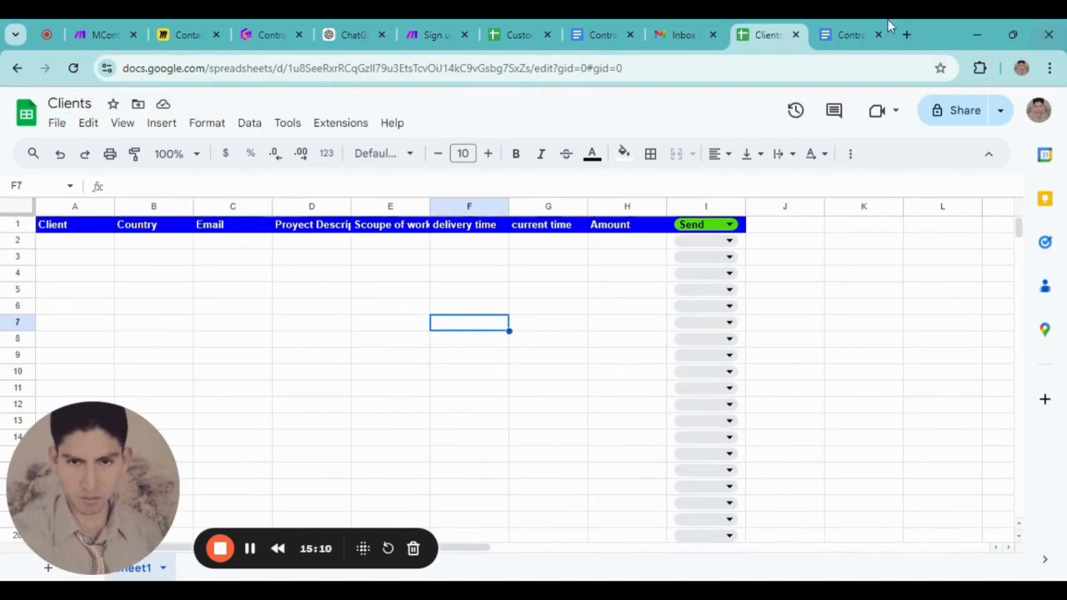
pyautogui.click(859, 34)
pyautogui.click(778, 34)
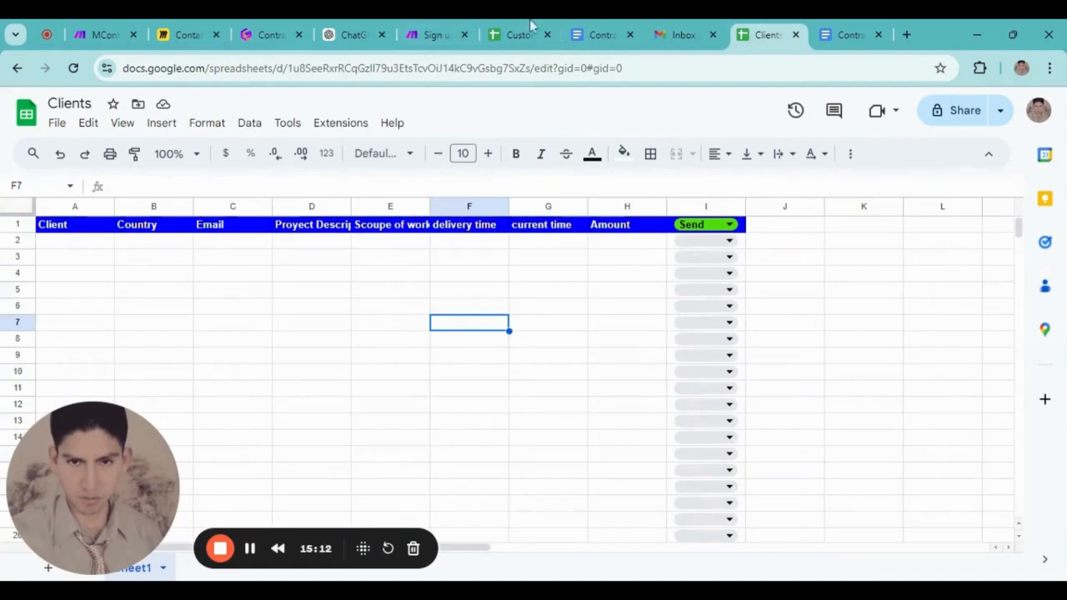
# In Gamma, tick 'Having a template in google docs' and add a new checklist item below it
pyautogui.click(271, 34)
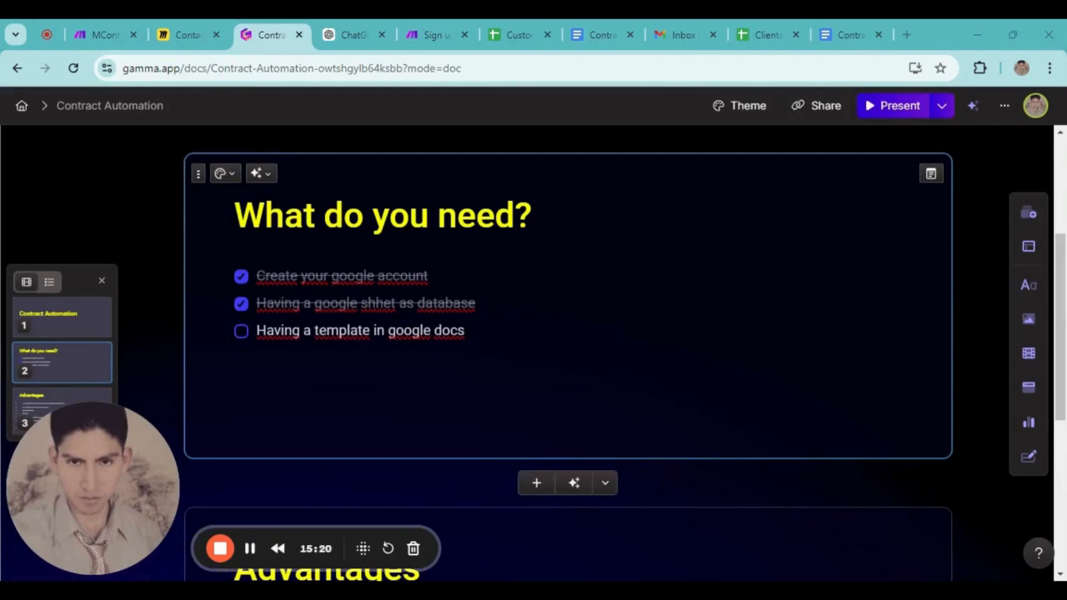
pyautogui.click(241, 331)
pyautogui.press('Return')
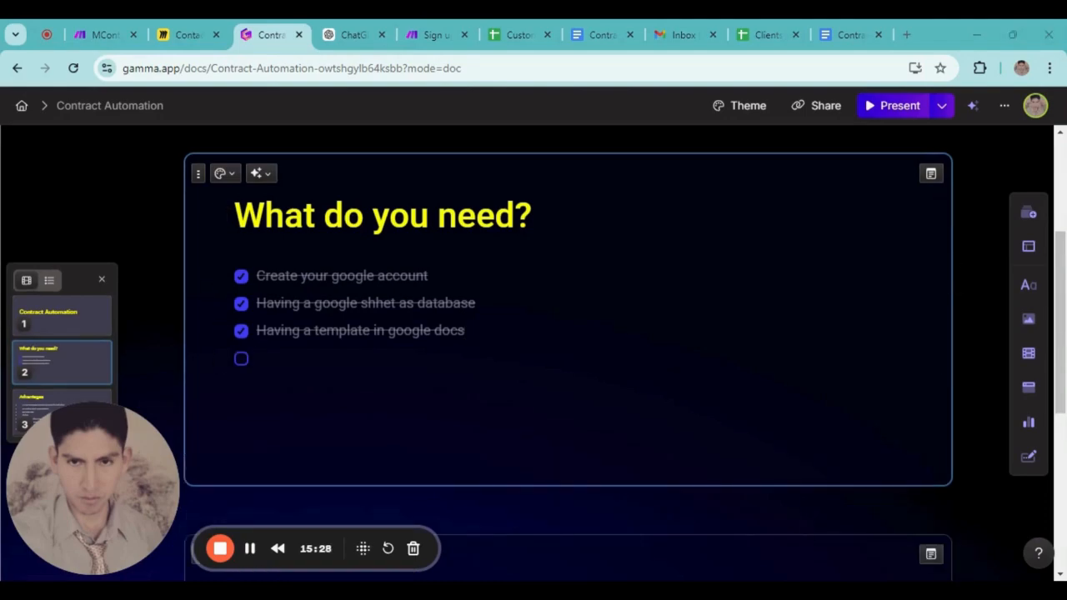
pyautogui.click(236, 397)
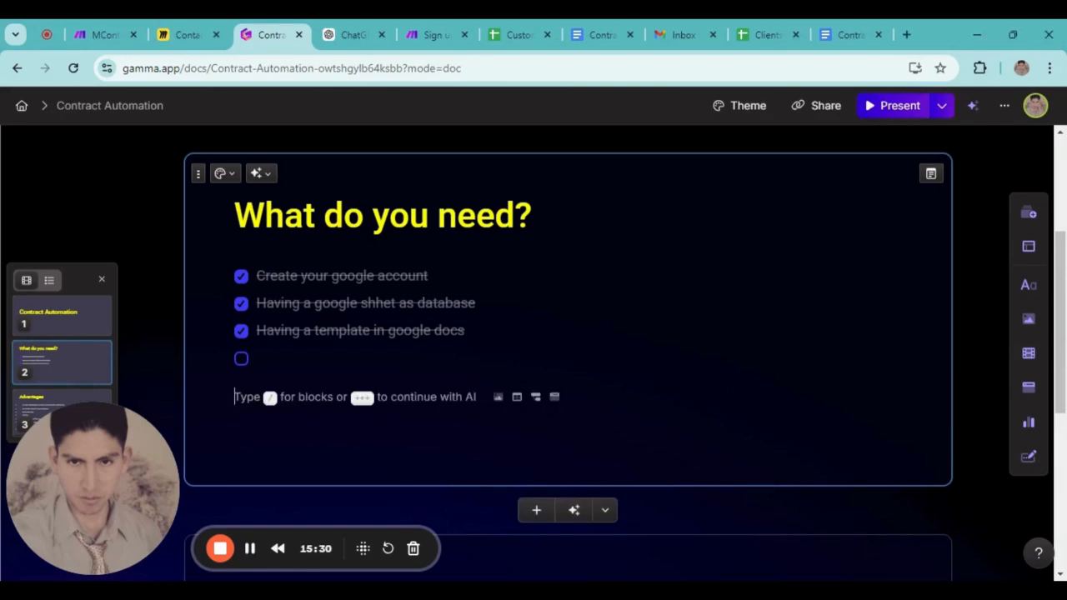
pyautogui.click(258, 358)
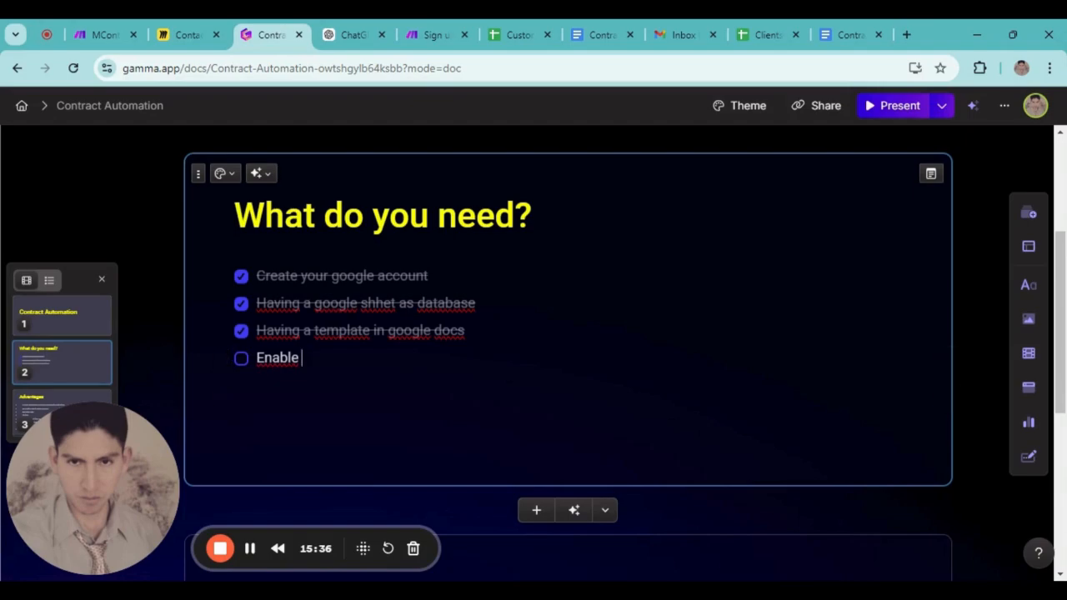
pyautogui.click(524, 28)
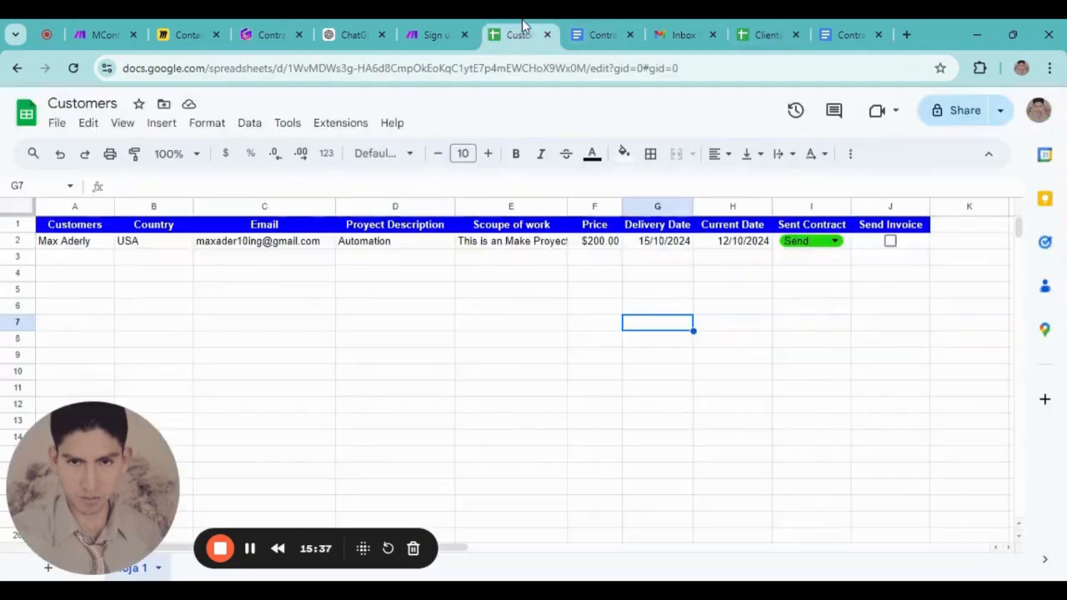
# Compare the Customers and Clients spreadsheets, finishing on Clients
pyautogui.click(766, 34)
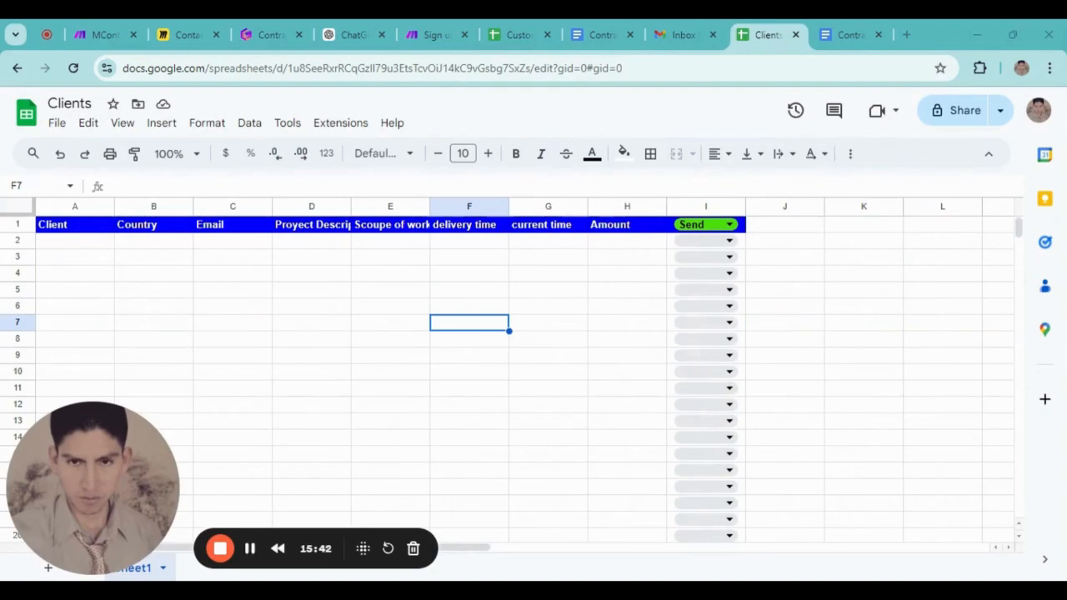
pyautogui.click(519, 34)
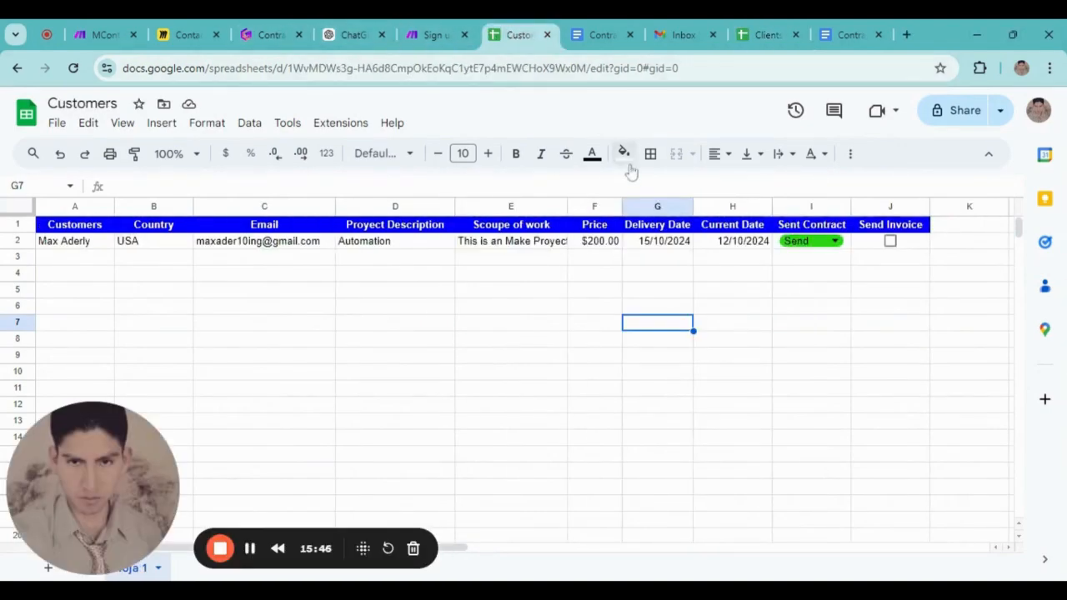
pyautogui.click(765, 27)
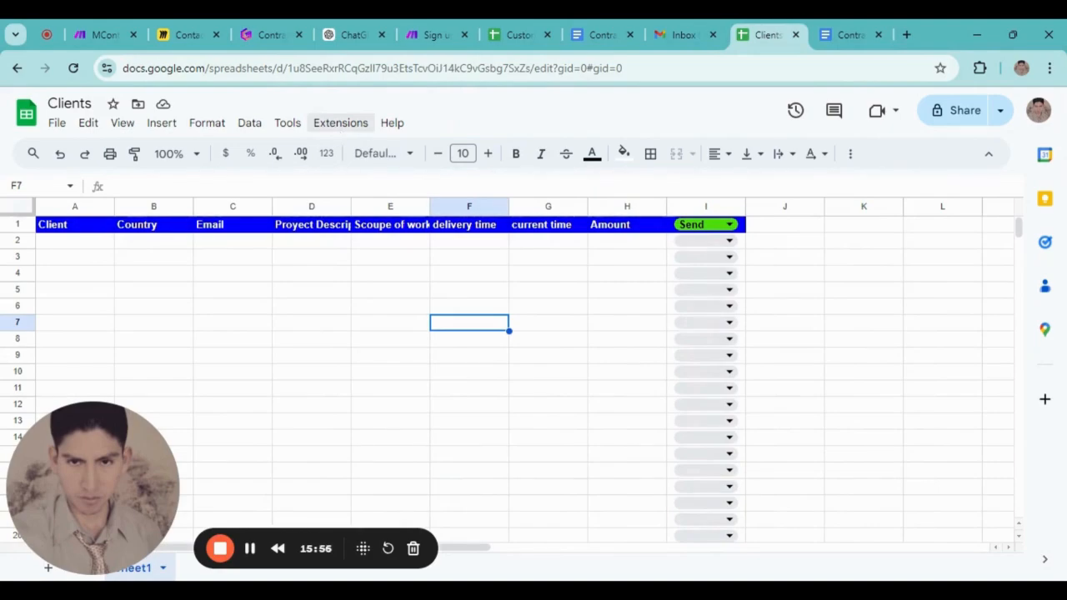
pyautogui.click(341, 125)
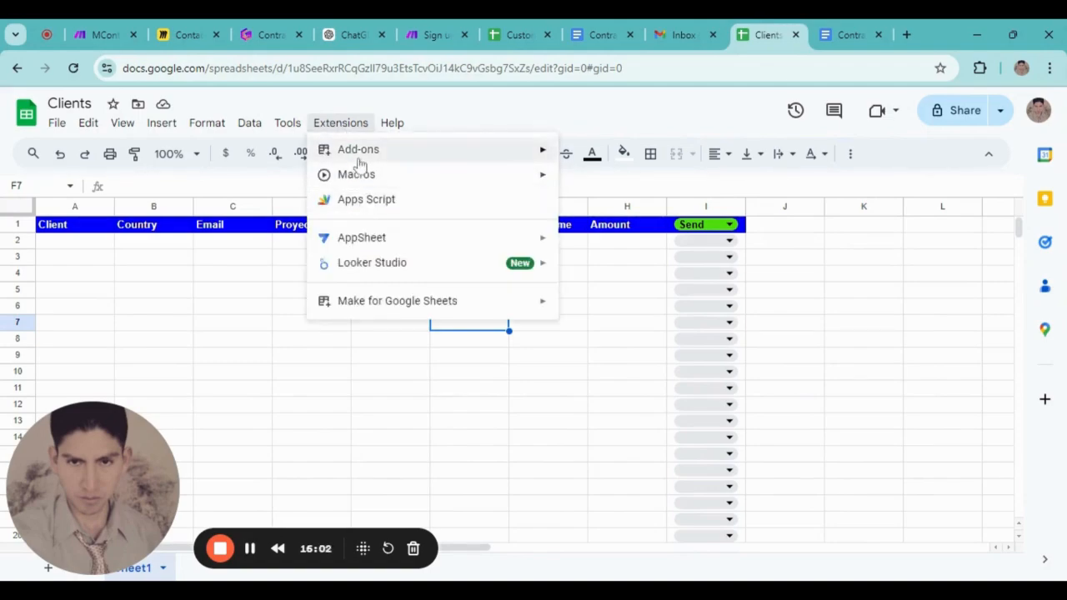
pyautogui.moveTo(357, 153)
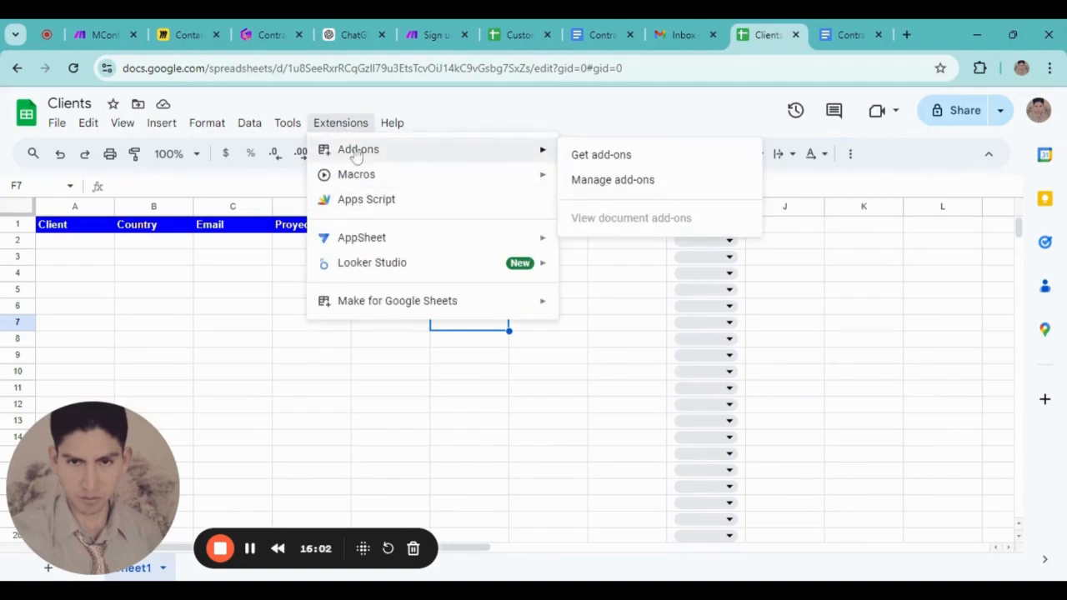
pyautogui.click(629, 162)
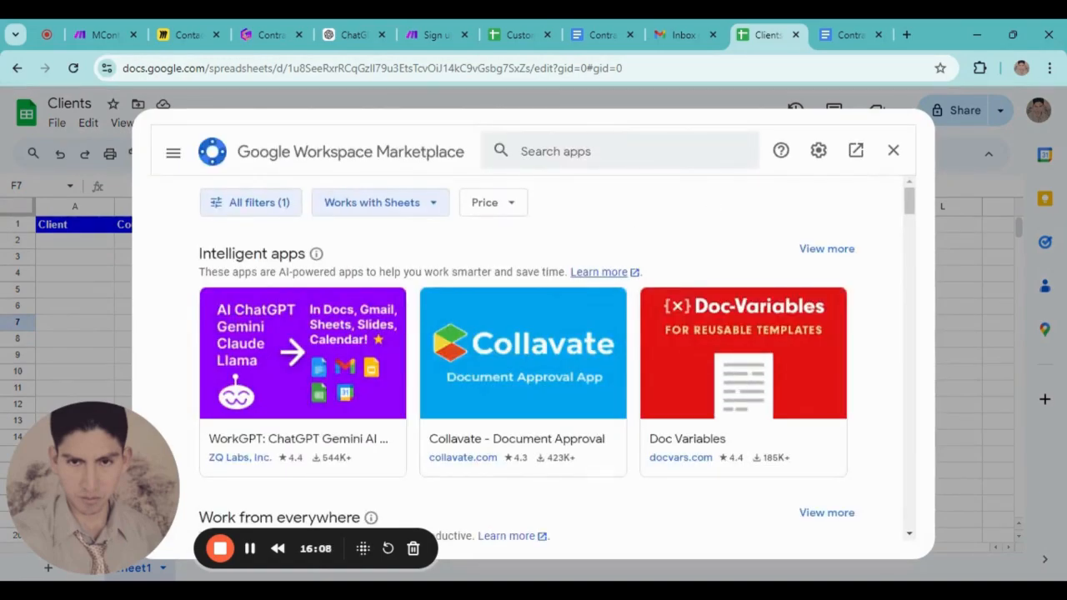
pyautogui.click(540, 151)
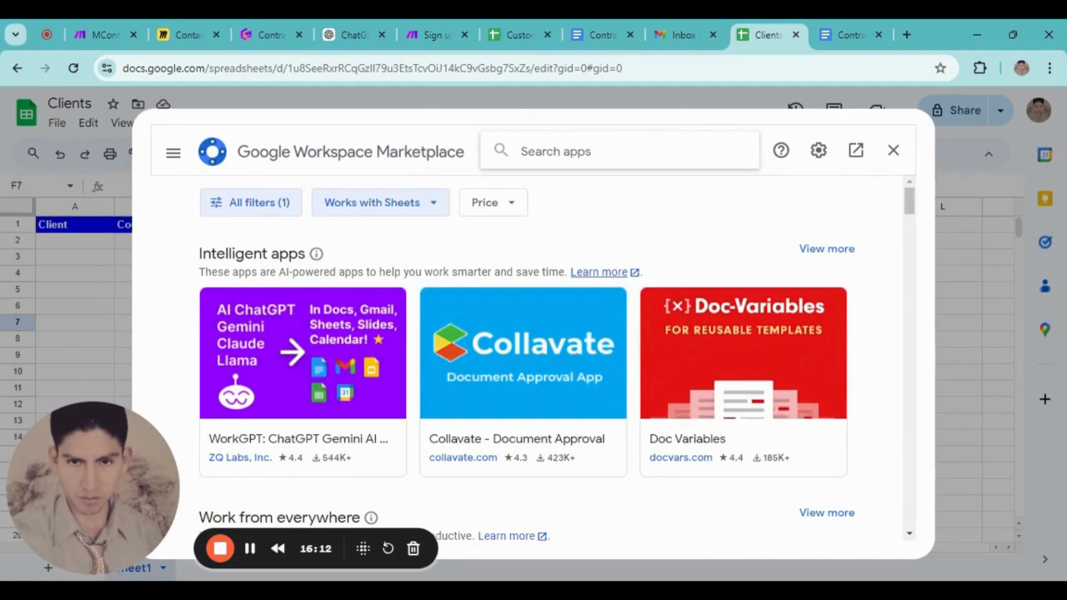
pyautogui.write('make')
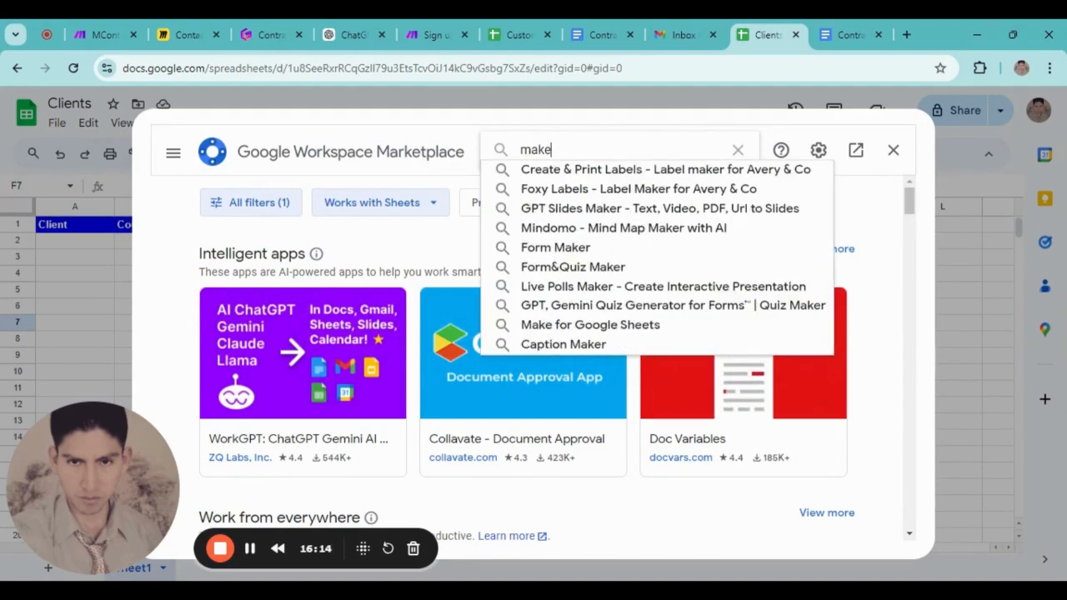
pyautogui.write('.com')
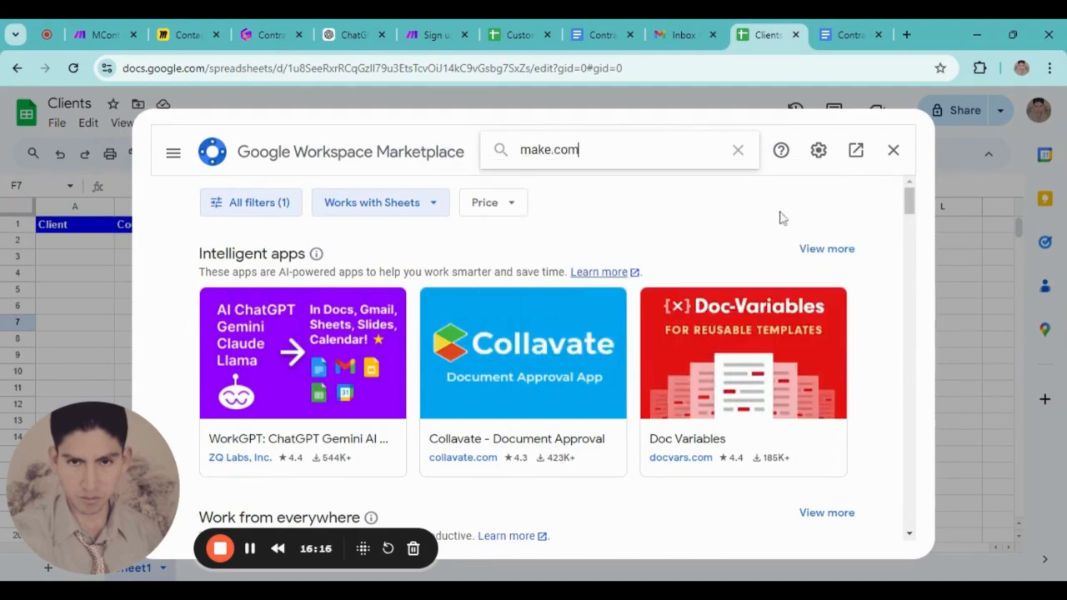
pyautogui.press('Return')
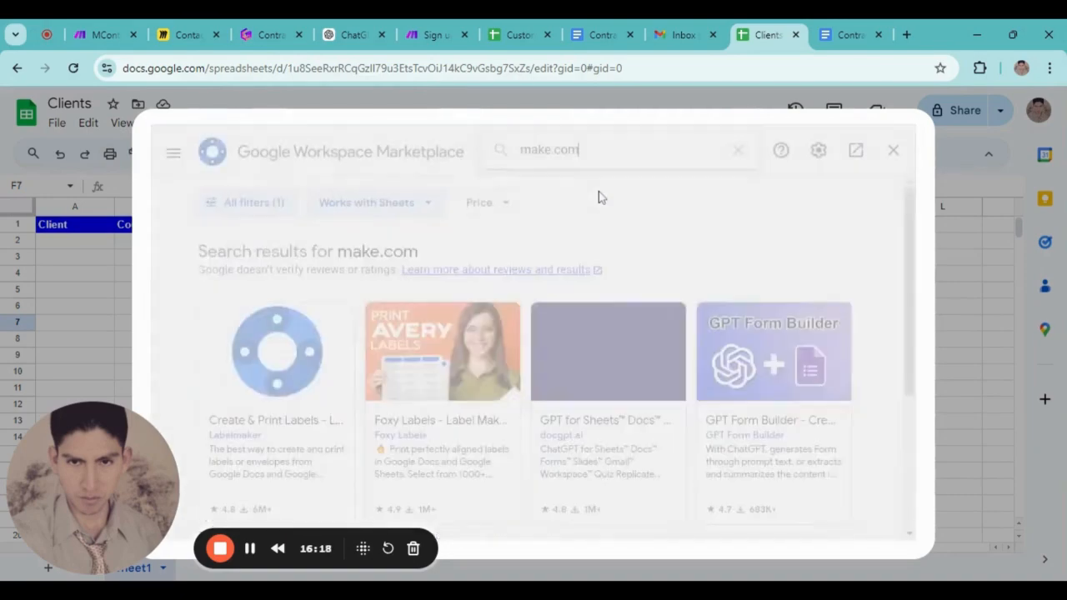
pyautogui.scroll(-3, 405, 334)
pyautogui.scroll(3, 425, 379)
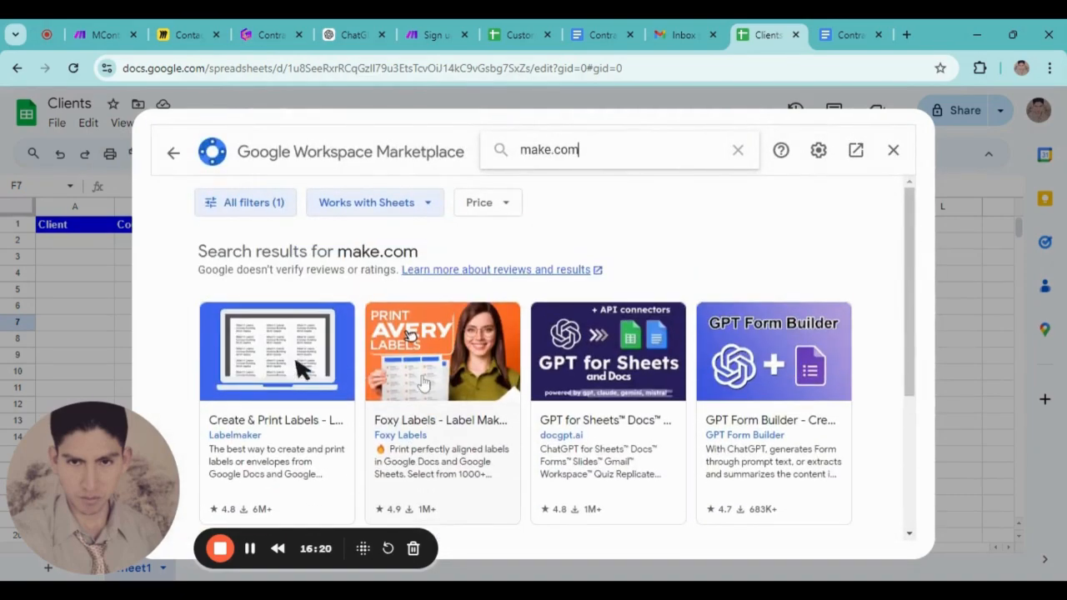
pyautogui.scroll(-2, 471, 426)
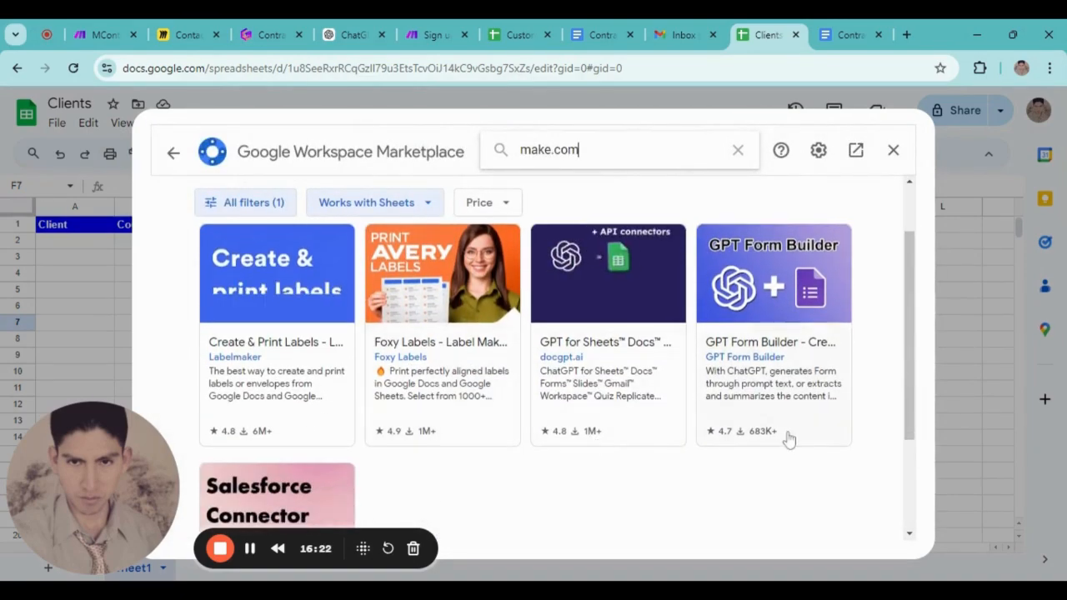
pyautogui.scroll(2, 461, 285)
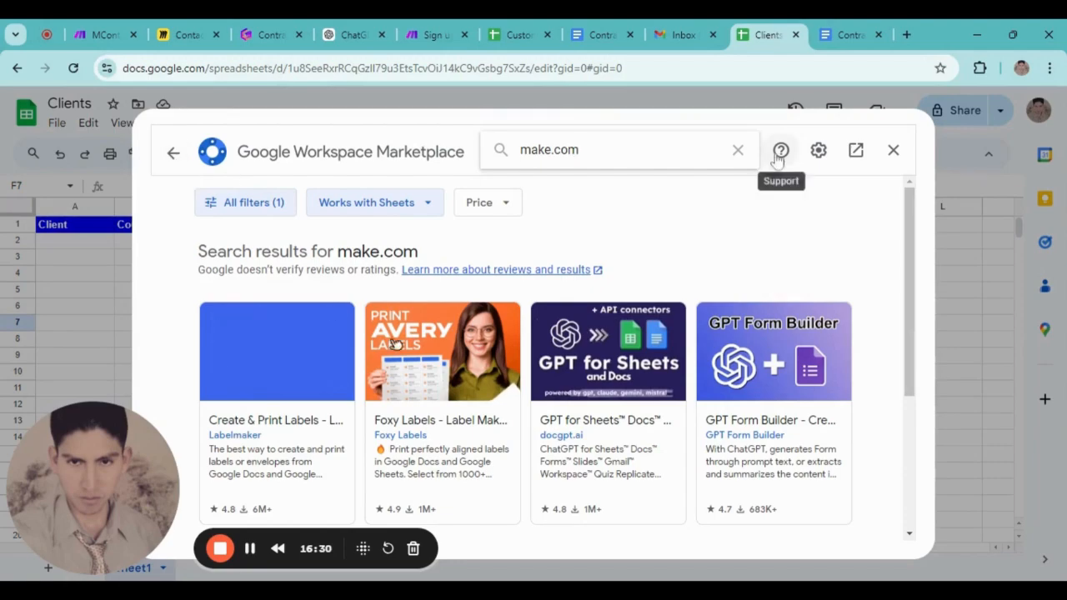
pyautogui.click(893, 150)
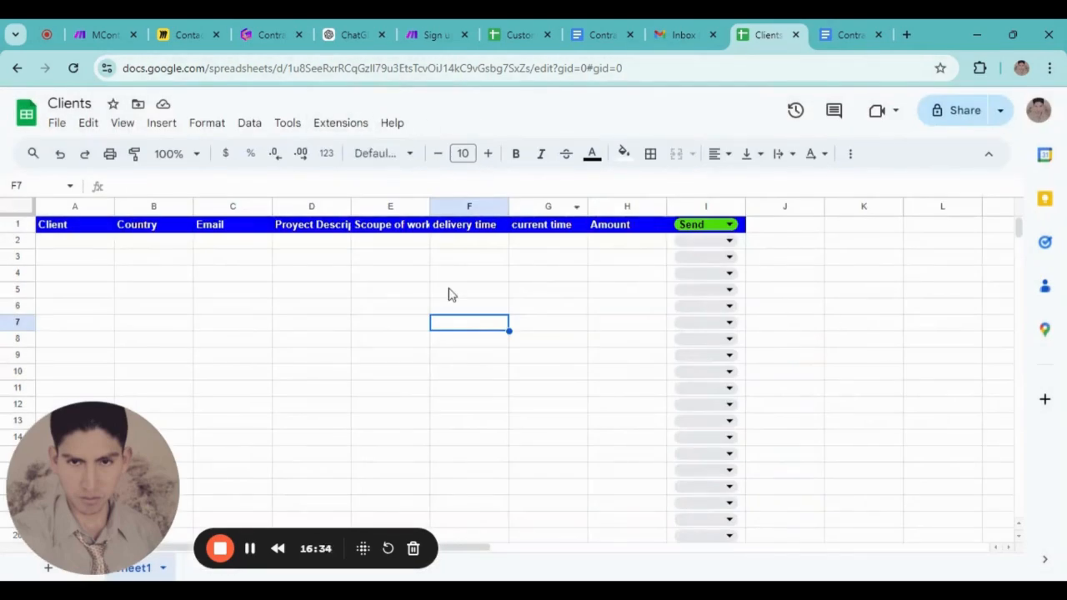
# Open Make for Google Sheets settings to show the Watch Changes panel with an empty Webhook URL
pyautogui.click(325, 125)
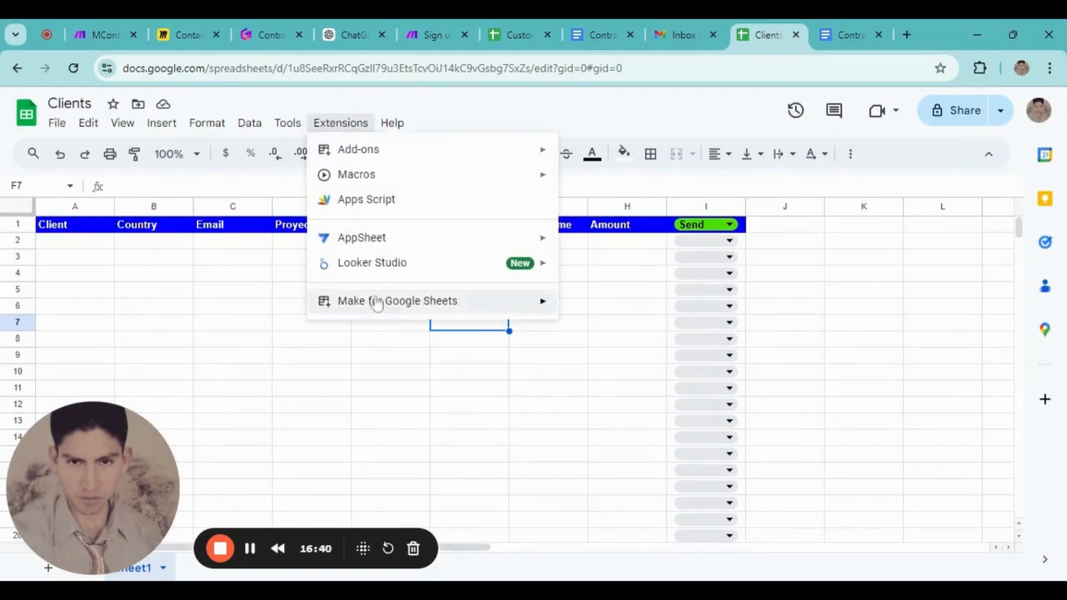
pyautogui.moveTo(410, 308)
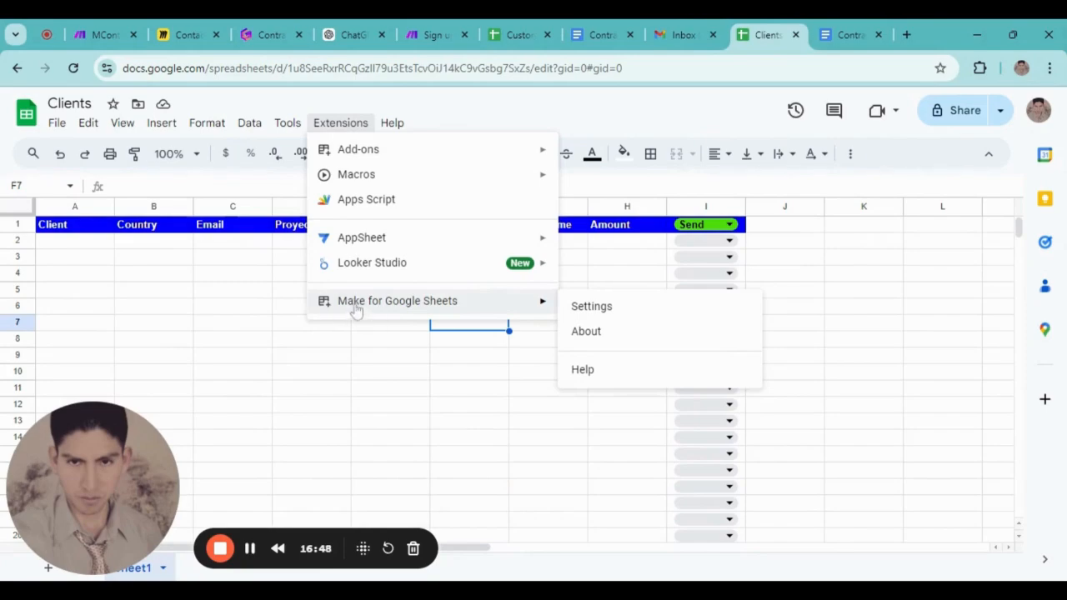
pyautogui.click(590, 307)
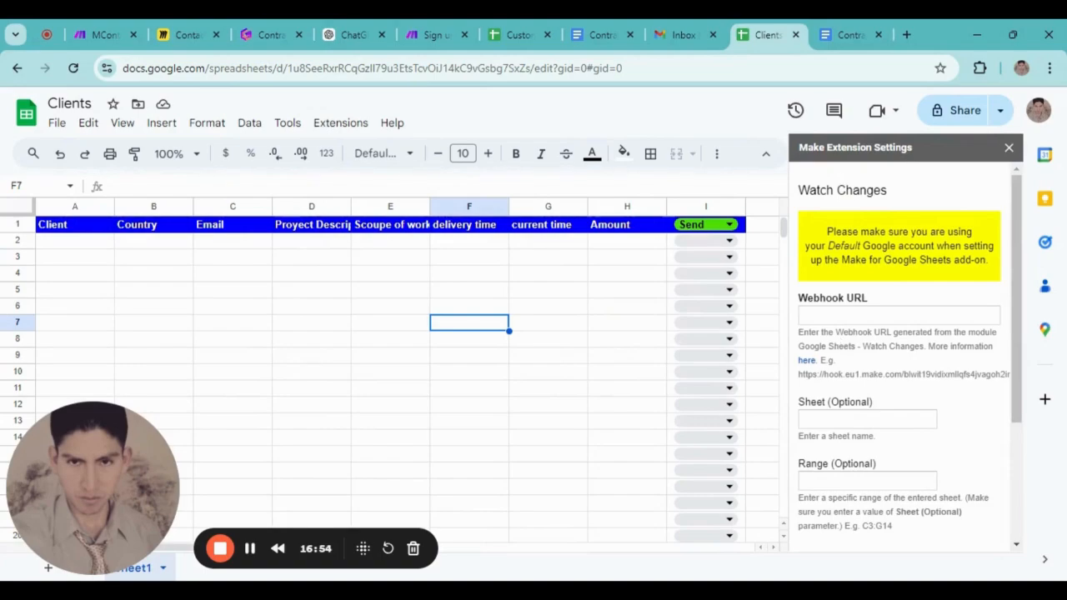
pyautogui.click(877, 316)
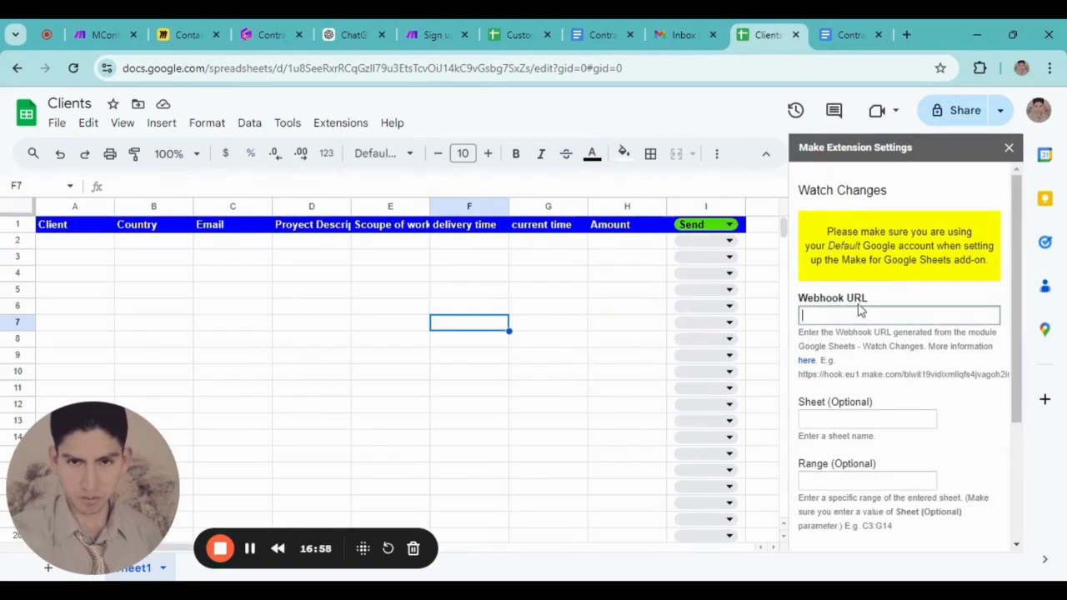
pyautogui.click(758, 591)
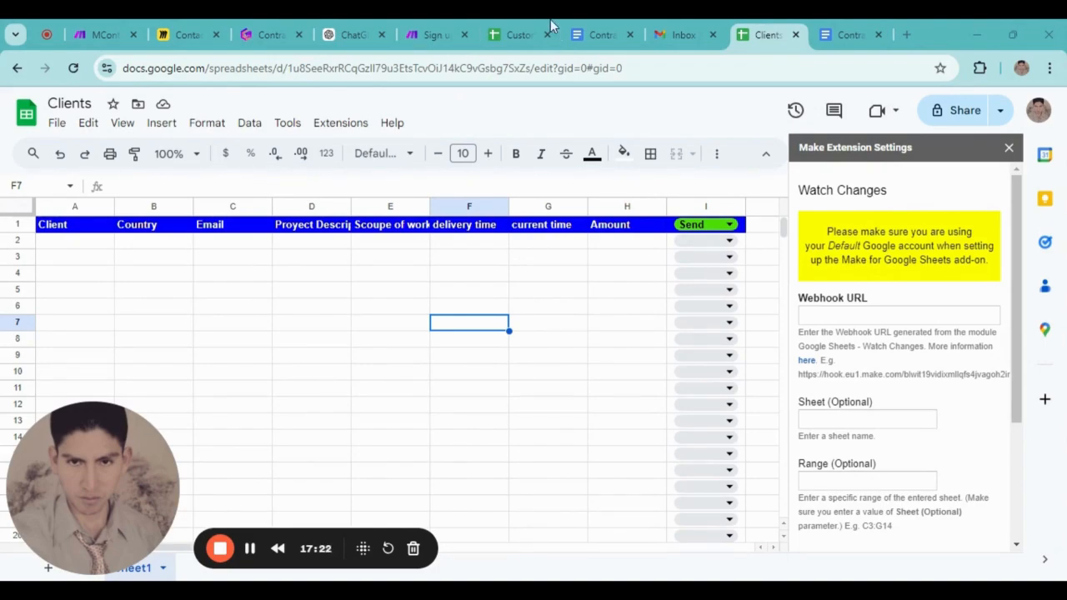
# Complete the Gamma checklist item as 'Enable Google sheet Webhook' and tick it
pyautogui.click(271, 34)
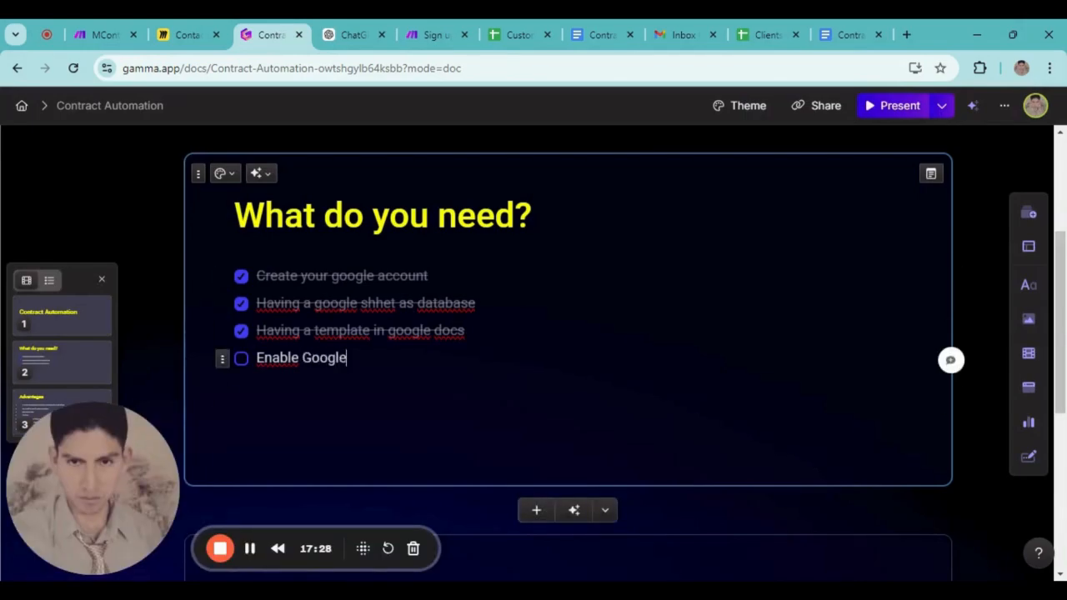
pyautogui.write('Google sheet W')
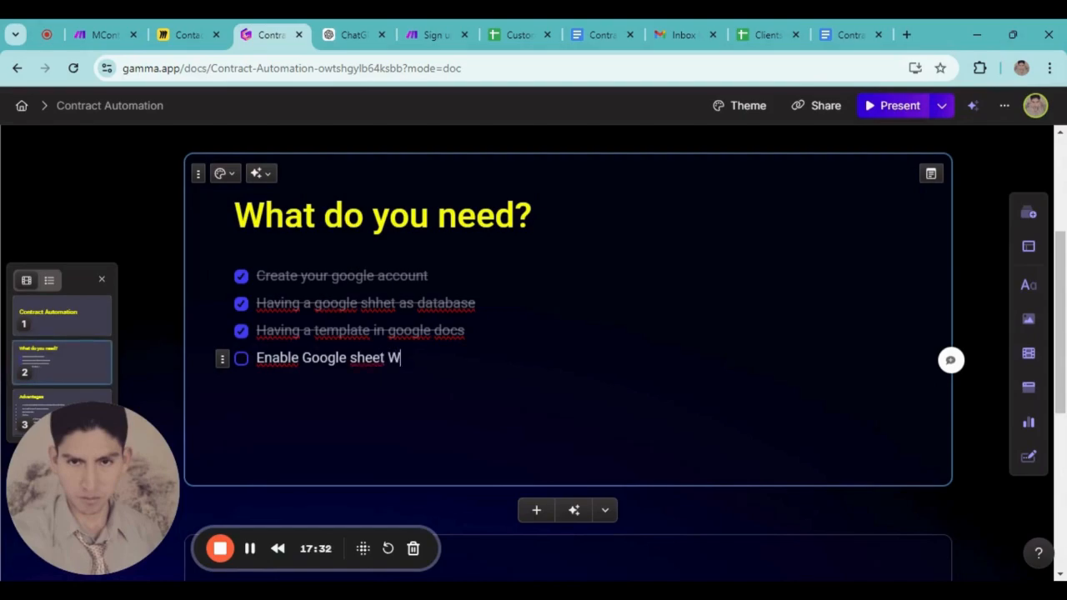
pyautogui.write('ebhook')
pyautogui.click(241, 359)
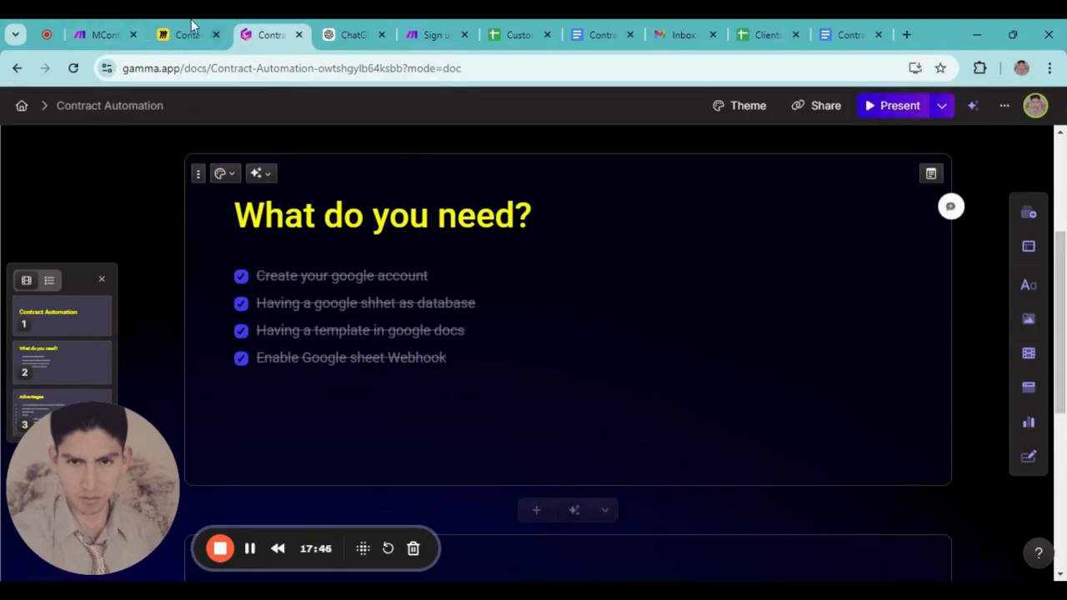
pyautogui.click(104, 35)
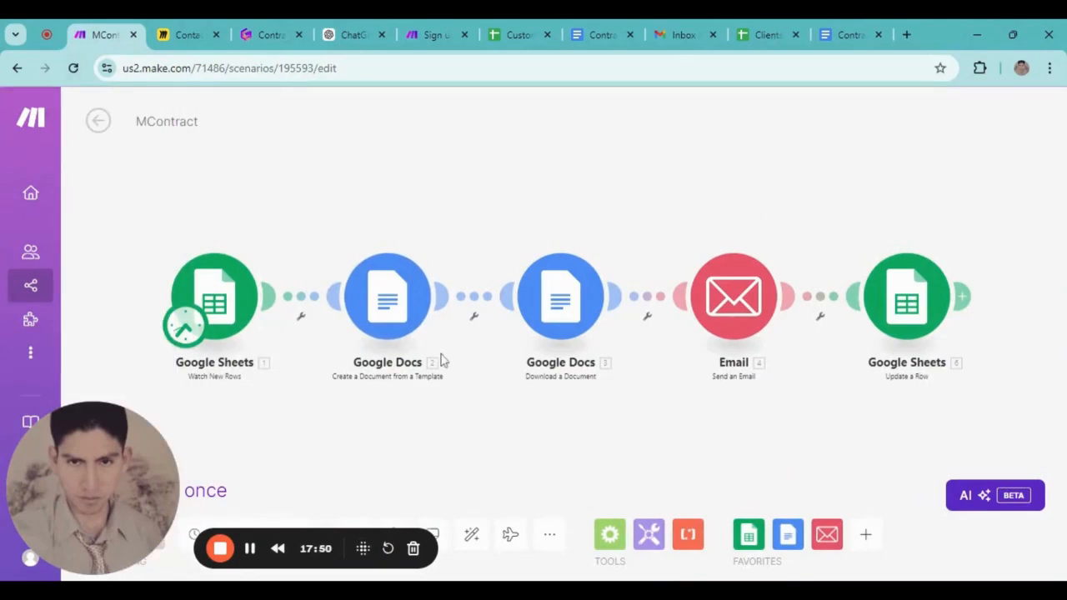
# Glance through the public scenario templates, then return to the My Organization dashboard
pyautogui.moveTo(50, 251)
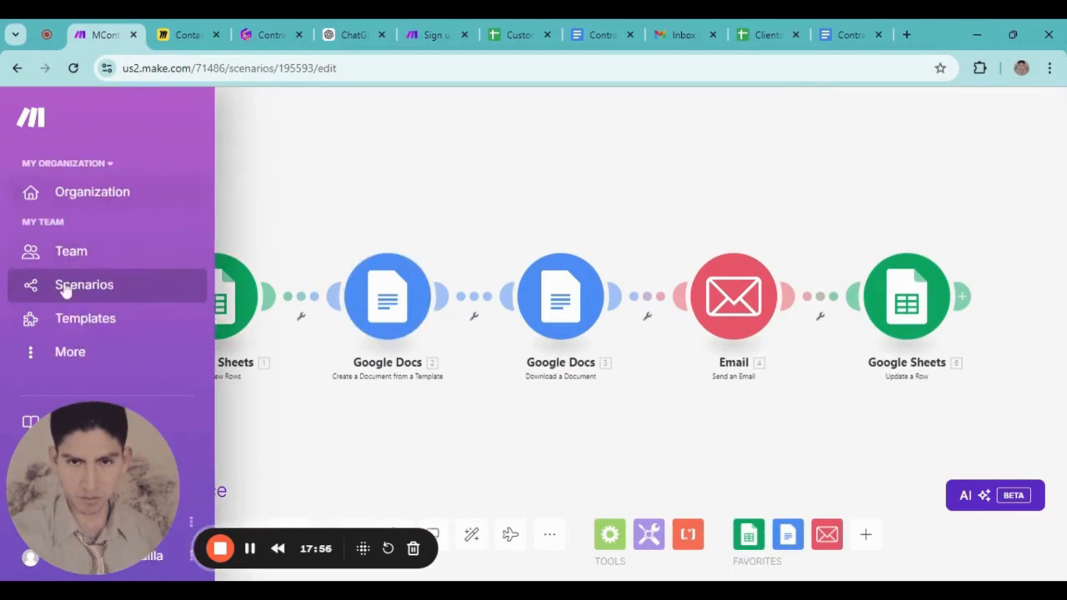
pyautogui.click(67, 200)
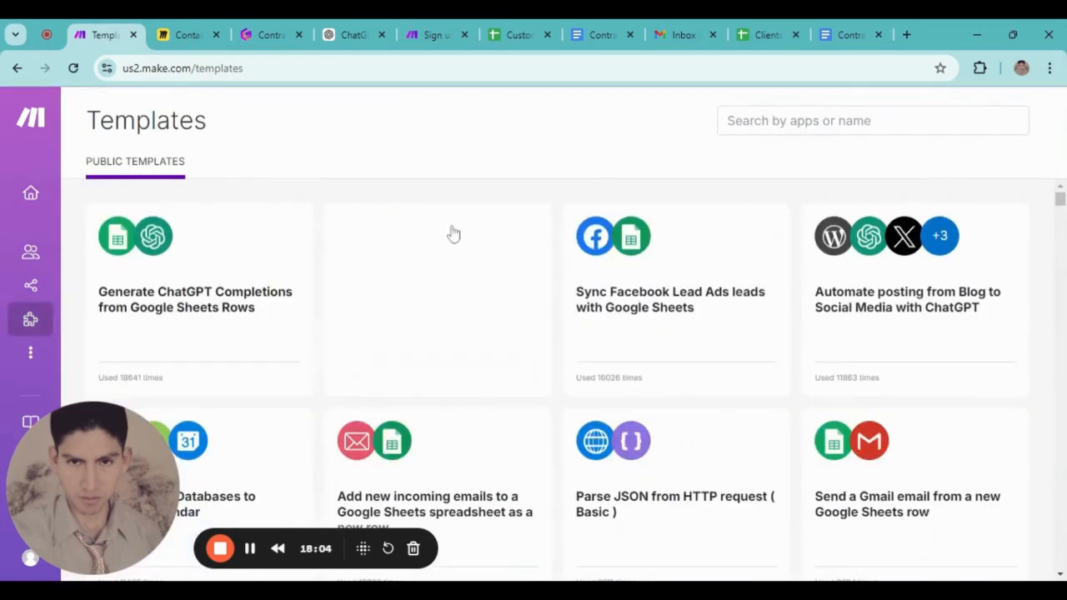
pyautogui.scroll(-5, 256, 336)
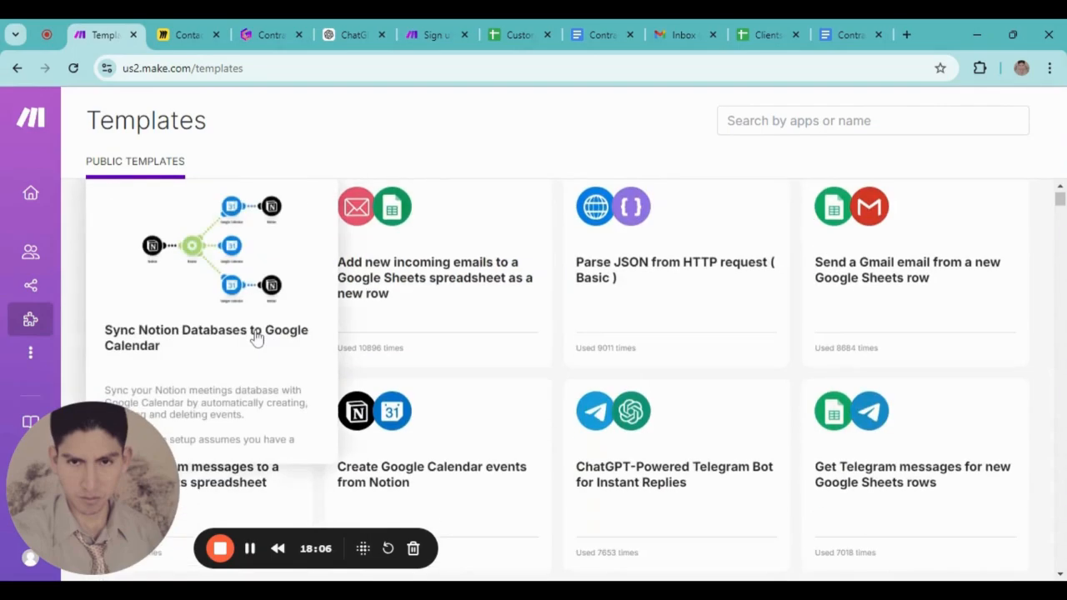
pyautogui.scroll(5, 262, 341)
pyautogui.click(67, 200)
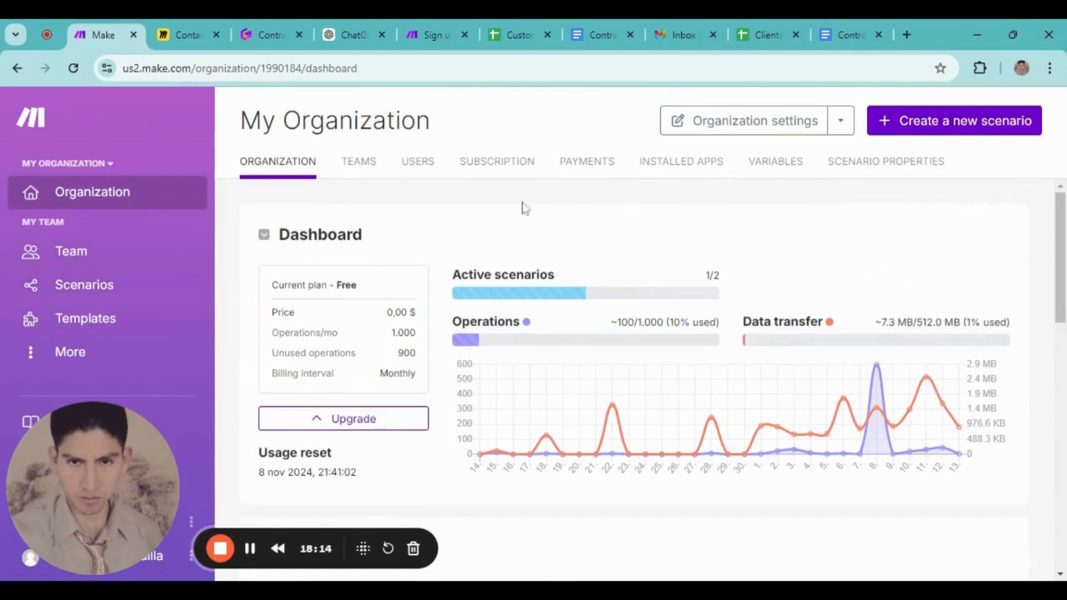
# Create a new scenario with Google Sheets Watch New Rows as its trigger, found via 'google sh'
pyautogui.click(911, 134)
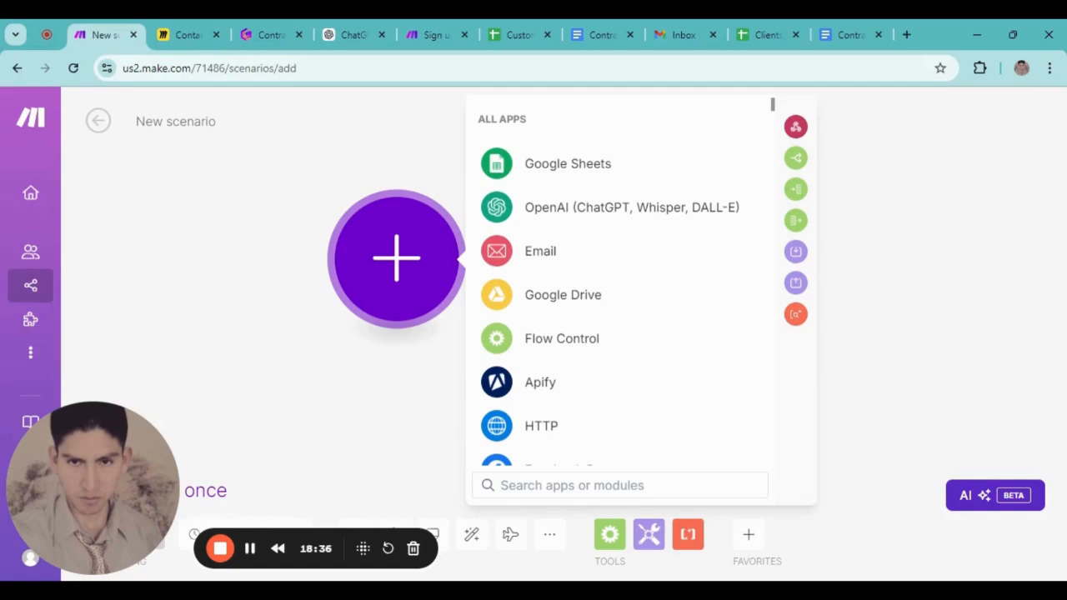
pyautogui.write('googl')
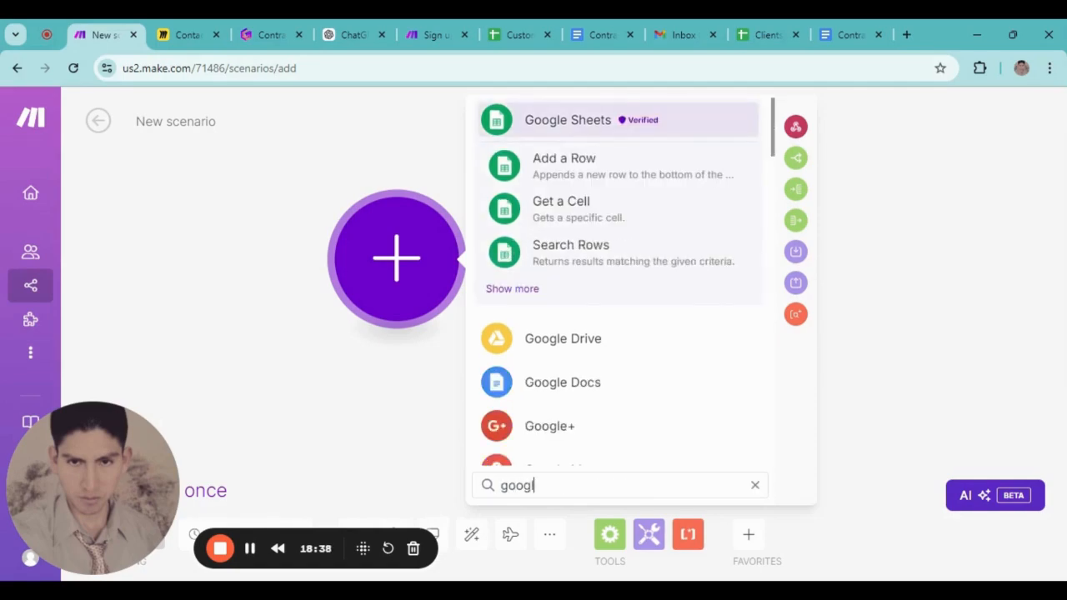
pyautogui.write('e sh')
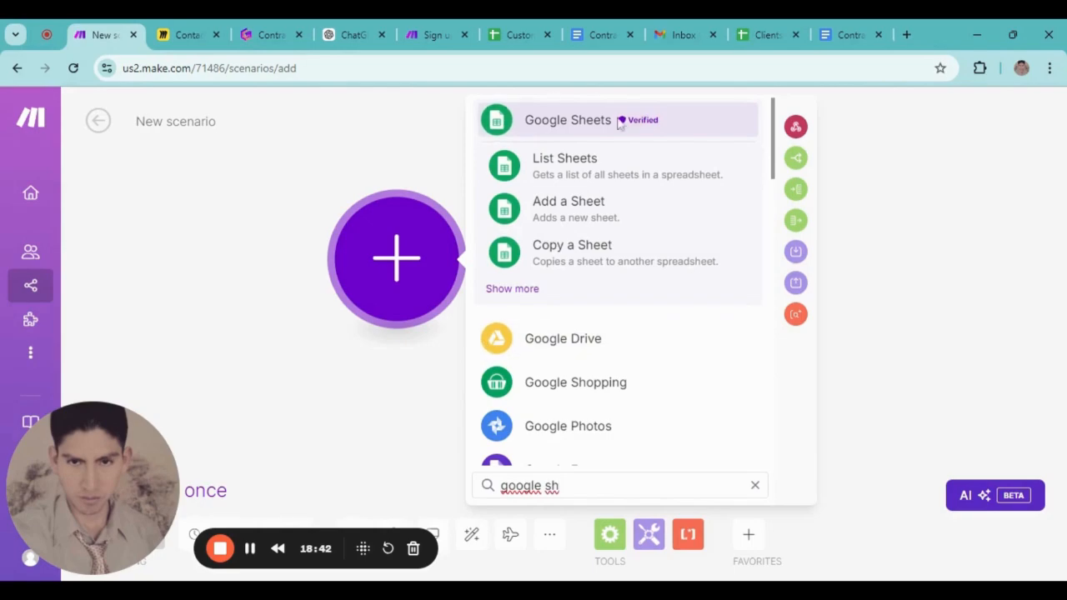
pyautogui.click(569, 135)
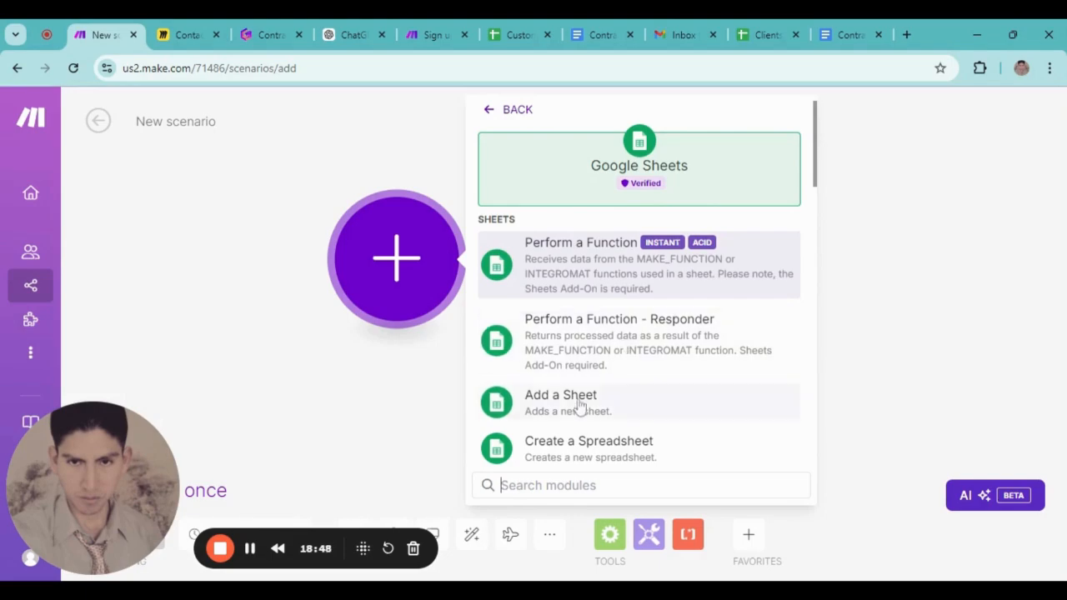
pyautogui.scroll(-5, 567, 386)
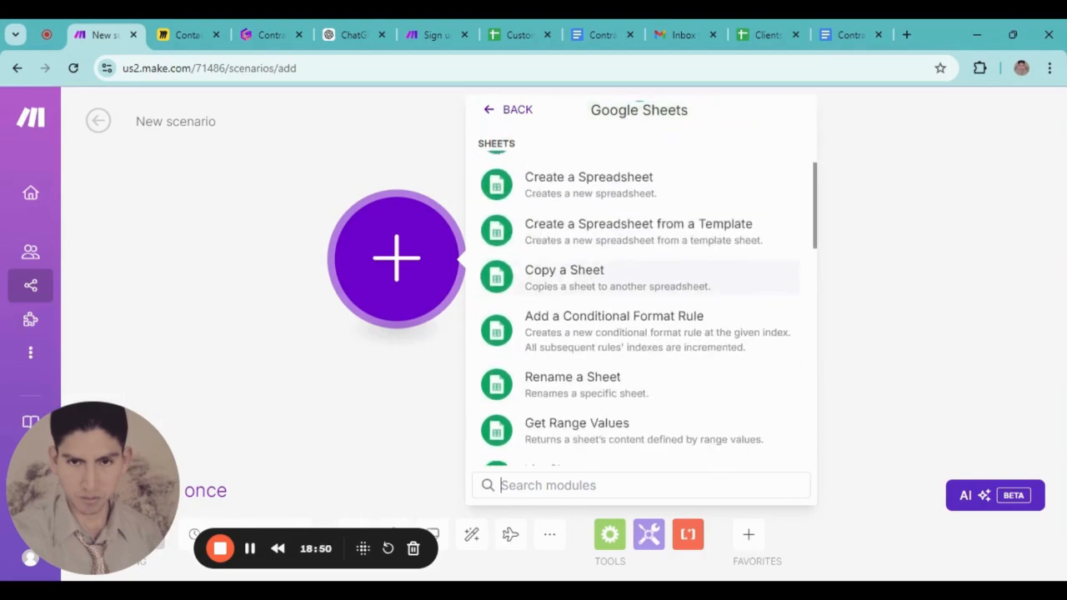
pyautogui.scroll(3, 574, 375)
pyautogui.scroll(-9, 580, 354)
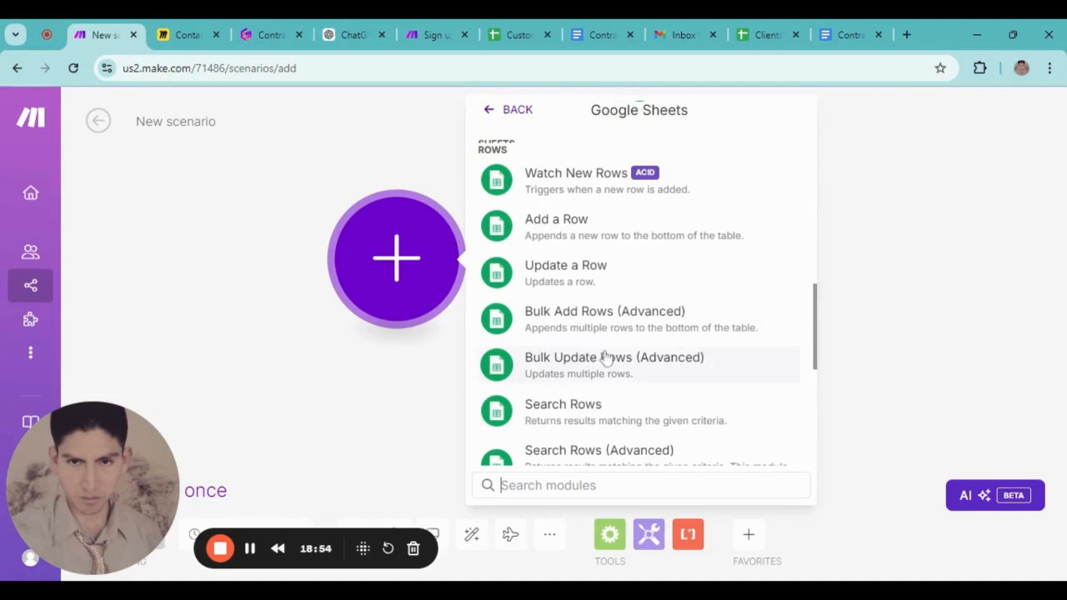
pyautogui.click(572, 190)
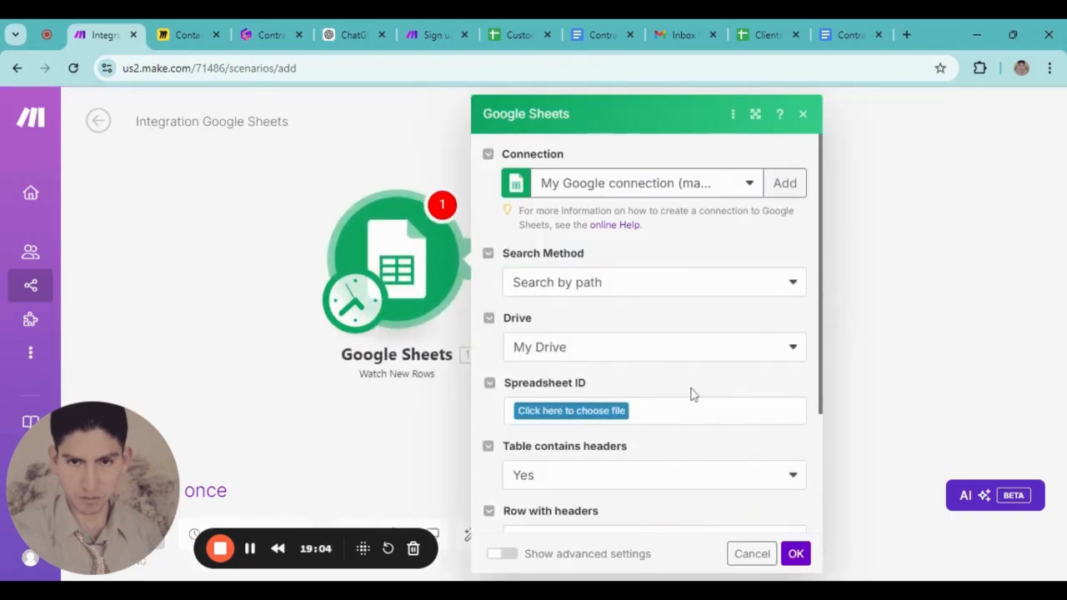
# Compare the Customers and Clients spreadsheets, moving the Customers tab last and selecting Clients cell A2
pyautogui.click(521, 34)
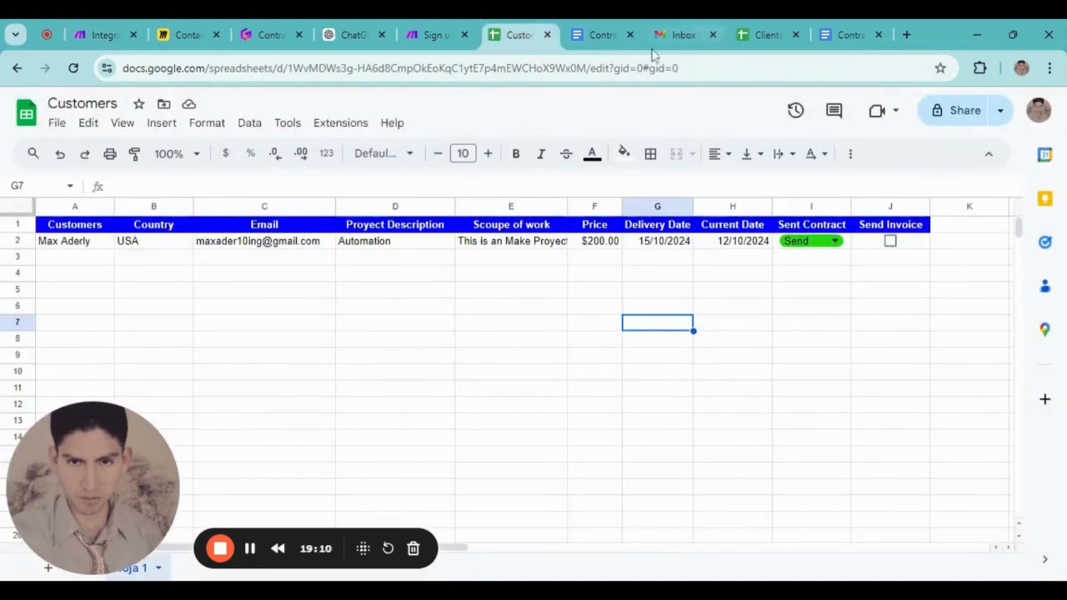
pyautogui.click(755, 33)
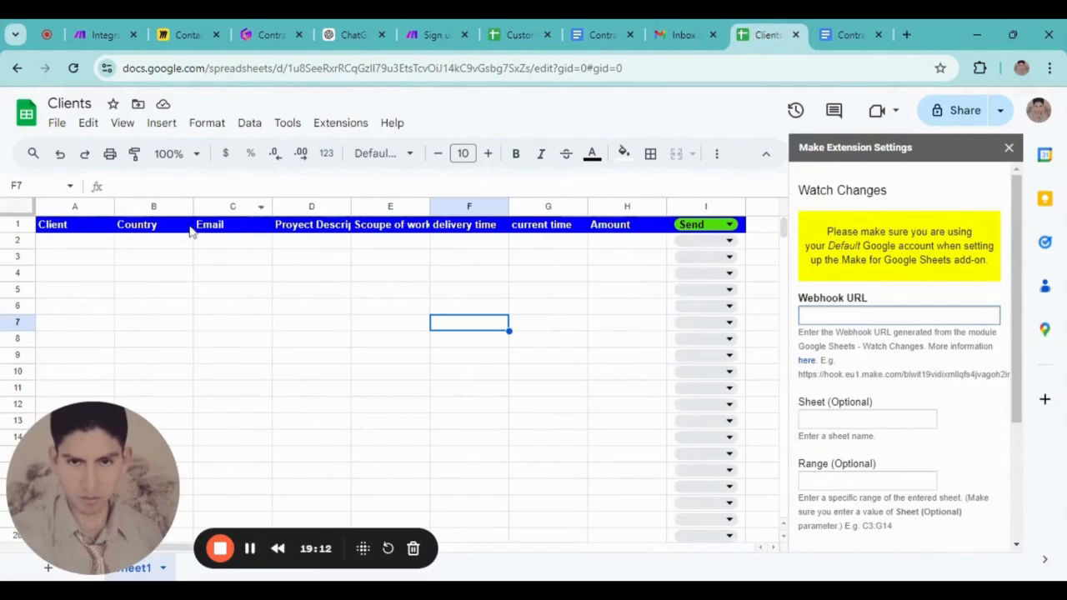
pyautogui.moveTo(523, 33); pyautogui.dragTo(886, 28)
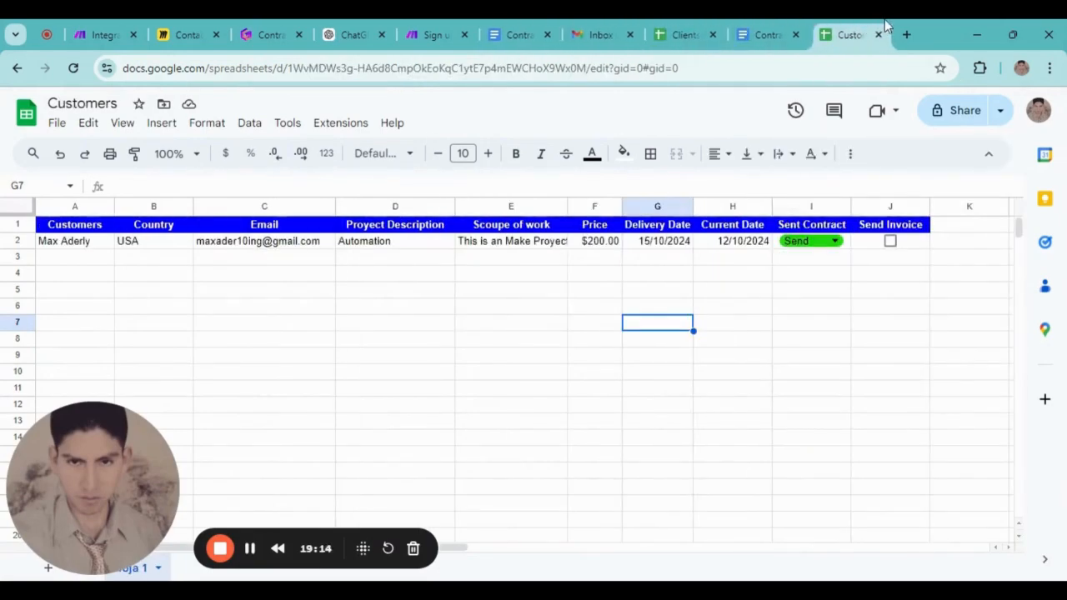
pyautogui.click(684, 34)
pyautogui.click(67, 249)
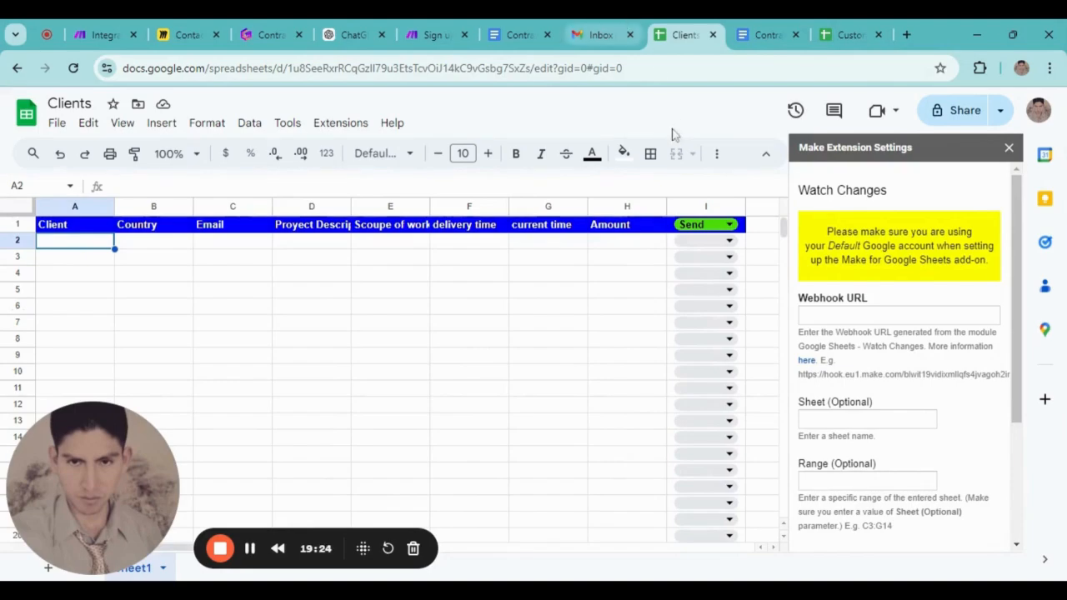
# Check the Gmail inbox for previously sent contracts, then return to the Make trigger settings
pyautogui.click(595, 34)
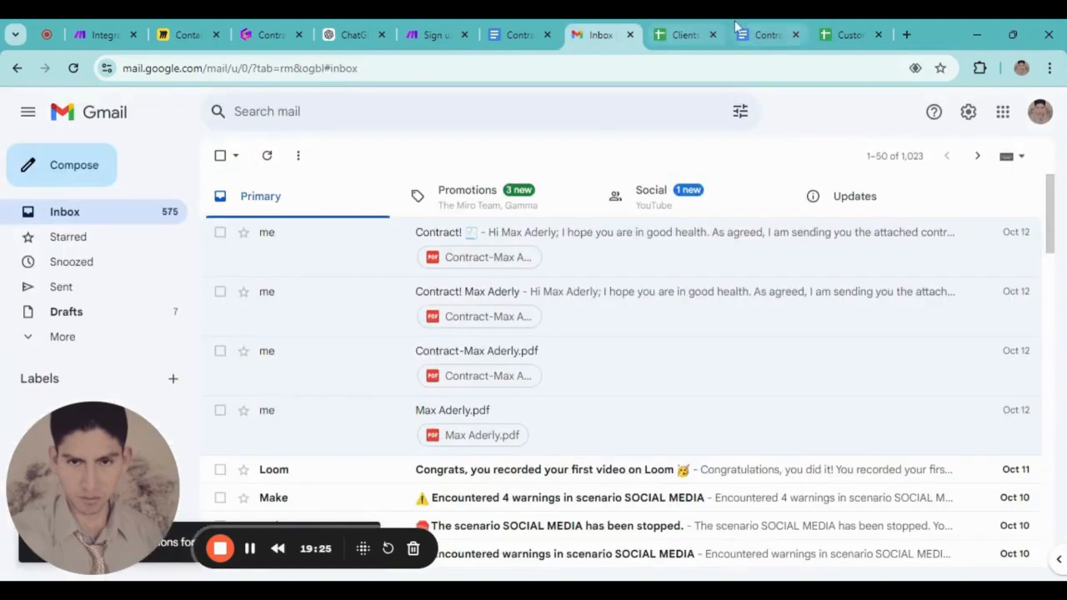
pyautogui.click(83, 29)
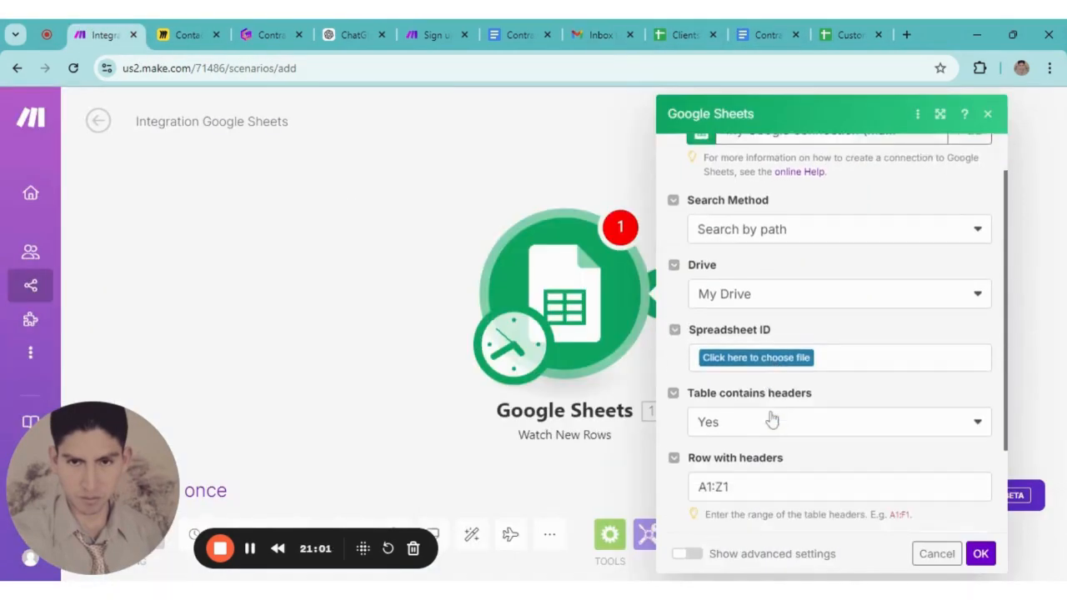
pyautogui.scroll(-1, 724, 336)
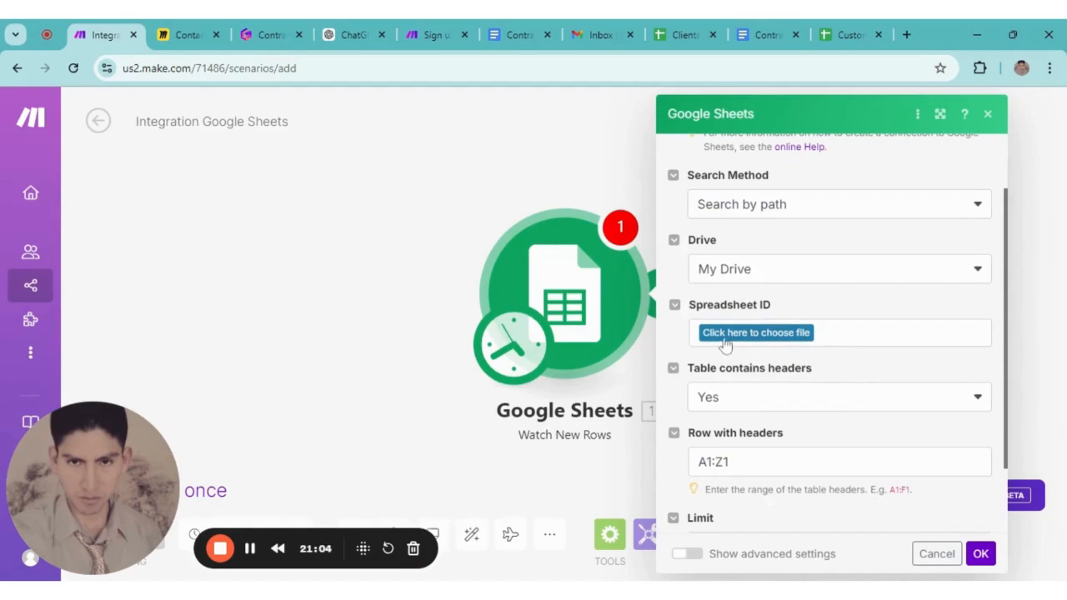
# Point the Watch New Rows trigger at the Clients spreadsheet's Sheet1, checking the sheet's contents
pyautogui.click(726, 344)
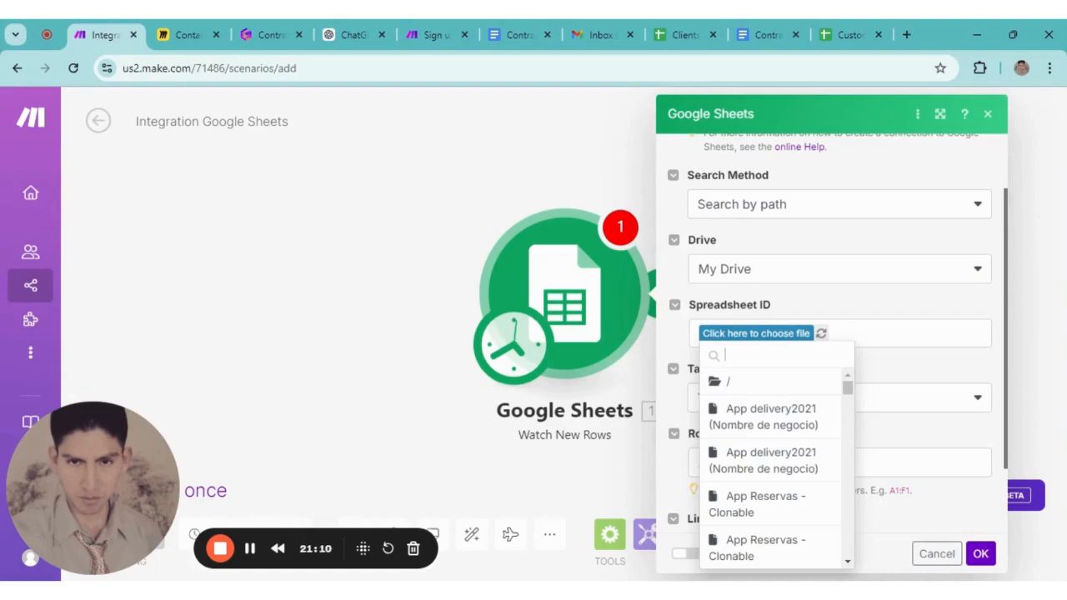
pyautogui.write('client')
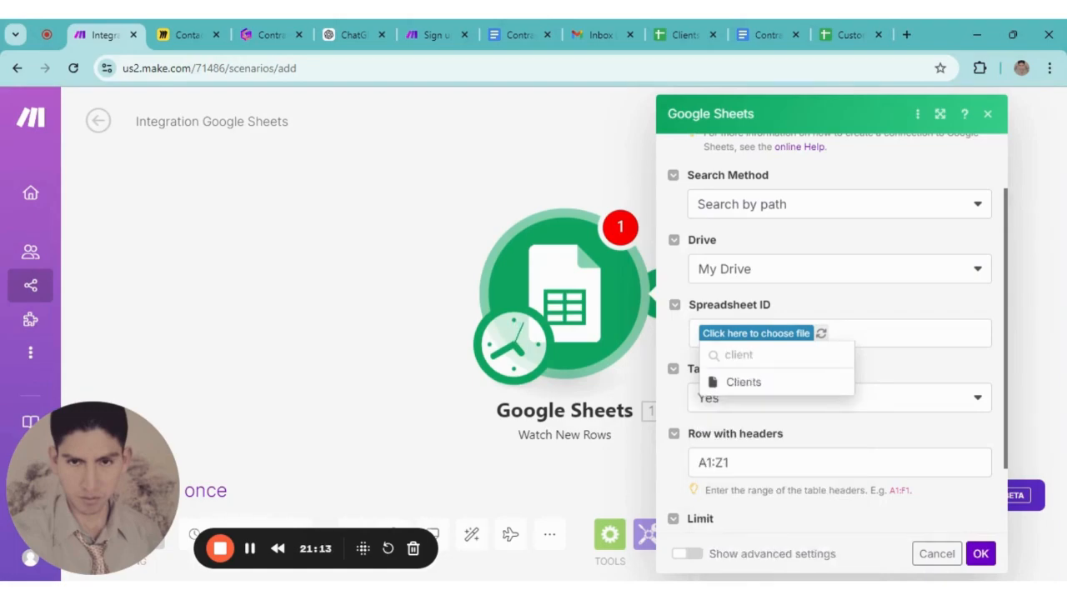
pyautogui.click(777, 385)
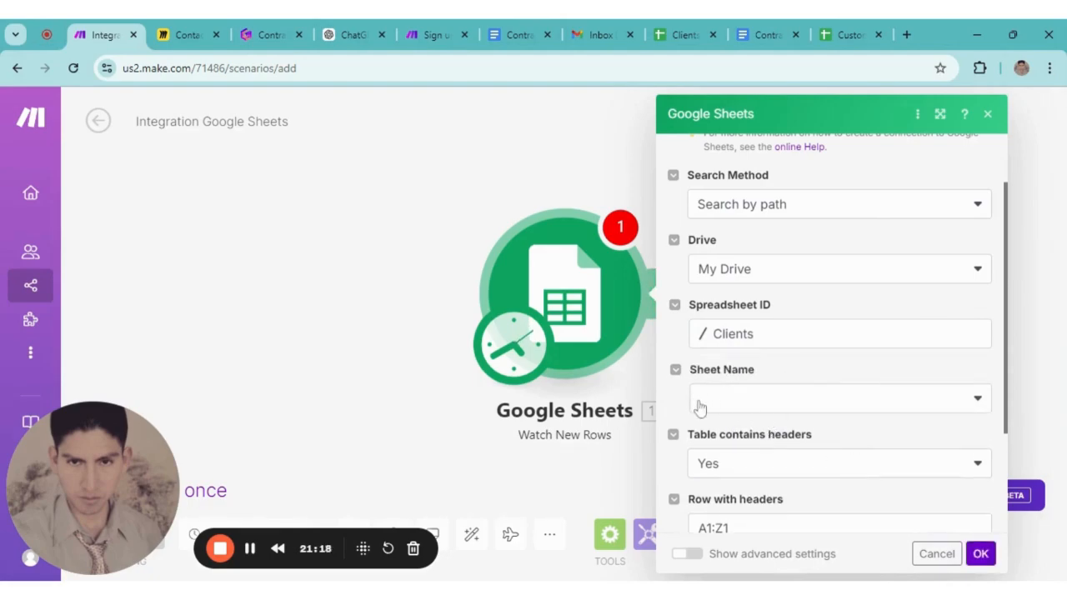
pyautogui.click(979, 404)
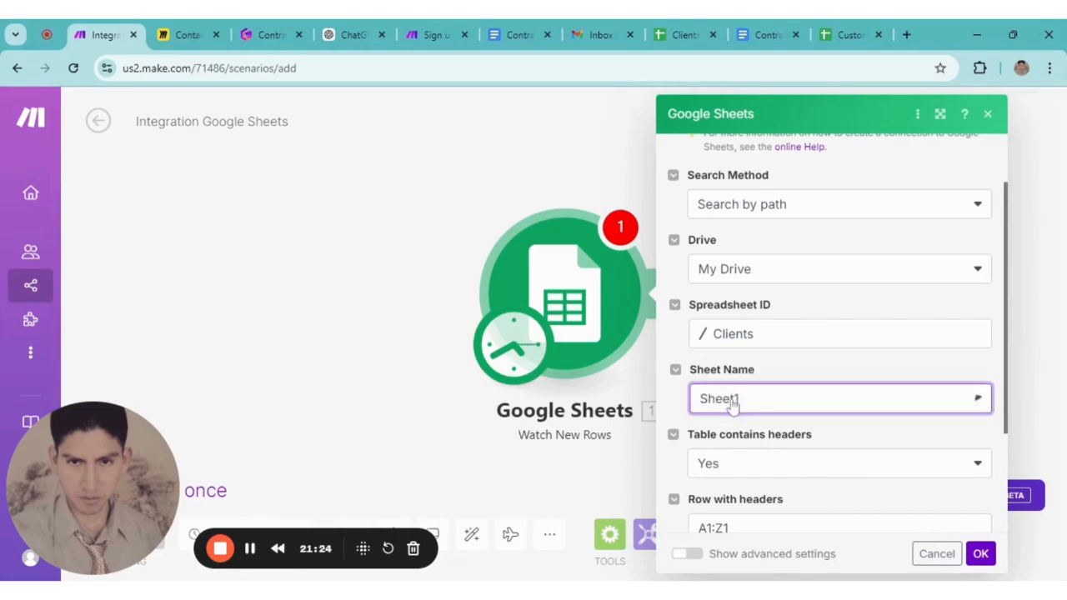
pyautogui.scroll(-2, 697, 398)
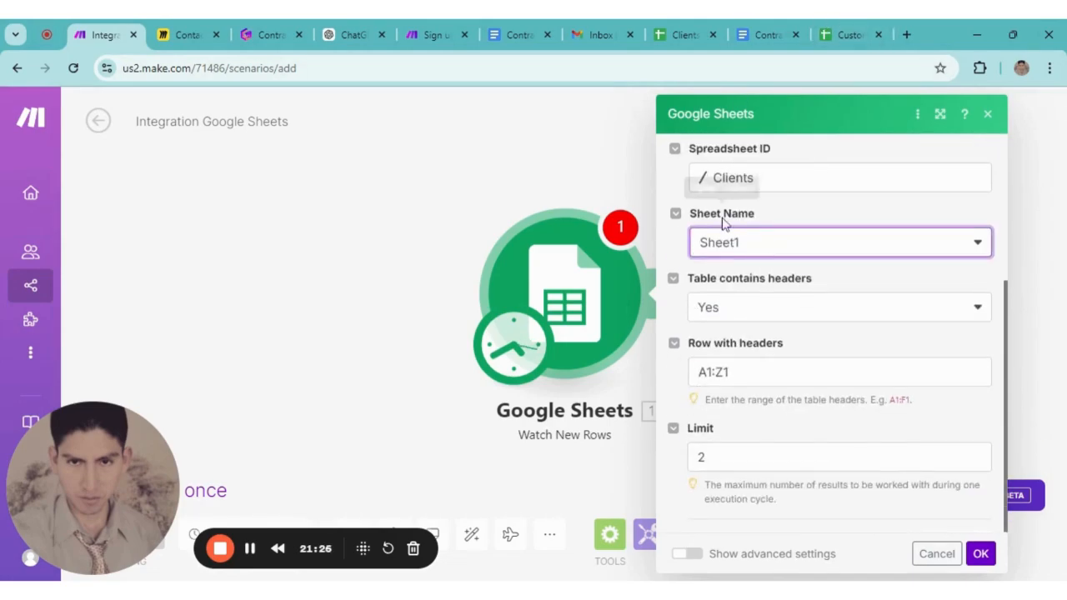
pyautogui.click(685, 33)
pyautogui.scroll(-2, 191, 482)
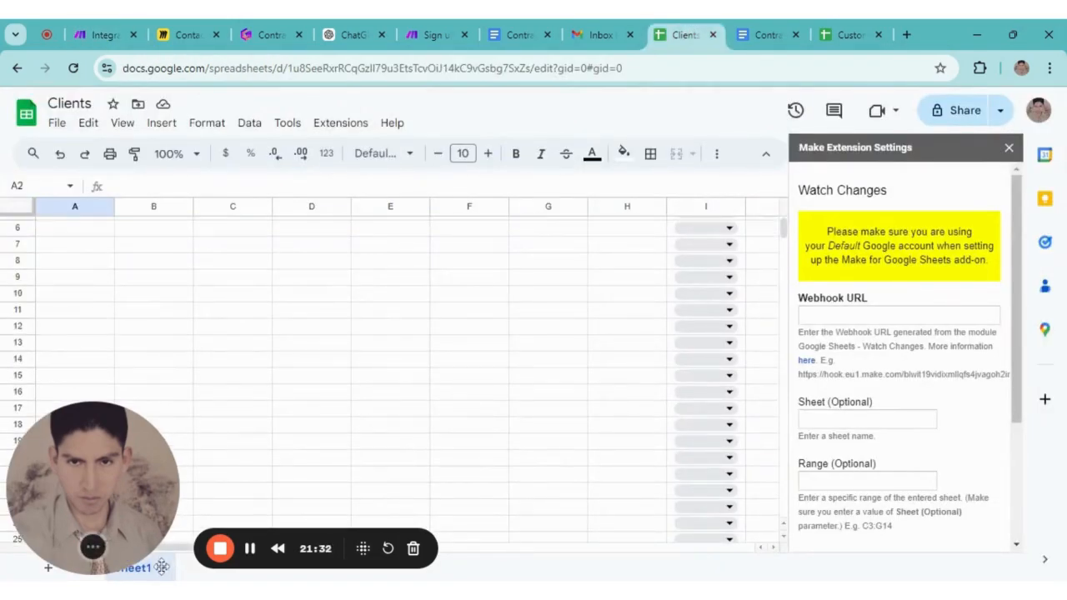
pyautogui.scroll(2, 119, 365)
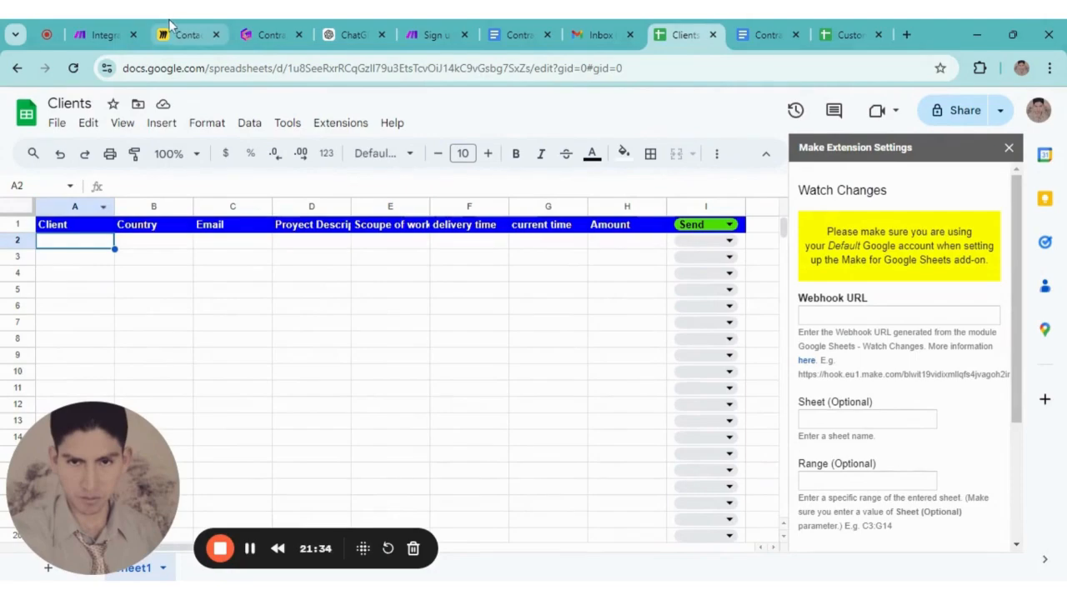
pyautogui.click(104, 34)
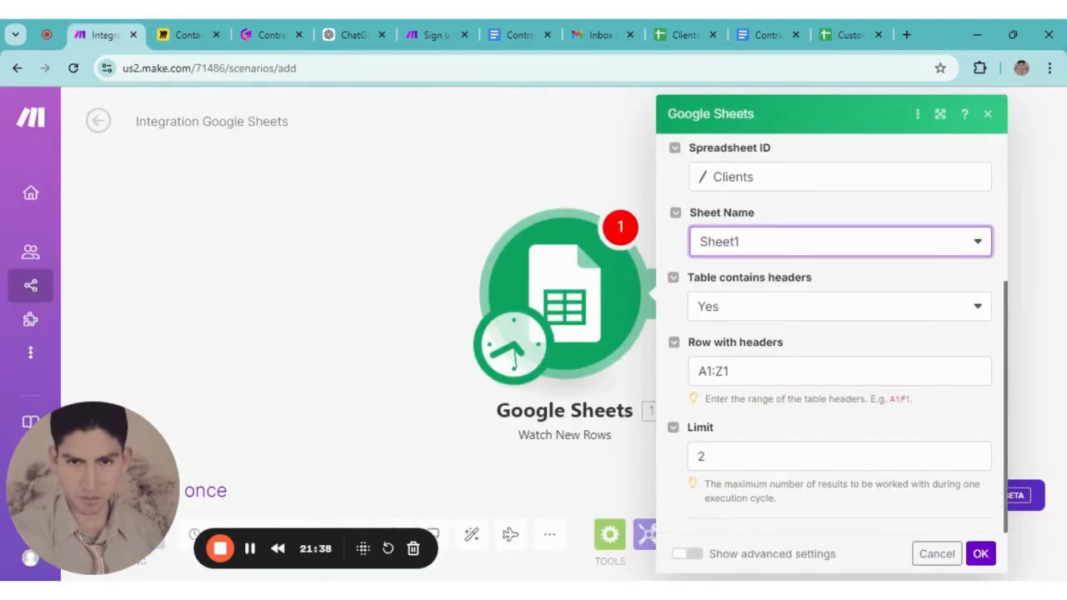
pyautogui.scroll(3, 906, 404)
pyautogui.scroll(-3, 906, 407)
pyautogui.scroll(2, 929, 453)
# Save the trigger to start from All rows and add an empty module slot after it
pyautogui.click(981, 555)
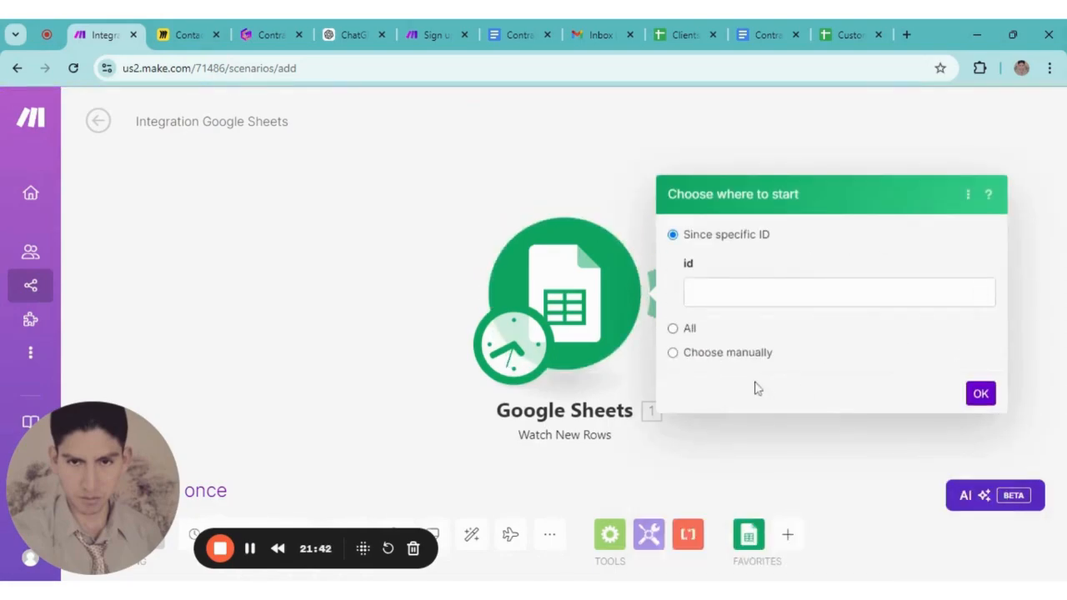
pyautogui.click(674, 329)
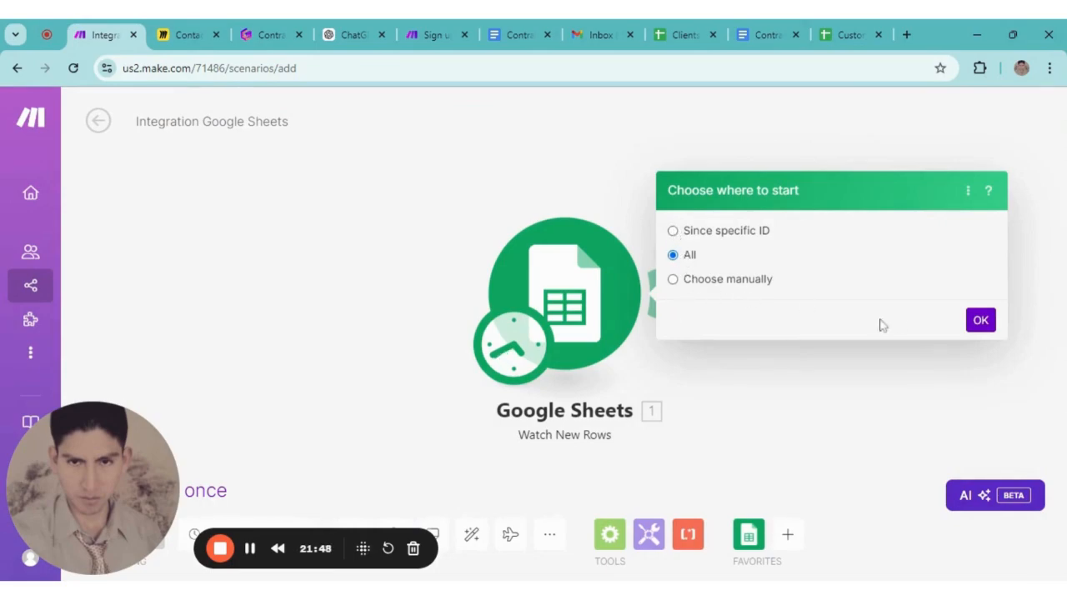
pyautogui.click(982, 323)
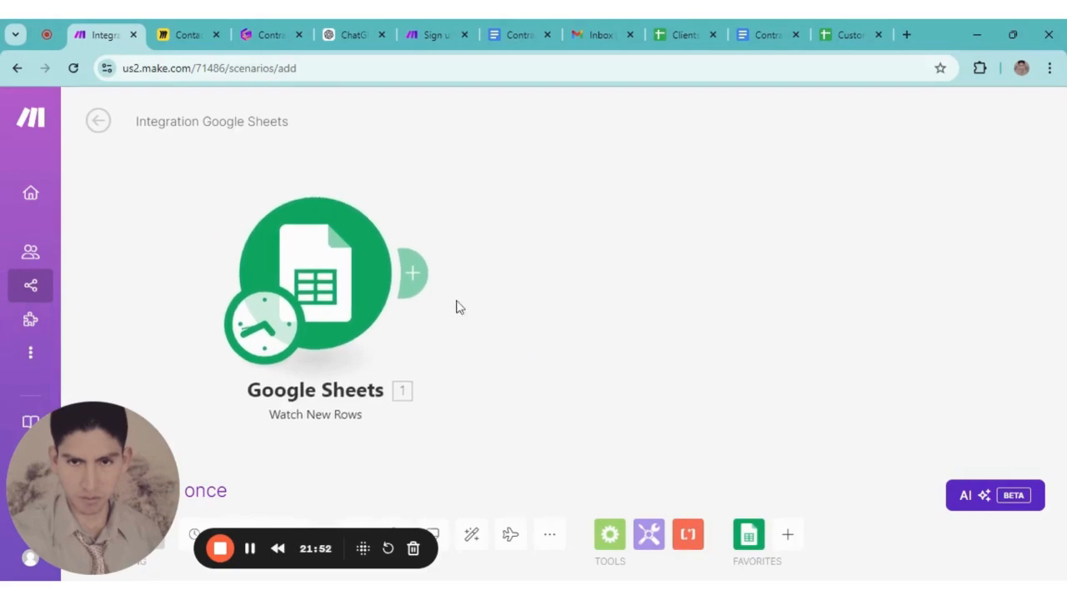
pyautogui.click(409, 279)
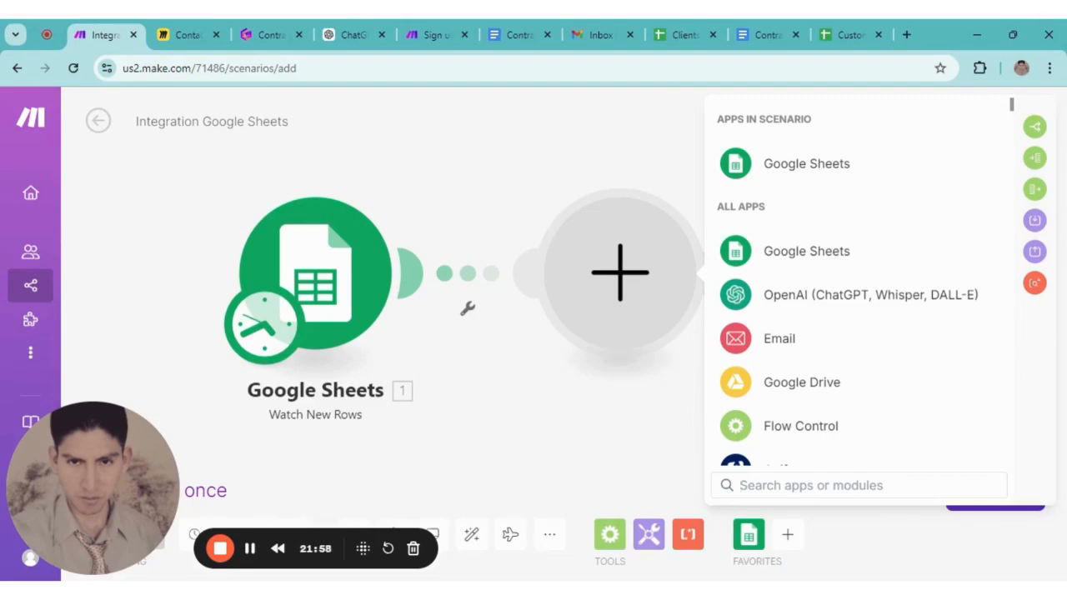
# Add Google Docs 'Create a Document from a Template' as the second module, searched as 'goole doc'
pyautogui.write('goo')
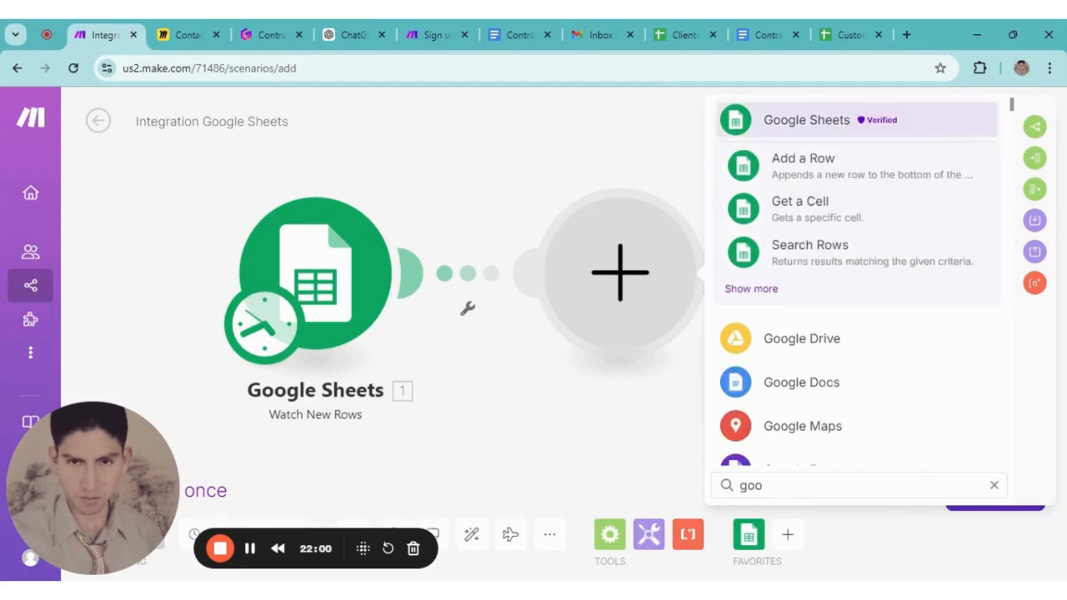
pyautogui.write('le doc')
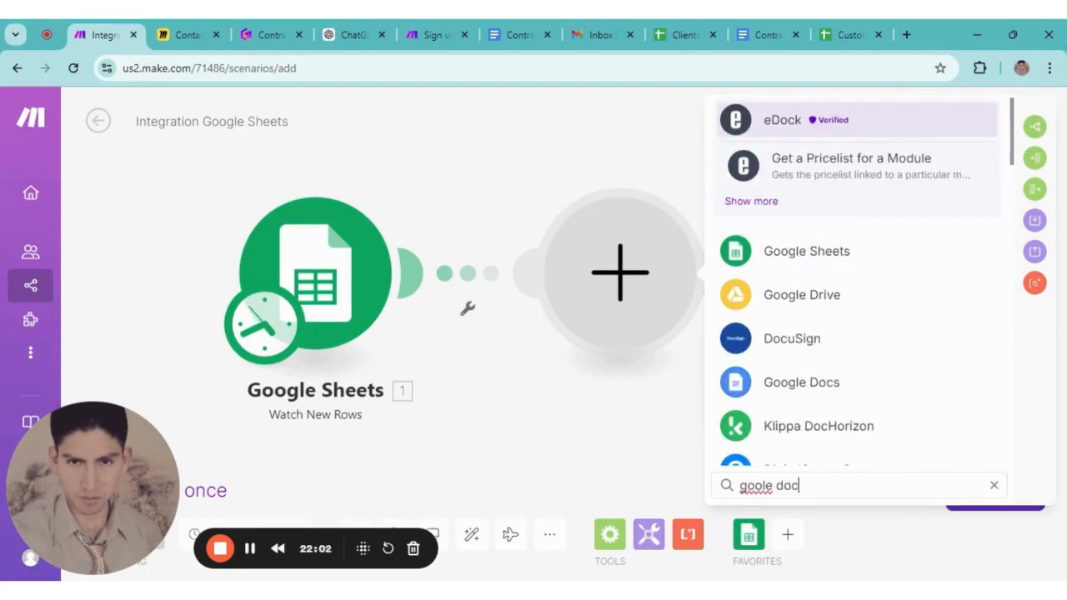
pyautogui.click(800, 391)
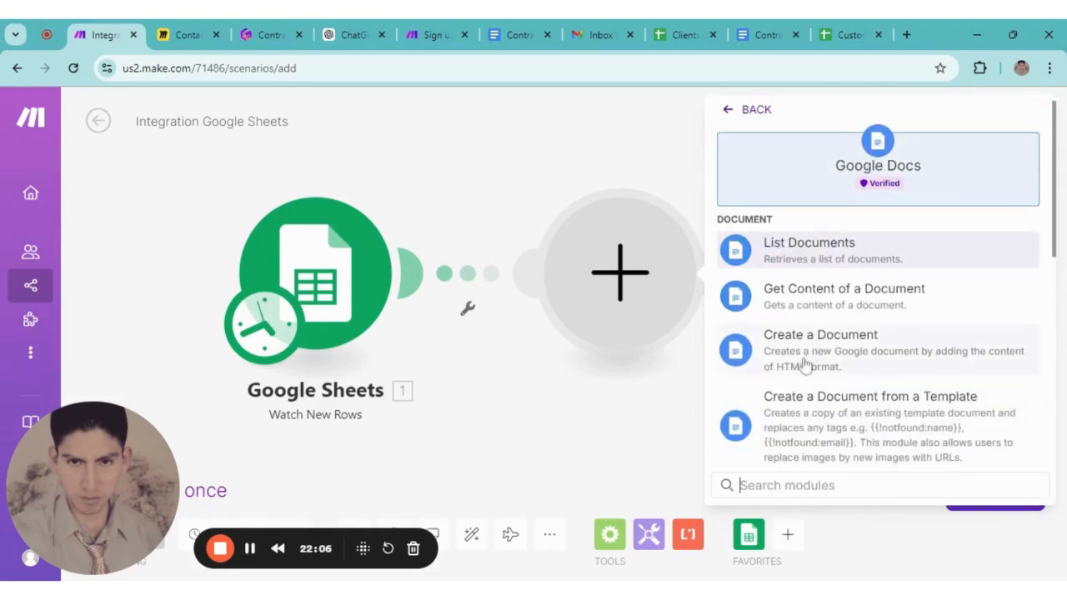
pyautogui.scroll(-2, 803, 365)
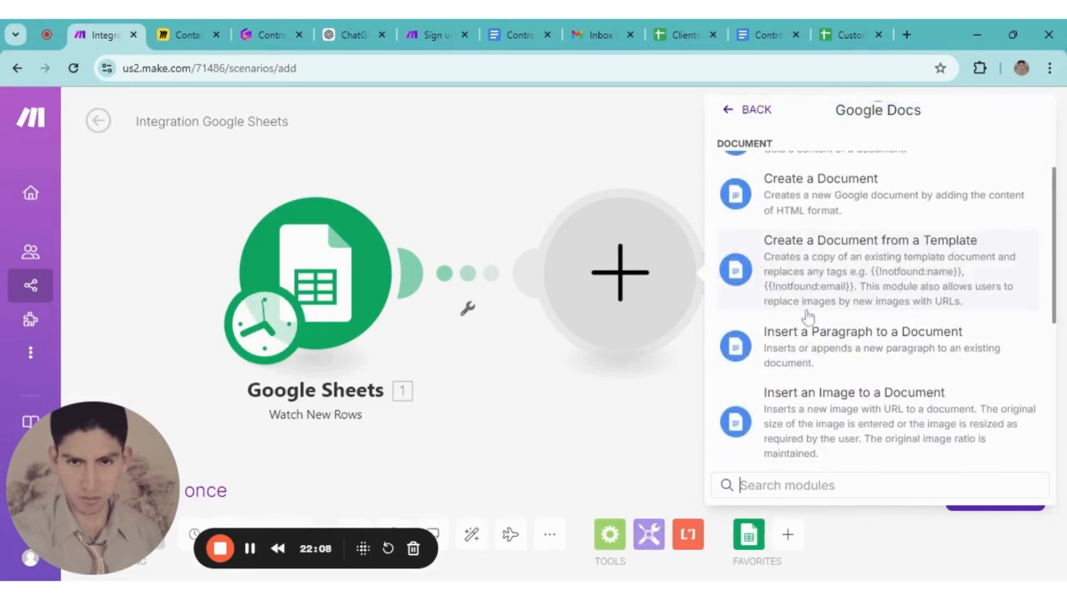
pyautogui.click(846, 261)
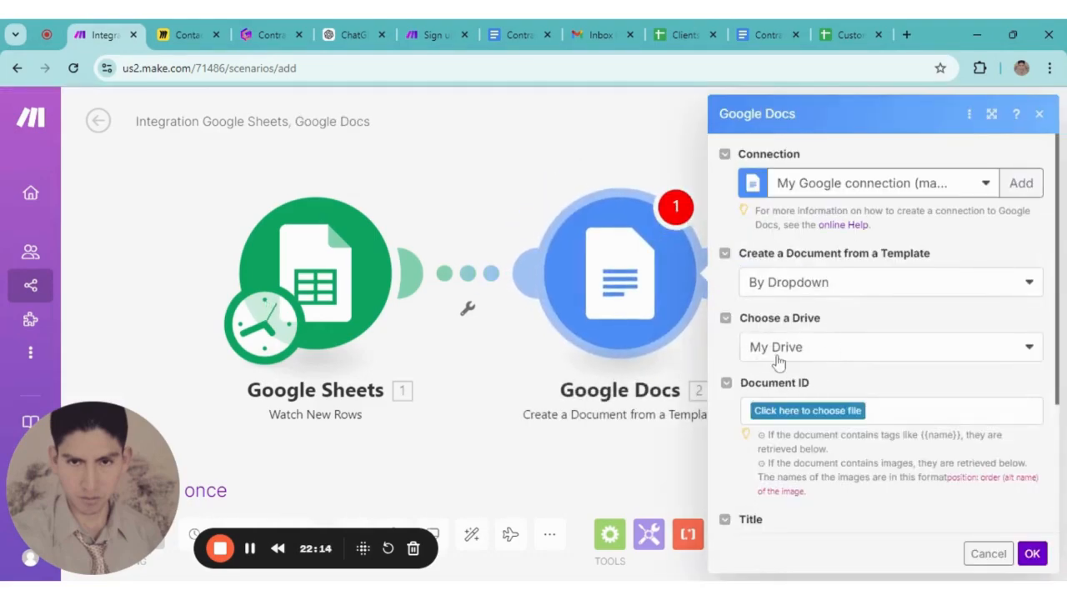
pyautogui.scroll(-1, 793, 369)
# Choose Contract Template as the template document and review its placeholders in Google Docs
pyautogui.click(775, 335)
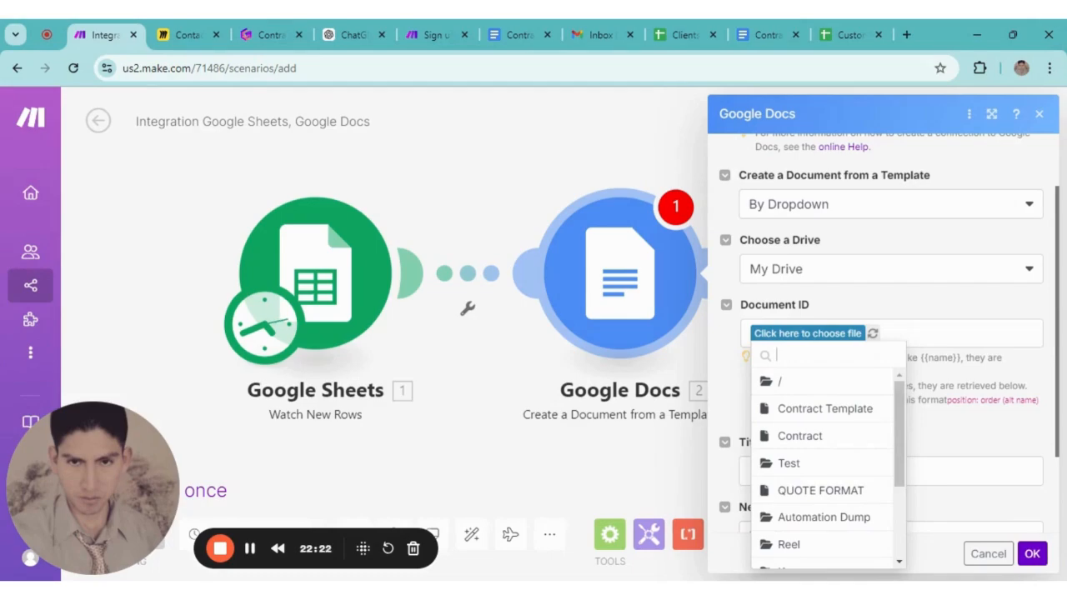
pyautogui.write('contr')
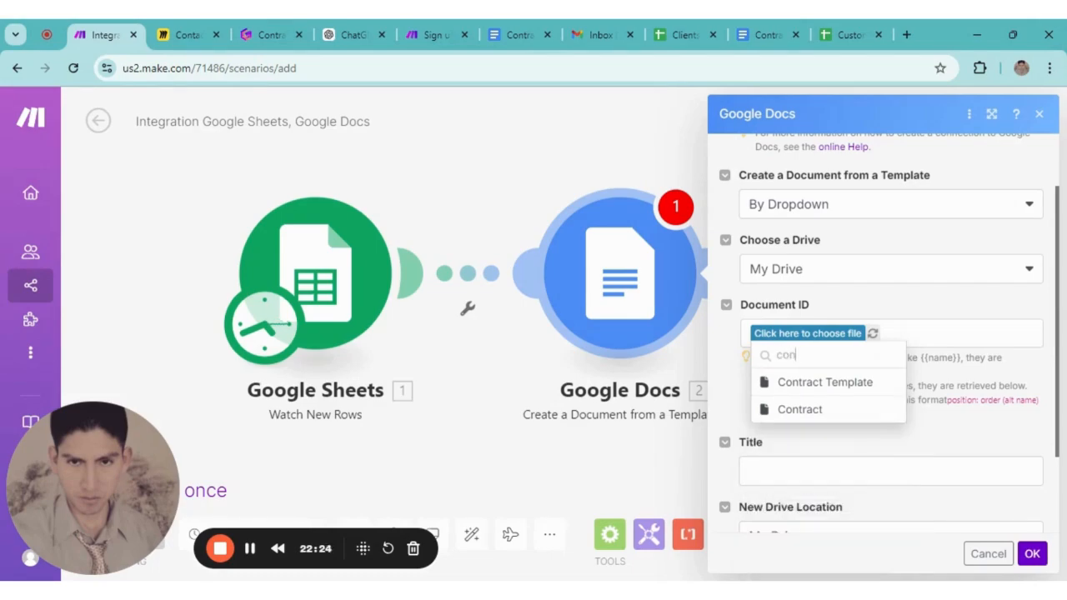
pyautogui.click(813, 382)
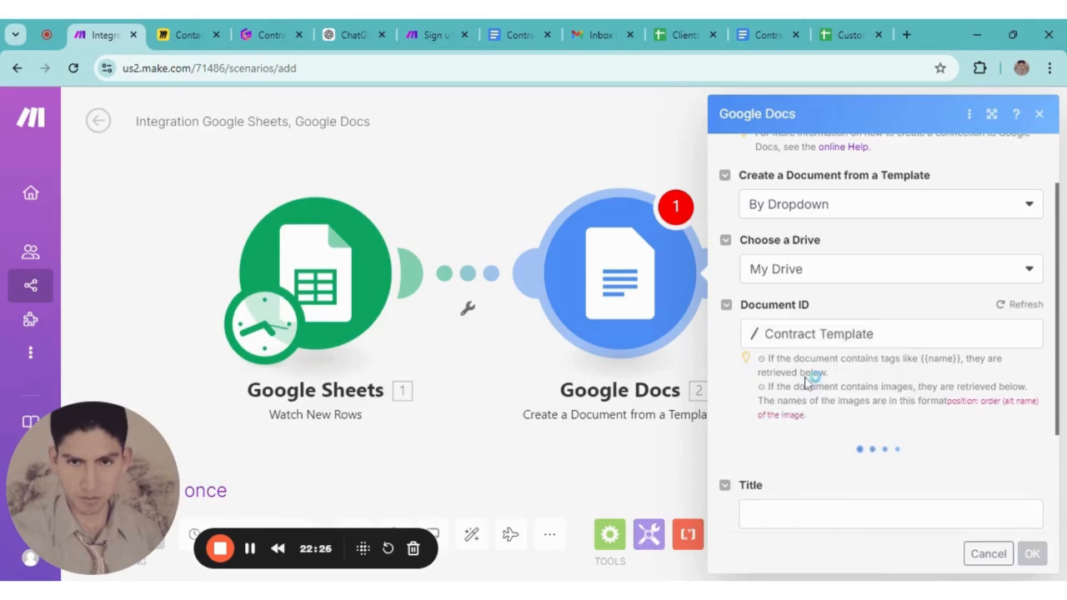
pyautogui.click(764, 33)
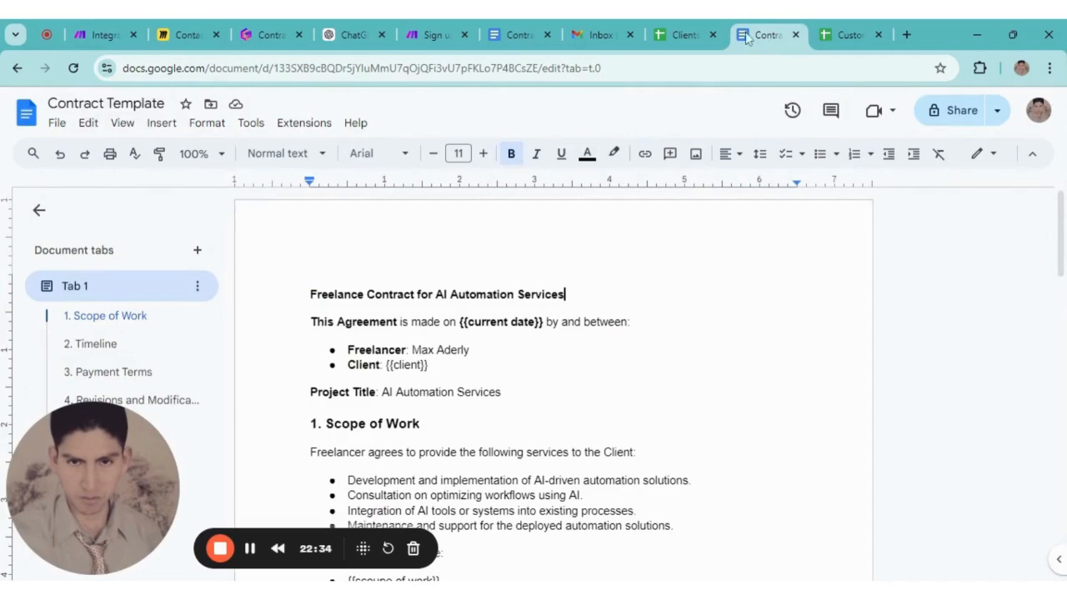
pyautogui.click(104, 35)
pyautogui.scroll(-5, 813, 391)
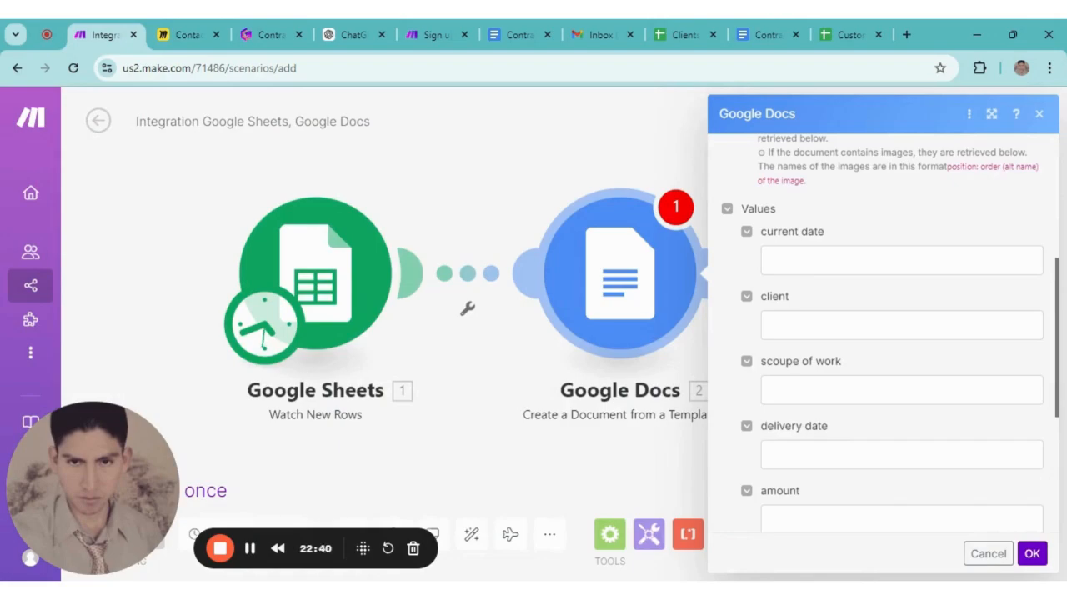
pyautogui.scroll(-2, 765, 321)
pyautogui.scroll(2, 884, 334)
pyautogui.click(765, 261)
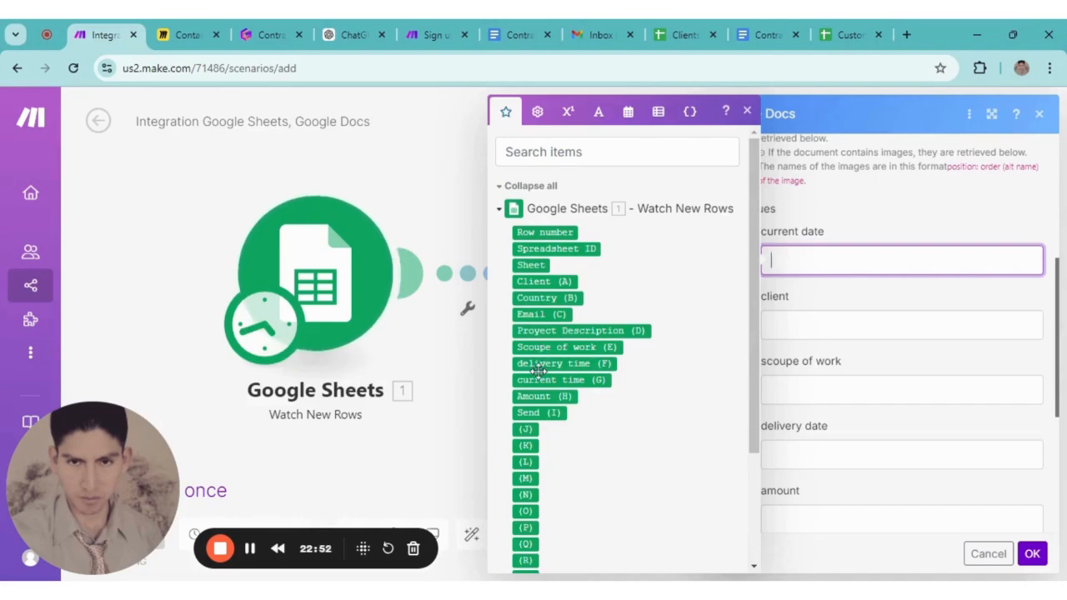
# Map current time (G), Client (A), Scoupe of work (E), delivery time (F) and Amount (H) into the template values
pyautogui.moveTo(536, 367)
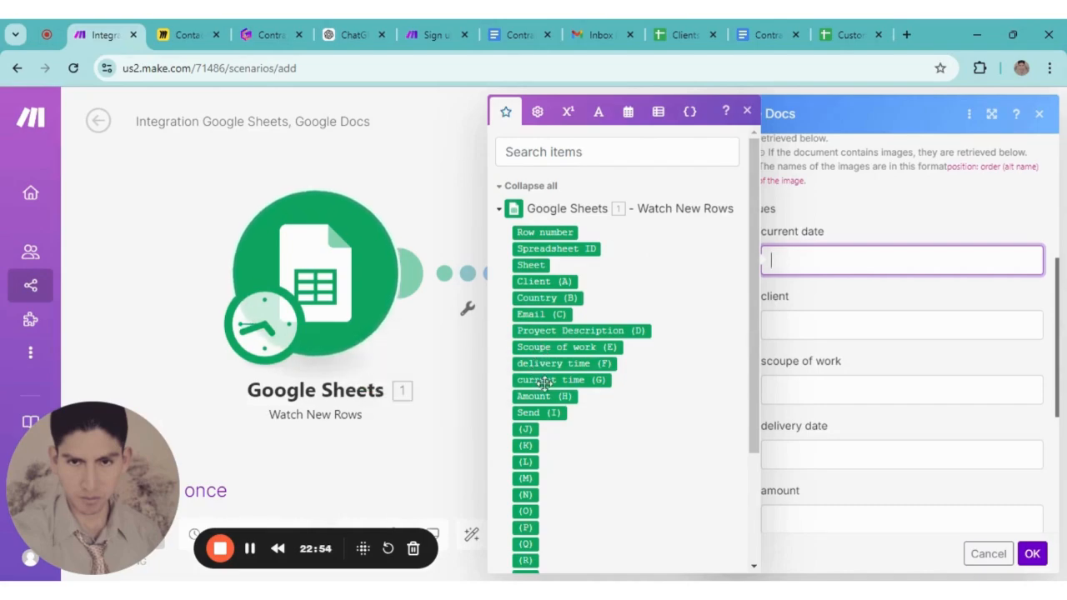
pyautogui.moveTo(563, 383)
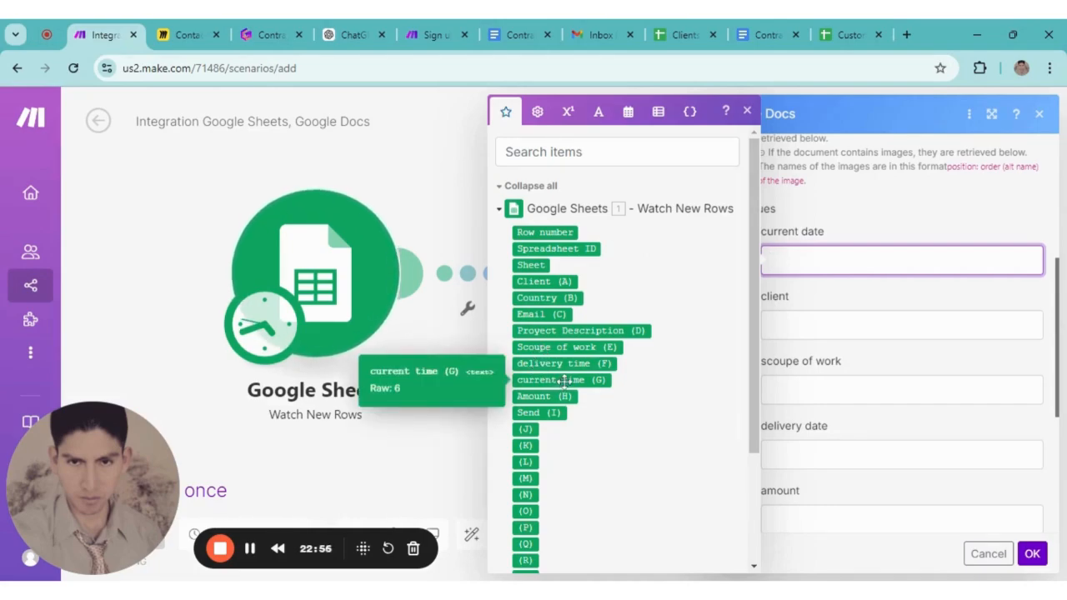
pyautogui.click(564, 382)
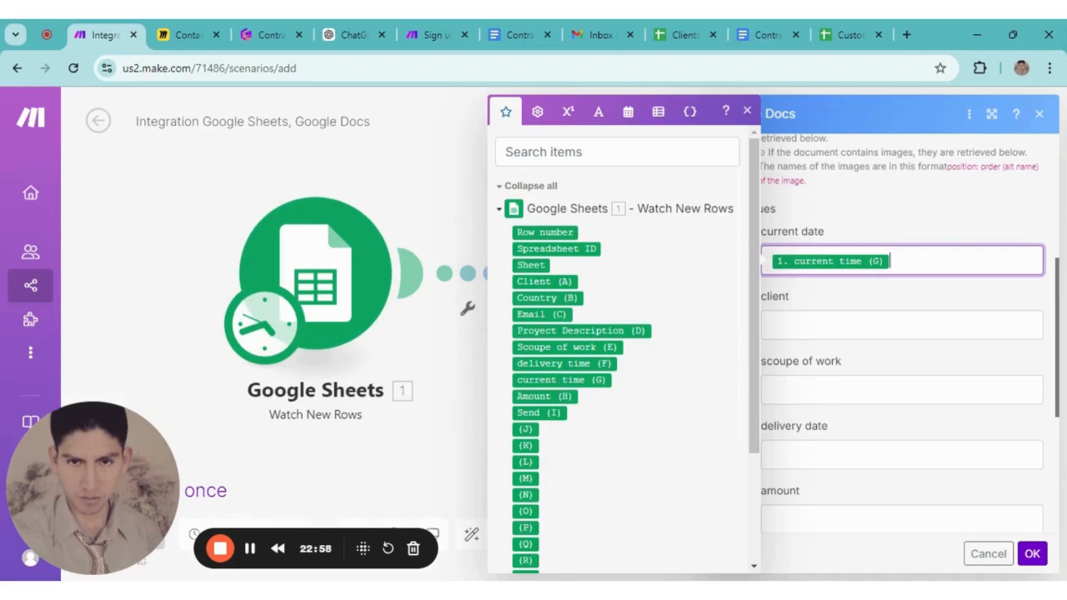
pyautogui.click(842, 325)
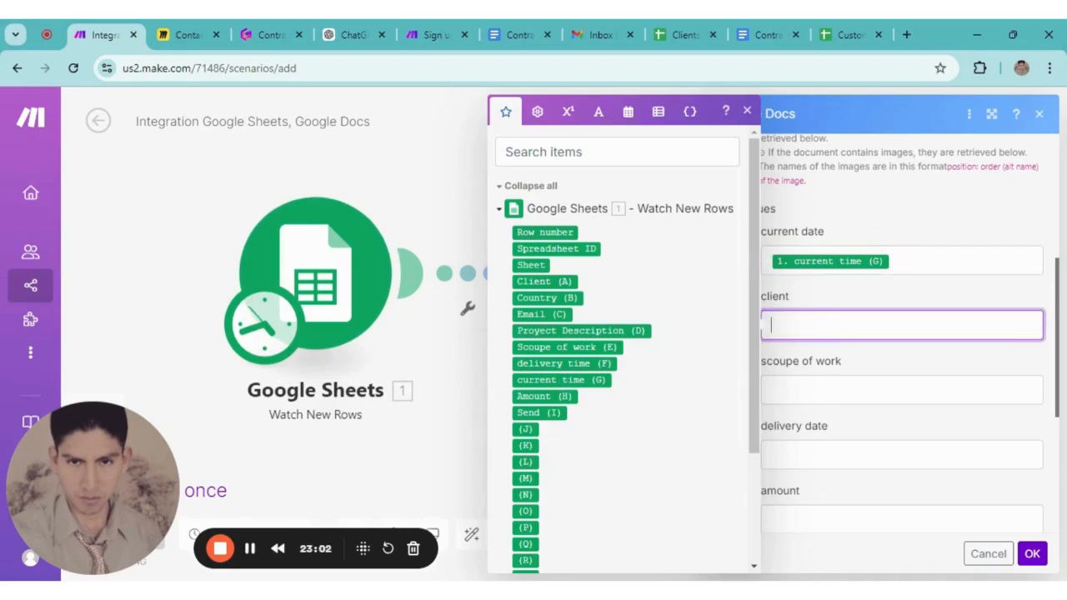
pyautogui.click(546, 282)
pyautogui.click(843, 391)
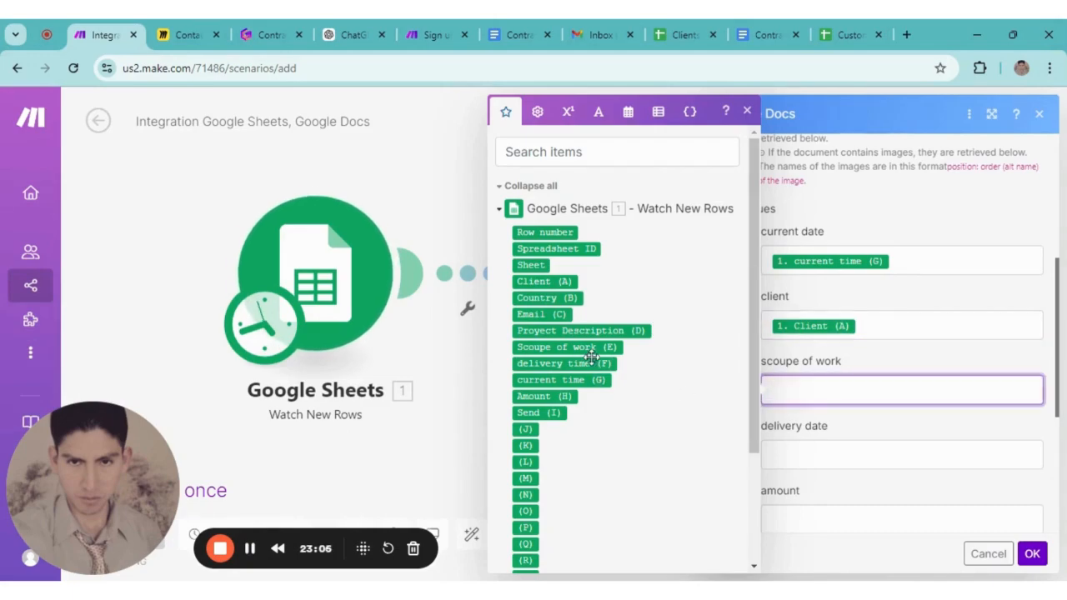
pyautogui.click(583, 347)
pyautogui.scroll(-2, 832, 426)
pyautogui.click(772, 299)
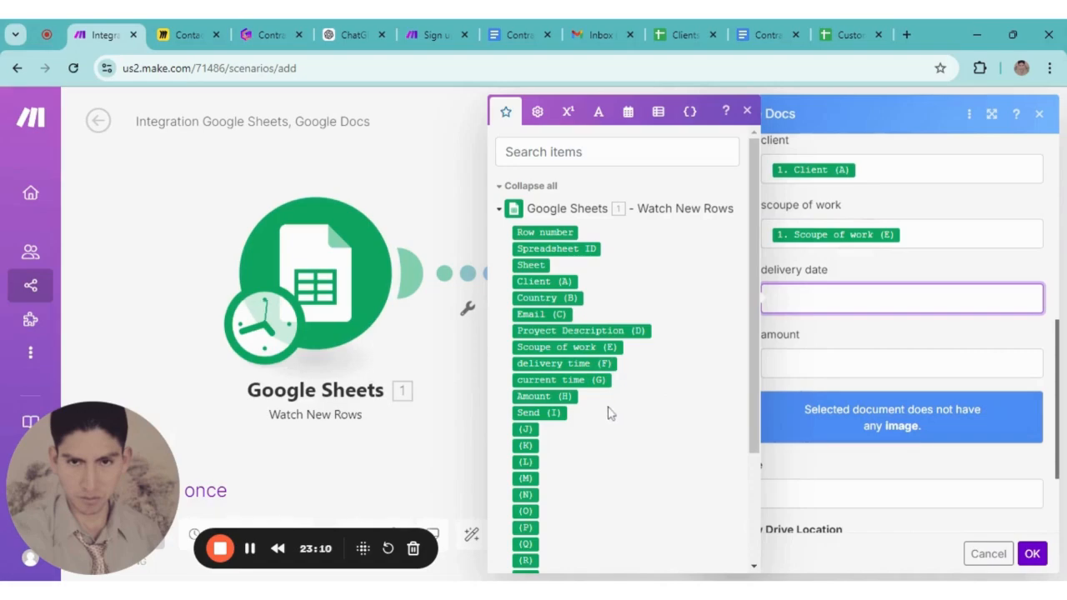
pyautogui.click(574, 364)
pyautogui.scroll(-1, 844, 352)
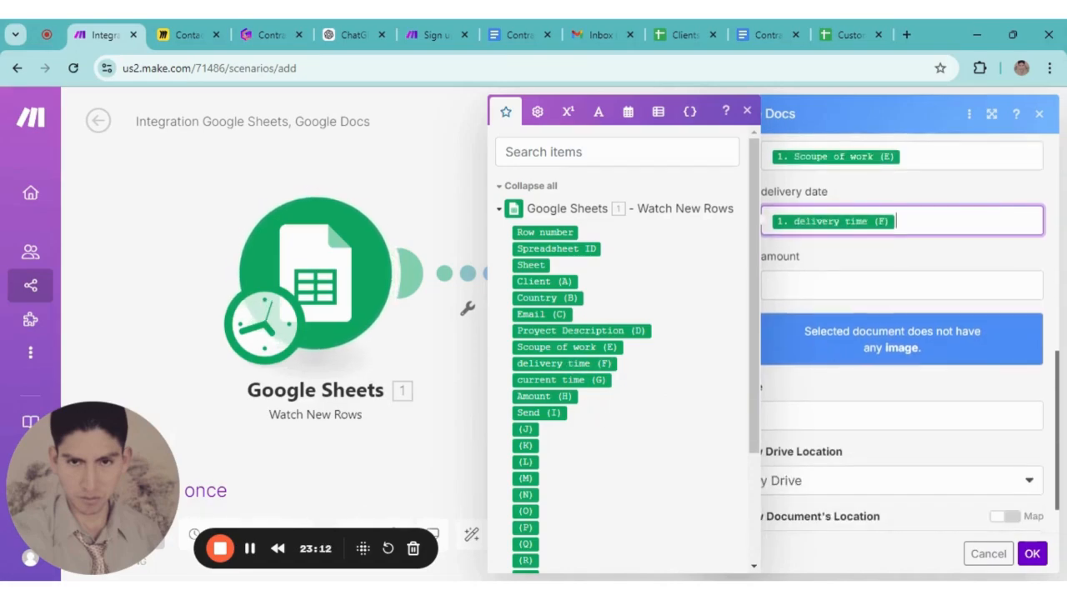
pyautogui.click(544, 396)
pyautogui.scroll(-1, 859, 384)
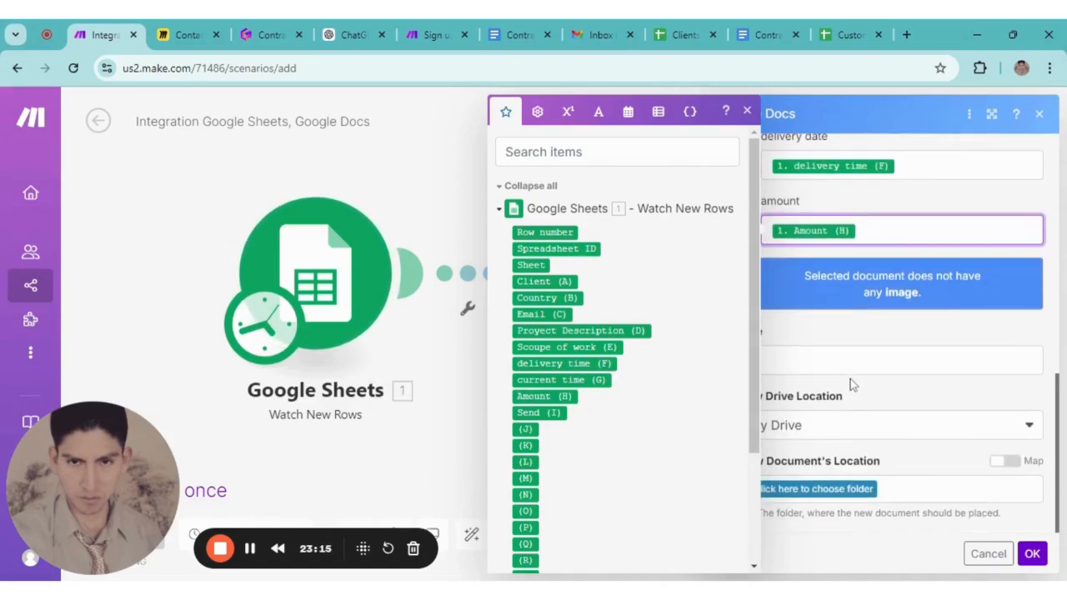
# Set the new document's title to 'Contract' followed by the mapped Client (A)
pyautogui.click(820, 348)
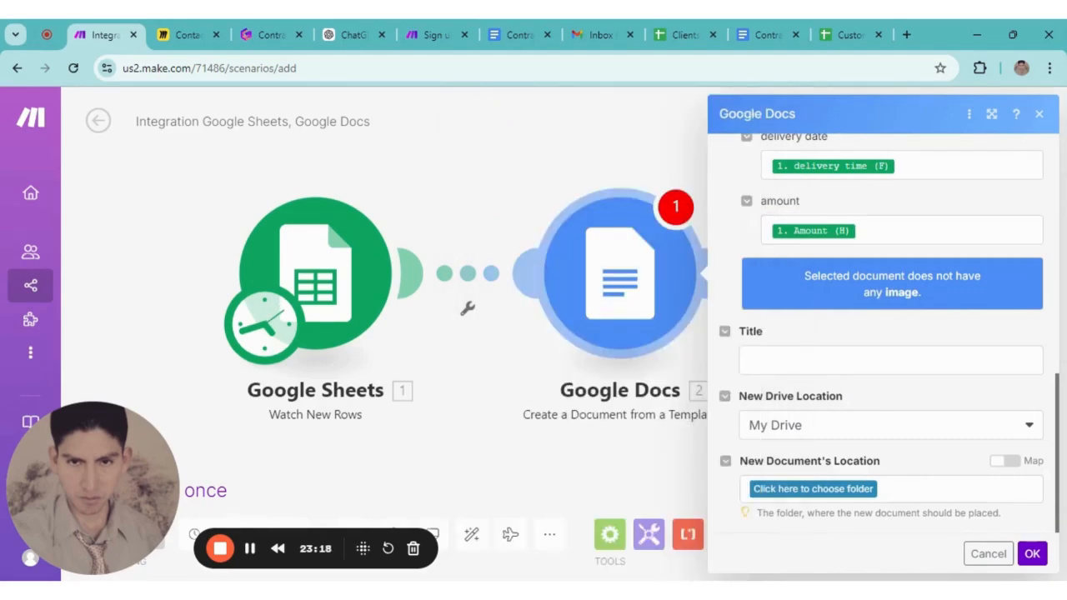
pyautogui.click(833, 360)
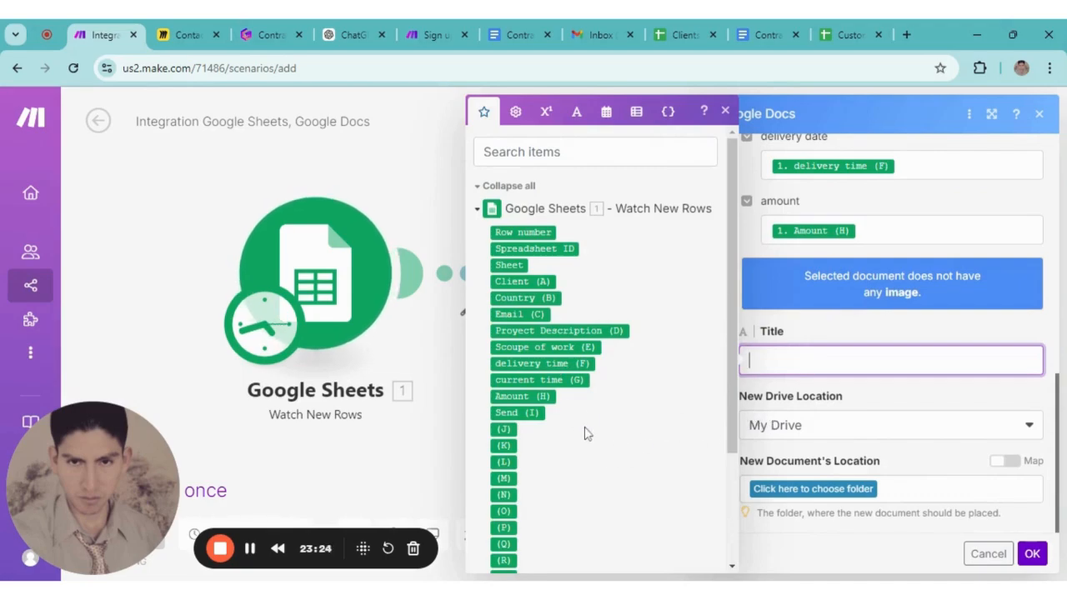
pyautogui.write('Contract')
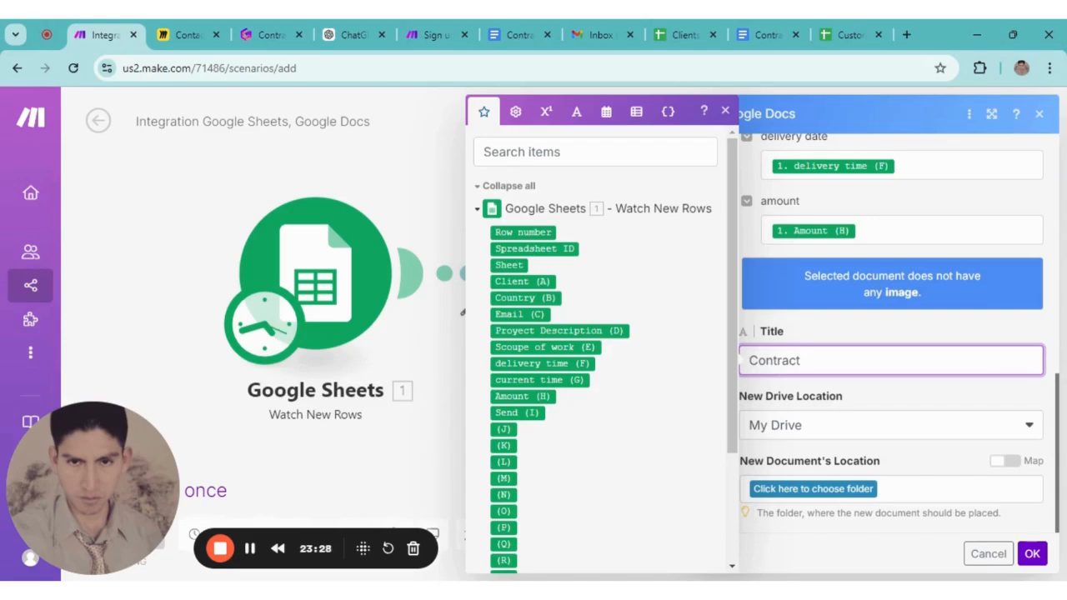
pyautogui.click(524, 283)
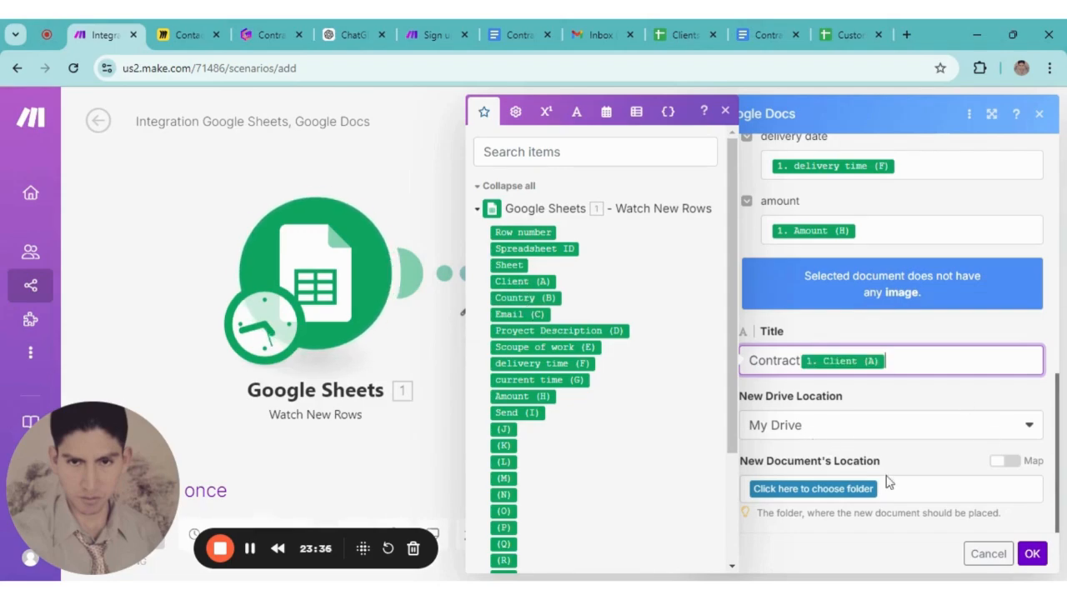
pyautogui.click(819, 560)
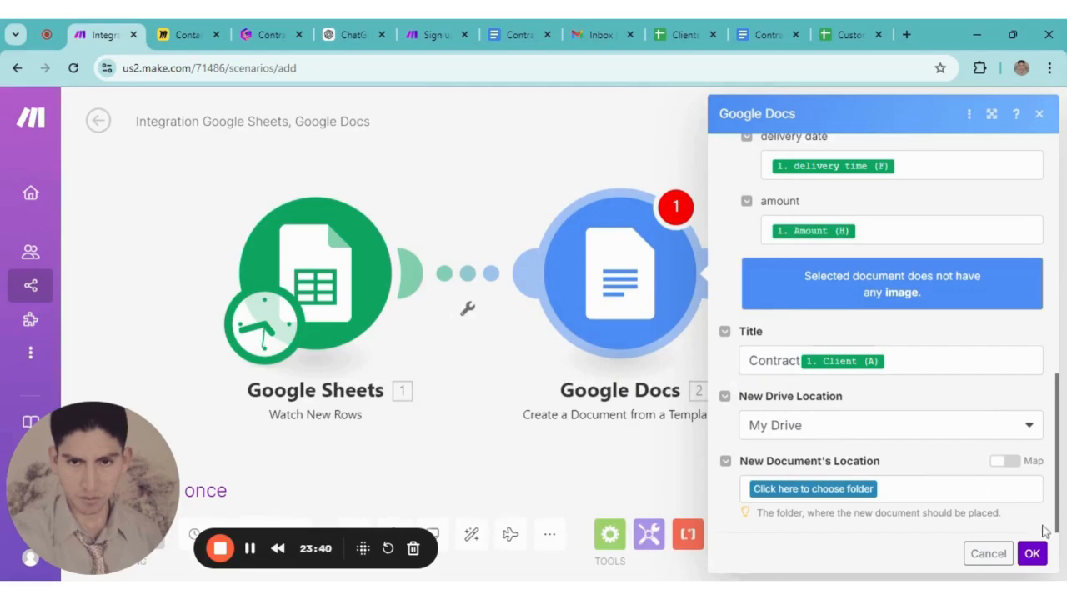
# Choose the Test folder as the new document's location
pyautogui.click(1034, 555)
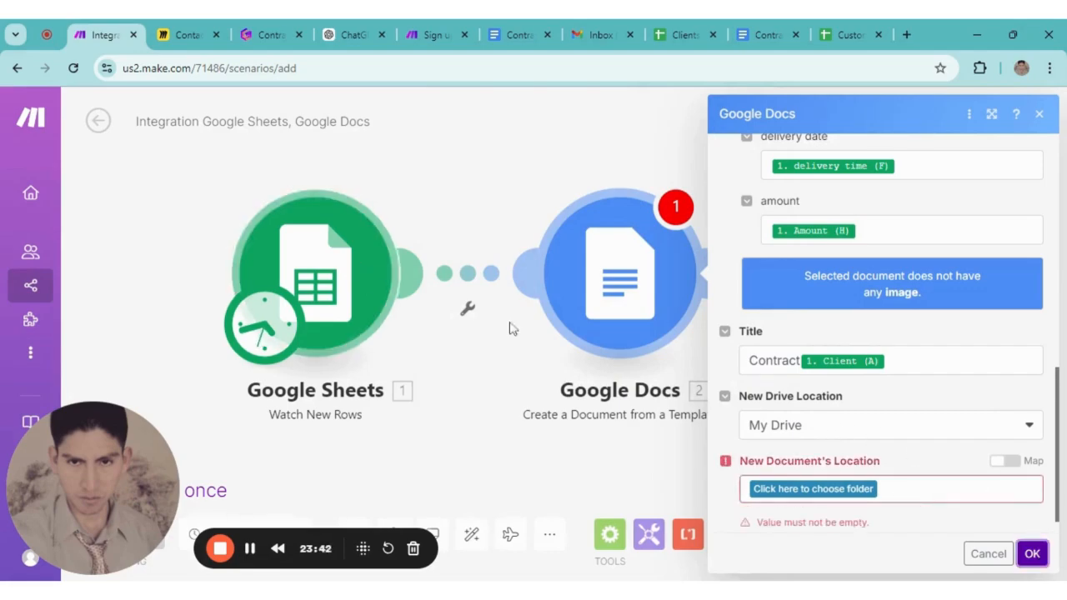
pyautogui.click(800, 492)
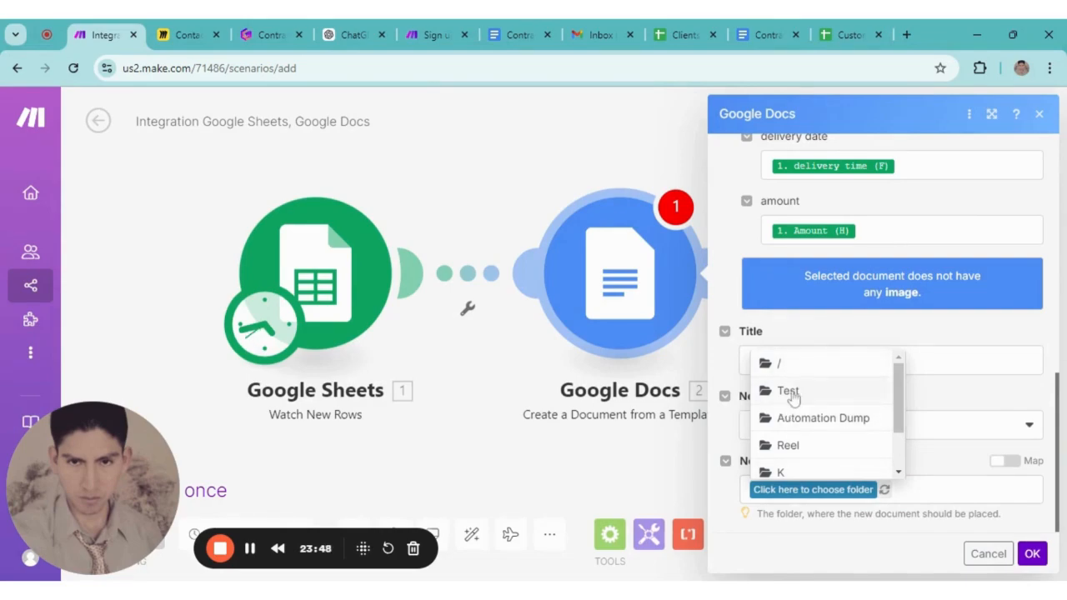
pyautogui.click(787, 398)
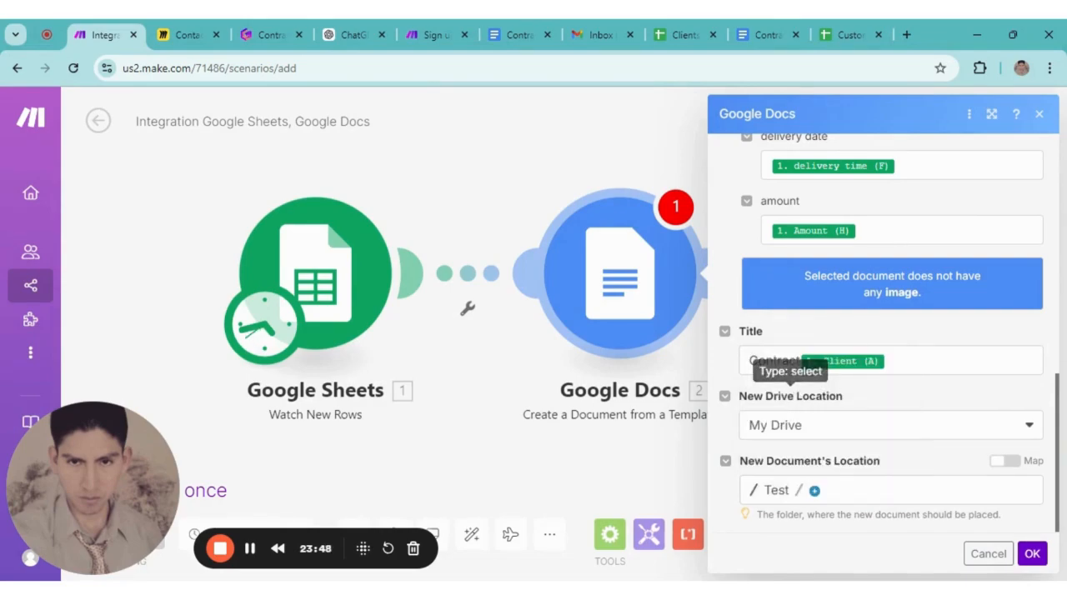
pyautogui.scroll(8, 834, 435)
pyautogui.scroll(-7, 835, 477)
pyautogui.scroll(-1, 835, 477)
# Save the template step and add a Google Docs Download a Document module after it
pyautogui.click(1032, 555)
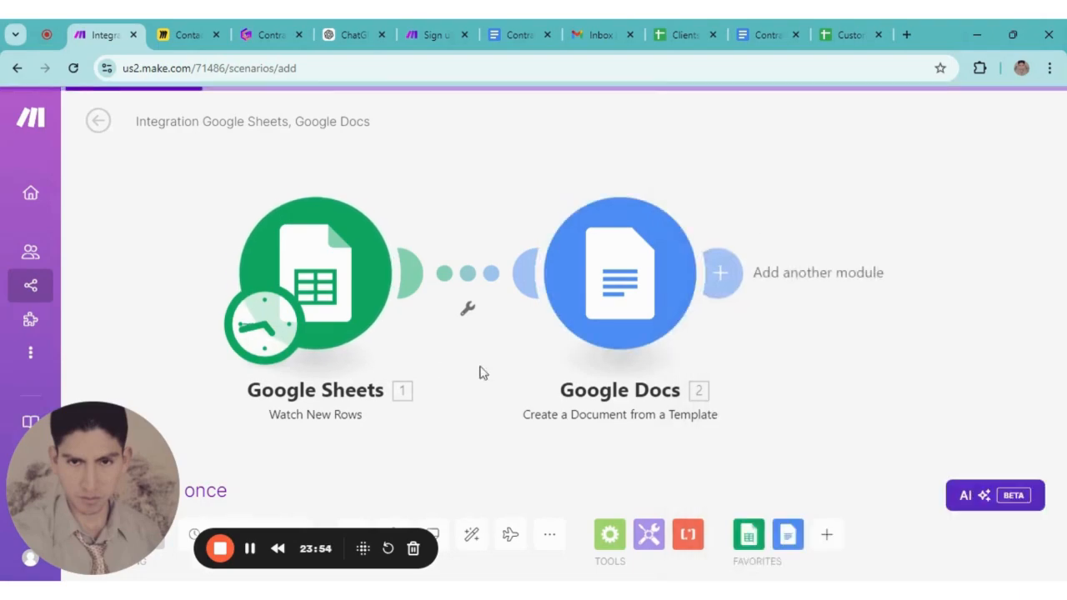
pyautogui.moveTo(686, 145); pyautogui.dragTo(520, 137)
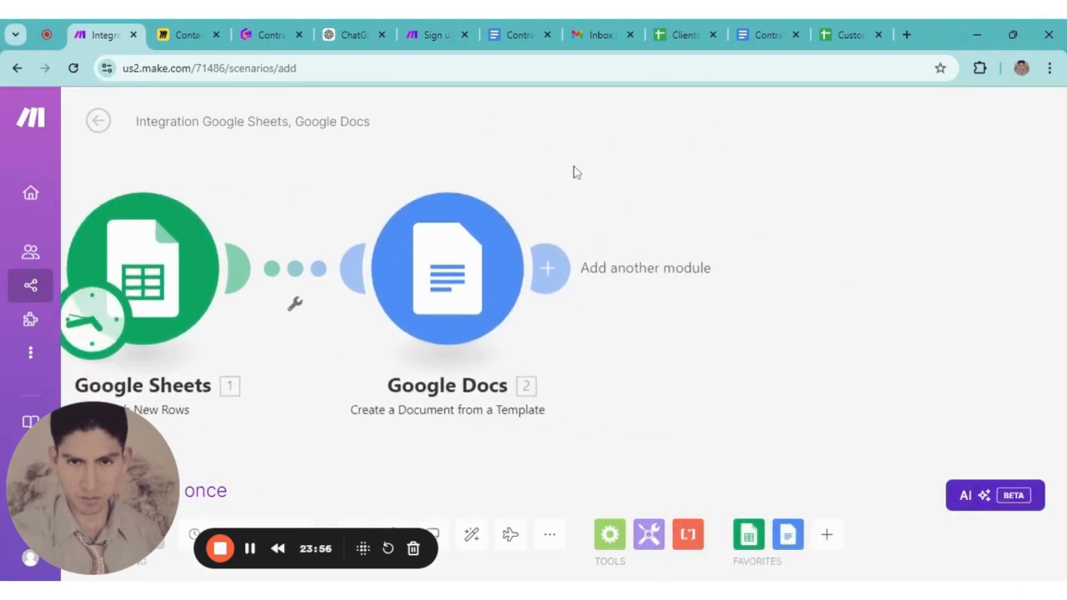
pyautogui.moveTo(573, 172); pyautogui.dragTo(607, 161)
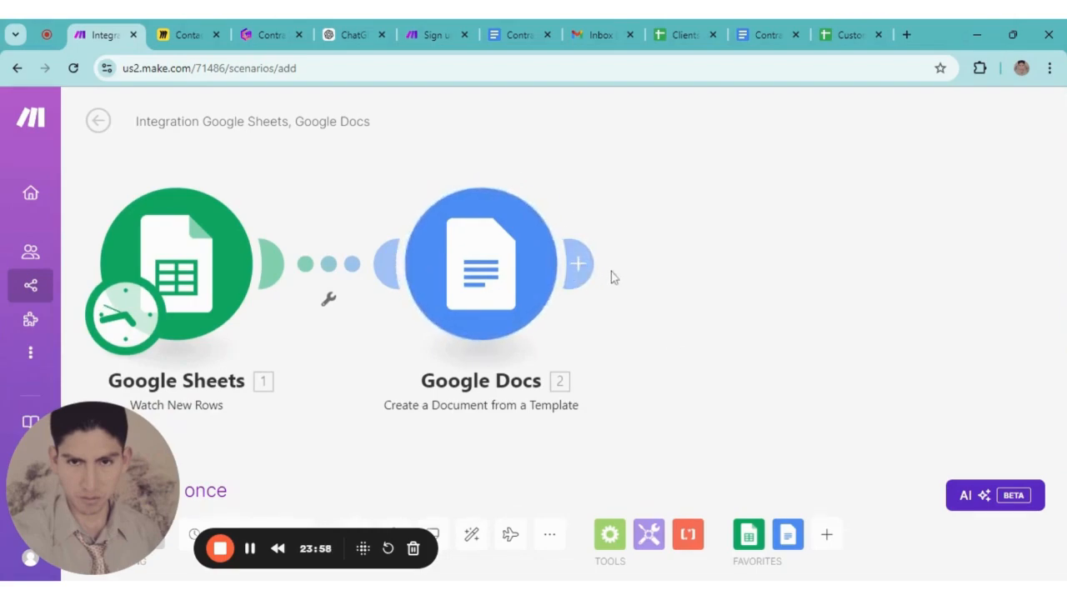
pyautogui.click(583, 265)
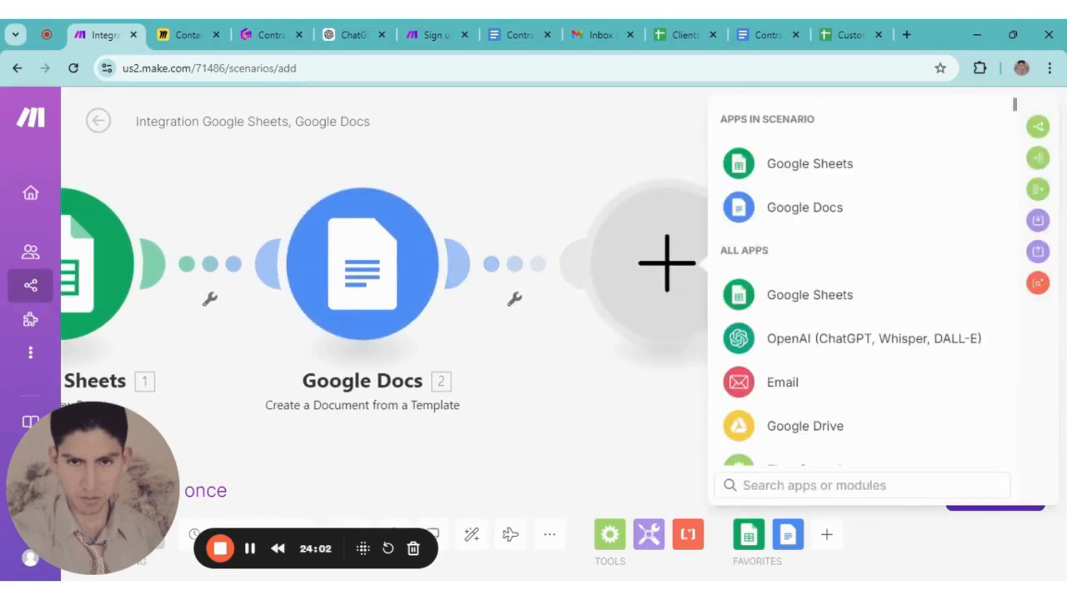
pyautogui.click(799, 212)
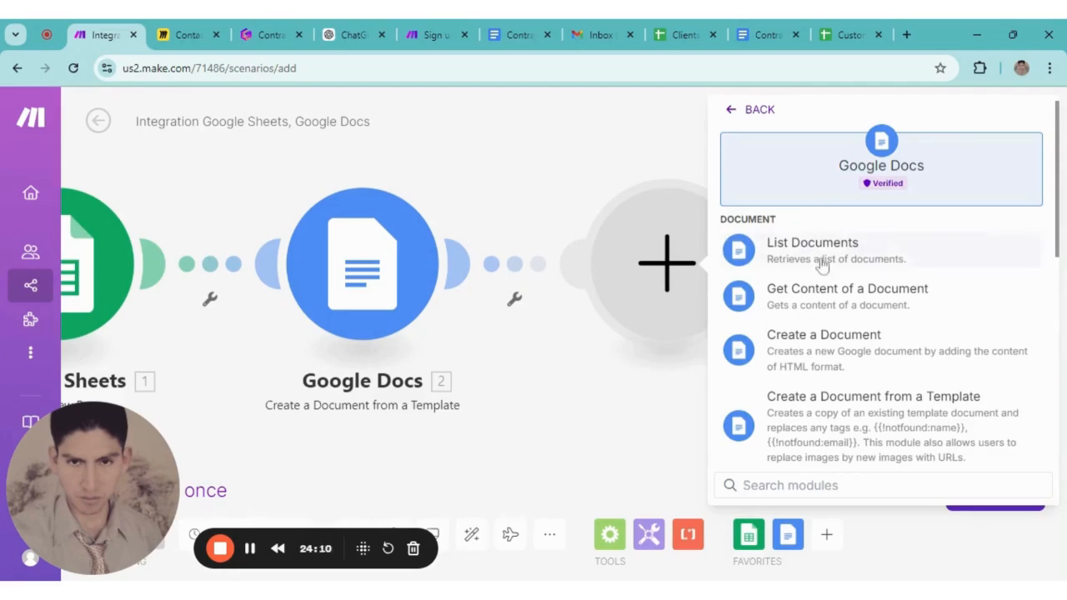
pyautogui.scroll(-2, 817, 338)
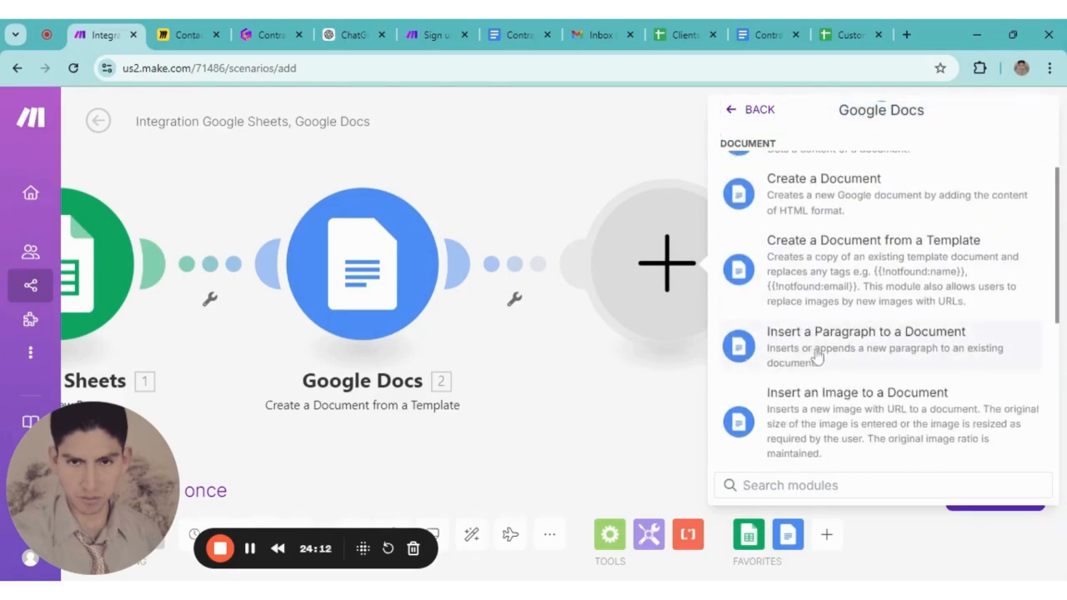
pyautogui.scroll(-3, 817, 356)
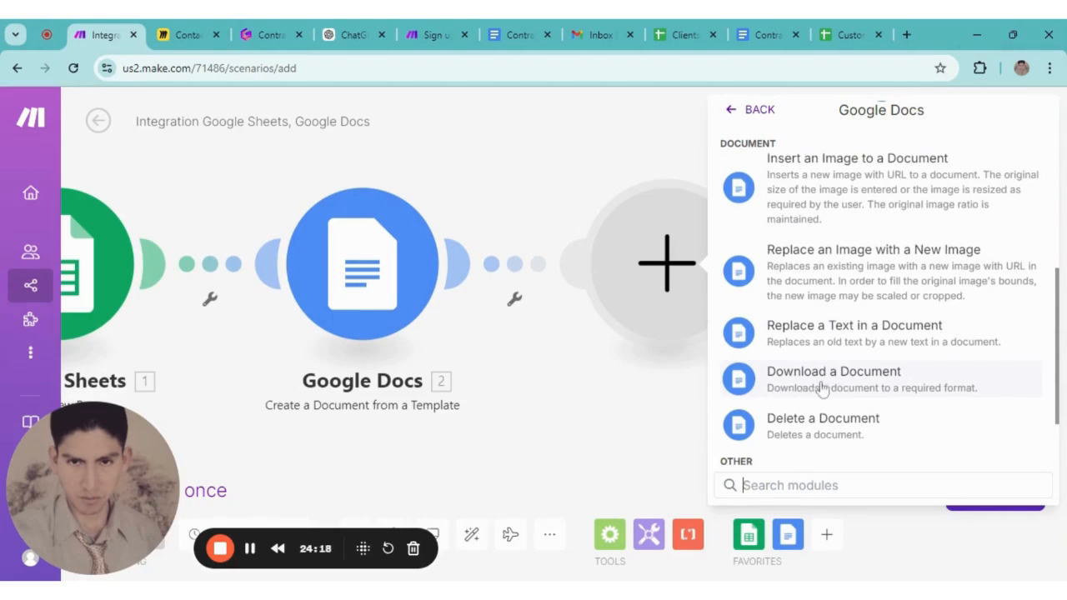
pyautogui.click(803, 392)
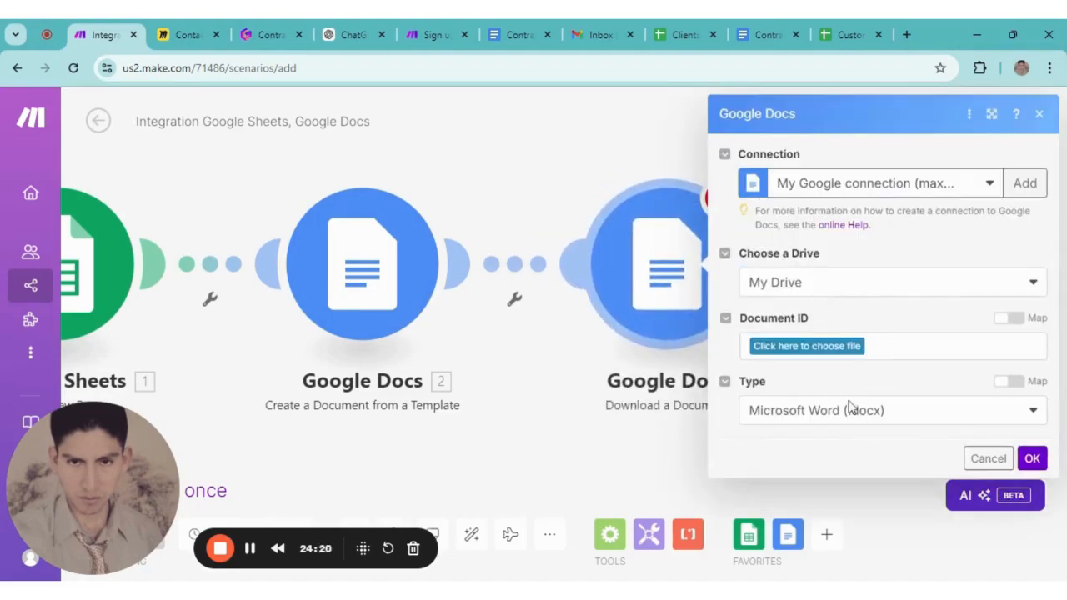
# Map the download's Document ID to '2. Document ID' from the created document
pyautogui.click(791, 350)
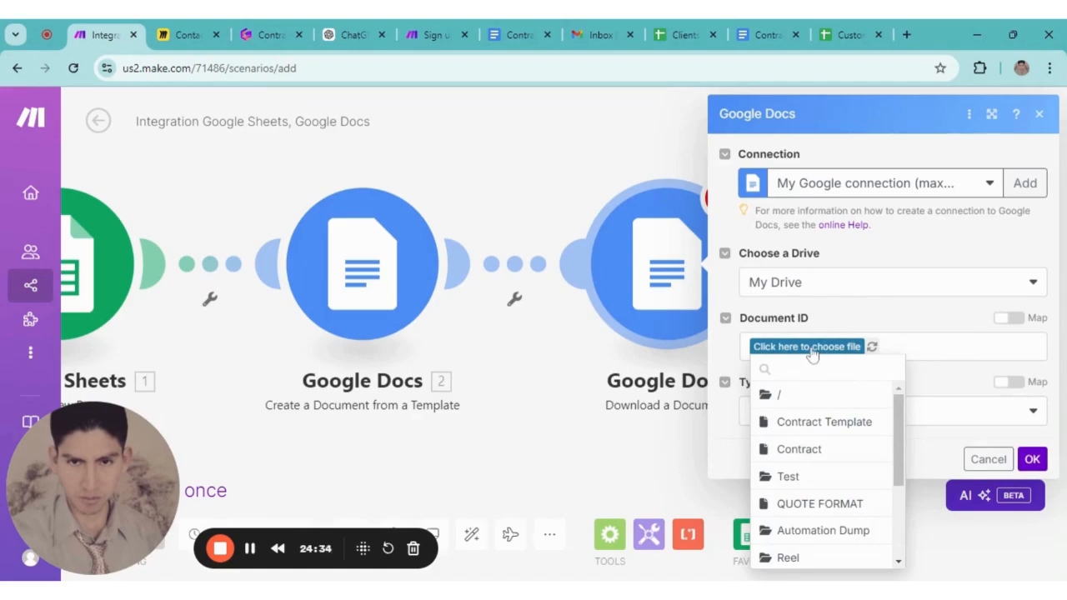
pyautogui.click(1010, 317)
pyautogui.click(893, 347)
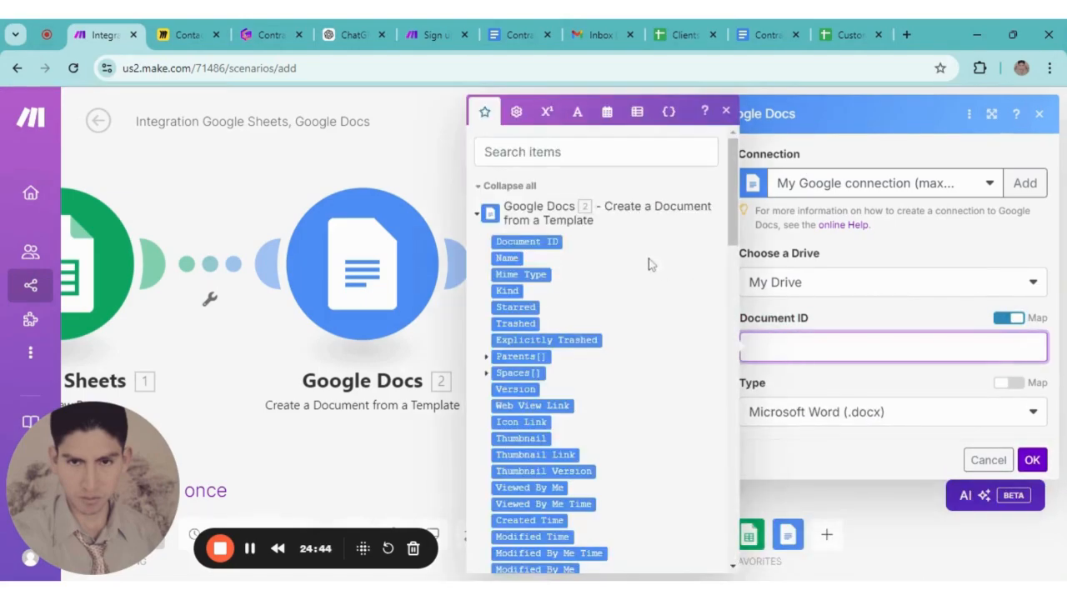
pyautogui.click(526, 242)
pyautogui.click(837, 385)
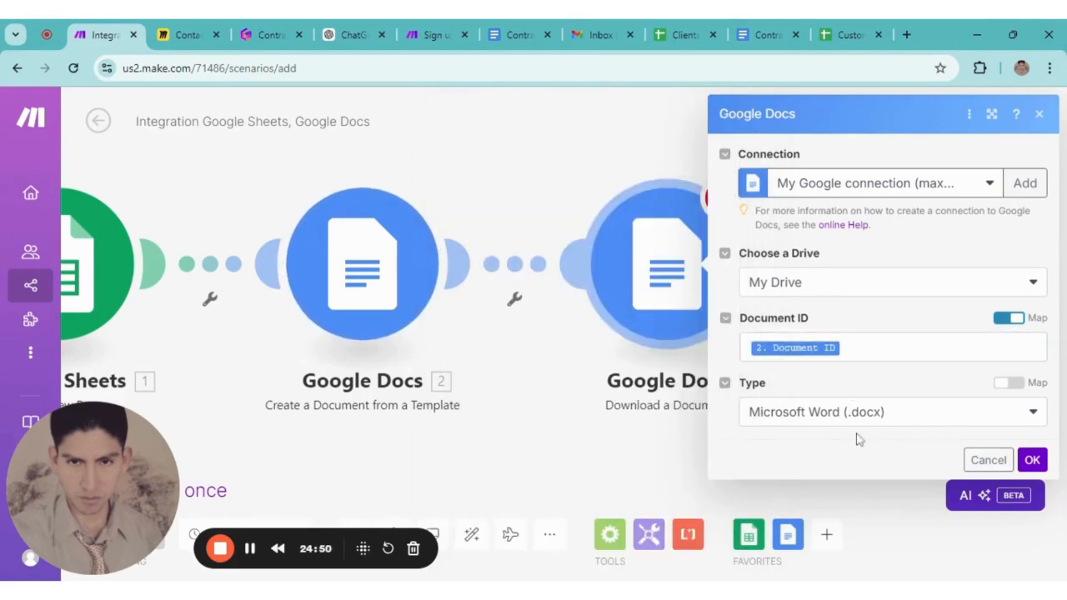
# Set the download type to PDF Document (.pdf) and save the step
pyautogui.click(1034, 415)
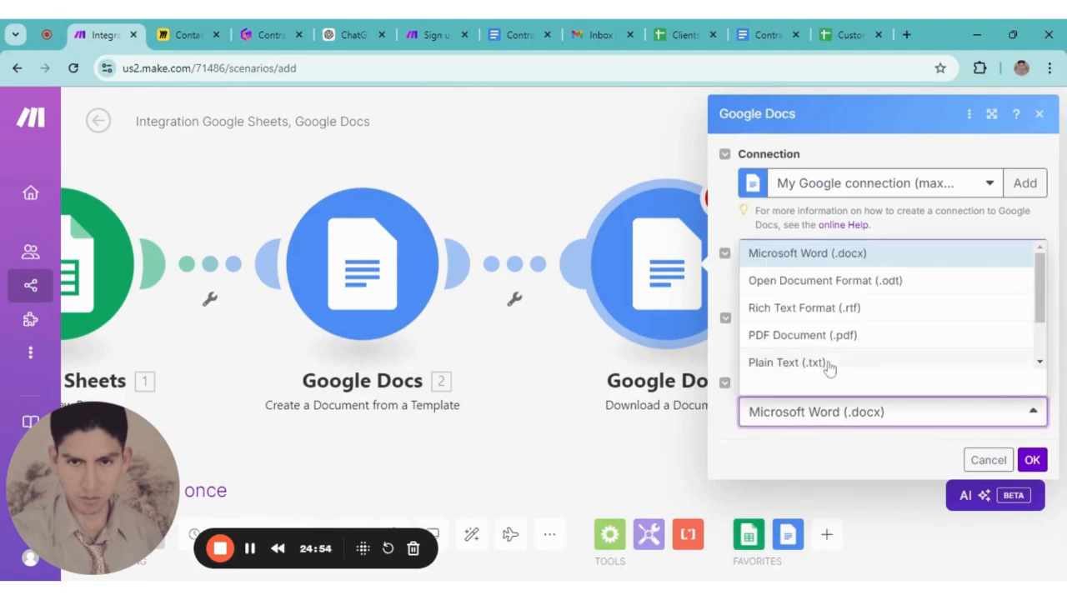
pyautogui.click(802, 338)
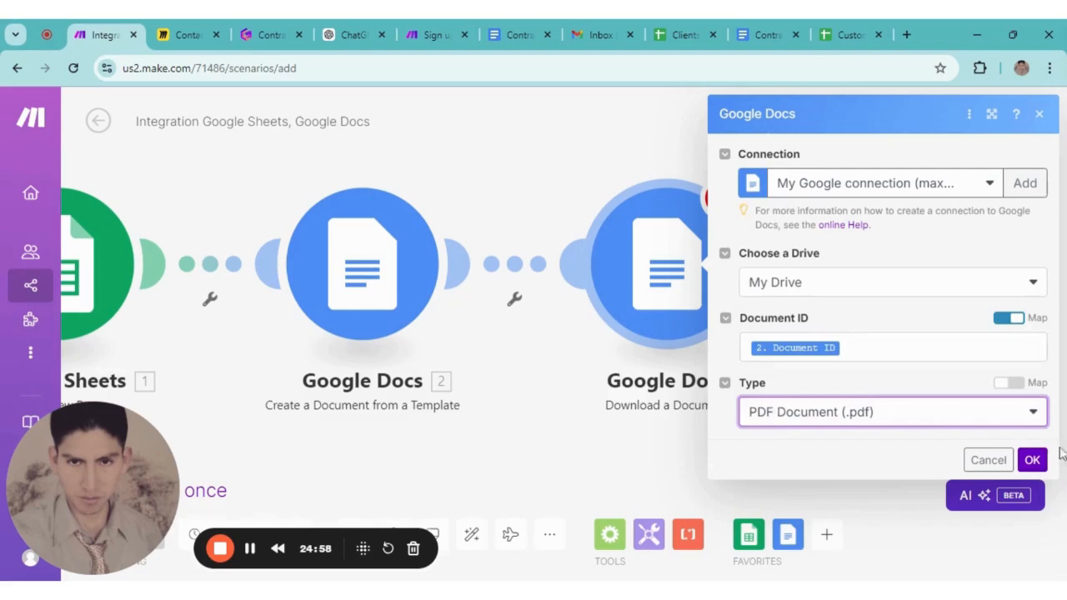
pyautogui.click(1033, 462)
pyautogui.moveTo(891, 313); pyautogui.dragTo(738, 356)
pyautogui.scroll(-1, 678, 306)
pyautogui.scroll(-1, 746, 332)
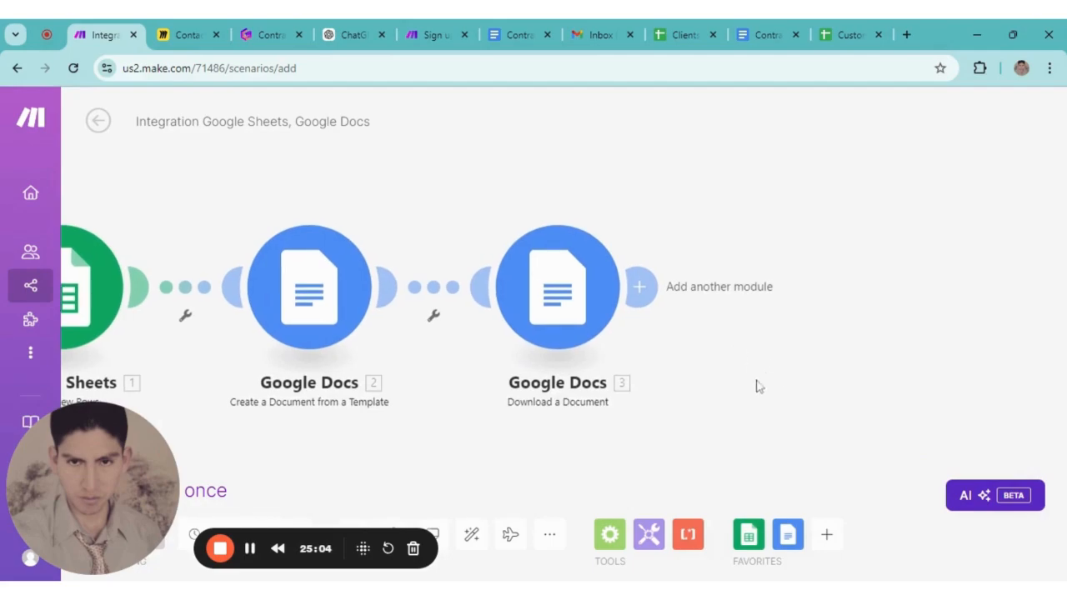
# Search 'emai' and add the built-in Email app's Send an Email module after the download step
pyautogui.click(639, 287)
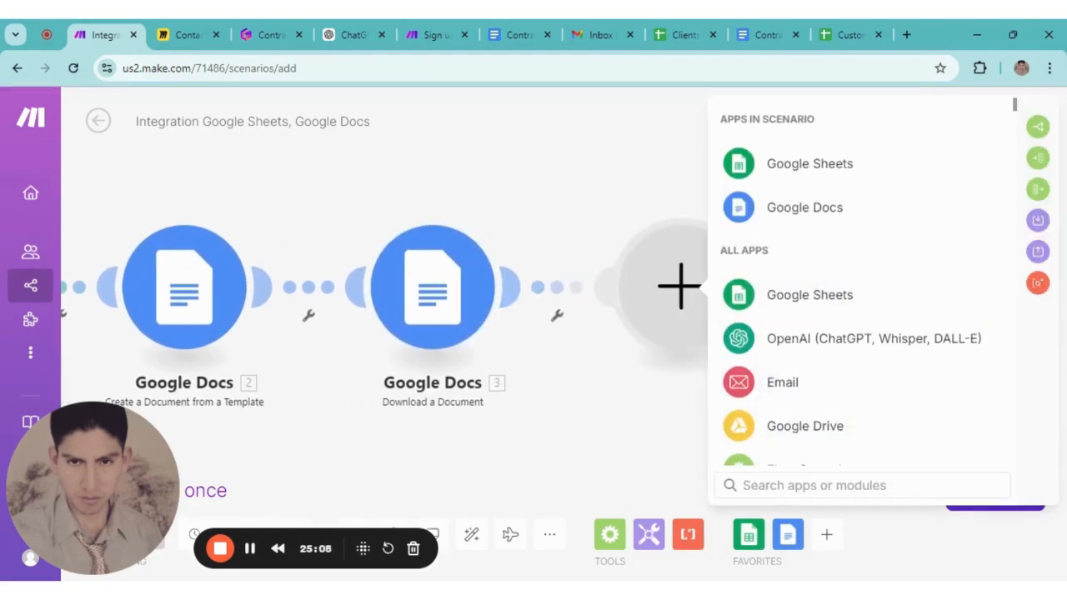
pyautogui.click(769, 482)
pyautogui.write('email')
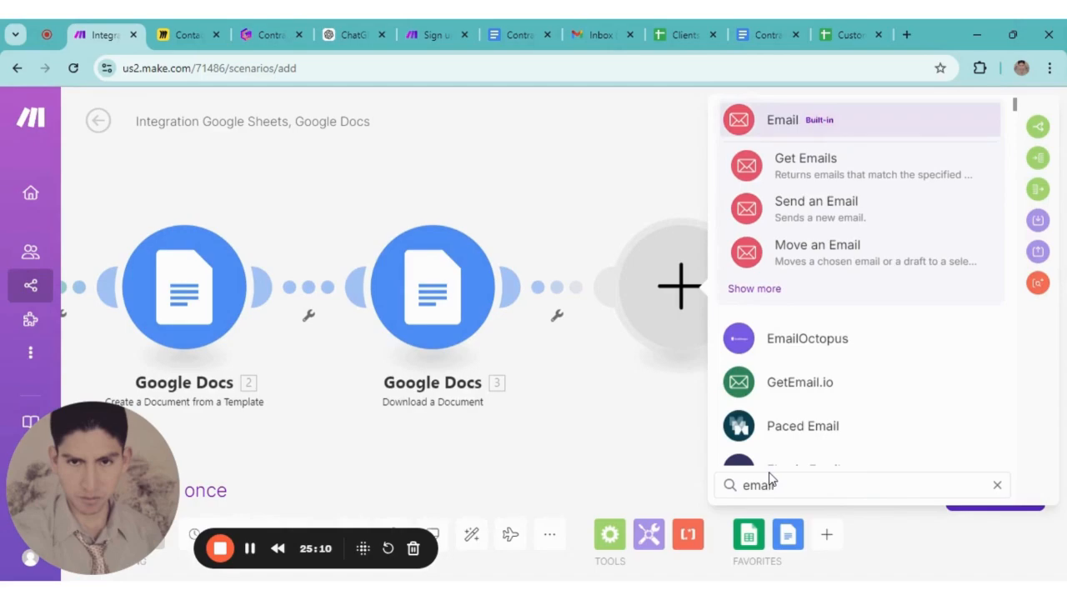
pyautogui.click(783, 130)
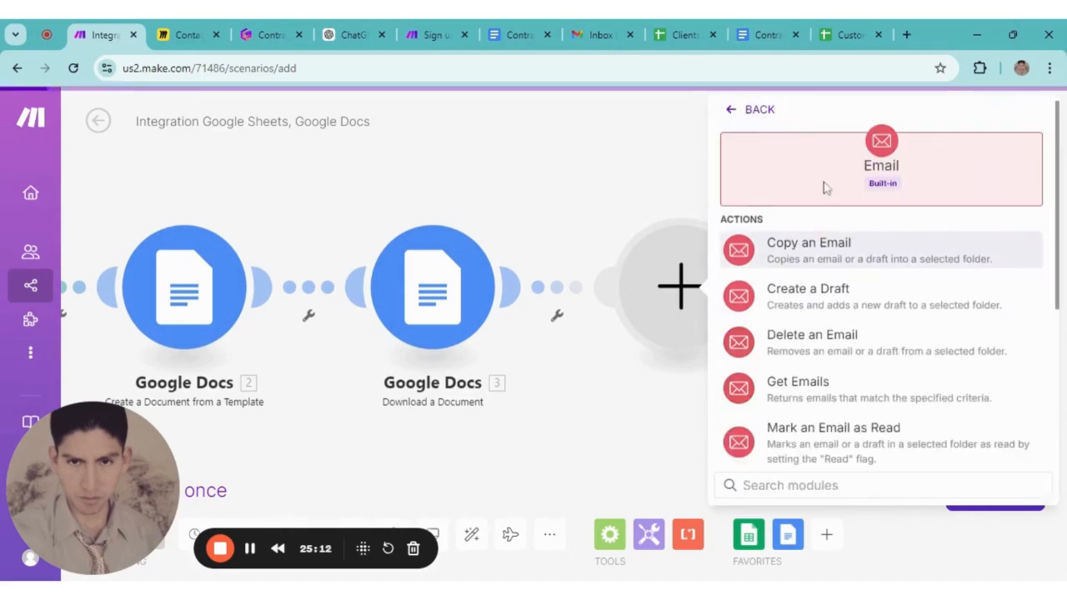
pyautogui.scroll(-1, 817, 329)
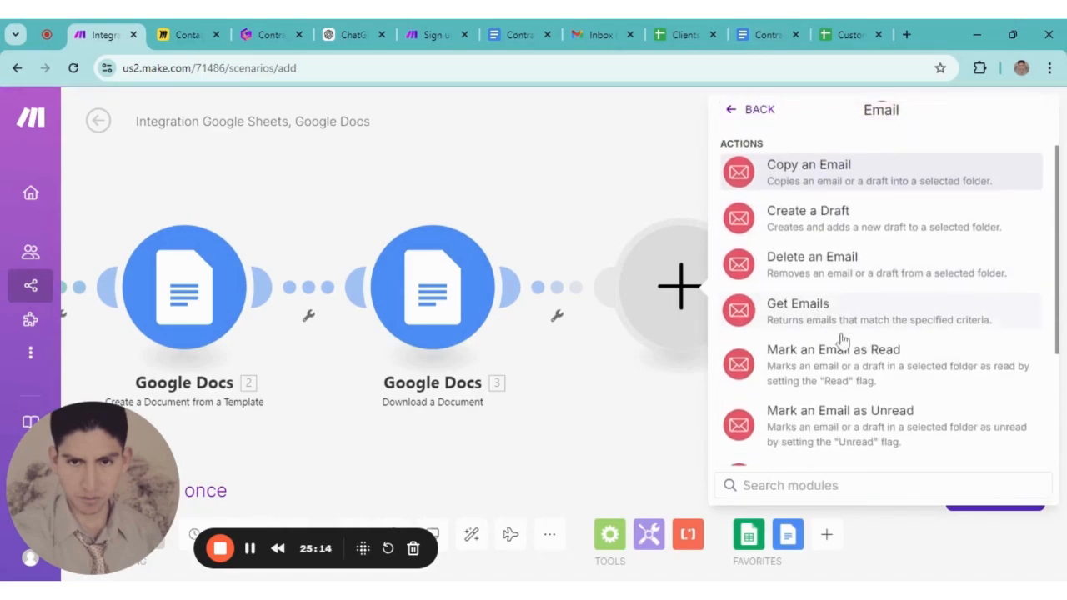
pyautogui.scroll(-3, 818, 329)
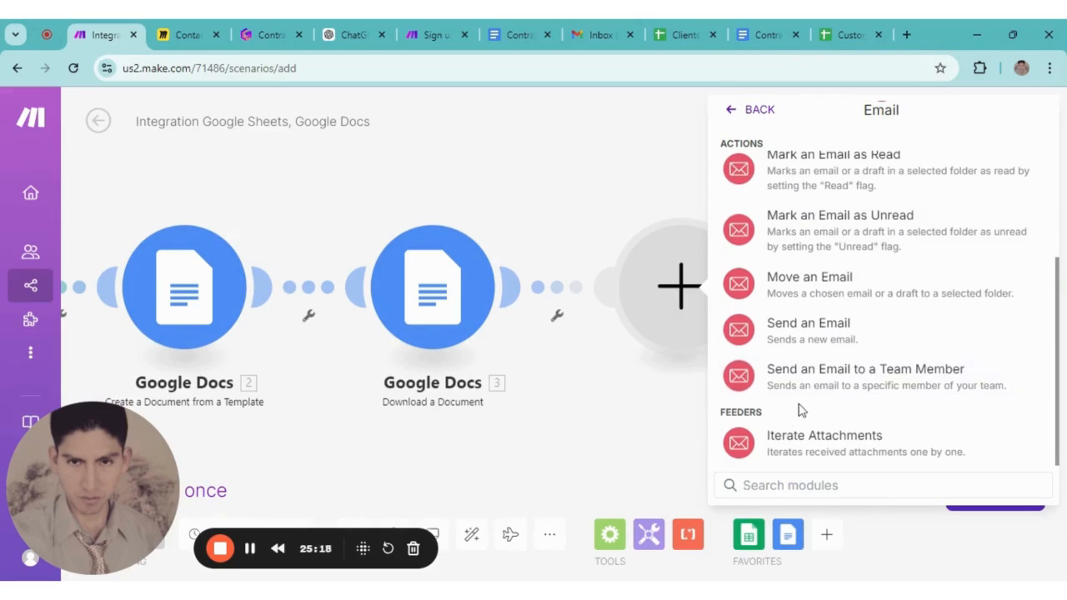
pyautogui.click(799, 335)
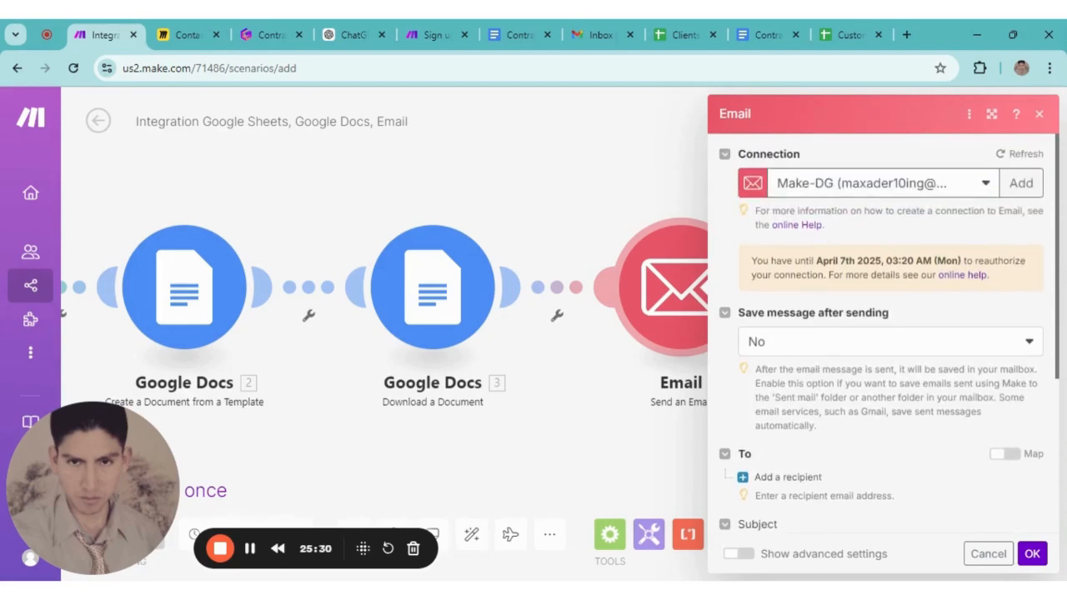
# Add a recipient and map its Email address 1 to the Google Sheets Email (C) value
pyautogui.scroll(-1, 788, 370)
pyautogui.scroll(-2, 775, 334)
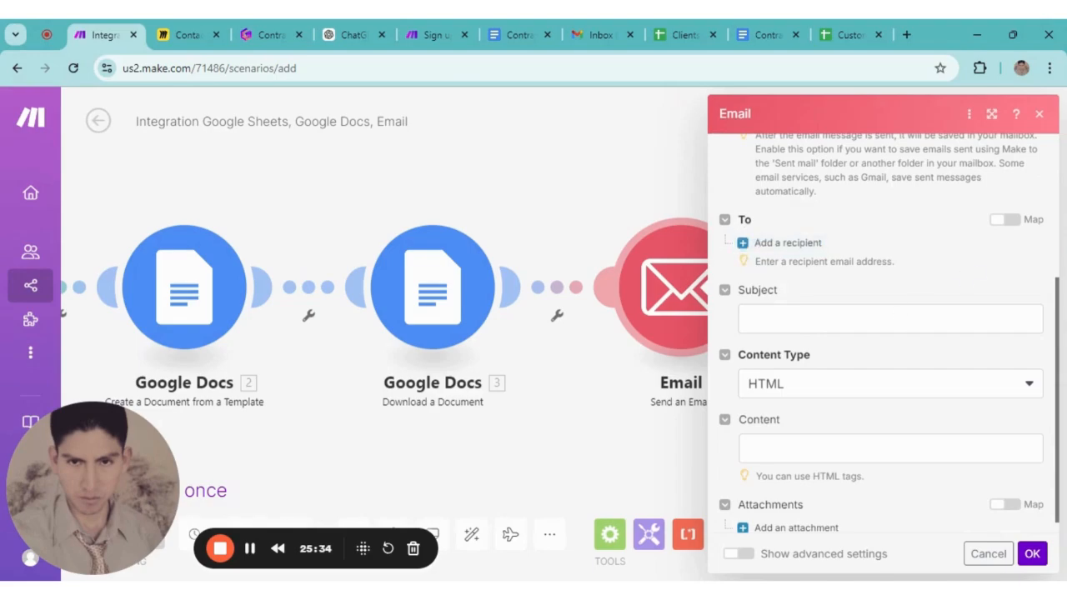
pyautogui.click(745, 244)
pyautogui.click(834, 272)
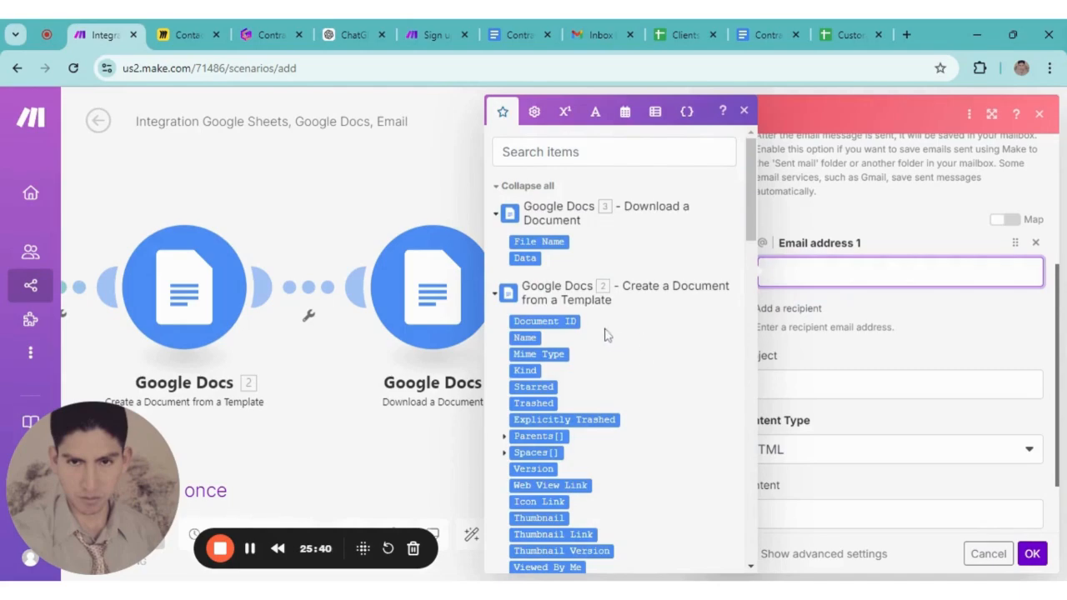
pyautogui.scroll(-6, 611, 335)
pyautogui.scroll(-10, 607, 335)
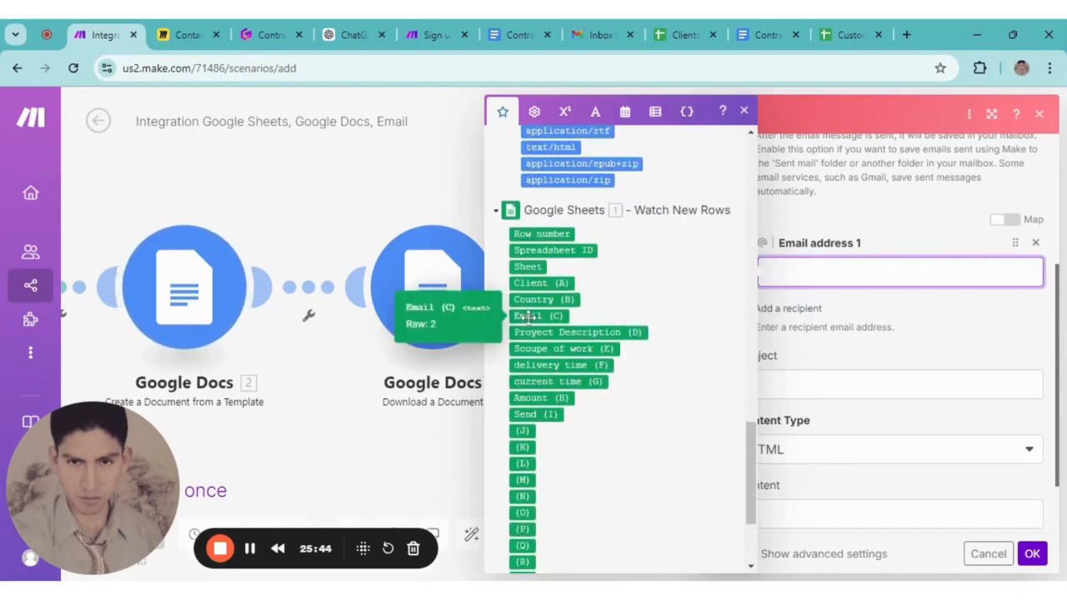
pyautogui.click(538, 316)
pyautogui.click(1011, 323)
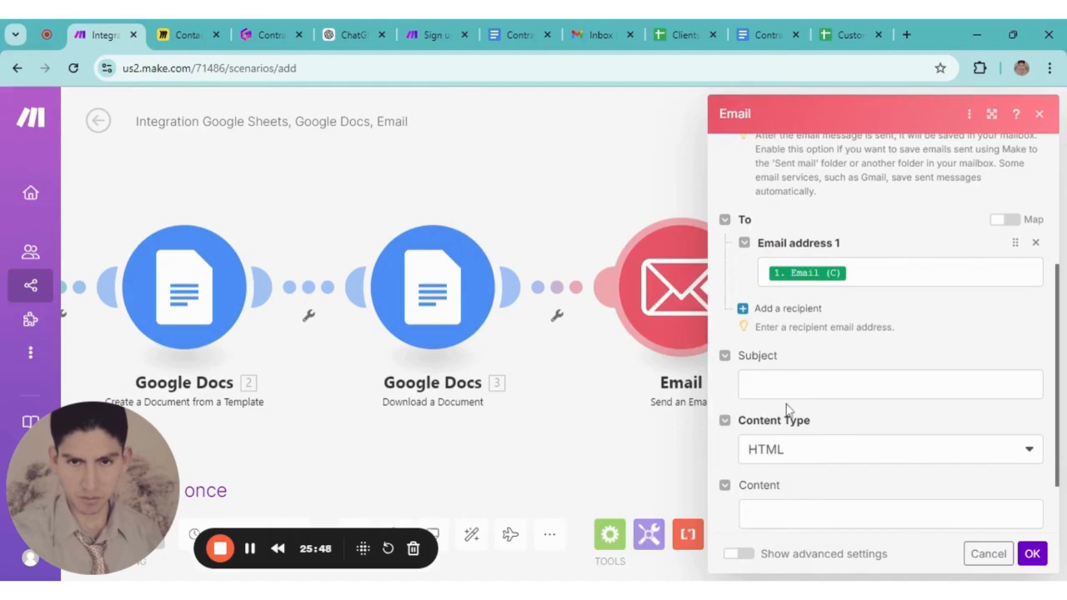
pyautogui.scroll(-1, 788, 404)
# Set the email subject to 'Contract' followed by a pasted document emoji
pyautogui.click(775, 307)
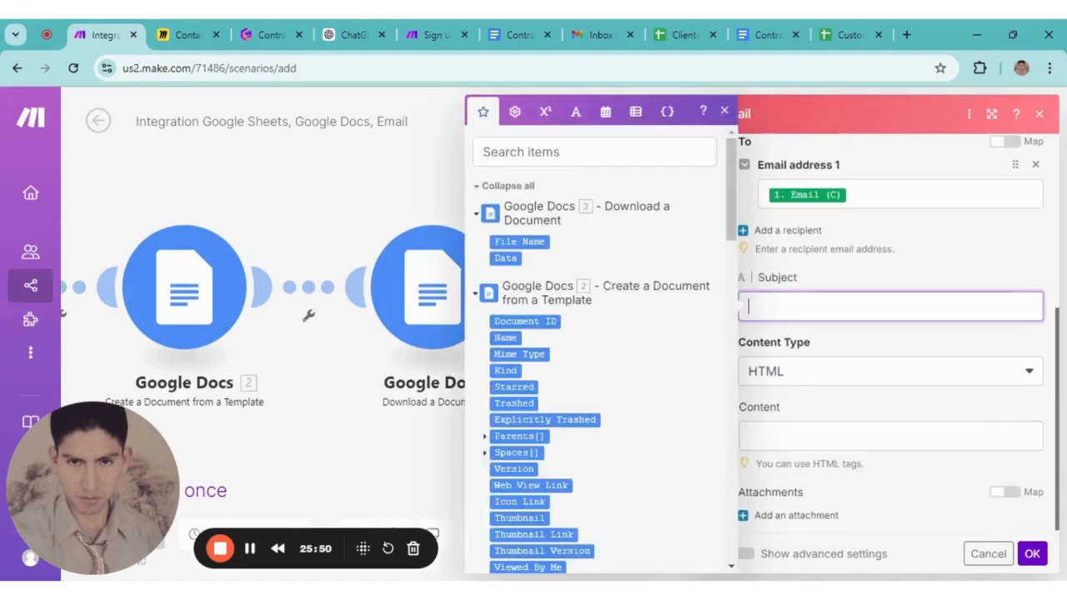
pyautogui.scroll(-5, 651, 362)
pyautogui.scroll(-15, 651, 362)
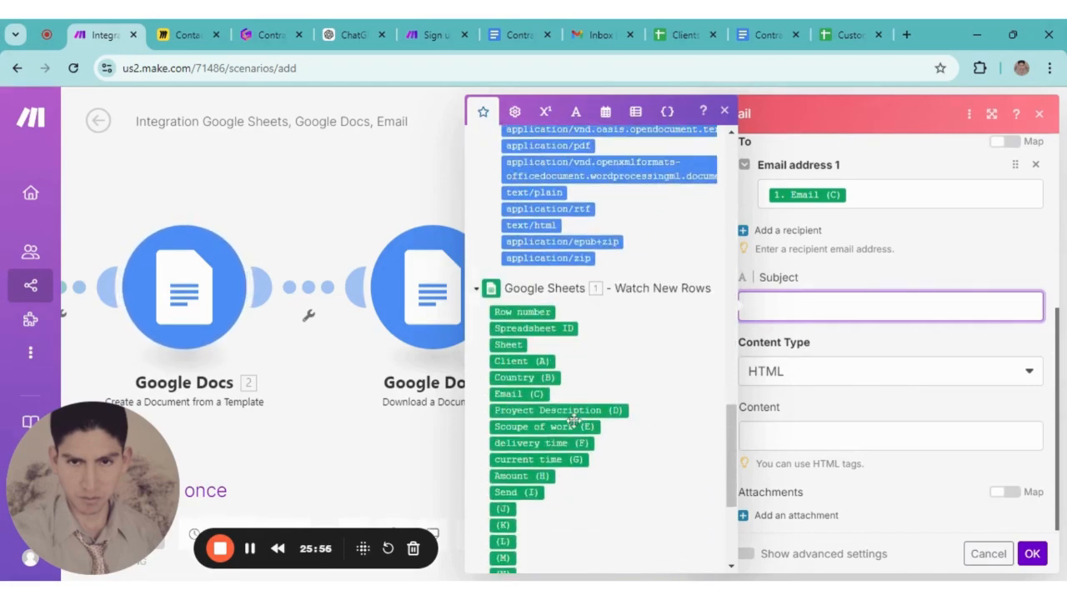
pyautogui.scroll(-1, 542, 380)
pyautogui.scroll(1, 543, 383)
pyautogui.write('Contract')
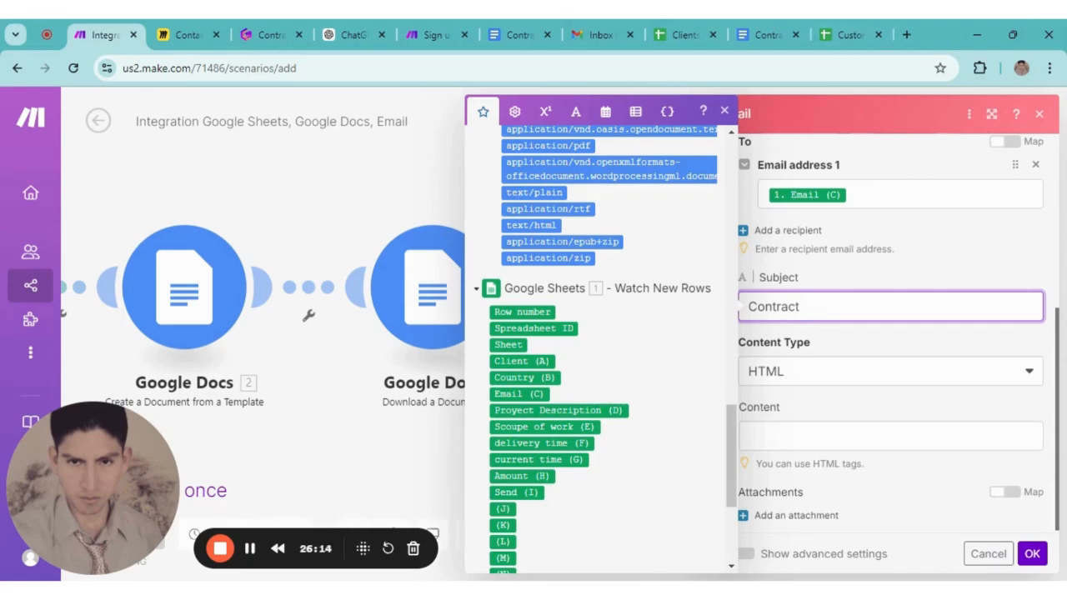
pyautogui.write('📃')
# Change the email content type to Plaintext
pyautogui.scroll(-1, 805, 382)
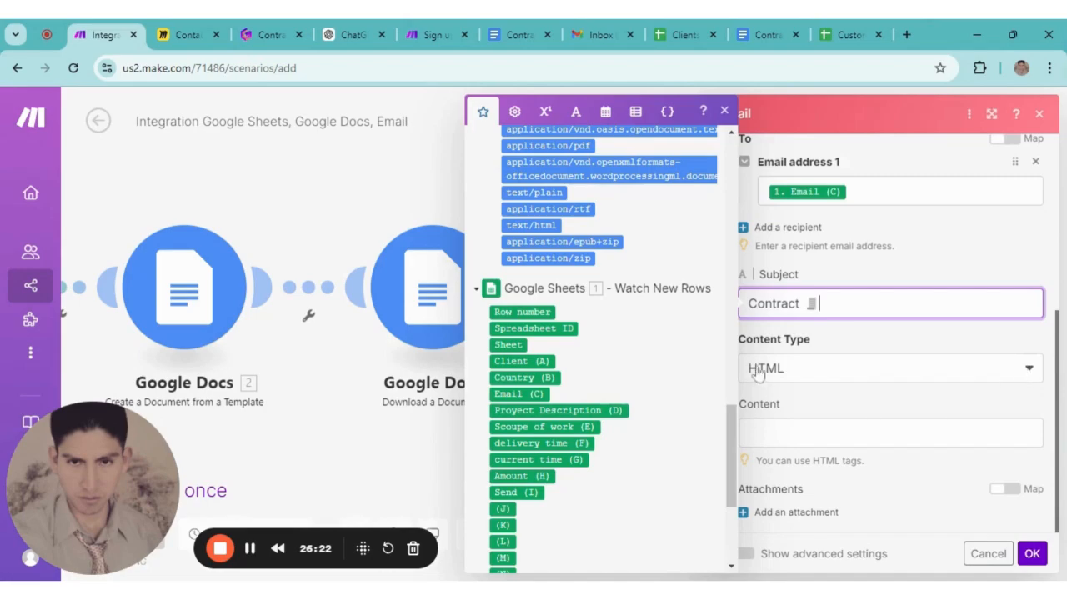
pyautogui.click(1029, 369)
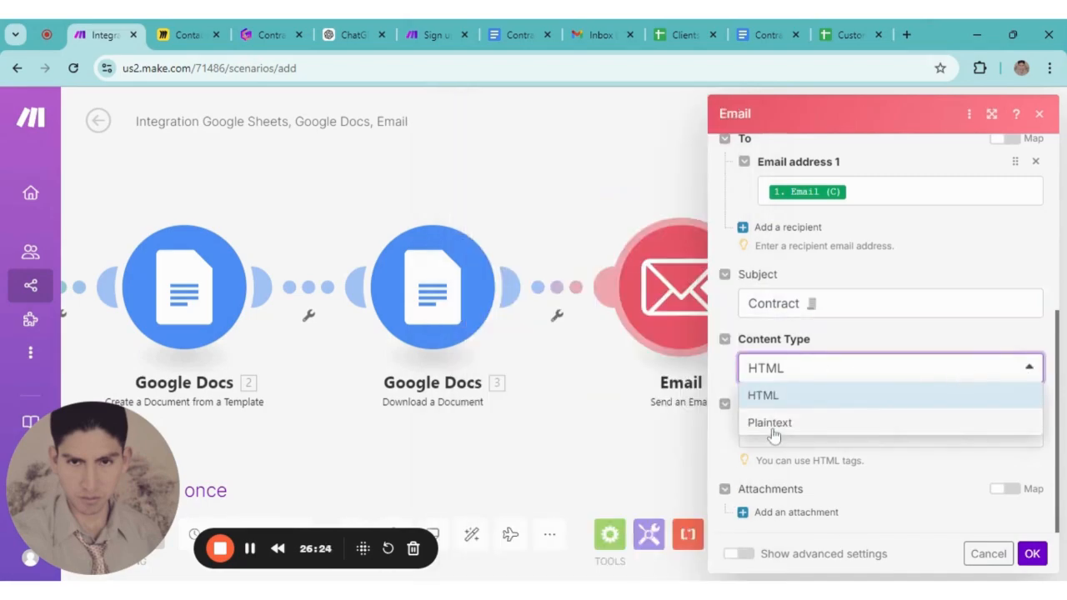
pyautogui.click(772, 423)
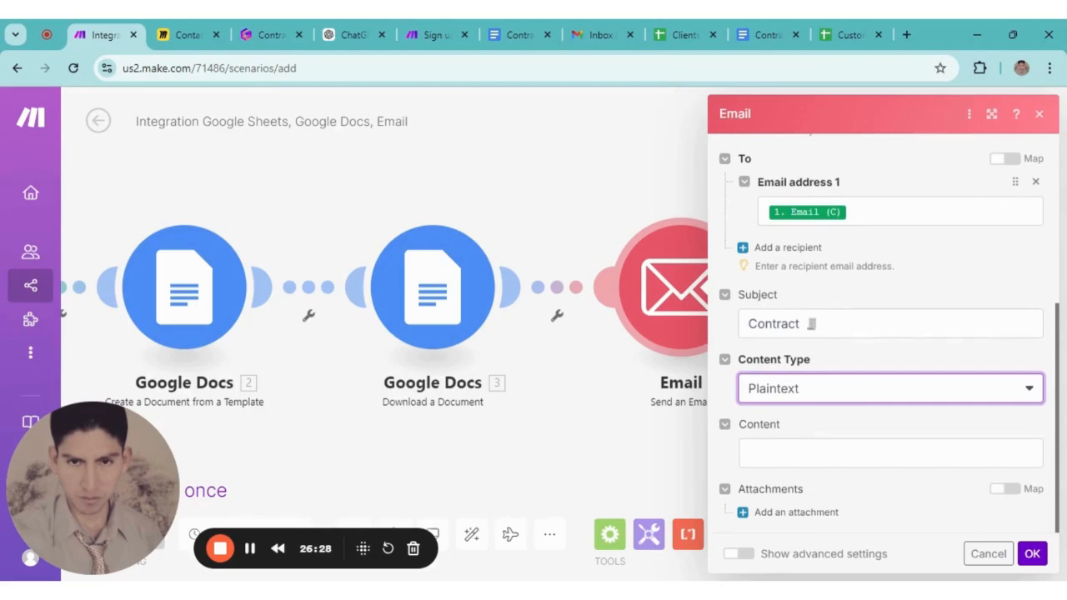
pyautogui.click(751, 453)
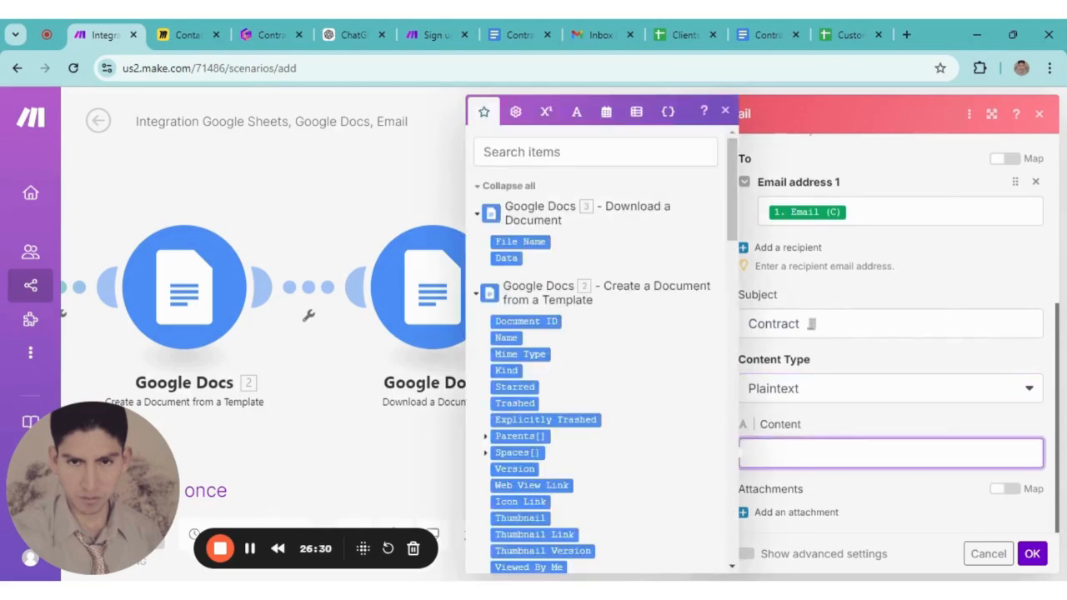
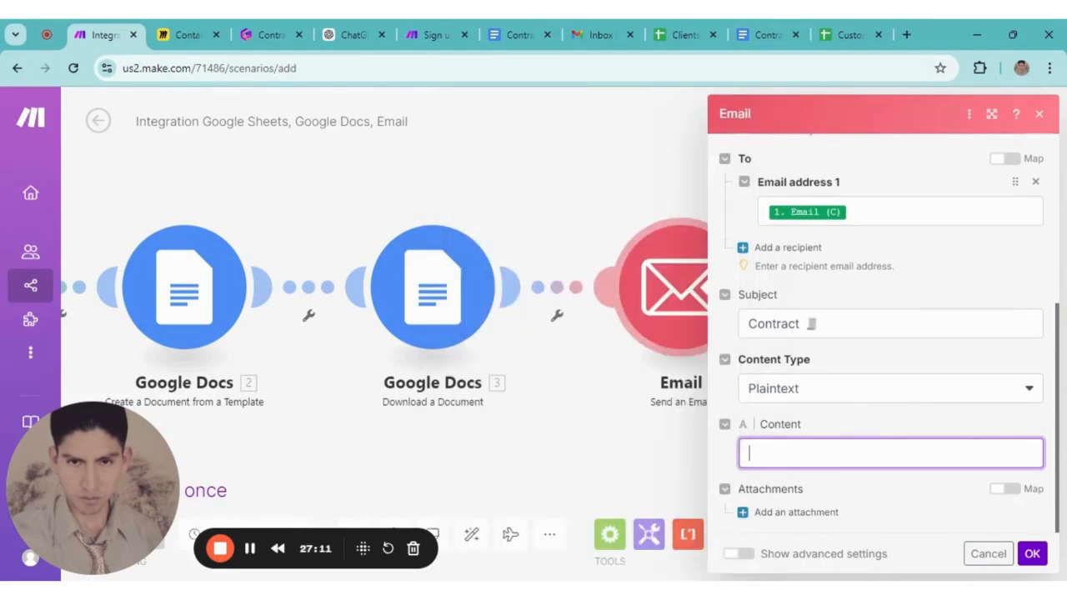
# Start the email body with 'Hi' plus the Client (A) name, then 'I hope you are in good health'
pyautogui.click(846, 452)
pyautogui.write('Hi')
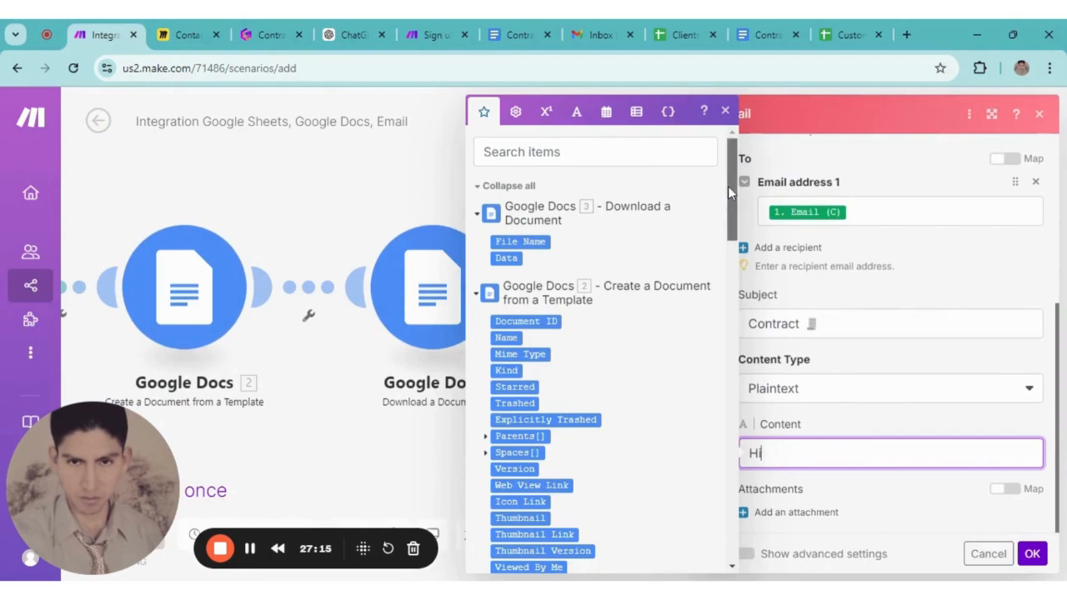
pyautogui.scroll(-3, 728, 186)
pyautogui.click(764, 483)
pyautogui.click(772, 454)
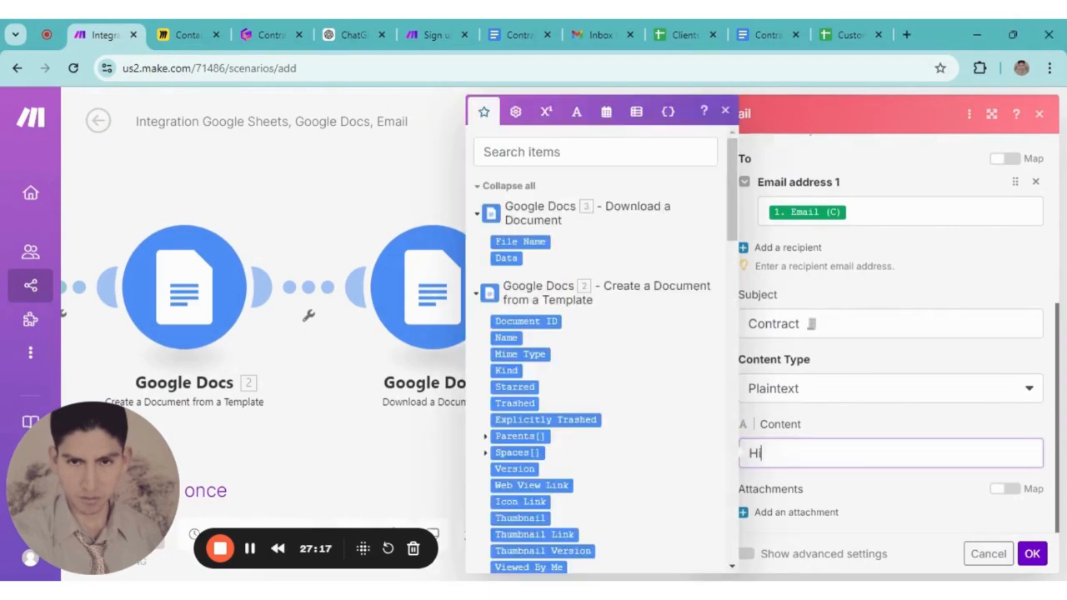
pyautogui.scroll(-15, 653, 425)
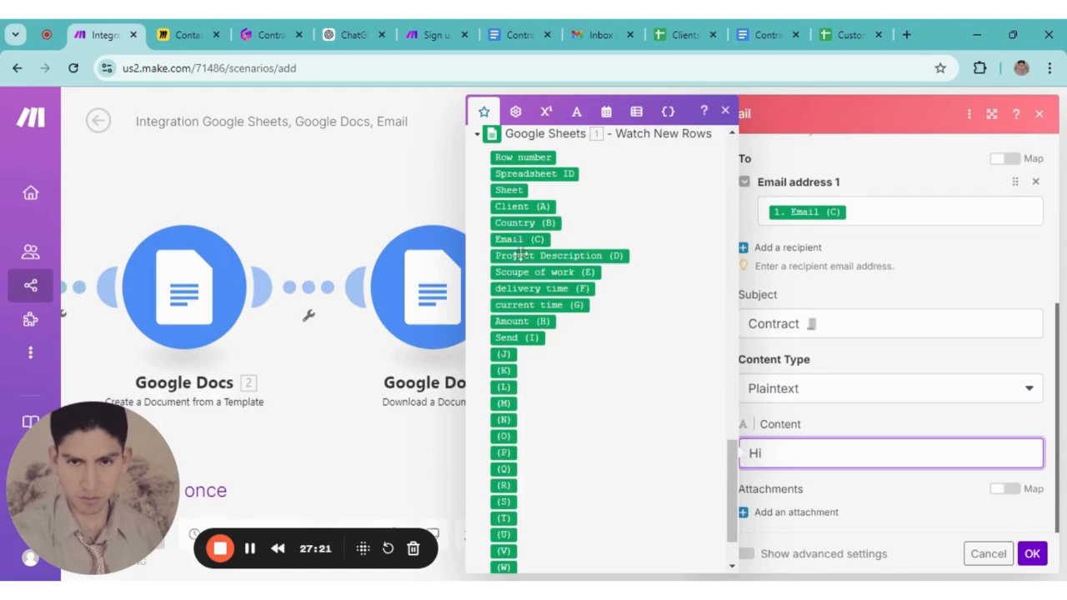
pyautogui.click(522, 207)
pyautogui.press('Return')
pyautogui.press('Return')
pyautogui.press('Return')
pyautogui.press('Return')
pyautogui.press('Return')
pyautogui.press('Return')
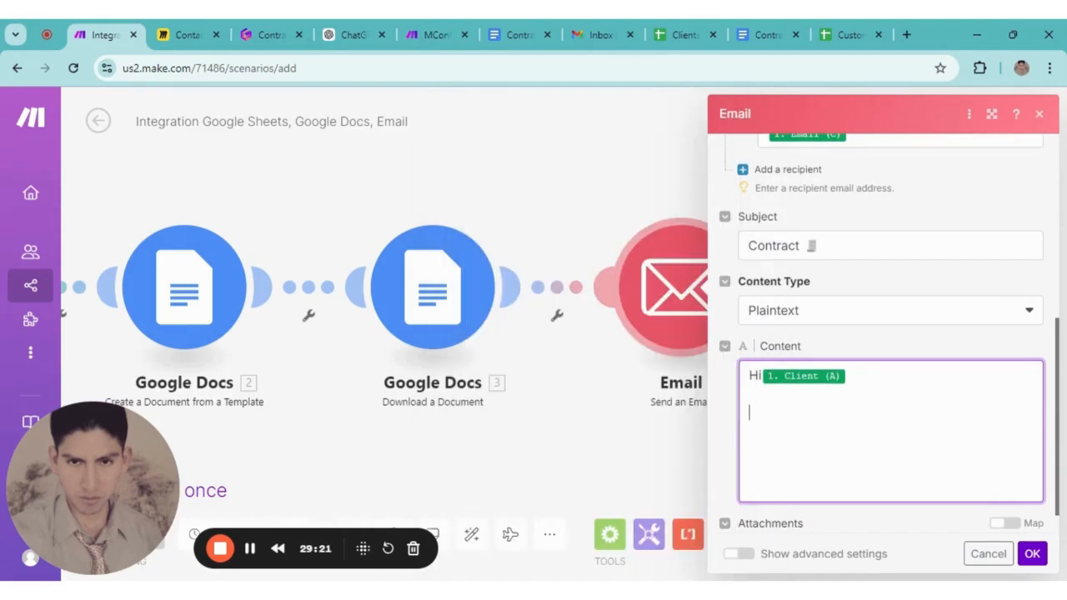
pyautogui.write('I hope you are ')
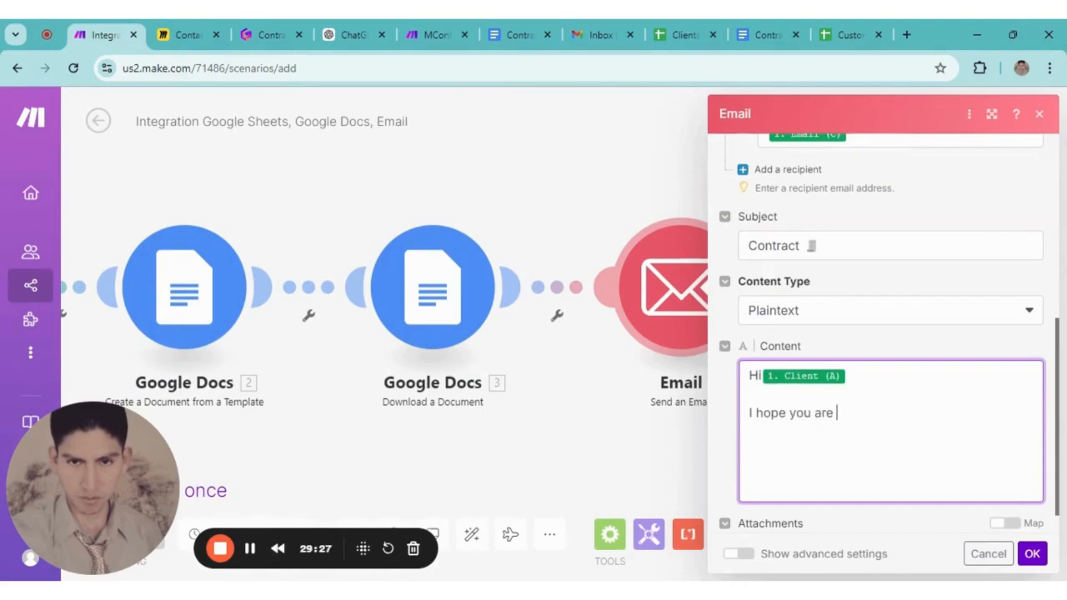
pyautogui.write('in good health')
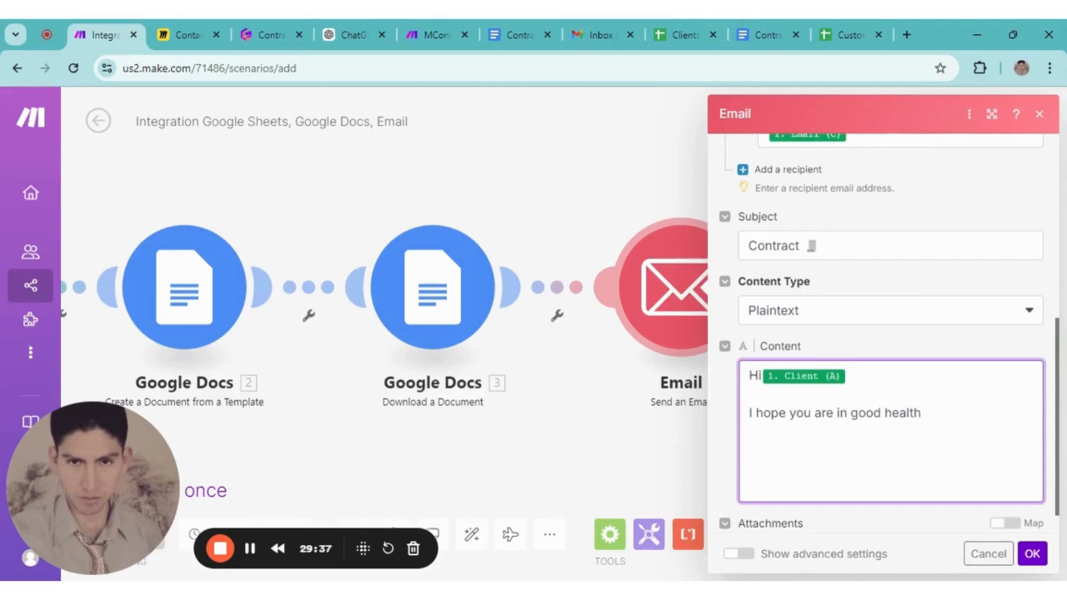
# Add the lines 'As ageed, I am sending you the contract' and 'Please review the documet'
pyautogui.press('Return')
pyautogui.write('As')
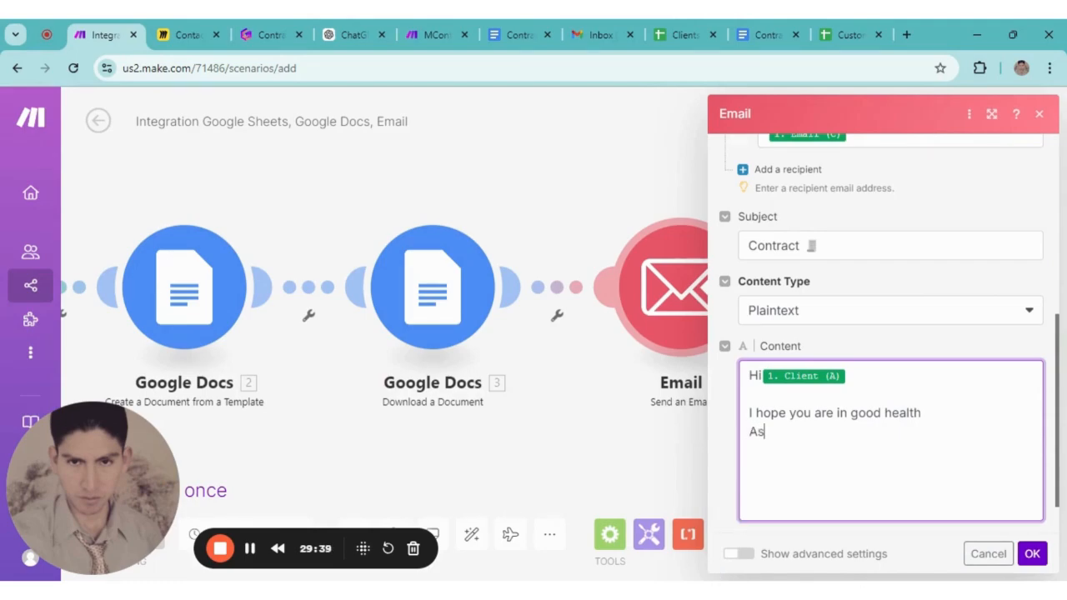
pyautogui.write(' ageed')
pyautogui.click(719, 579)
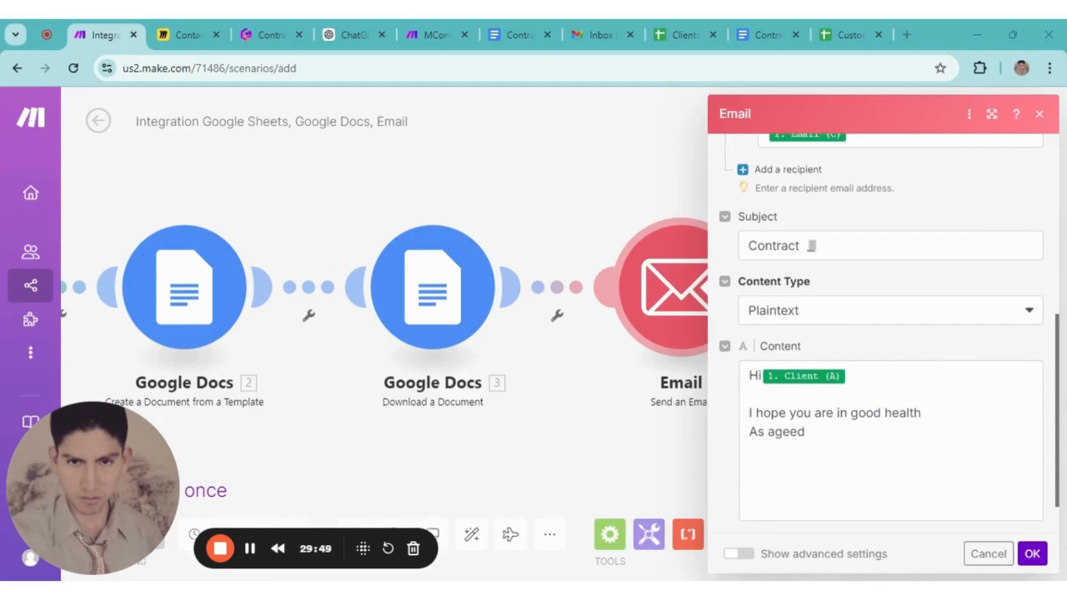
pyautogui.click(806, 432)
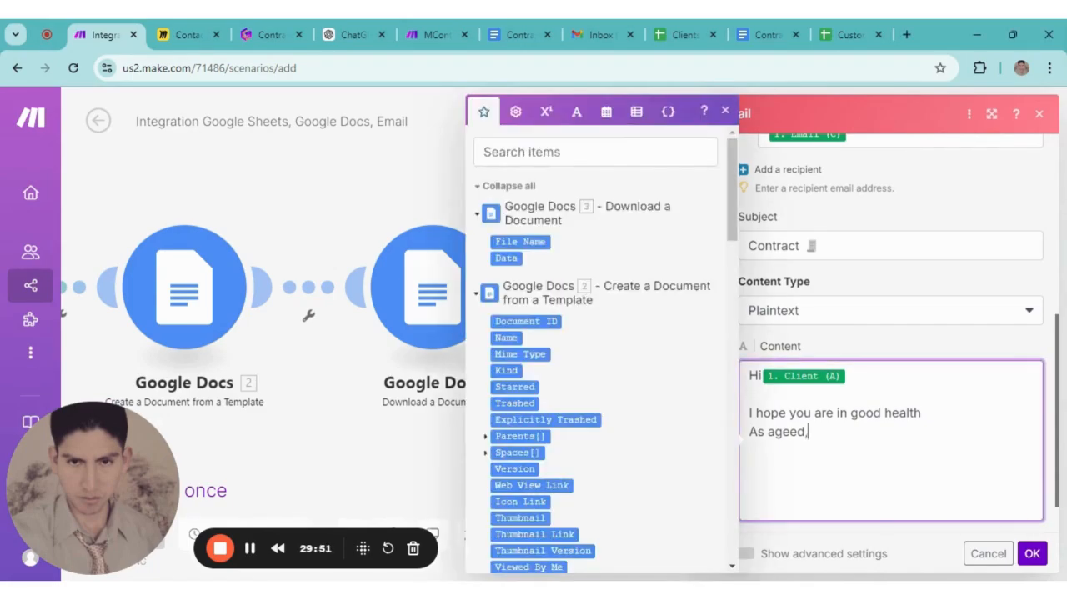
pyautogui.write(', I am sendd')
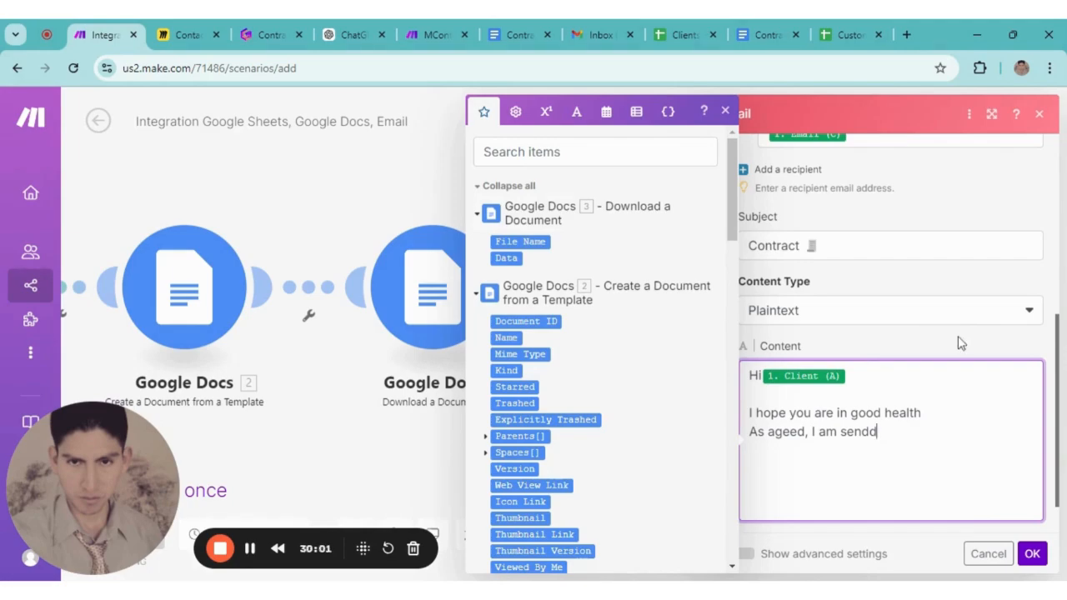
pyautogui.press('BackSpace')
pyautogui.write('ing')
pyautogui.write('you the contract')
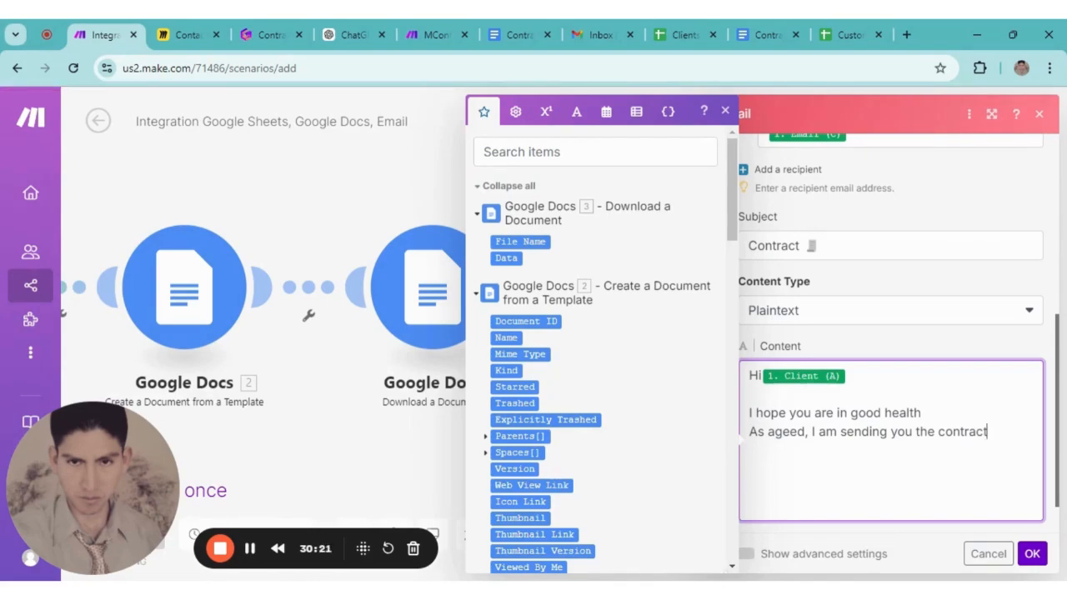
pyautogui.press('Return')
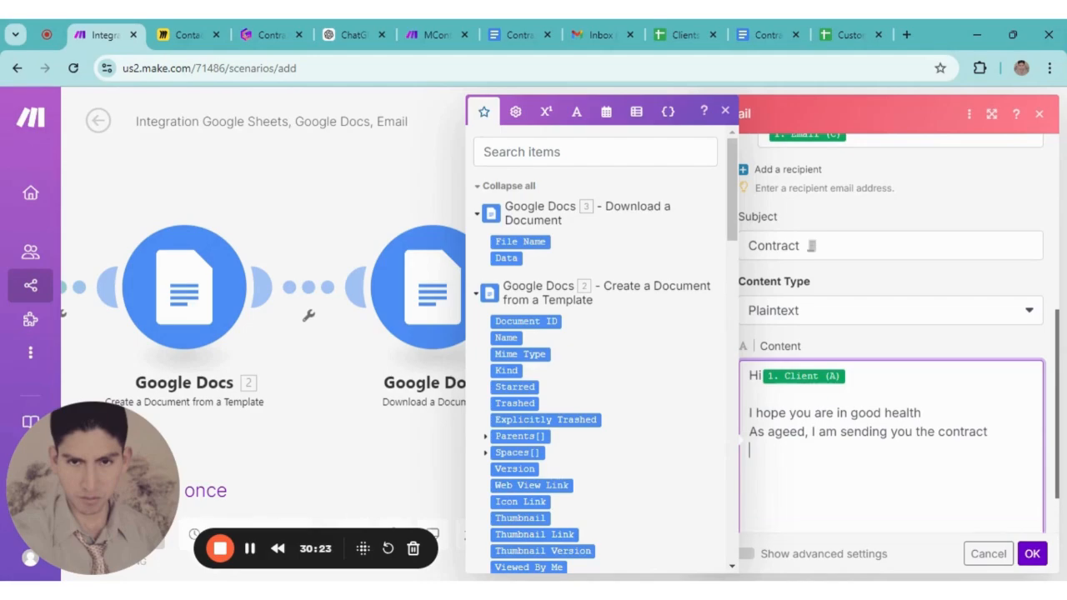
pyautogui.write('Please review the ')
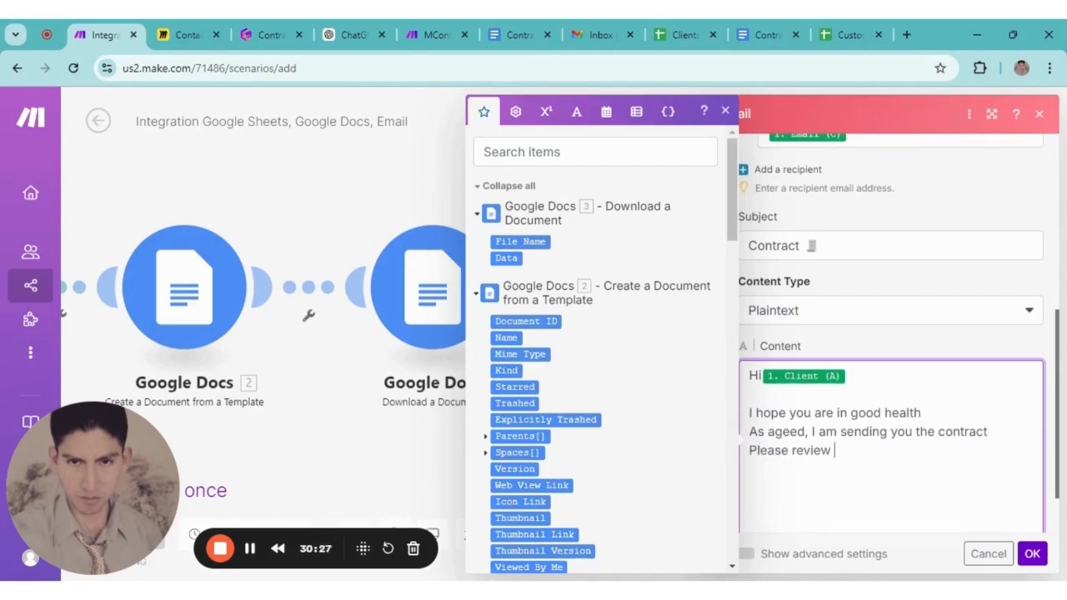
pyautogui.write('documet')
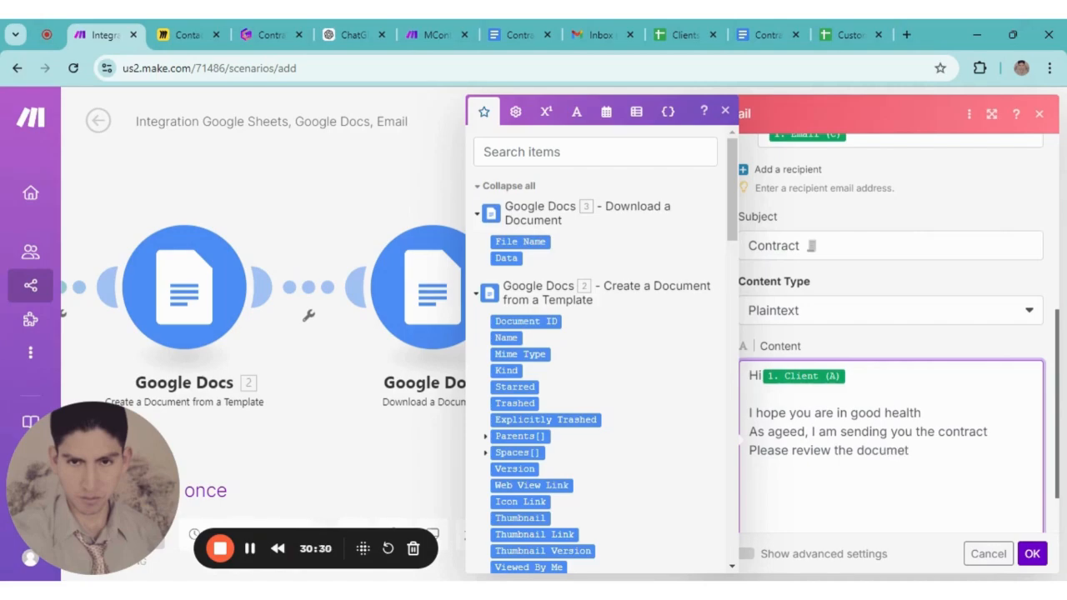
# Close with 'Thank you for work with me' and a 'Sincerely' sign-off with the sender's name, then save
pyautogui.press('Return')
pyautogui.press('Return')
pyautogui.write('Thank you')
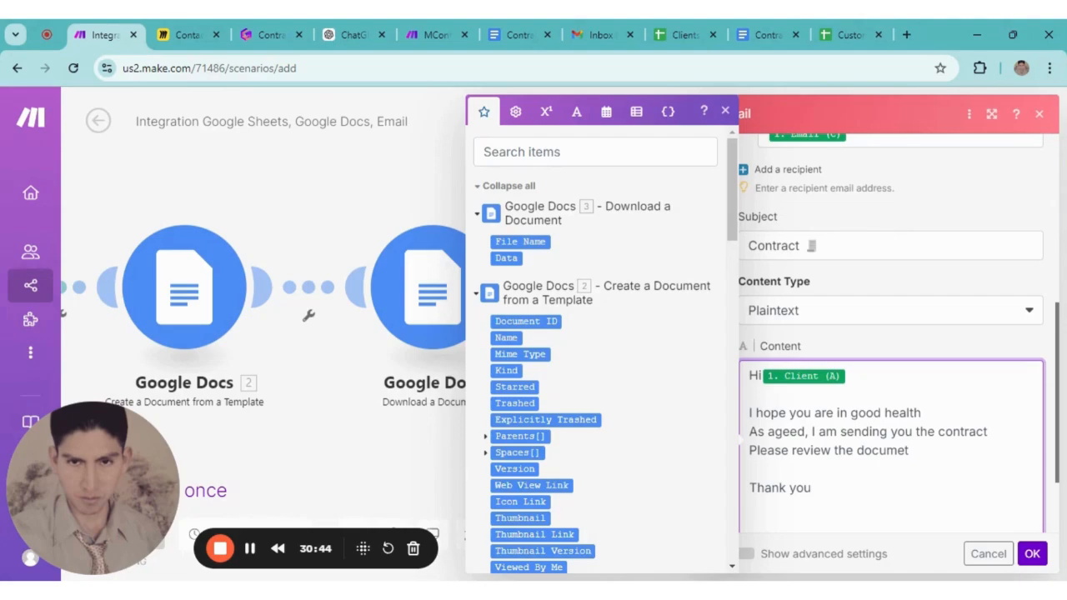
pyautogui.write(' for work with me')
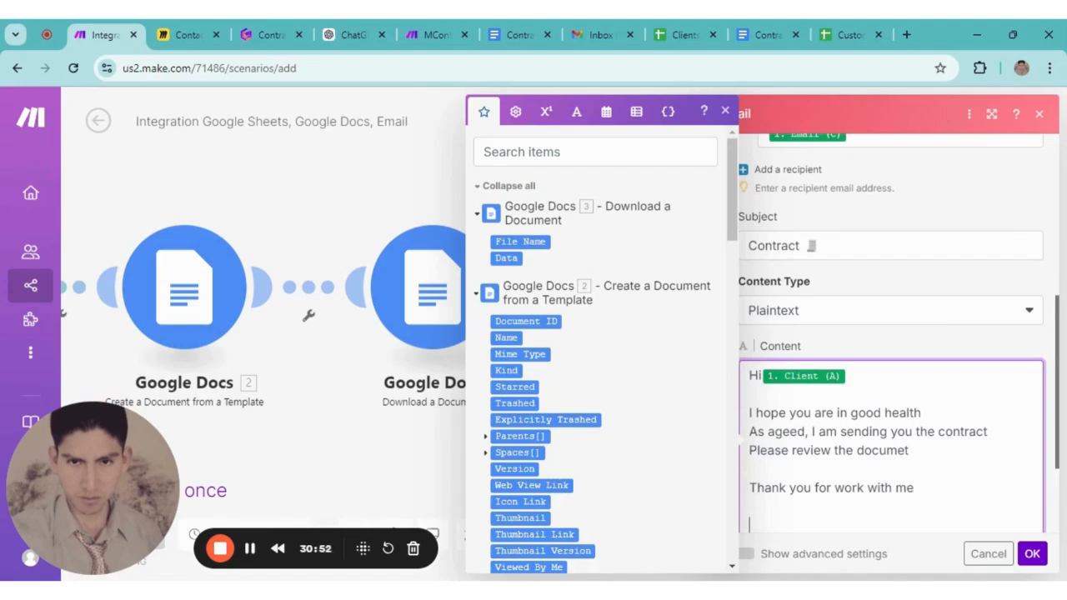
pyautogui.scroll(-1, 891, 417)
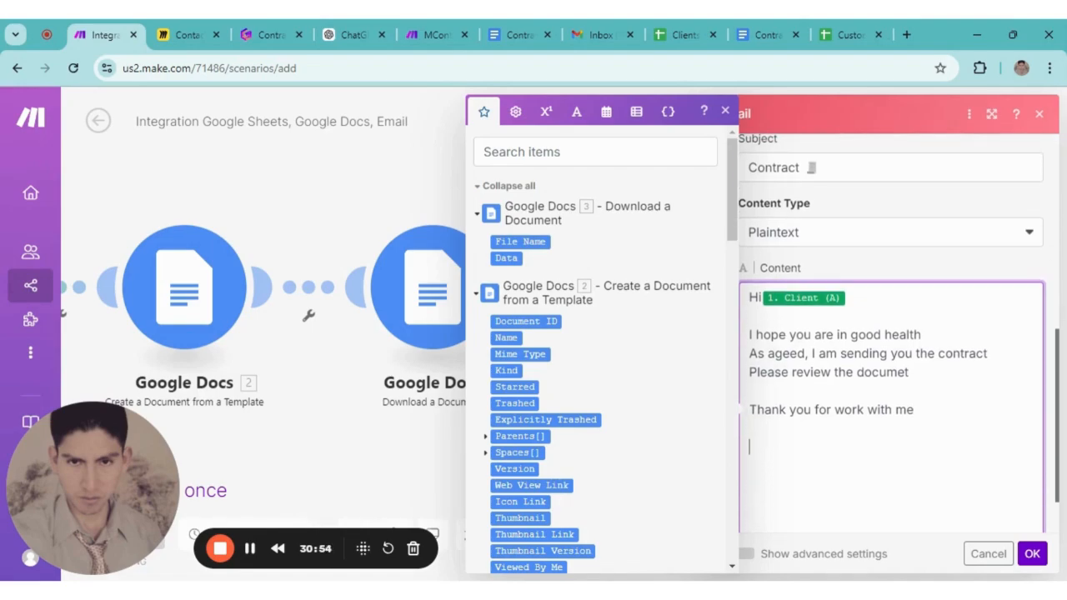
pyautogui.press('Return')
pyautogui.press('Return')
pyautogui.write('Sincerilety')
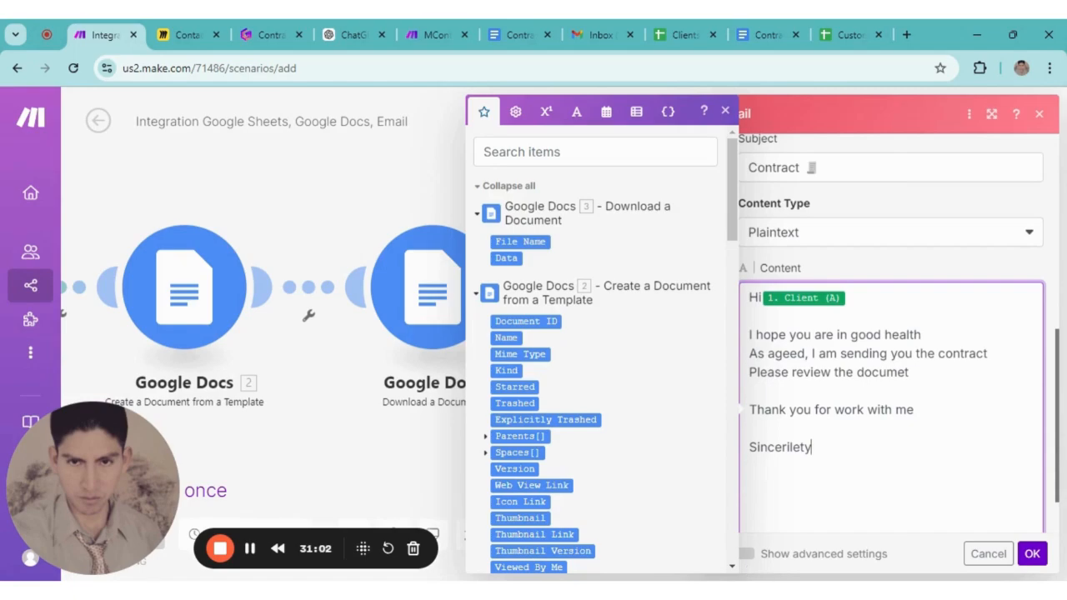
pyautogui.press('BackSpace')
pyautogui.press('BackSpace')
pyautogui.press('BackSpace')
pyautogui.press('BackSpace')
pyautogui.press('BackSpace')
pyautogui.write('ely ')
pyautogui.write('Max A')
pyautogui.write('derly')
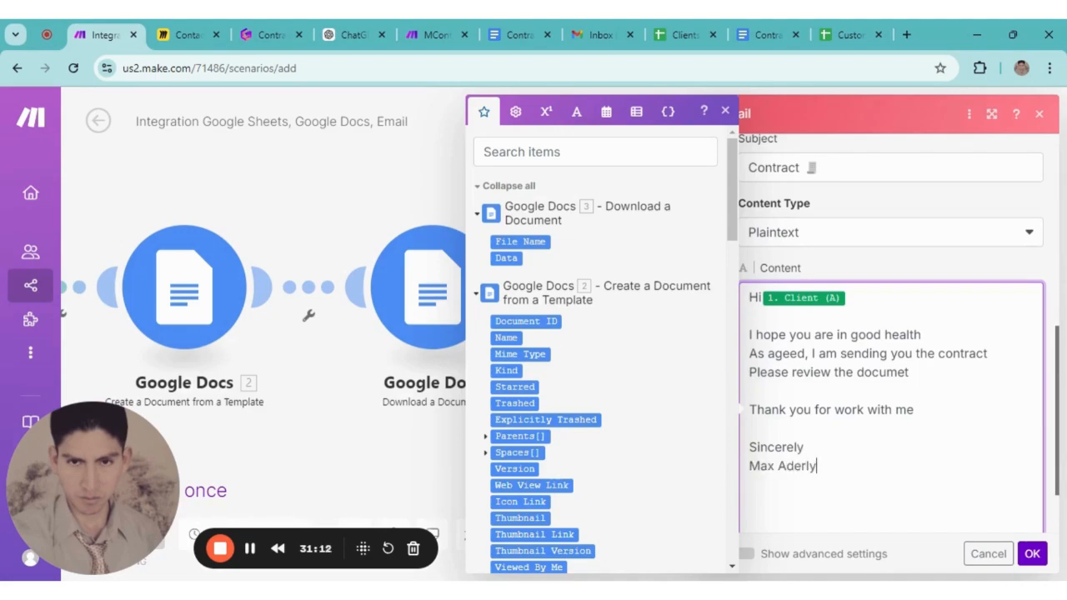
pyautogui.scroll(-1, 833, 542)
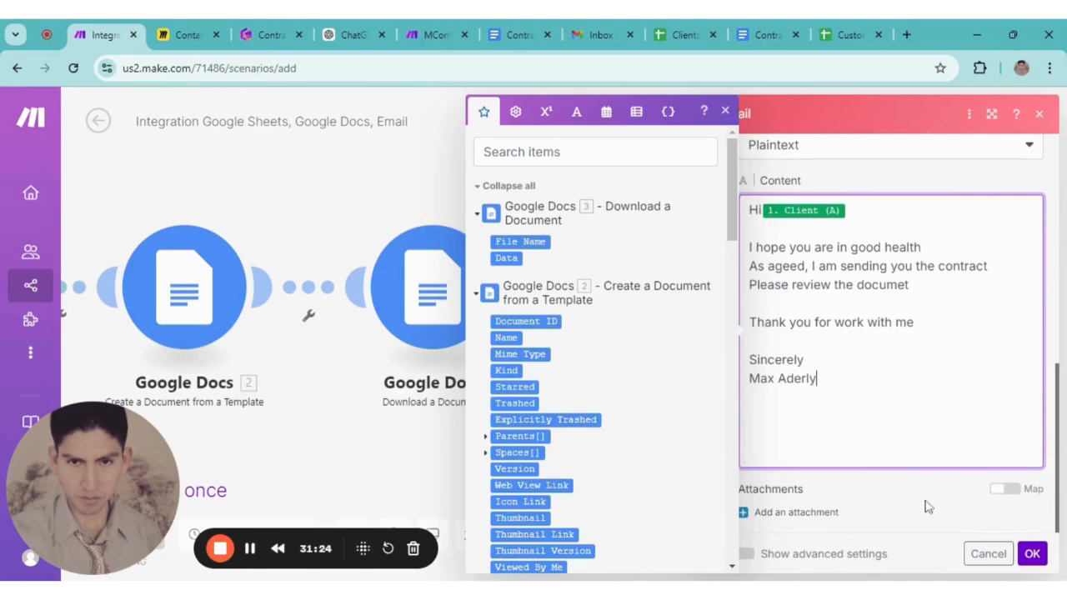
pyautogui.click(1034, 556)
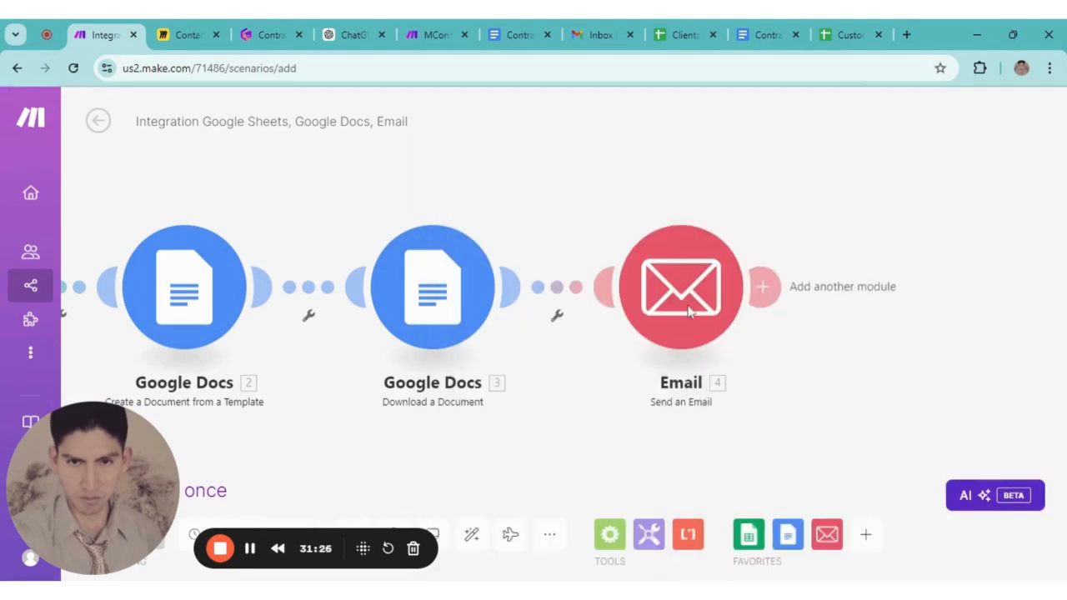
# Add a Google Sheets 'Update a Row' module after the Email module
pyautogui.scroll(-2, 734, 203)
pyautogui.moveTo(734, 202); pyautogui.dragTo(693, 164)
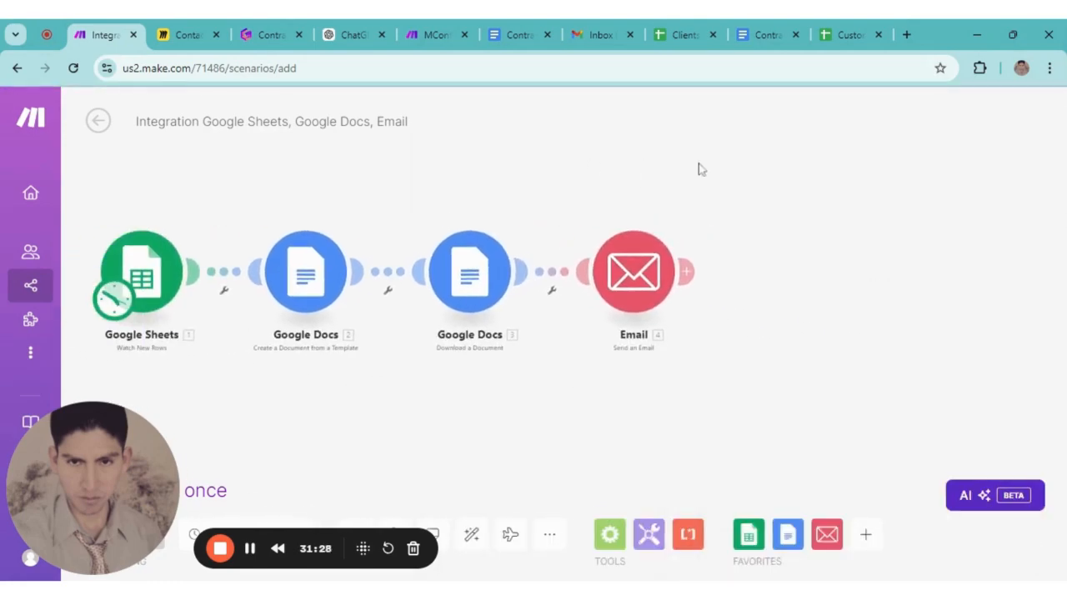
pyautogui.click(690, 272)
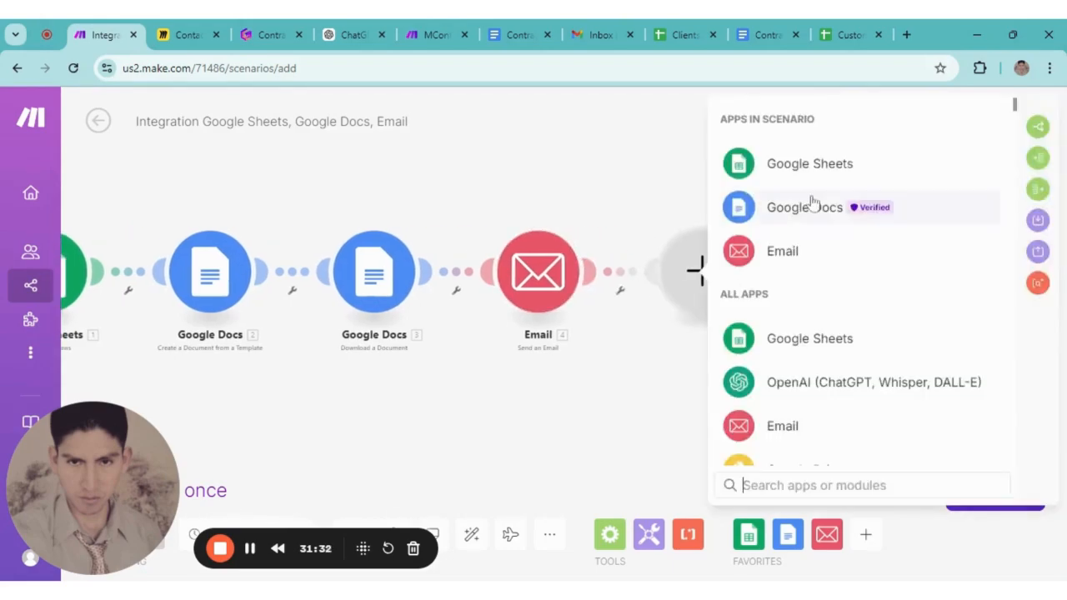
pyautogui.click(782, 167)
pyautogui.scroll(-2, 820, 358)
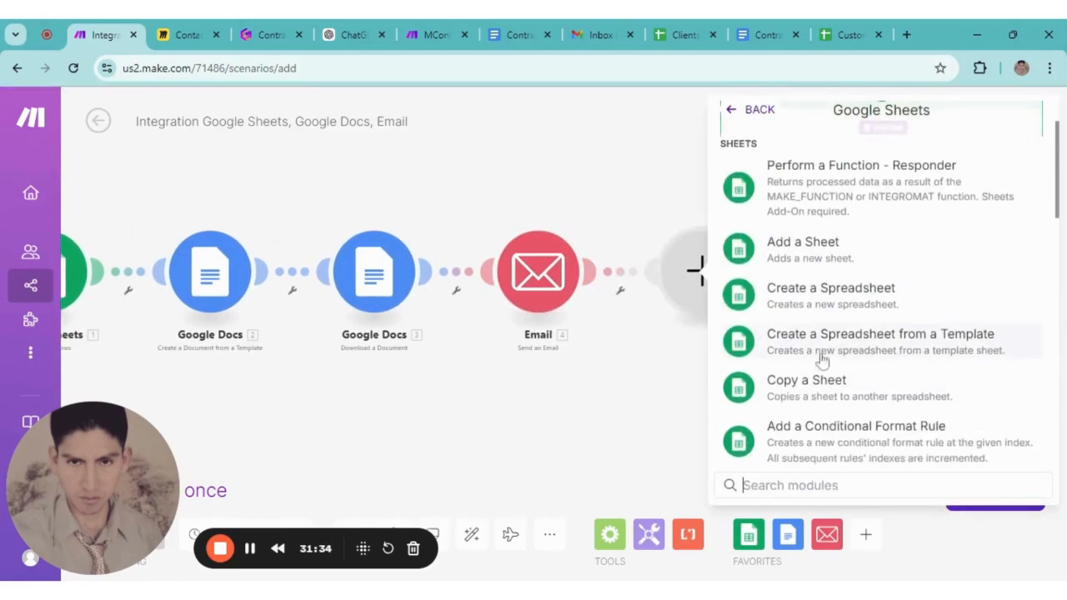
pyautogui.scroll(-5, 828, 389)
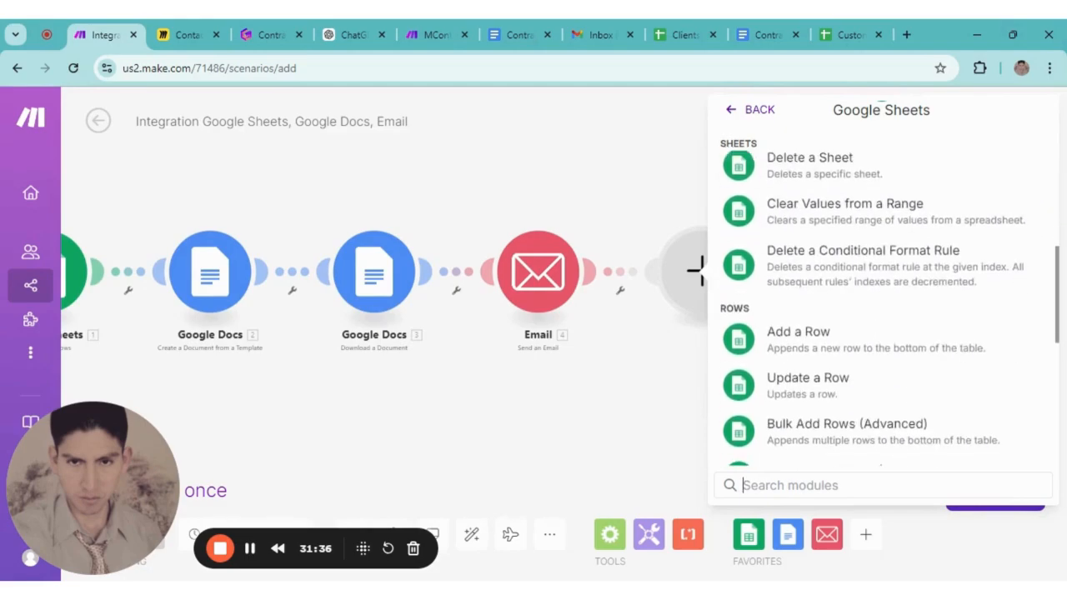
pyautogui.click(803, 392)
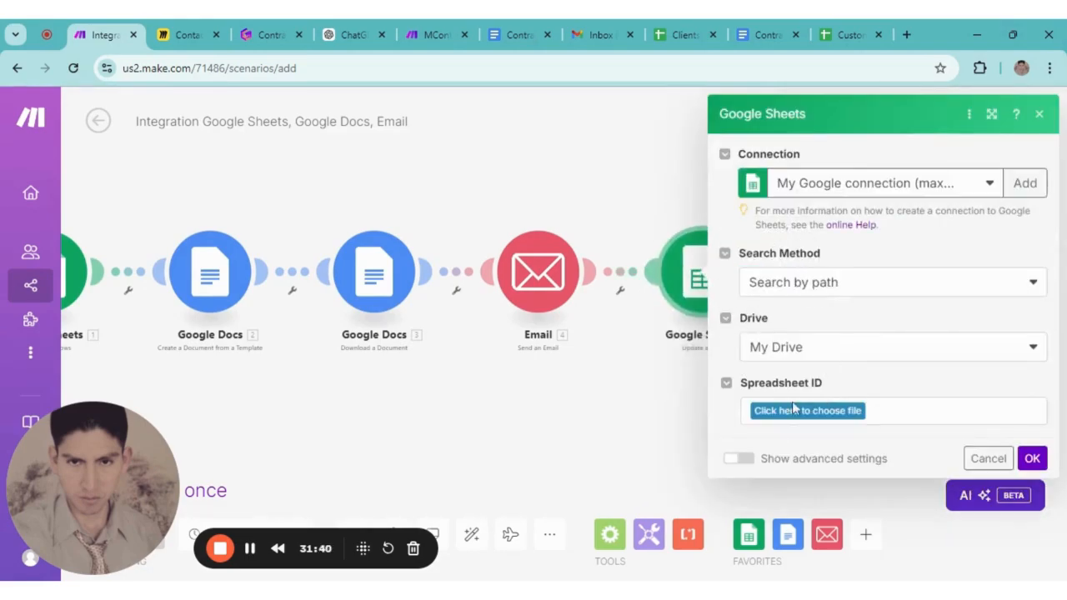
# Point the update-row module at the Clients spreadsheet, Sheet1
pyautogui.click(784, 420)
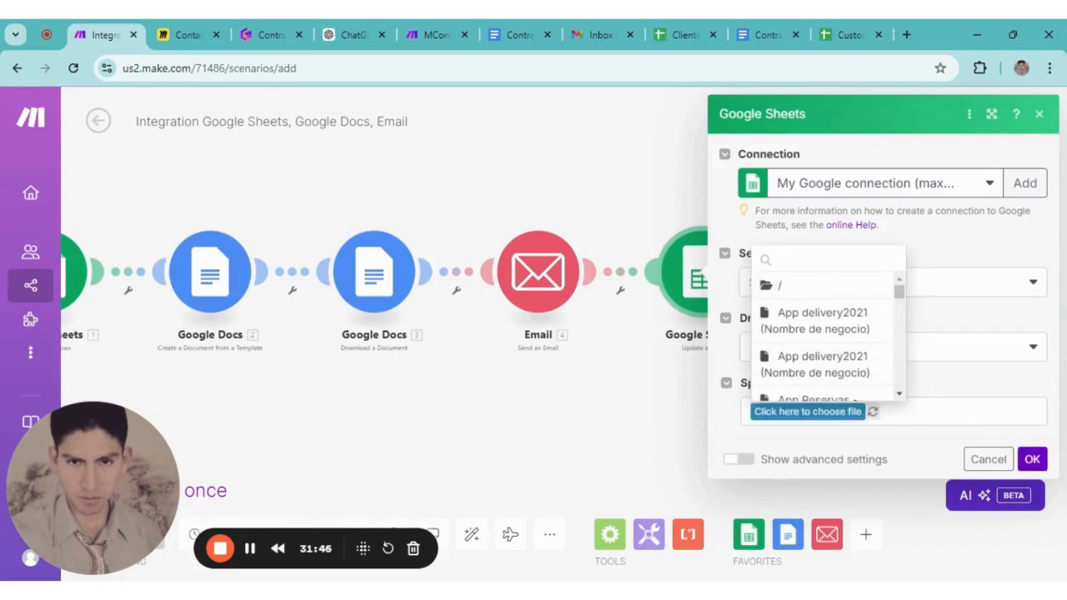
pyautogui.write('client')
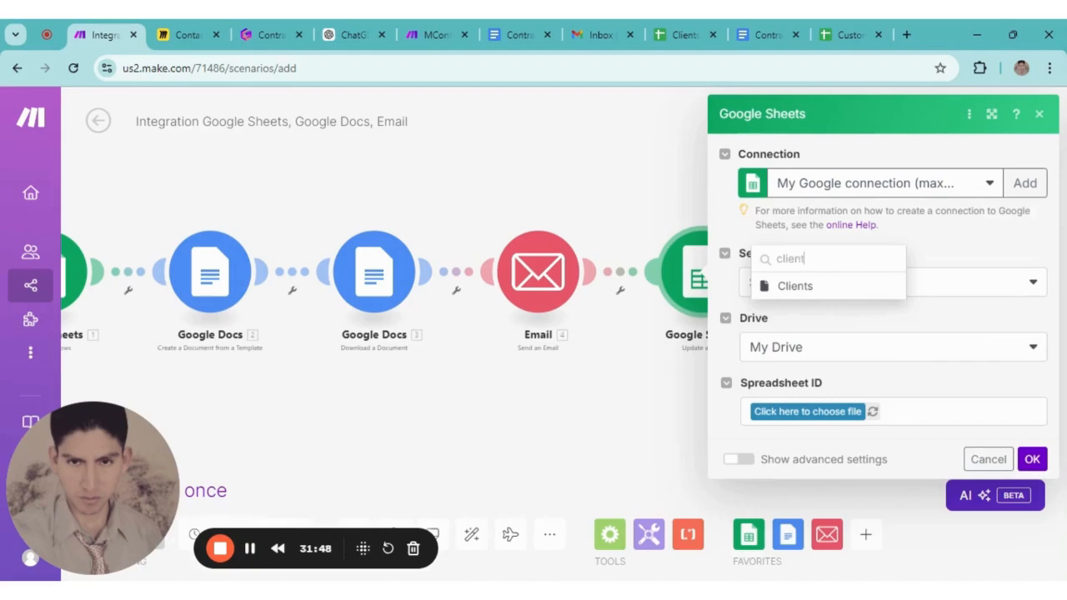
pyautogui.click(797, 290)
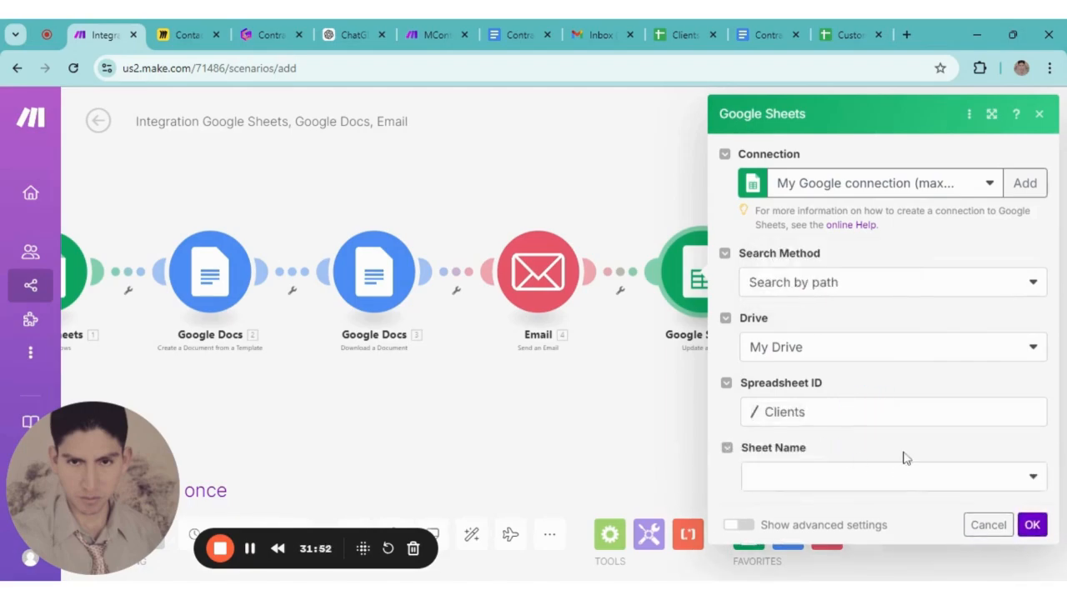
pyautogui.click(1042, 486)
pyautogui.click(746, 484)
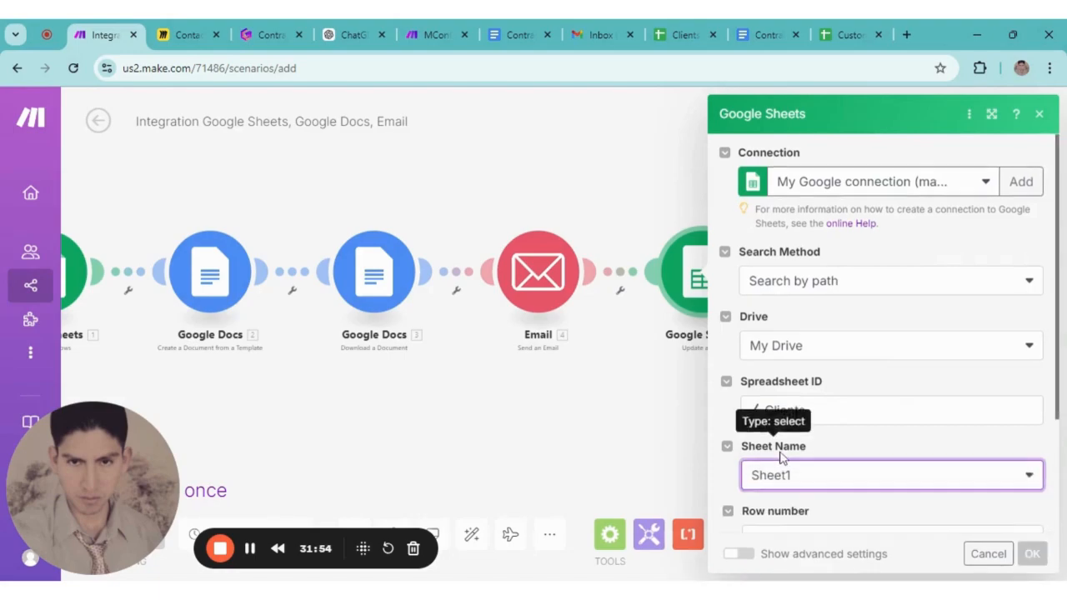
# Map the Watch New Rows '1. Row number' item into the Row number field
pyautogui.click(868, 381)
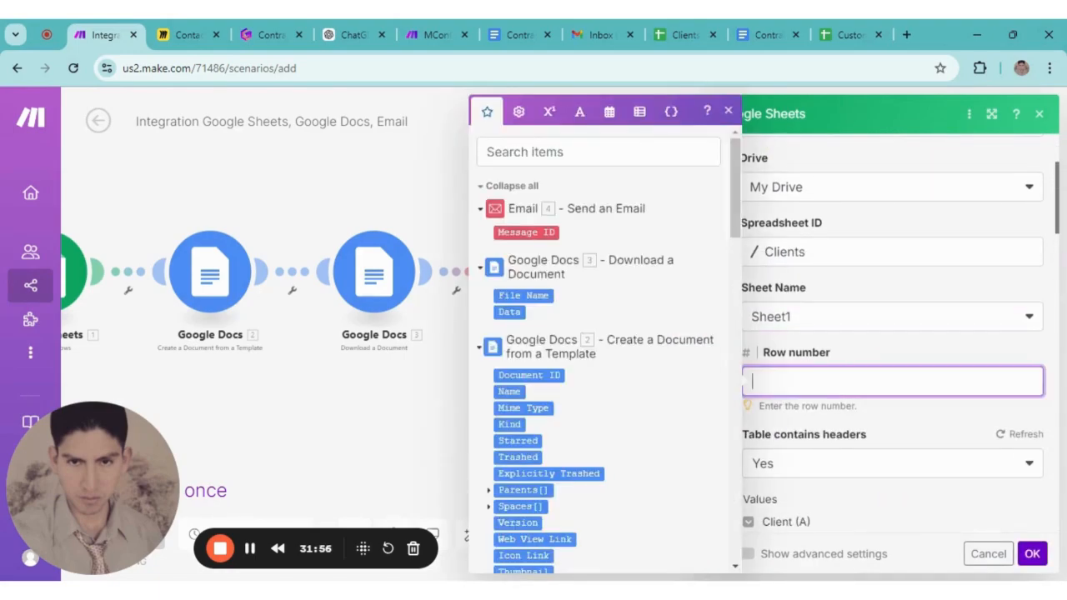
pyautogui.scroll(-20, 634, 406)
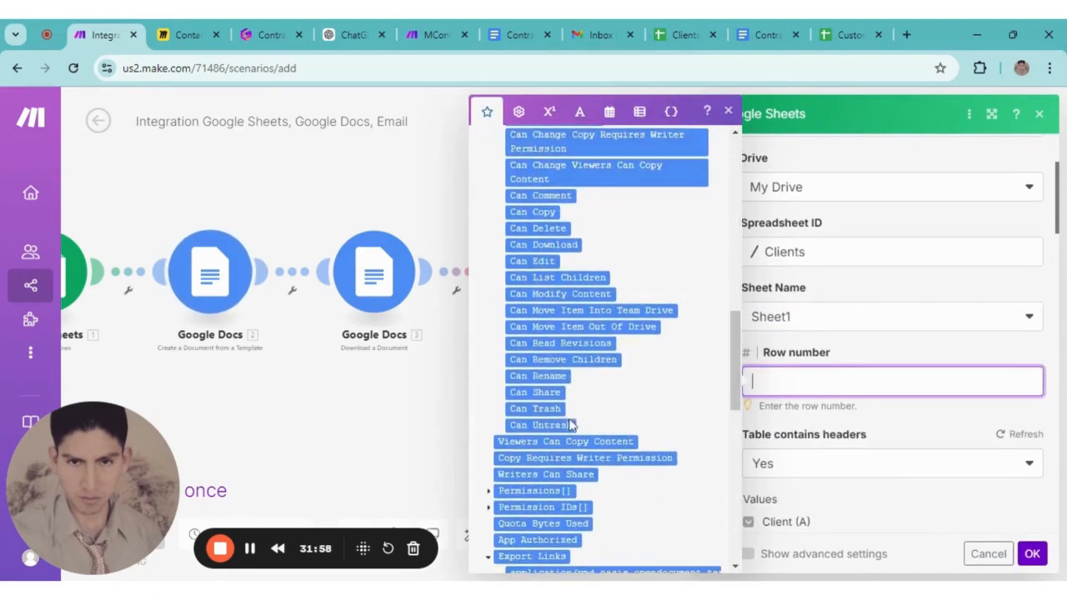
pyautogui.click(527, 287)
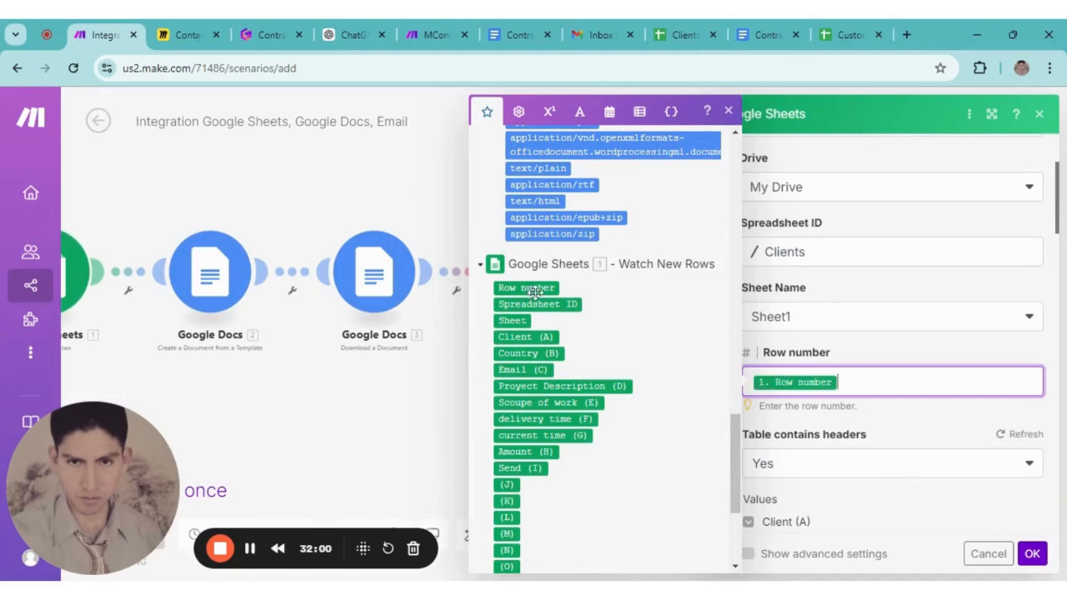
pyautogui.click(753, 438)
pyautogui.scroll(-3, 753, 438)
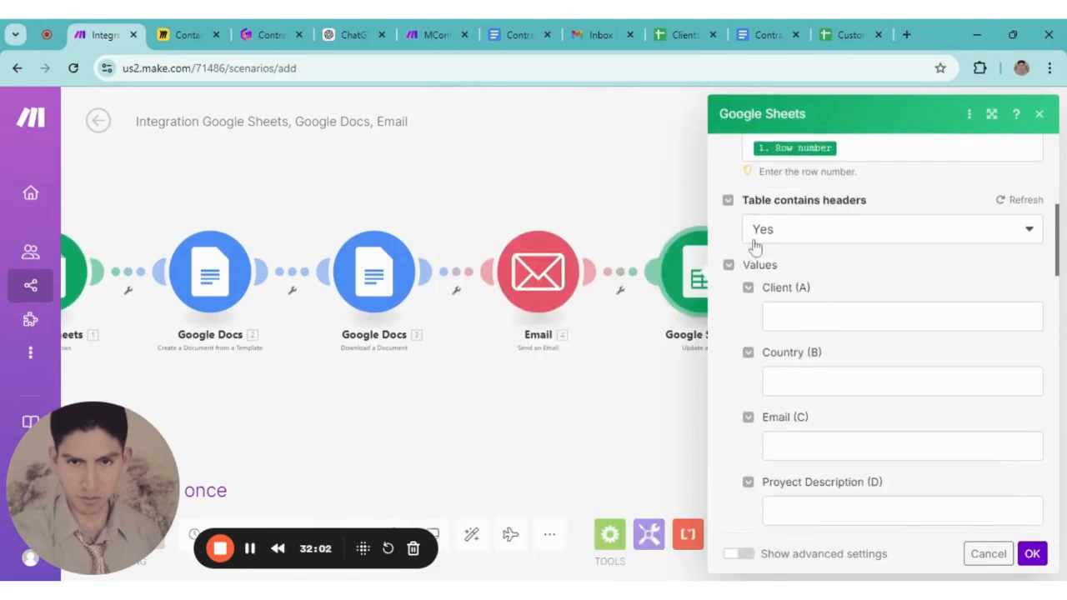
pyautogui.scroll(-4, 803, 305)
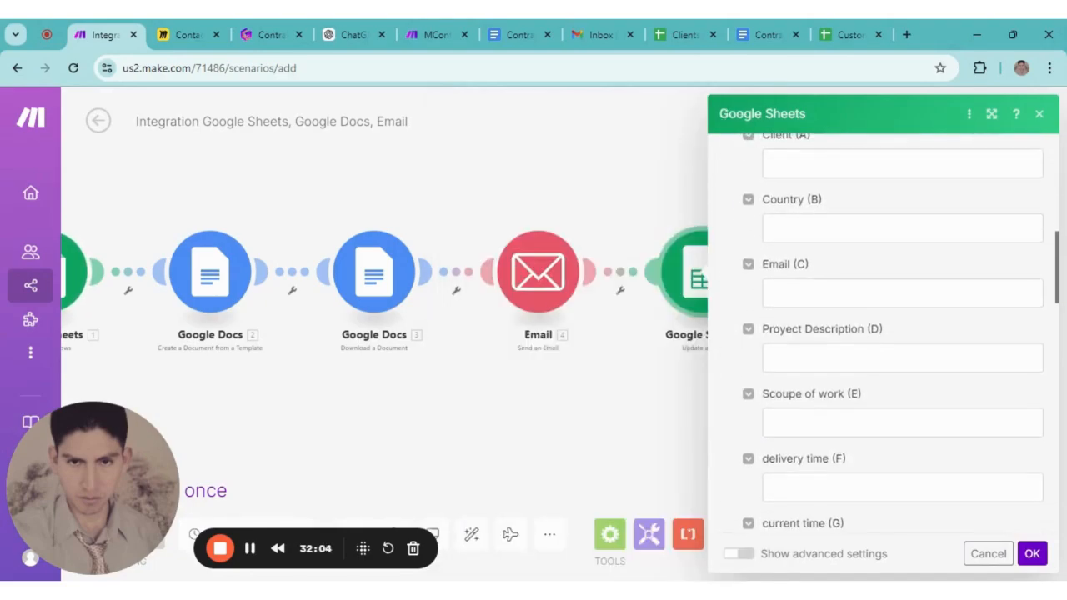
pyautogui.click(686, 34)
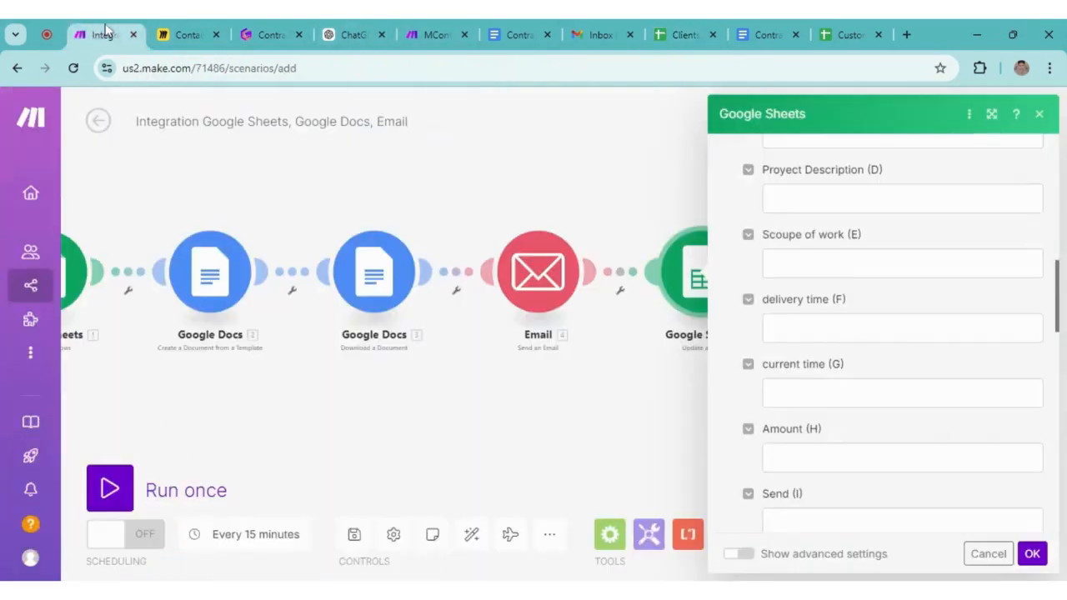
# Return from the empty Clients sheet to the Make scenario editor
pyautogui.click(100, 34)
# Set the update-row Send (I) value to 'Send' and save the module
pyautogui.scroll(-3, 824, 417)
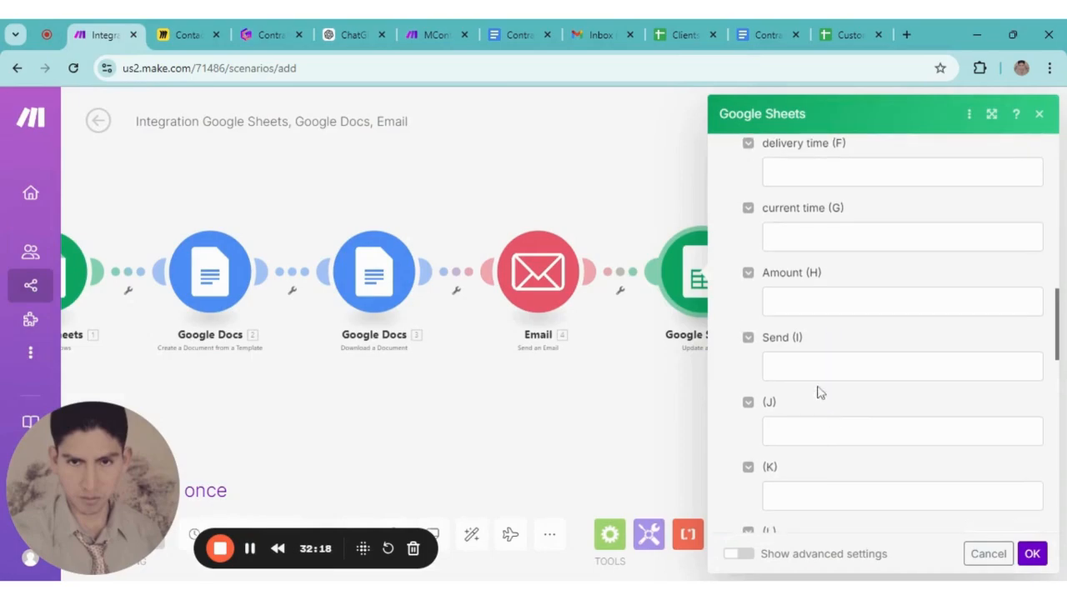
pyautogui.click(766, 368)
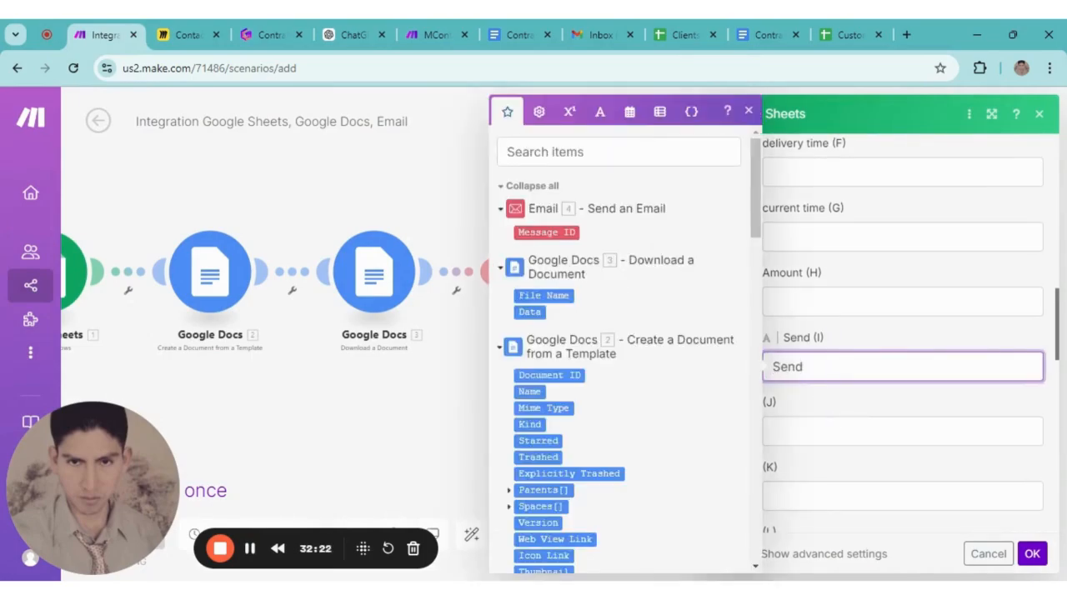
pyautogui.click(860, 338)
pyautogui.click(1033, 556)
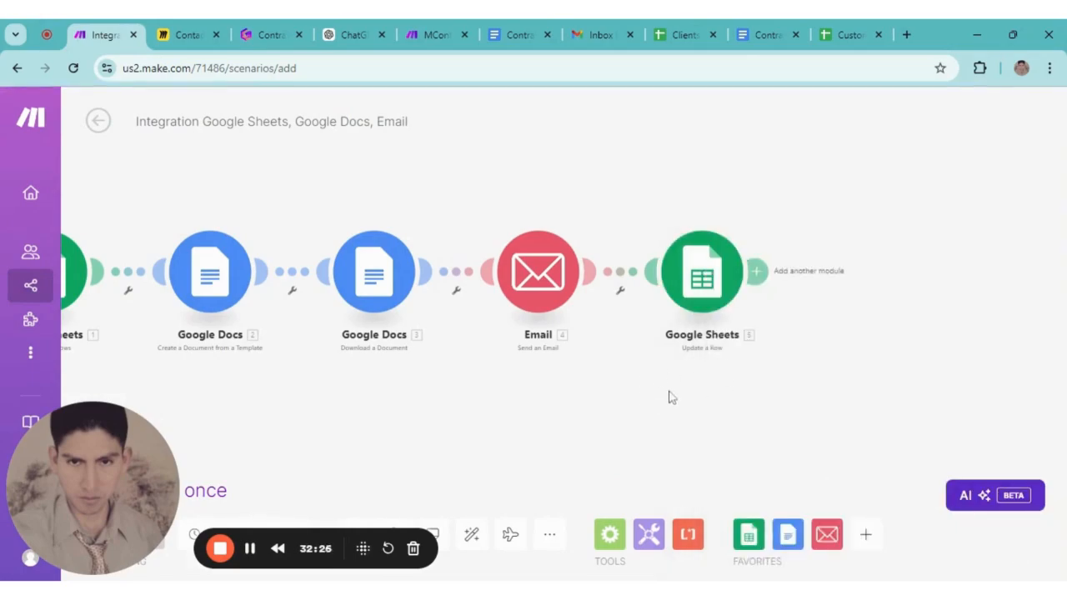
# Review the download-document, Watch New Rows and create-from-template modules' settings
pyautogui.click(497, 283)
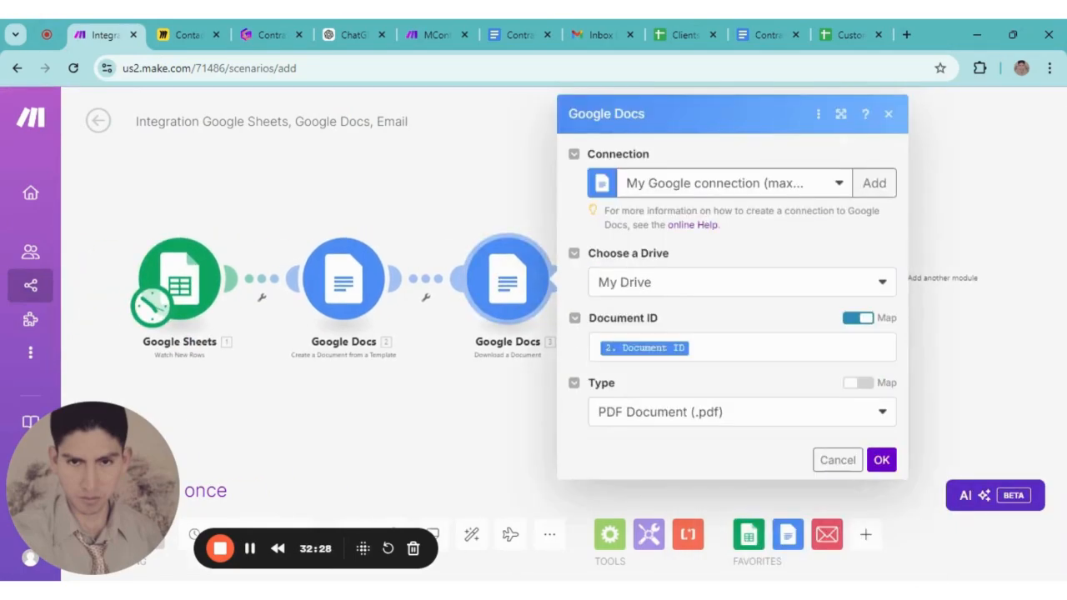
pyautogui.click(482, 426)
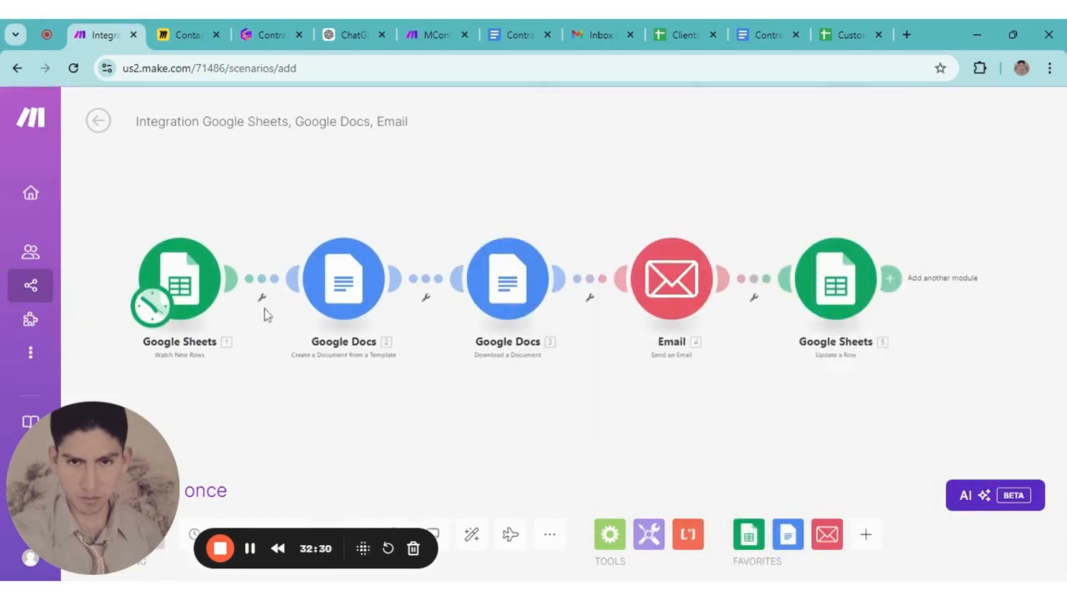
pyautogui.click(179, 280)
pyautogui.click(685, 445)
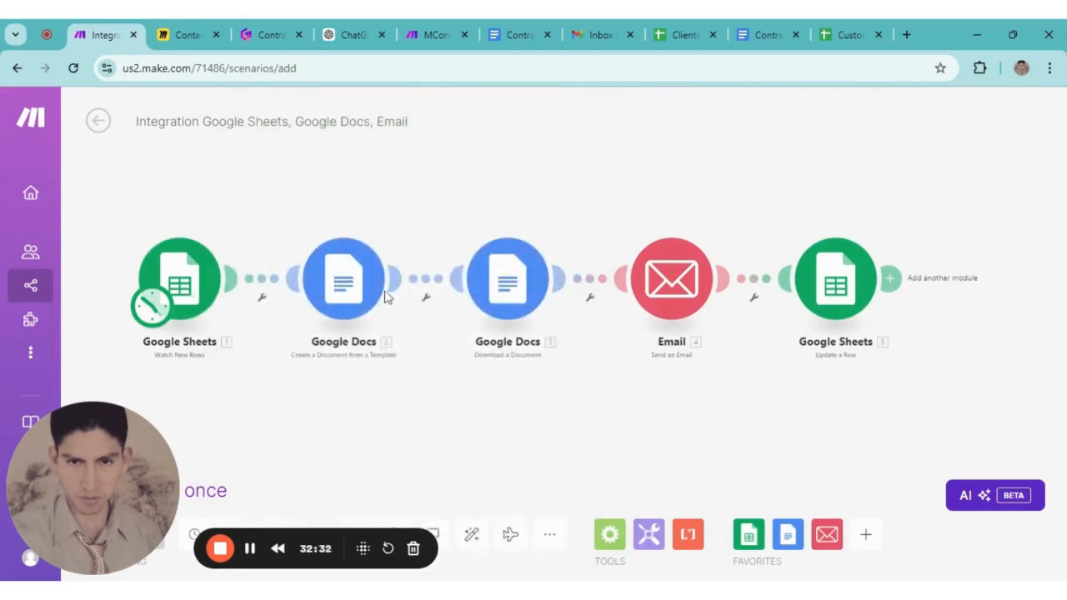
pyautogui.click(344, 280)
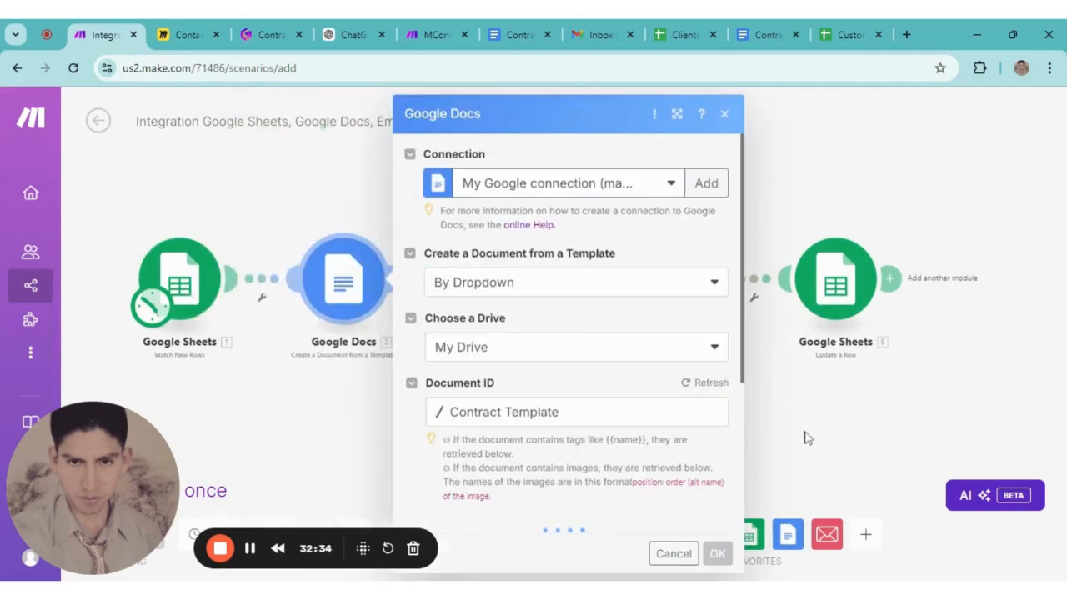
pyautogui.click(837, 439)
# Run the scenario once and confirm the trigger processed 1 bundle
pyautogui.scroll(-5, 712, 364)
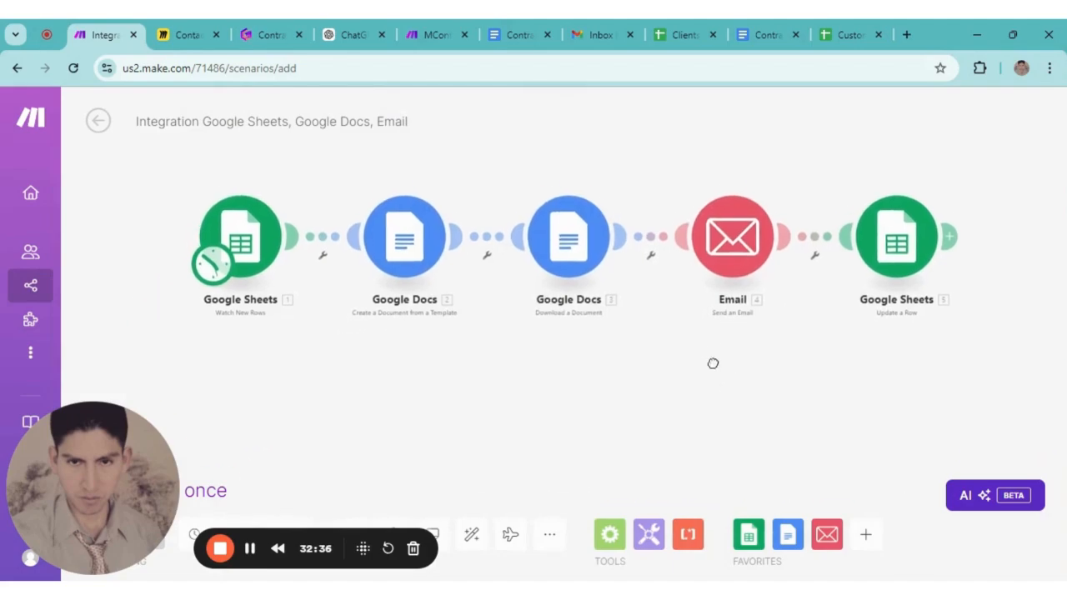
pyautogui.scroll(3, 555, 398)
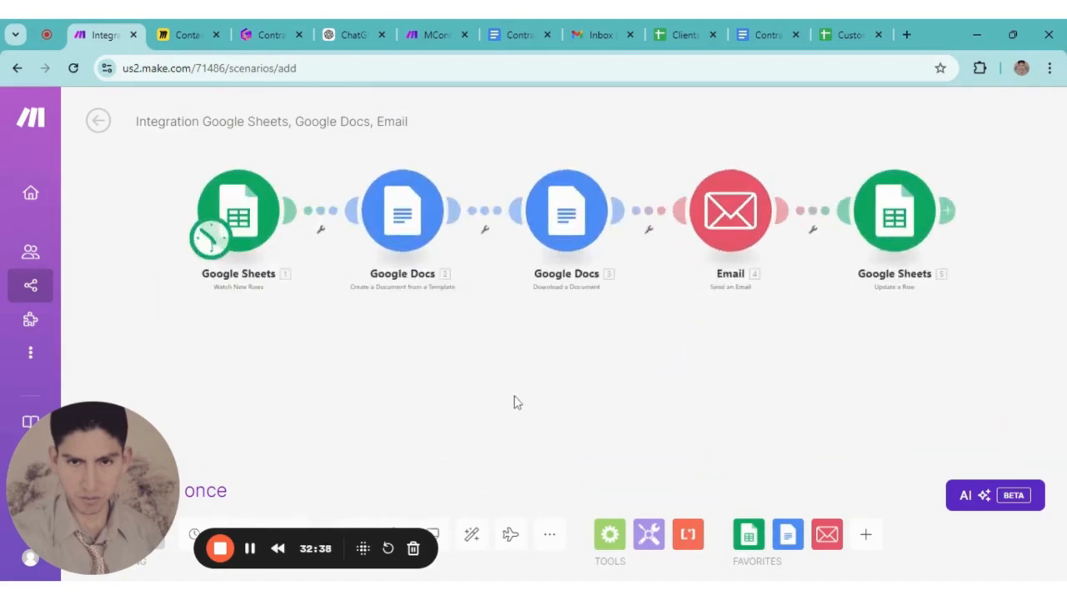
pyautogui.scroll(2, 407, 376)
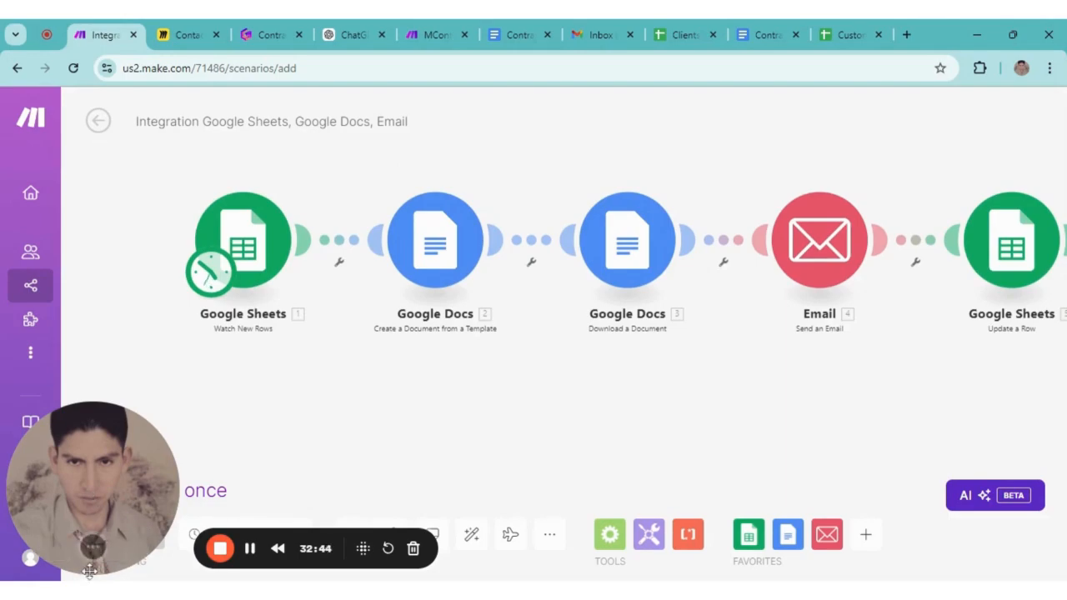
pyautogui.moveTo(97, 567); pyautogui.dragTo(97, 473)
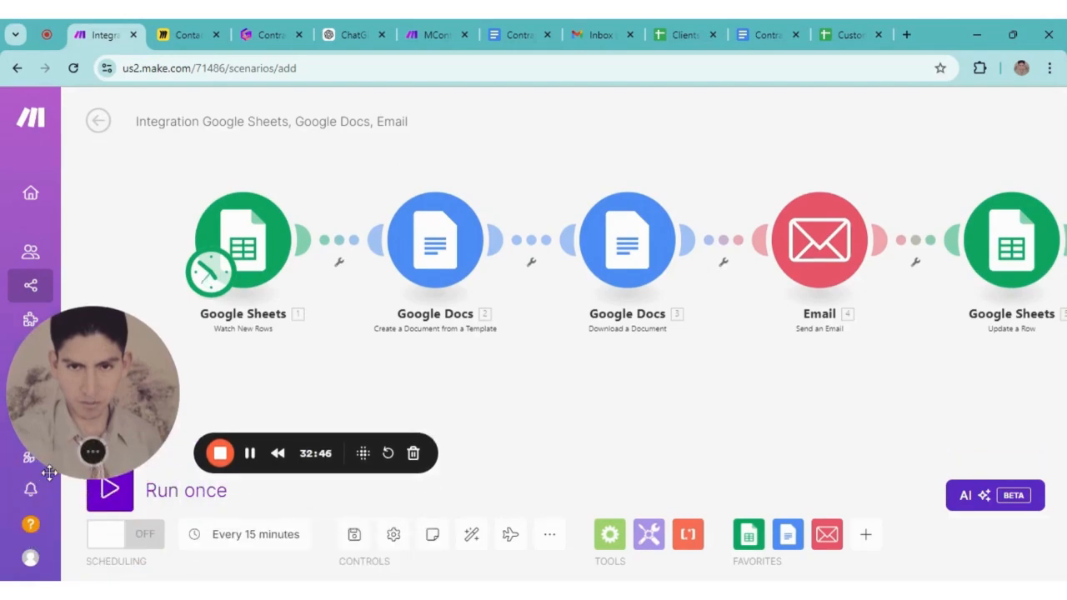
pyautogui.click(109, 498)
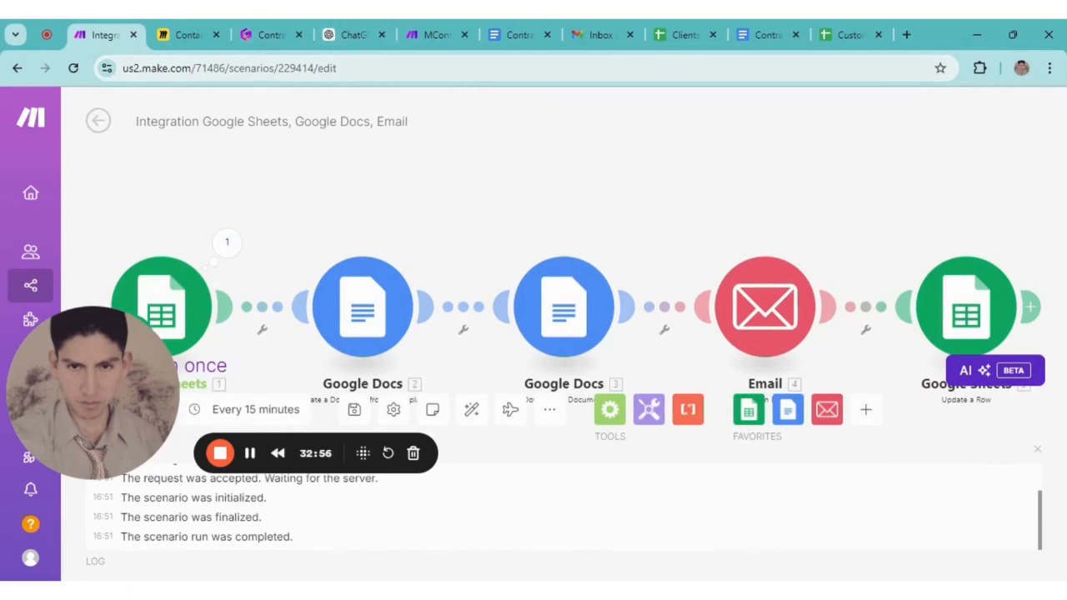
pyautogui.click(844, 37)
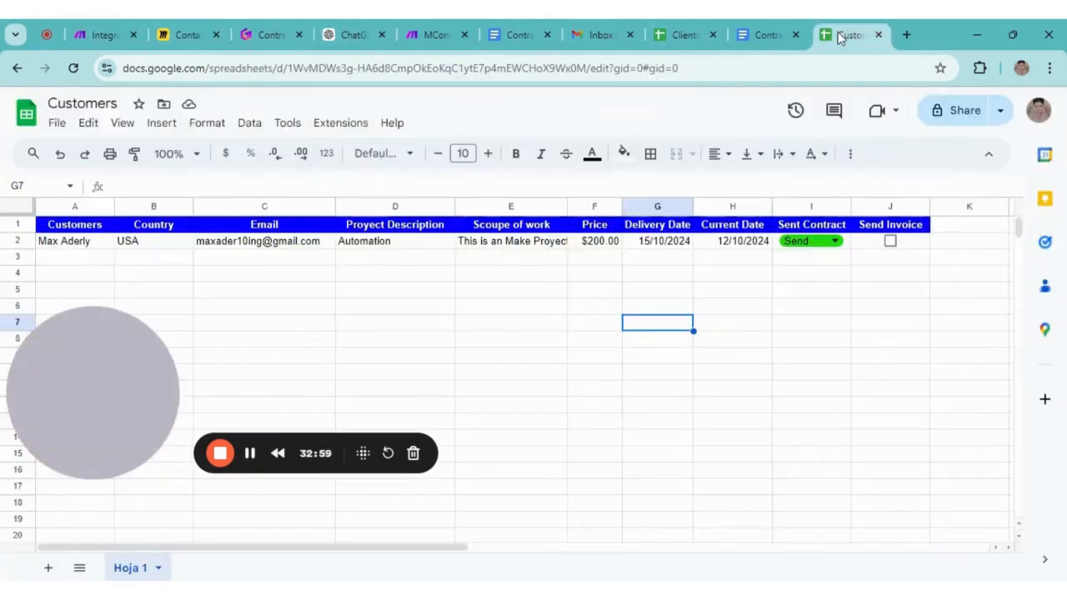
# Enter the client's name in A2, country USA in B2 and the client's e-mail in C2
pyautogui.click(689, 29)
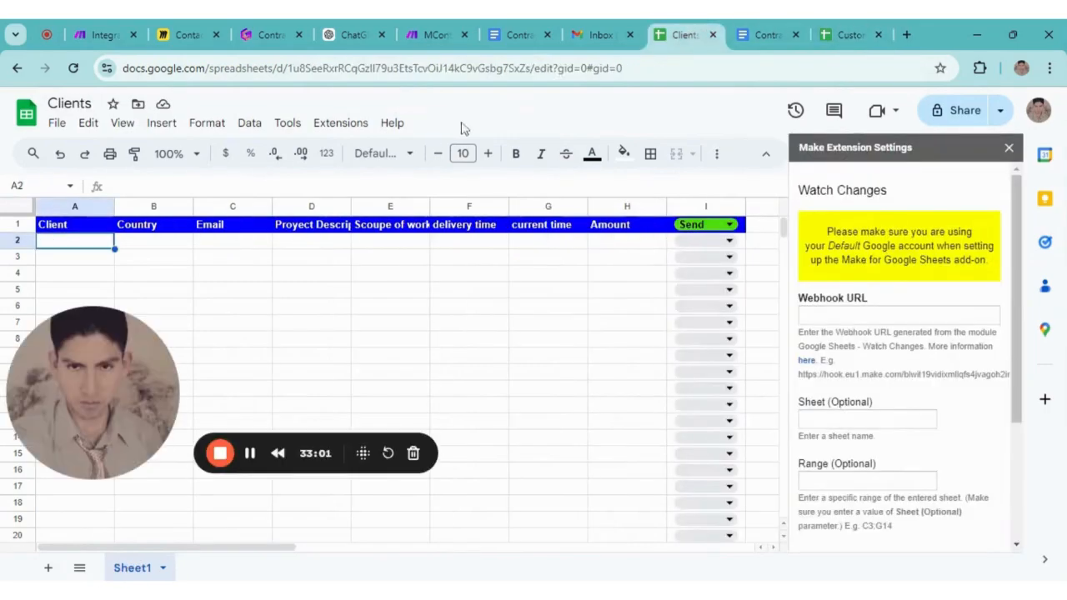
pyautogui.doubleClick(80, 248)
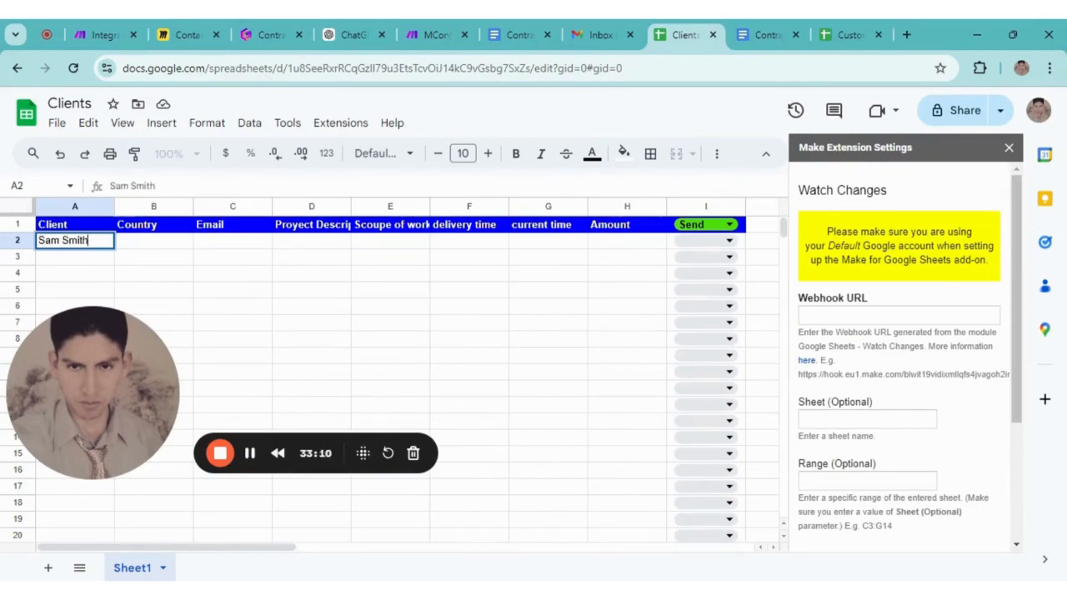
pyautogui.click(176, 243)
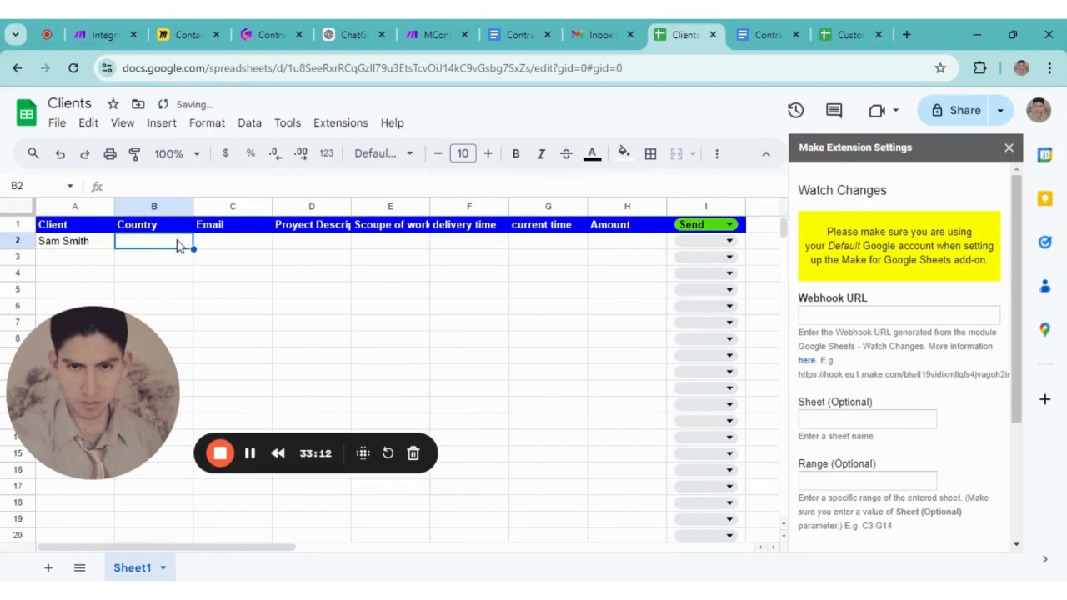
pyautogui.write('USA')
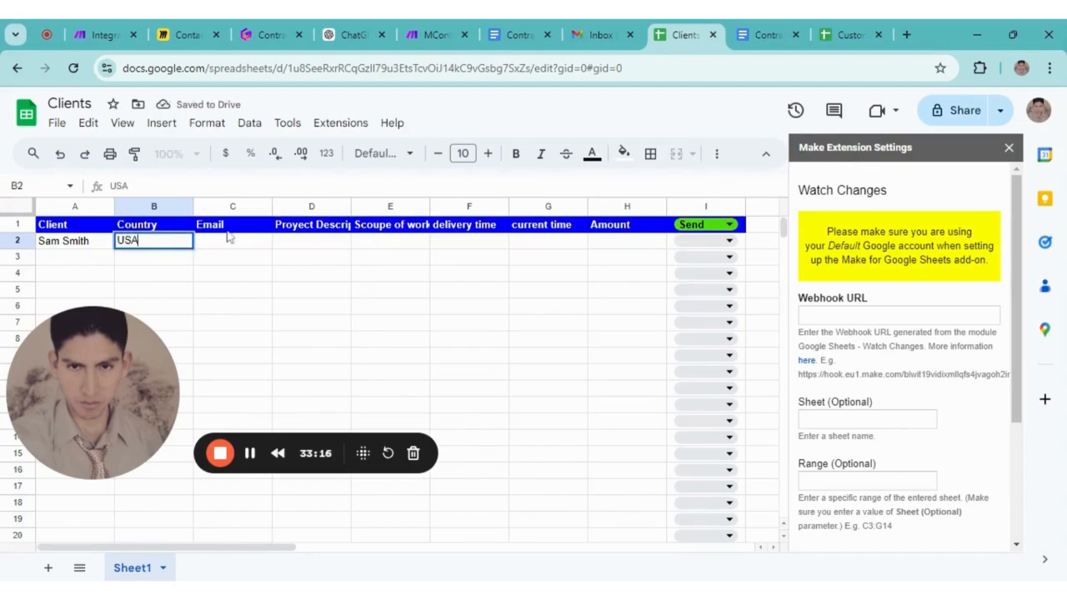
pyautogui.press('Tab')
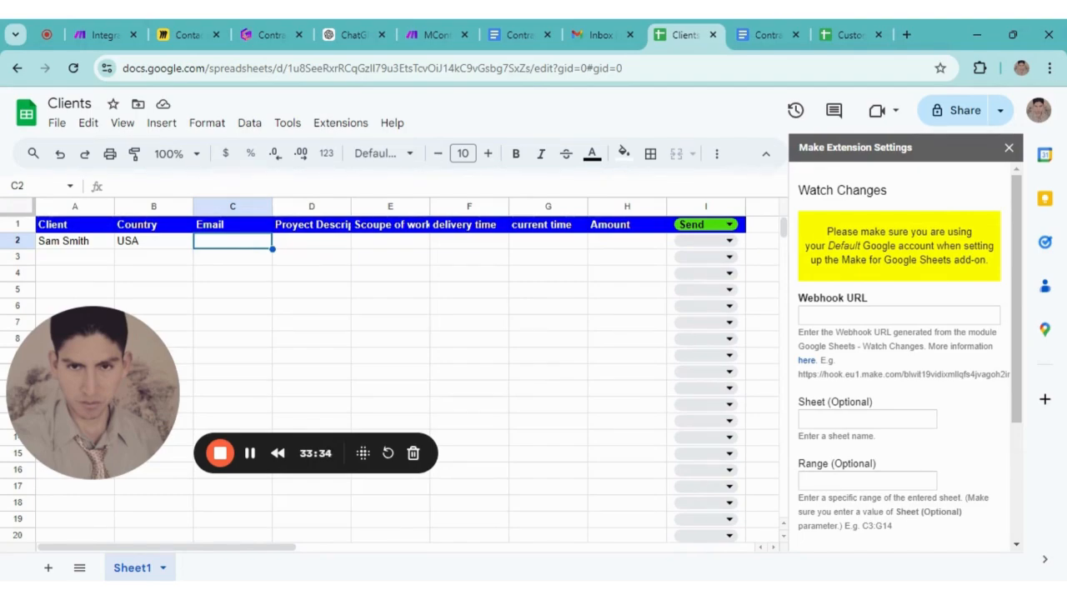
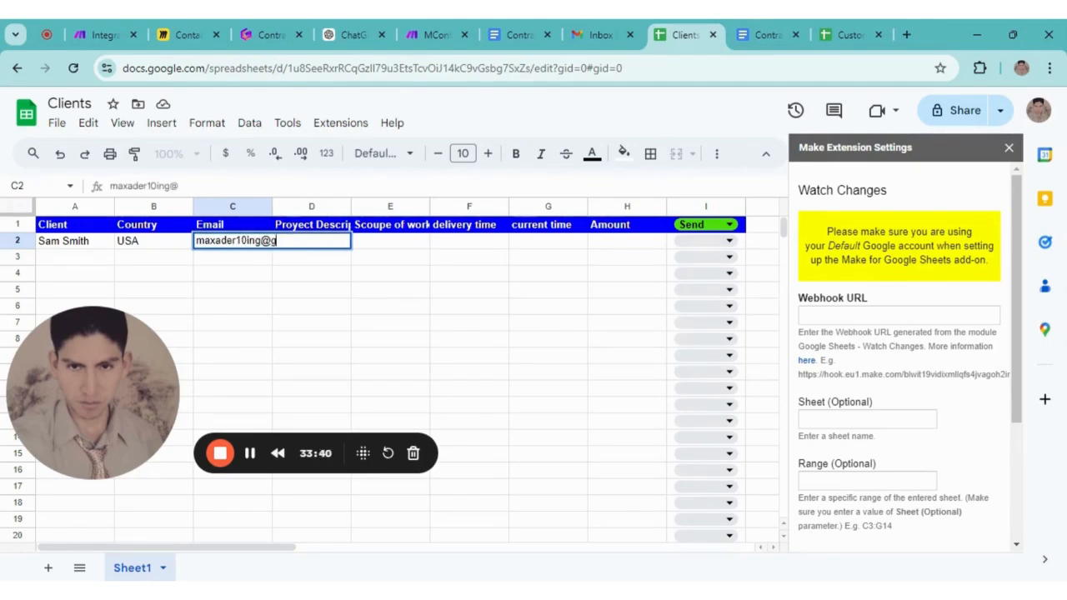
# Fill D2 with 'AI Automation' and E2 with 'Automation withn Make.com'
pyautogui.click(298, 277)
pyautogui.click(332, 242)
pyautogui.doubleClick(340, 245)
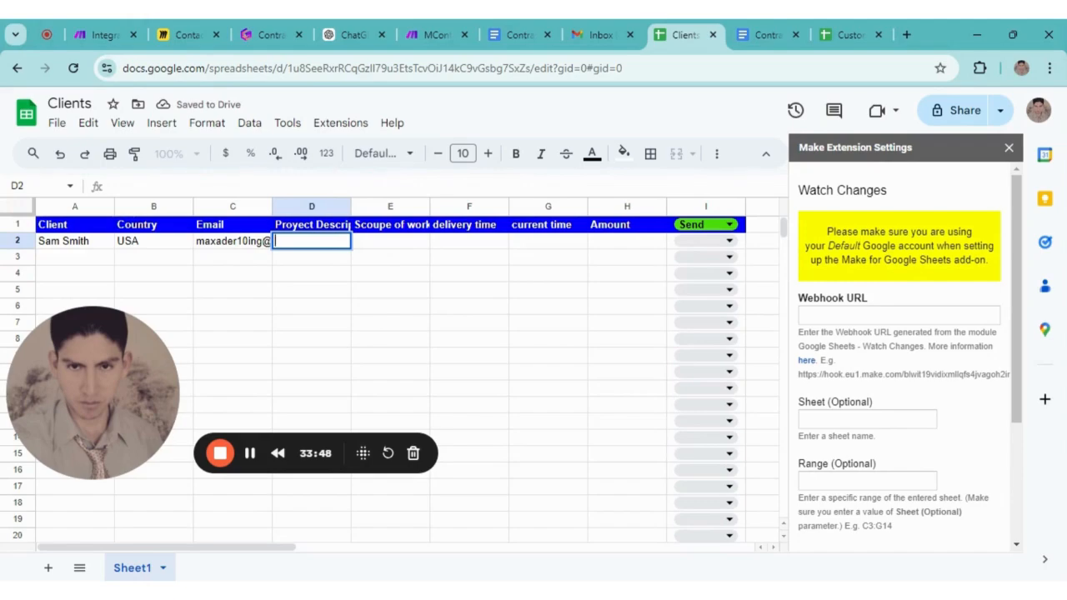
pyautogui.write('AI')
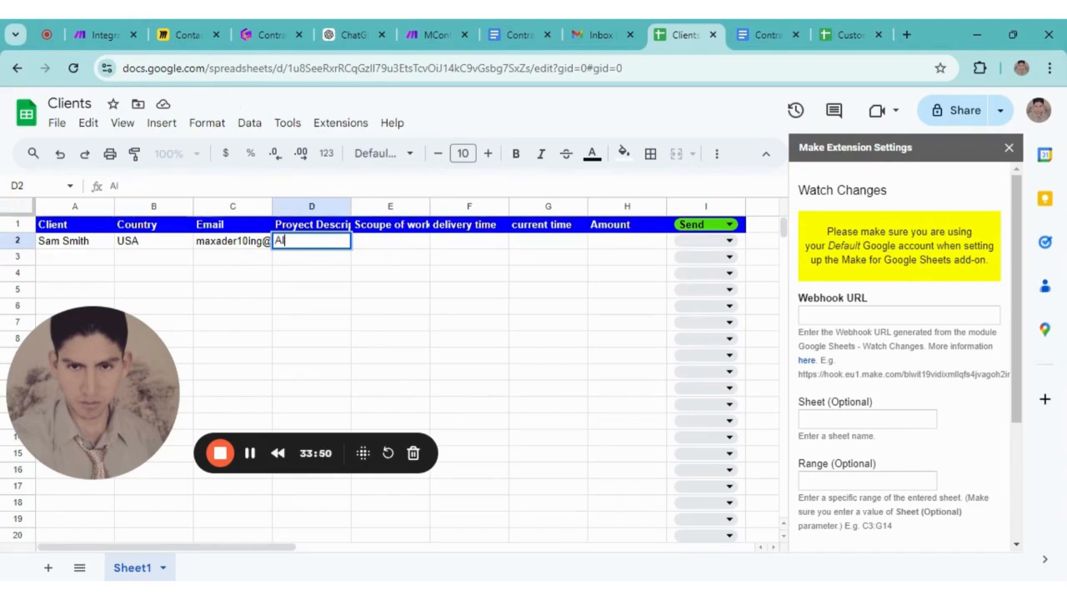
pyautogui.write(' Automatio')
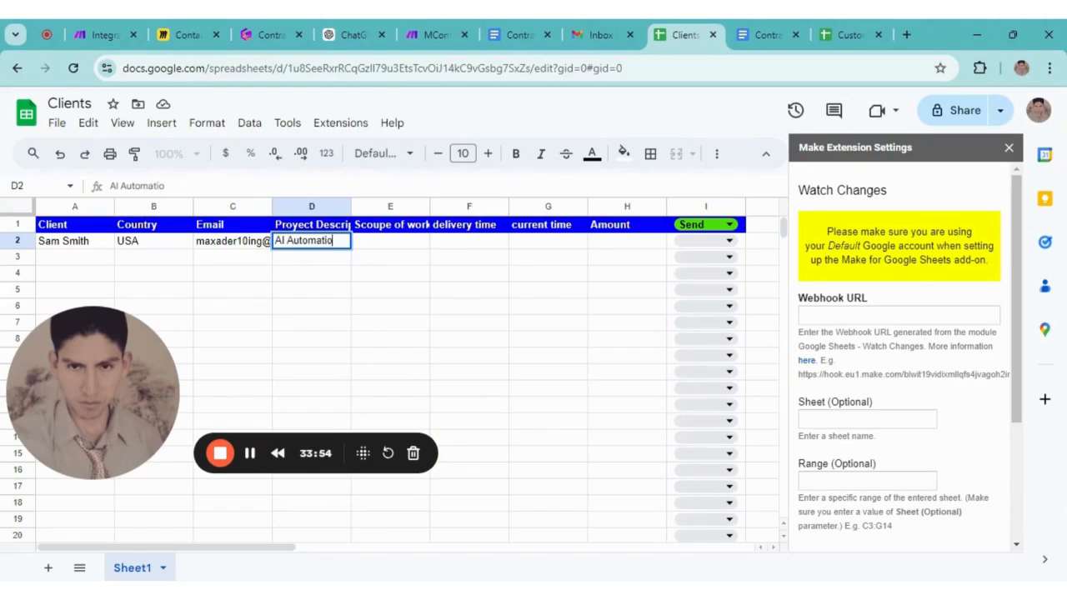
pyautogui.click(385, 247)
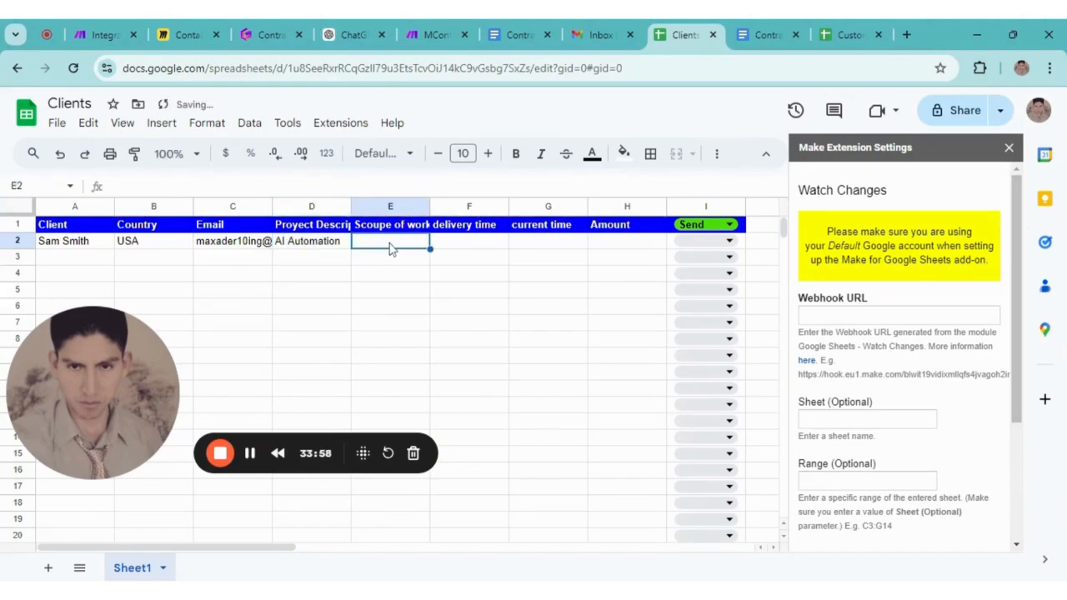
pyautogui.doubleClick(392, 248)
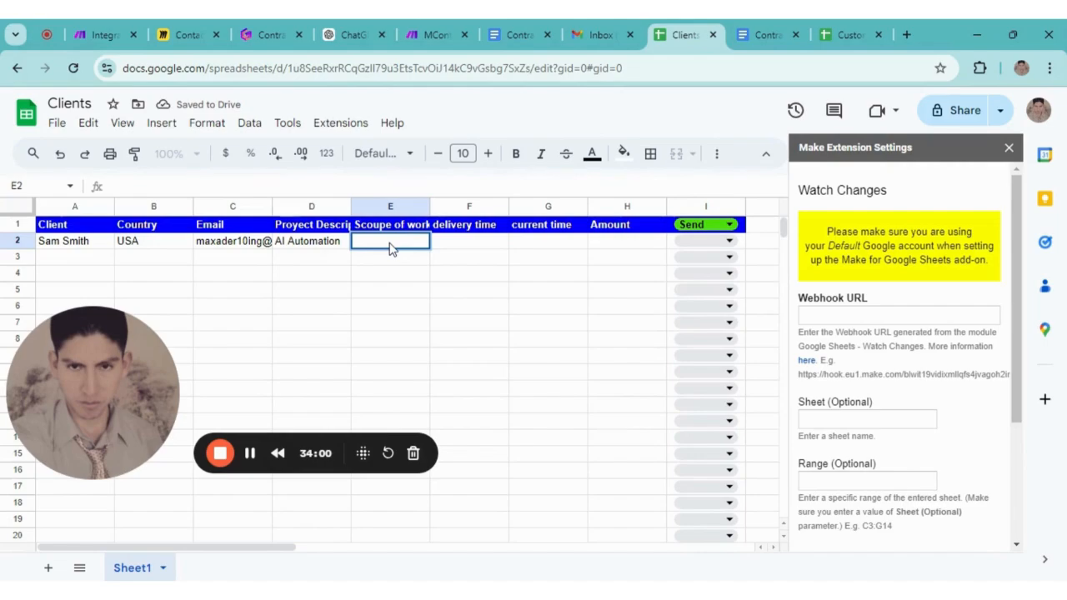
pyautogui.write('Automation')
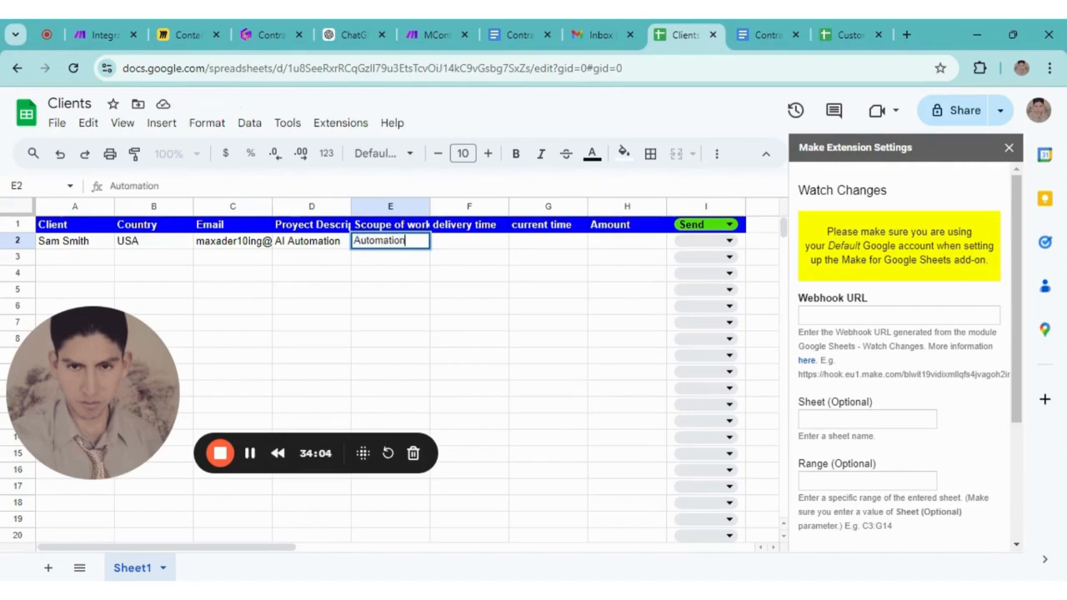
pyautogui.write(' withn Make')
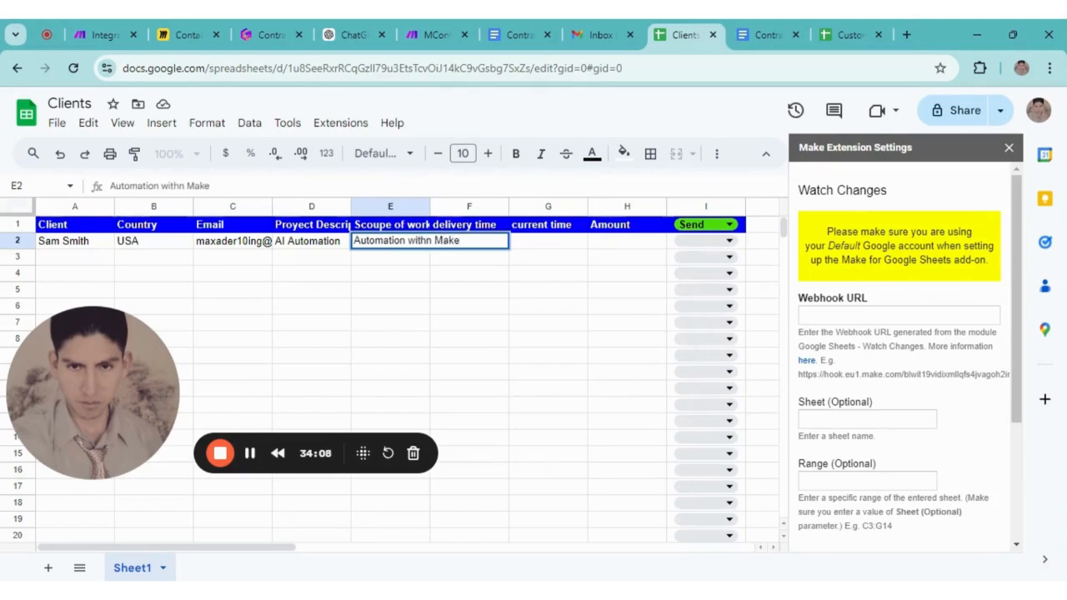
pyautogui.write('.co')
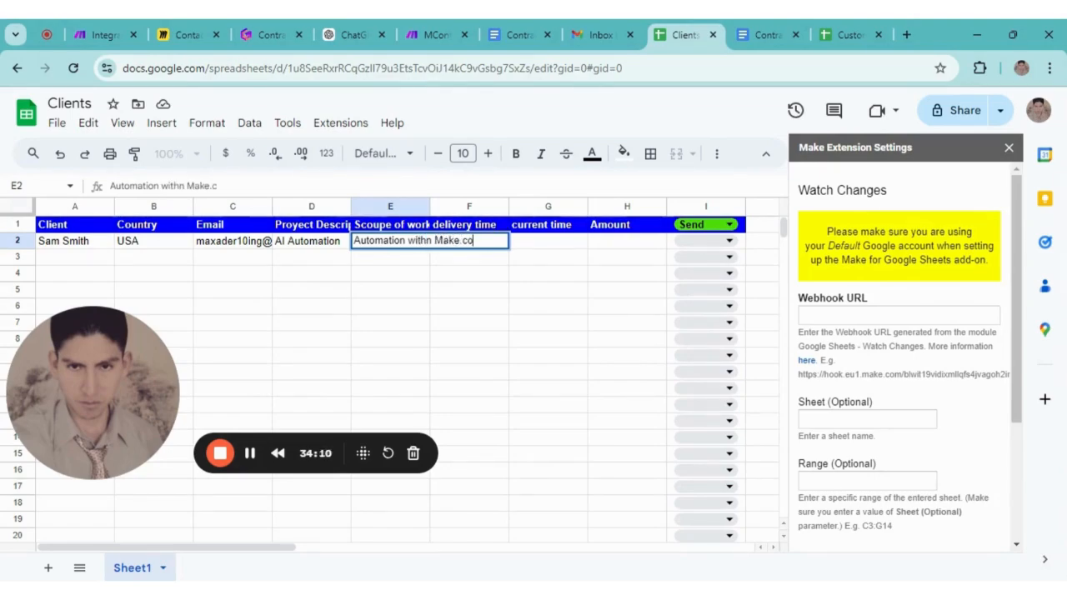
pyautogui.write('m')
pyautogui.click(435, 311)
# Select the delivery time column and cell F2, starting and stopping its edit
pyautogui.doubleClick(494, 245)
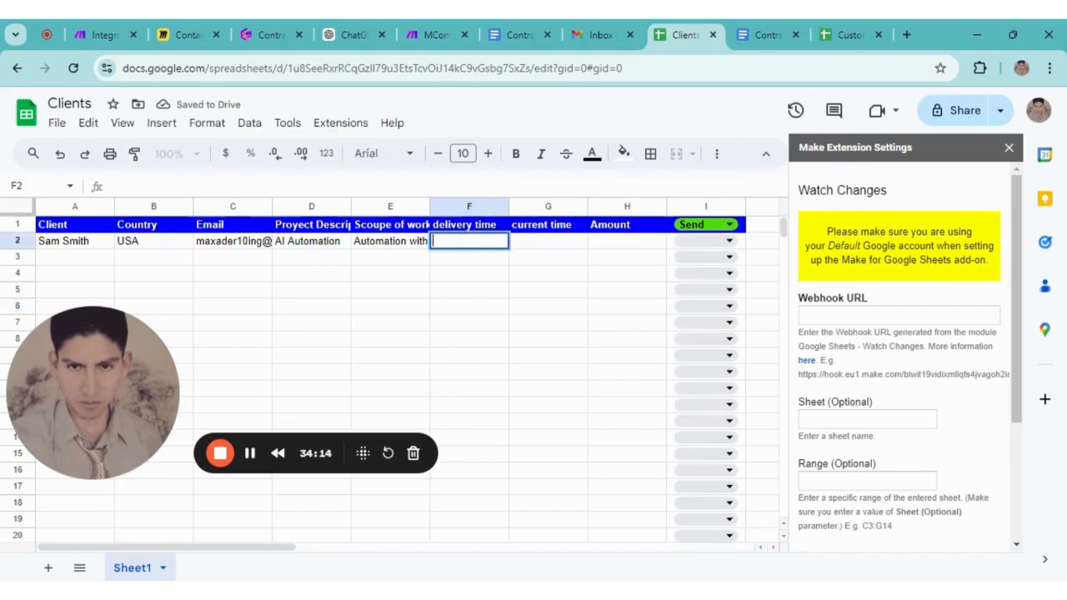
pyautogui.click(491, 313)
pyautogui.click(482, 207)
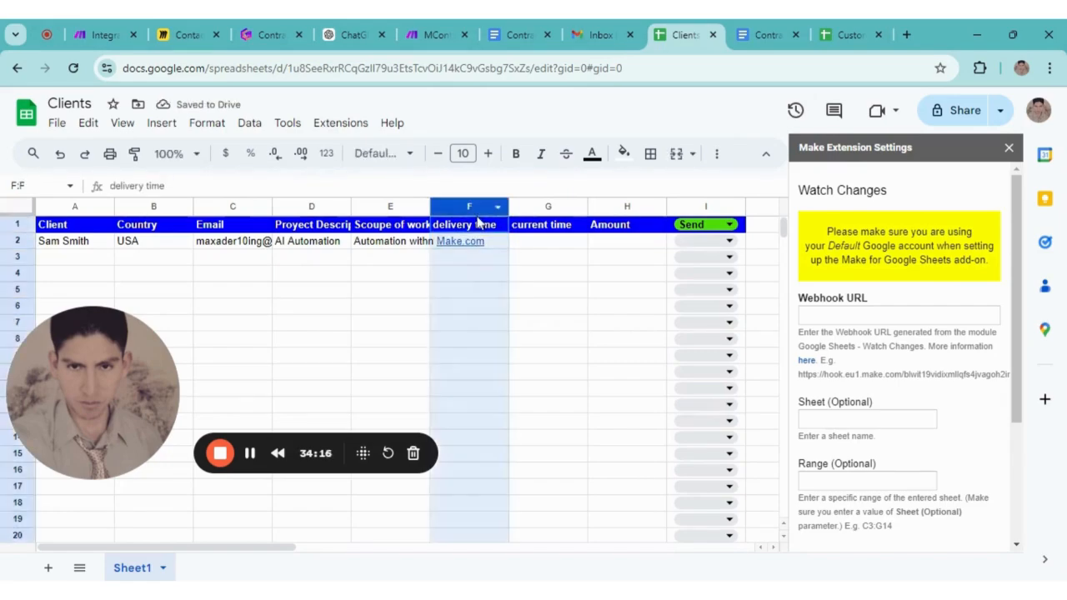
pyautogui.click(512, 249)
pyautogui.click(495, 248)
pyautogui.doubleClick(495, 247)
pyautogui.click(554, 358)
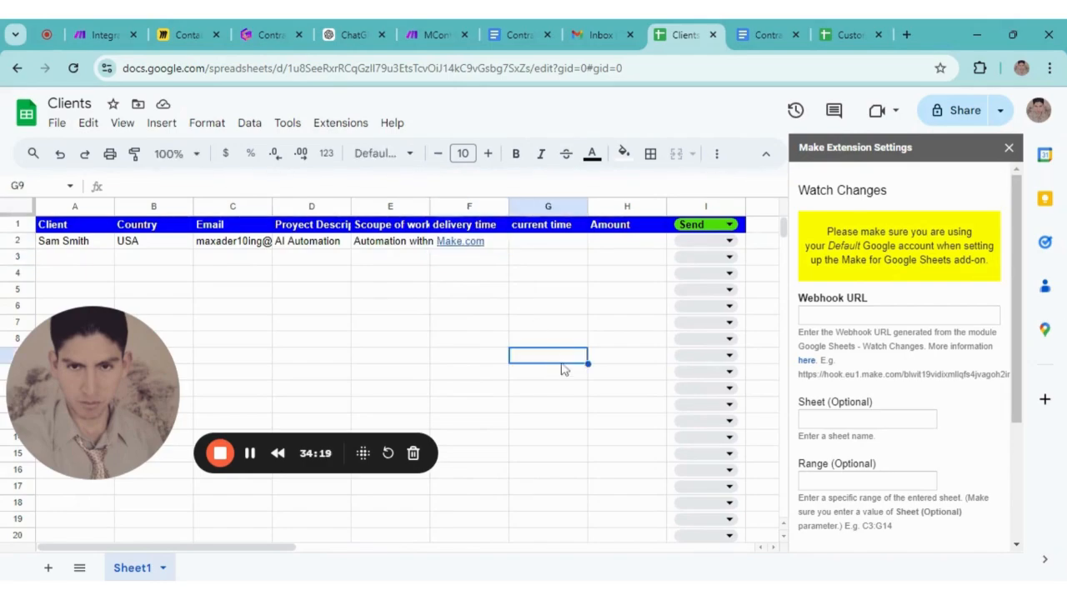
# Close the Make Extension Settings sidebar, then widen column E for the scope text and delivery-time column F
pyautogui.click(1009, 148)
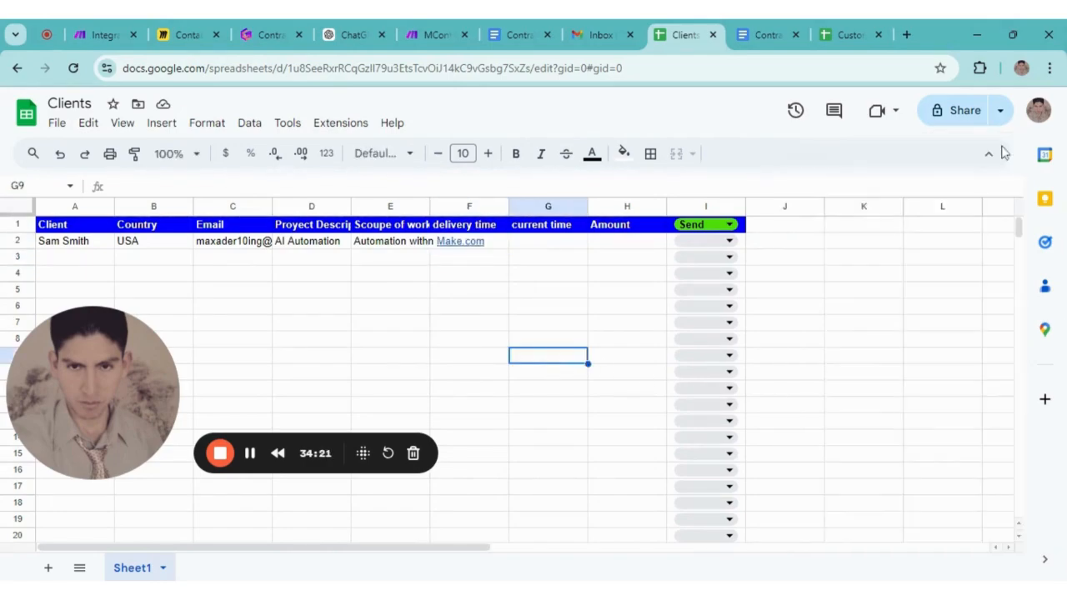
pyautogui.click(493, 247)
pyautogui.rightClick(505, 247)
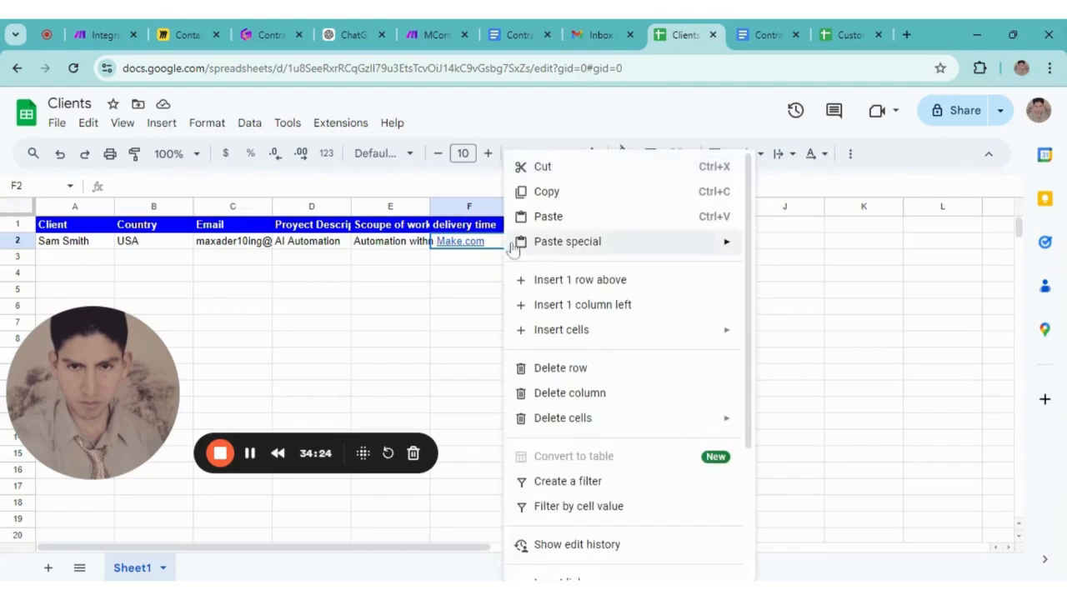
pyautogui.click(483, 279)
pyautogui.click(497, 242)
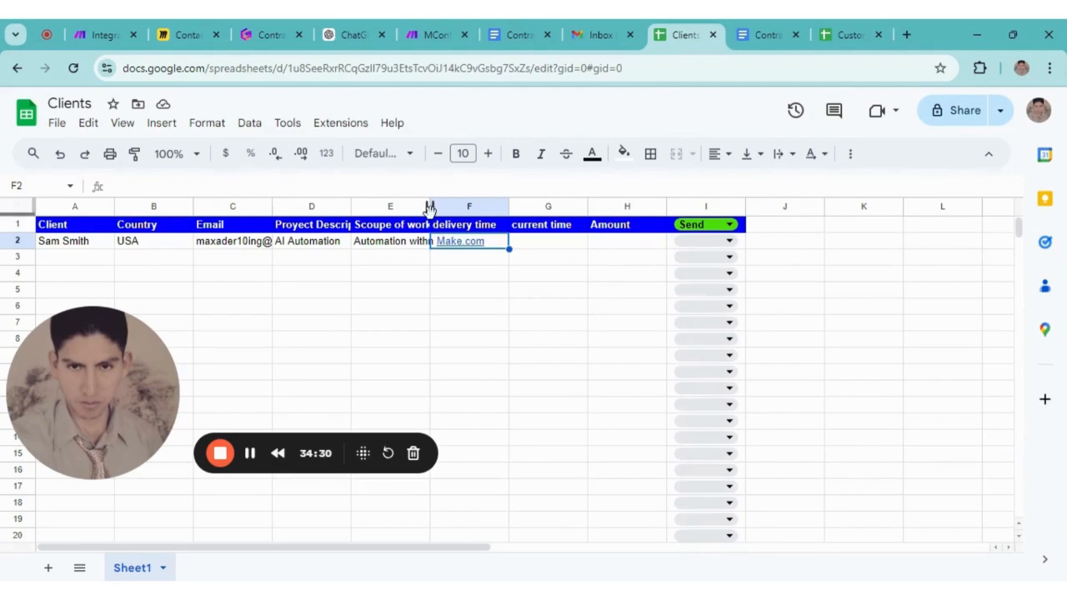
pyautogui.moveTo(430, 206); pyautogui.dragTo(463, 206)
pyautogui.moveTo(542, 206); pyautogui.dragTo(609, 206)
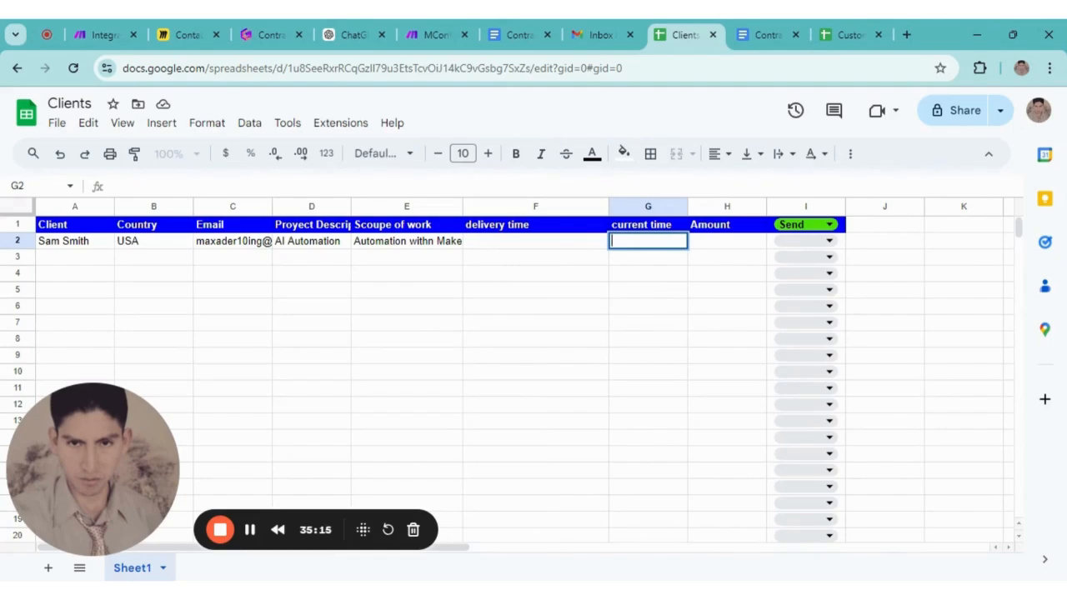
# Enter current time 13/10/2024, delivery date 14/10/2024 in F2 and amount 500 in H2
pyautogui.write('13/10/20')
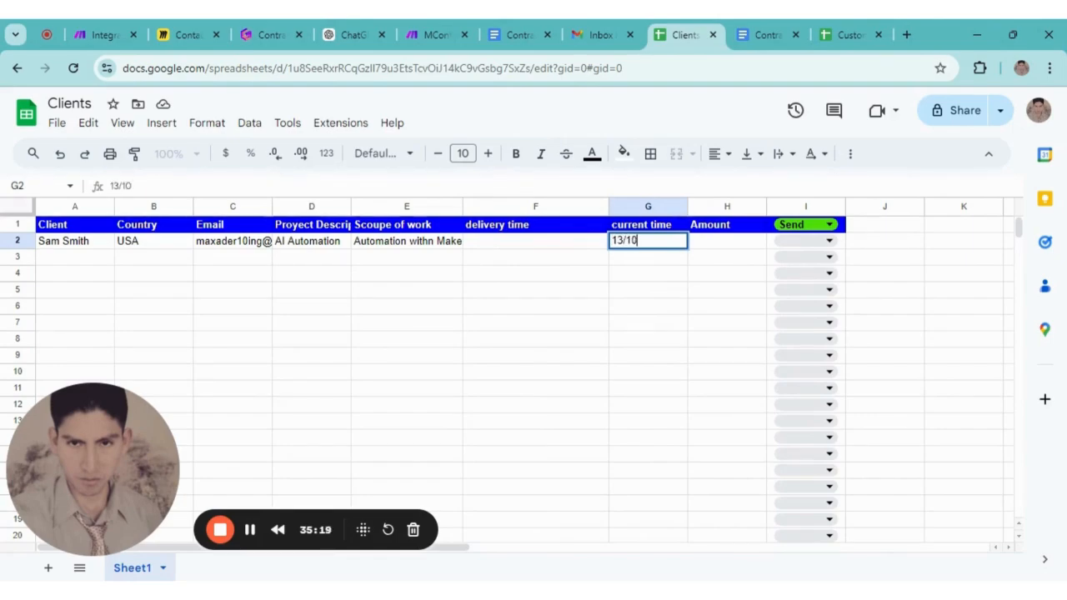
pyautogui.write('24')
pyautogui.click(632, 312)
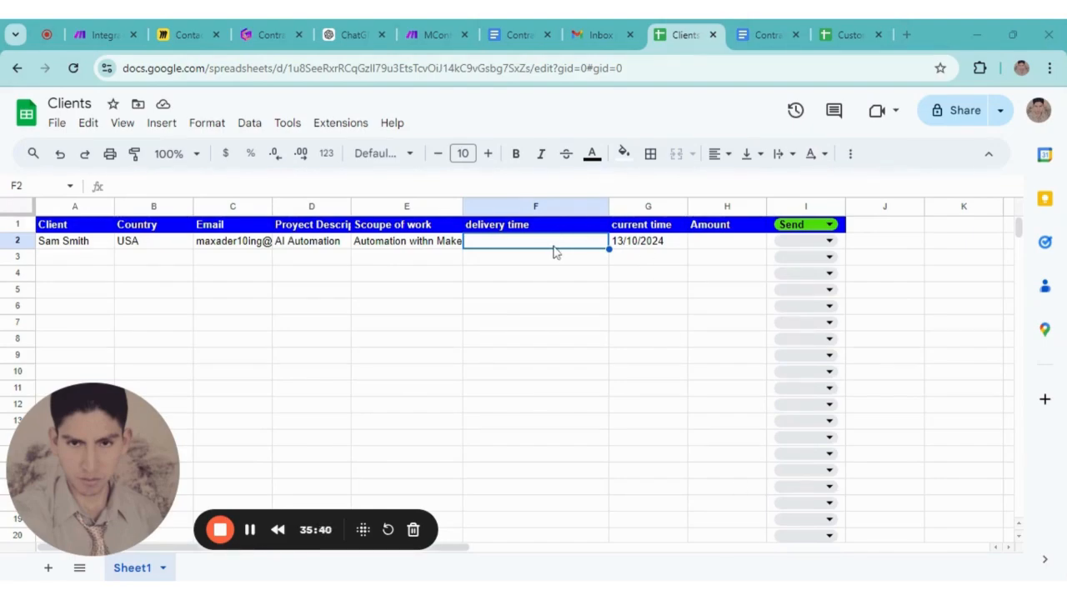
pyautogui.click(518, 229)
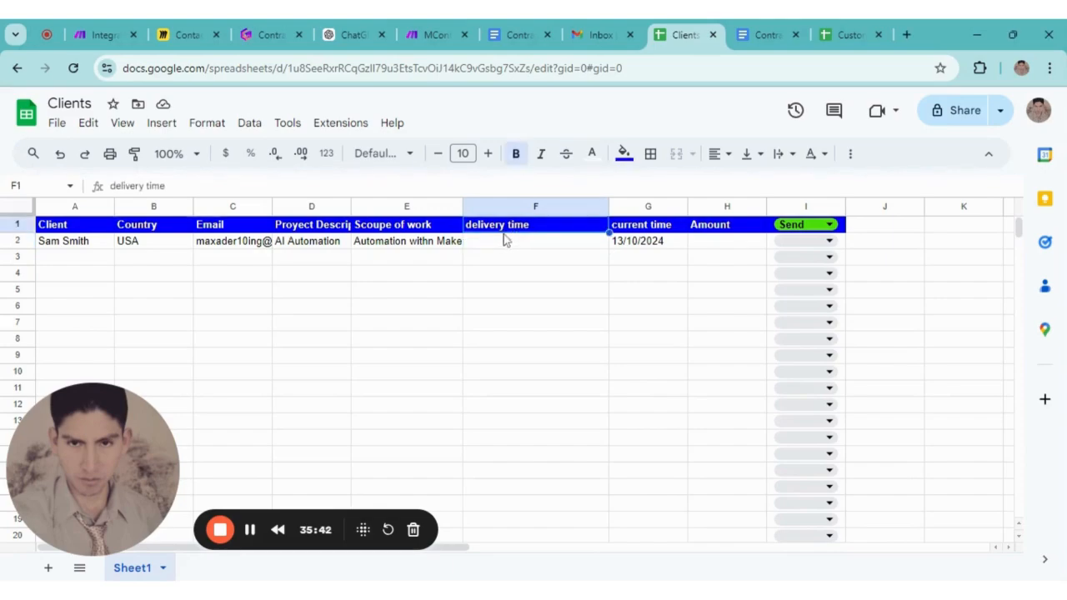
pyautogui.doubleClick(497, 245)
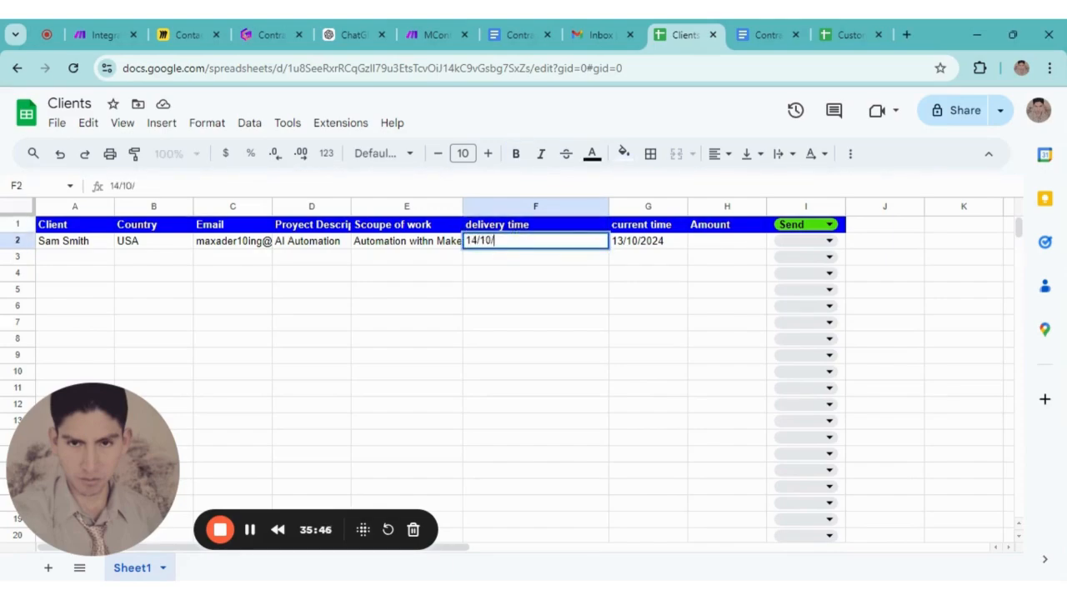
pyautogui.click(557, 307)
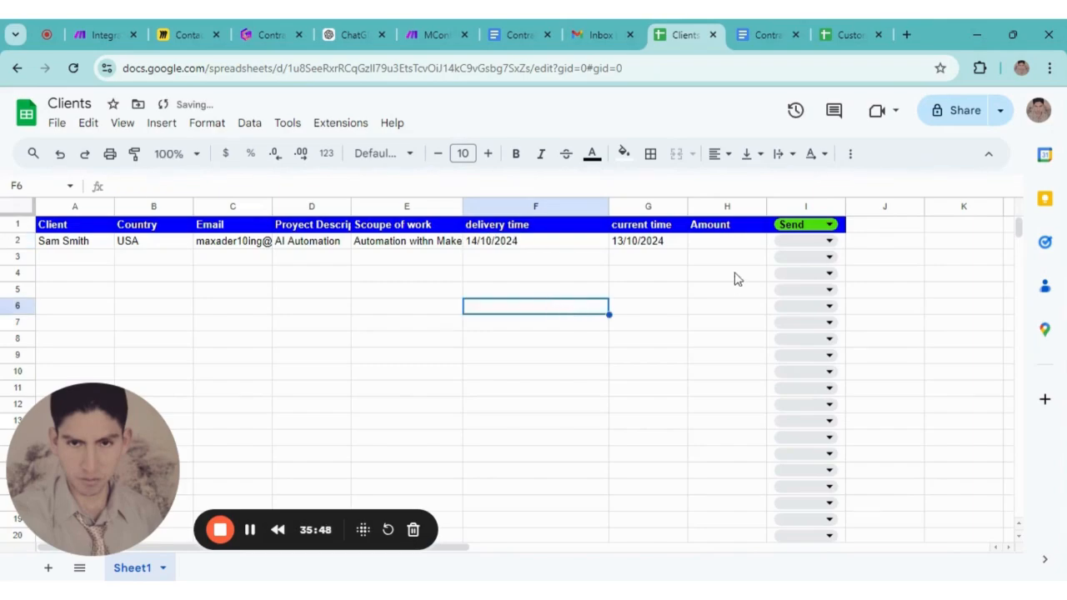
pyautogui.click(722, 246)
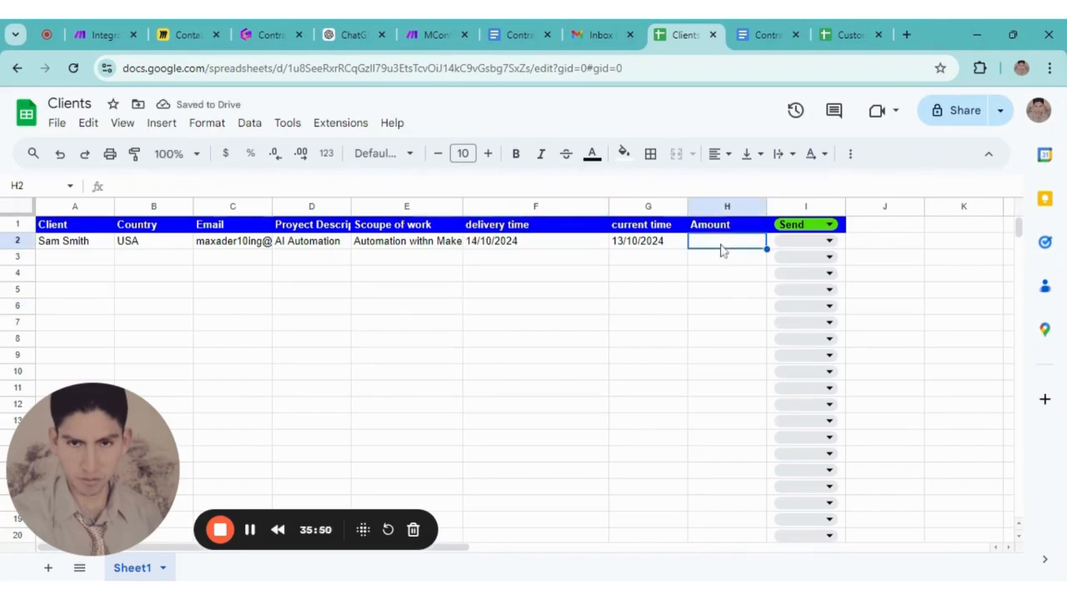
pyautogui.write('5')
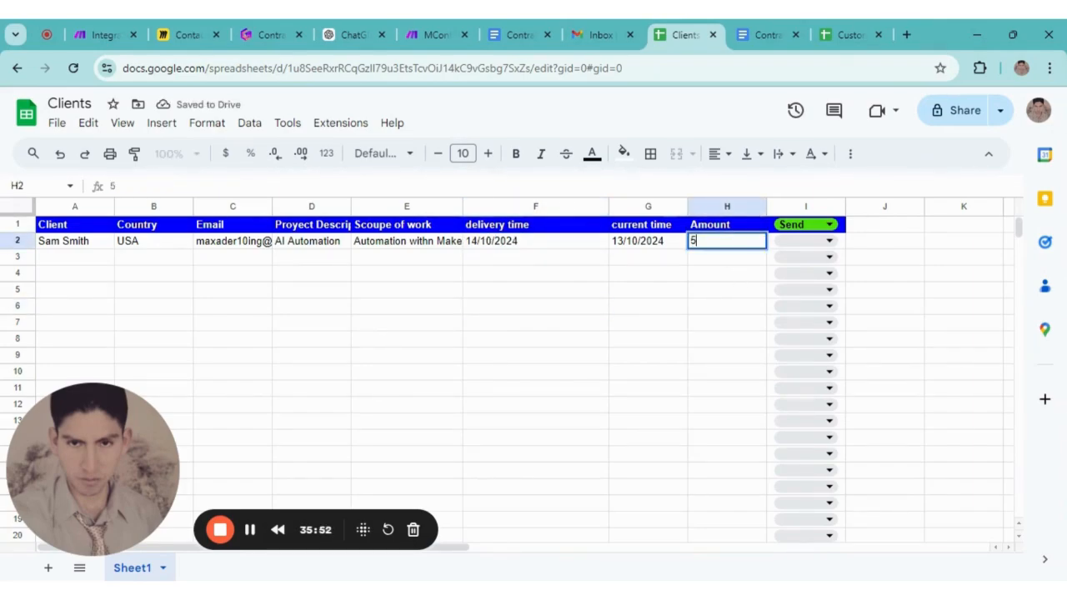
pyautogui.write('00')
pyautogui.click(725, 289)
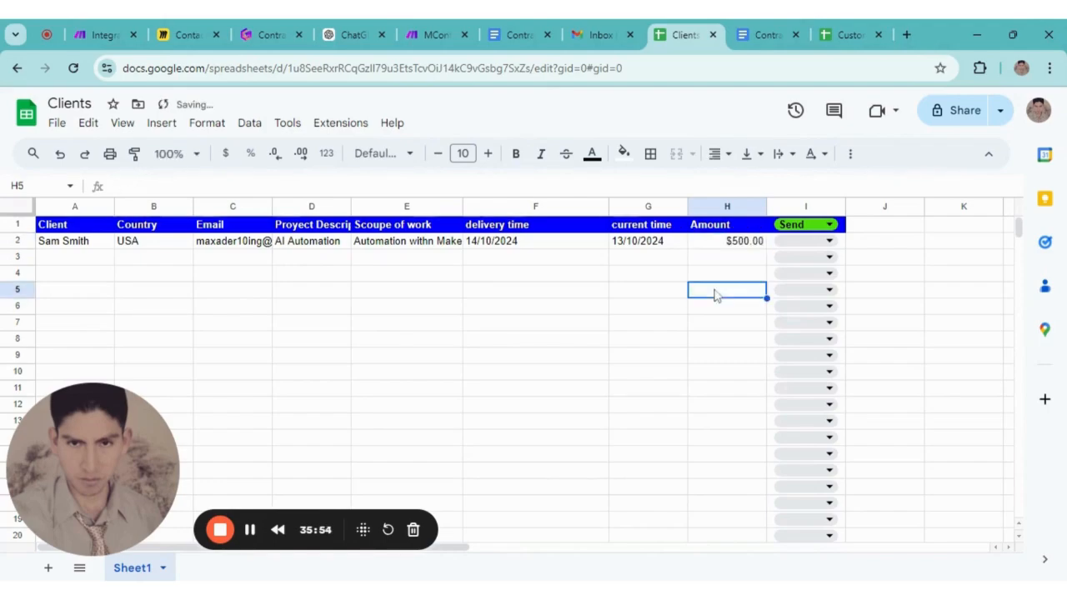
# Open the data validation rule behind the I1 Send heading, save it and close the panel
pyautogui.click(833, 227)
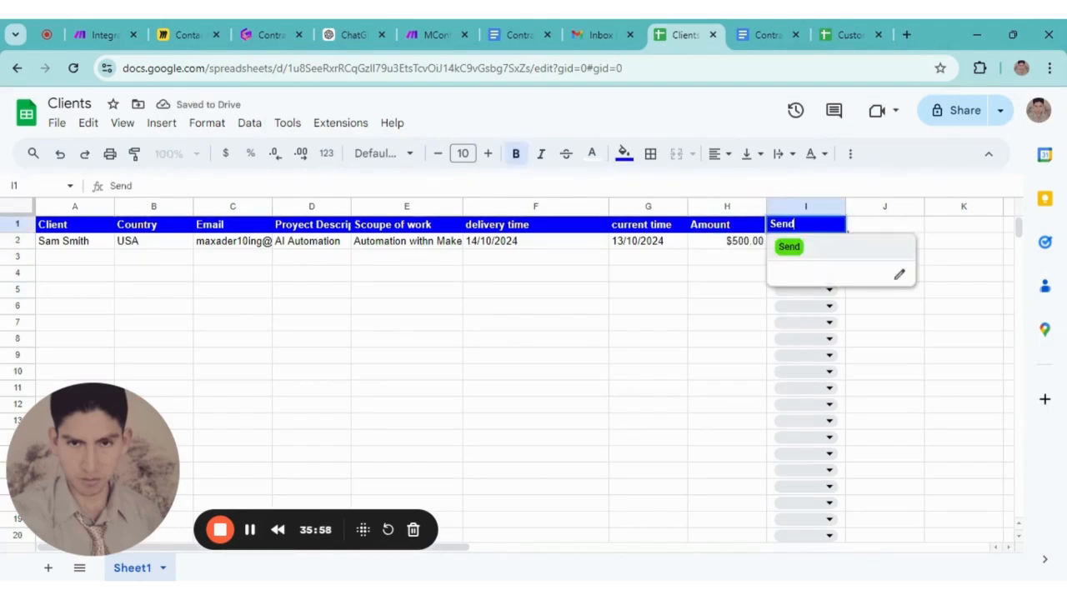
pyautogui.click(754, 324)
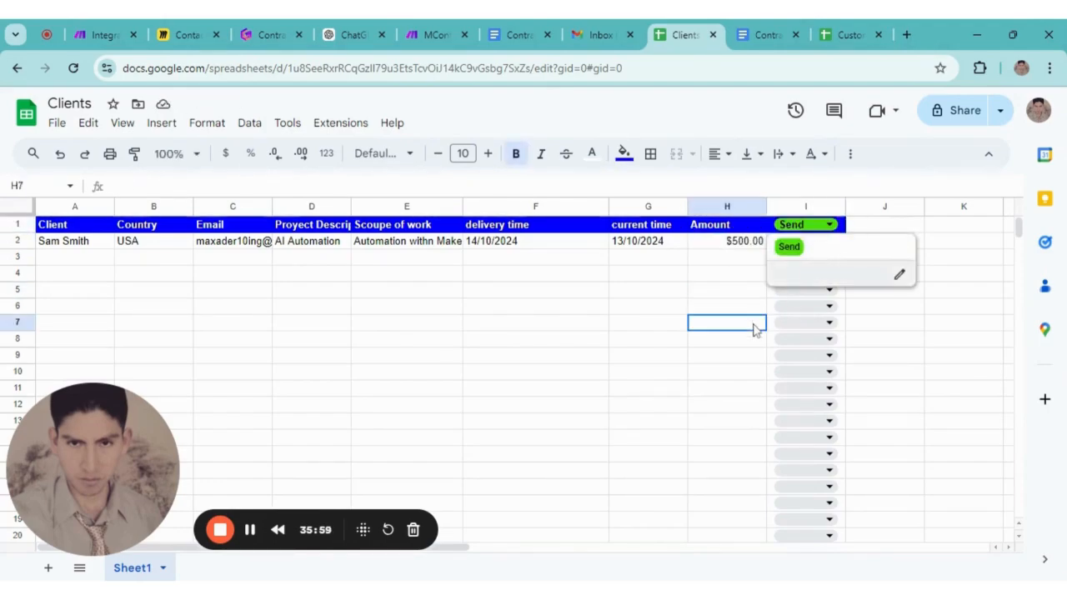
pyautogui.click(832, 225)
pyautogui.click(899, 274)
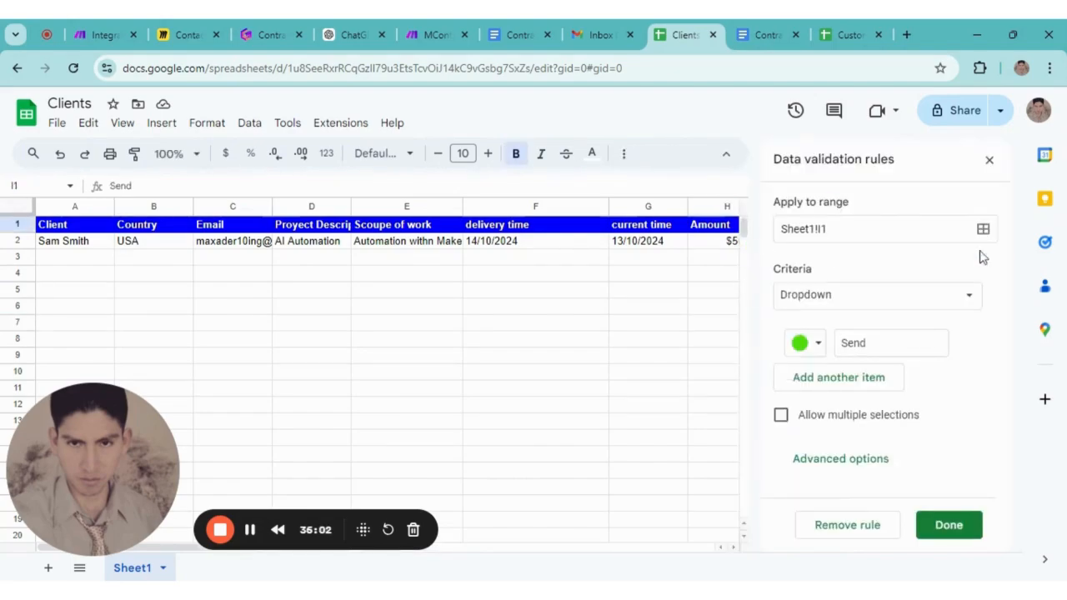
pyautogui.click(949, 525)
pyautogui.click(989, 160)
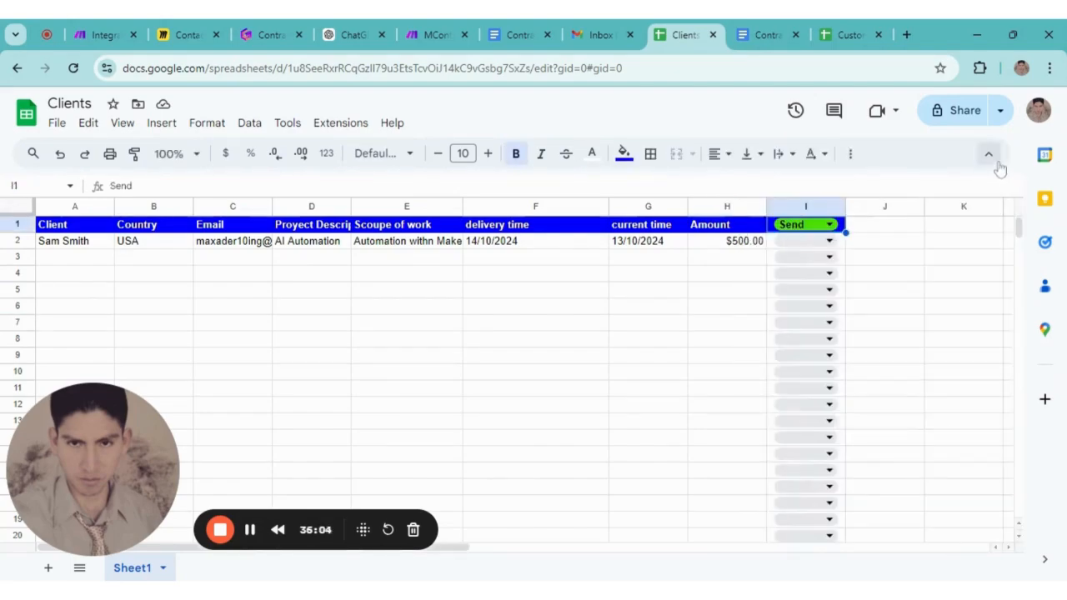
# Replace the dropdown chip in I1 with the plain text heading 'Send'
pyautogui.press('Delete')
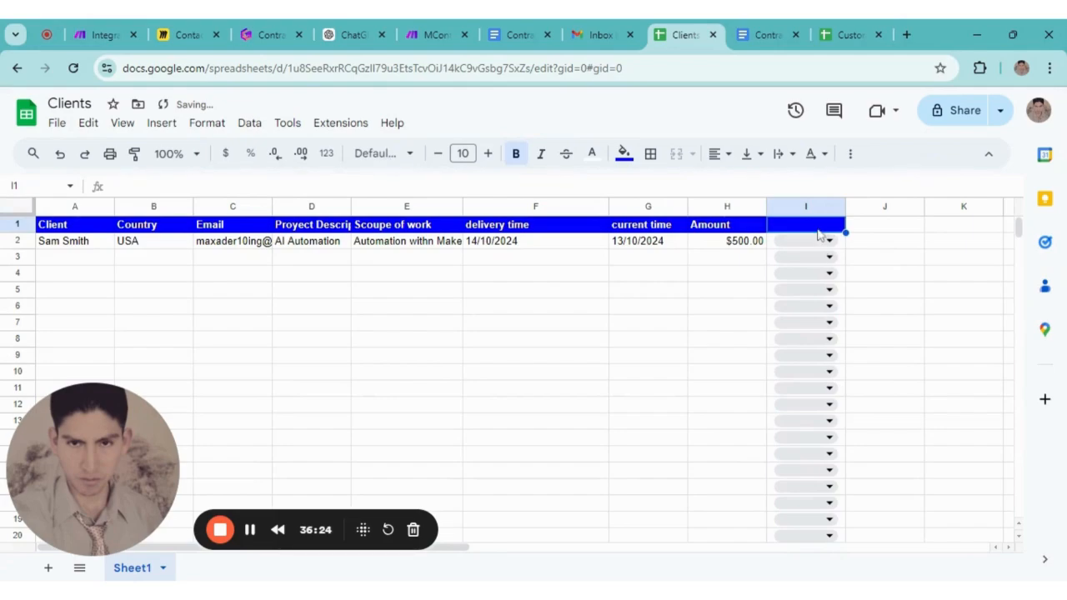
pyautogui.write('Send')
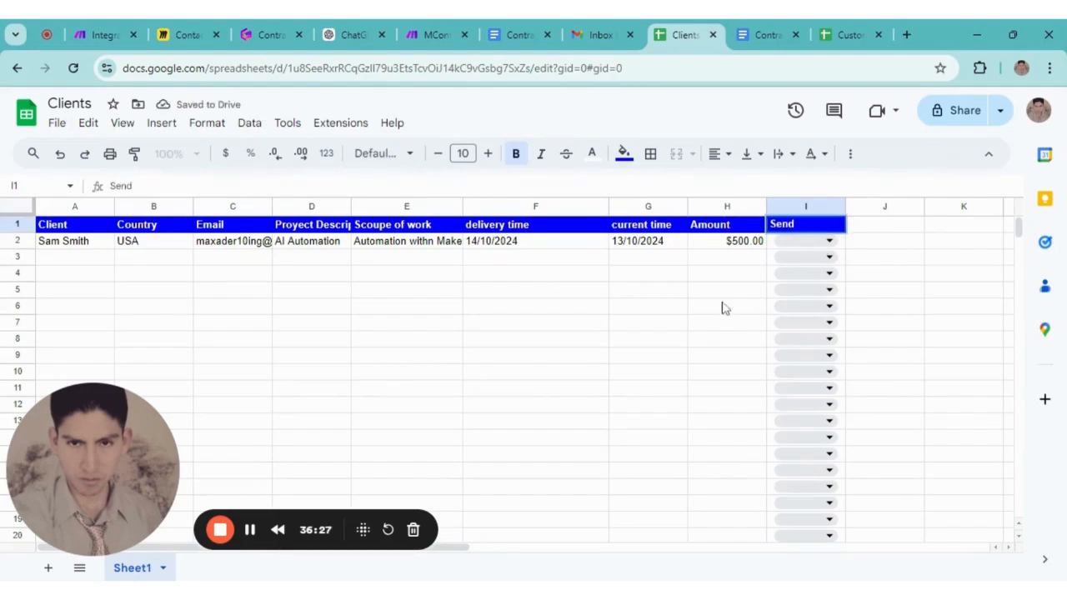
pyautogui.click(724, 309)
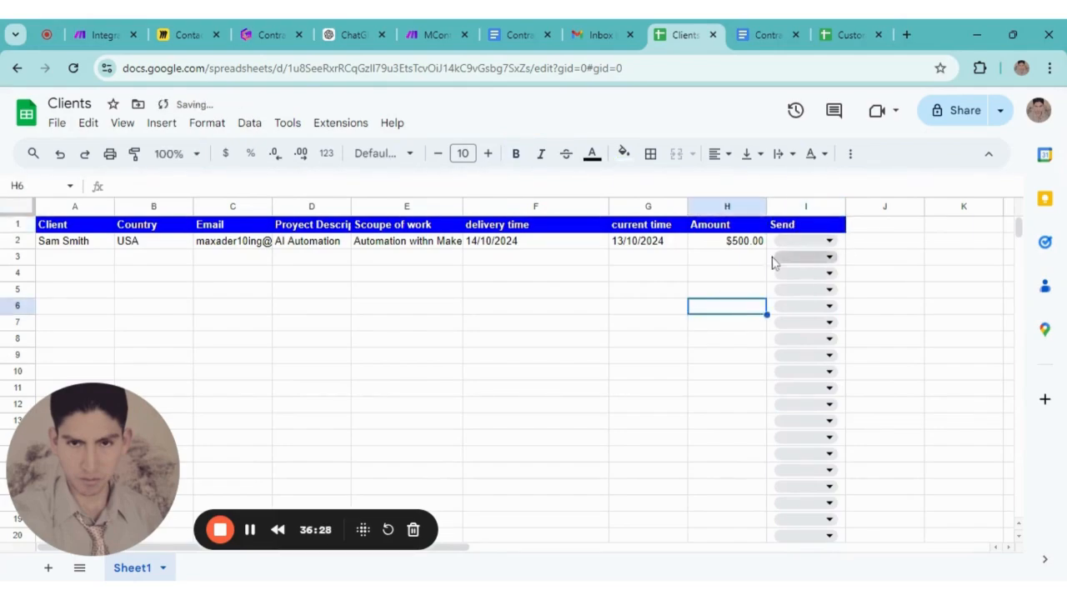
pyautogui.click(899, 277)
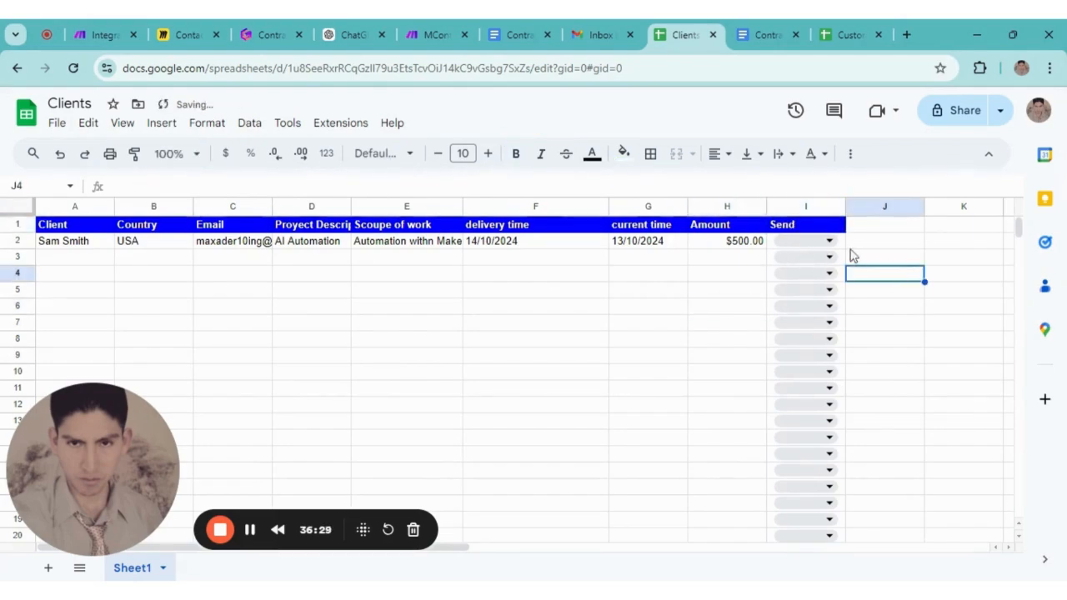
pyautogui.click(677, 342)
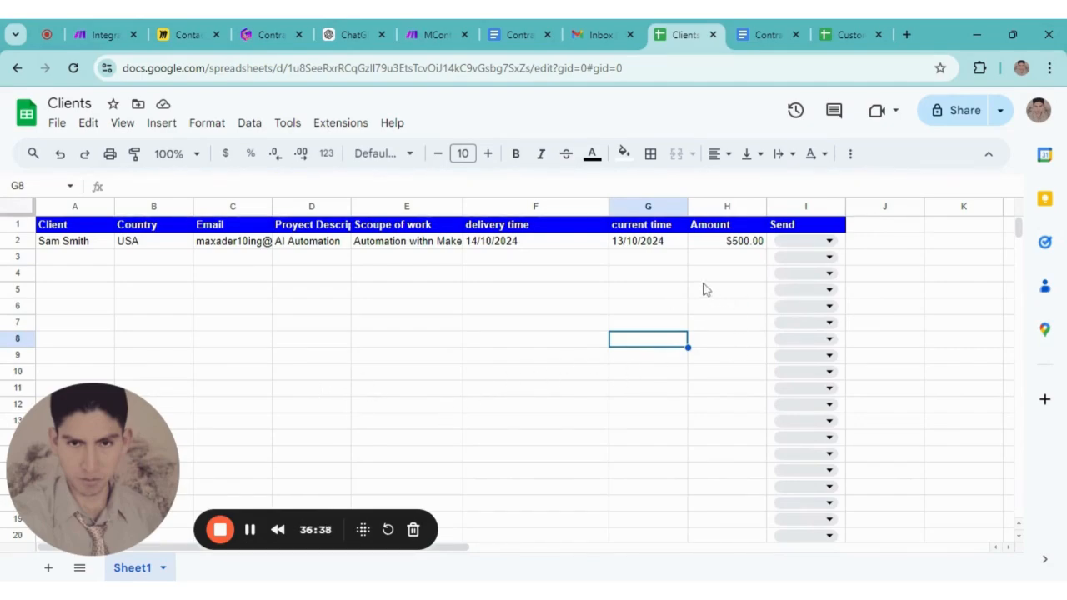
pyautogui.click(552, 328)
pyautogui.click(72, 275)
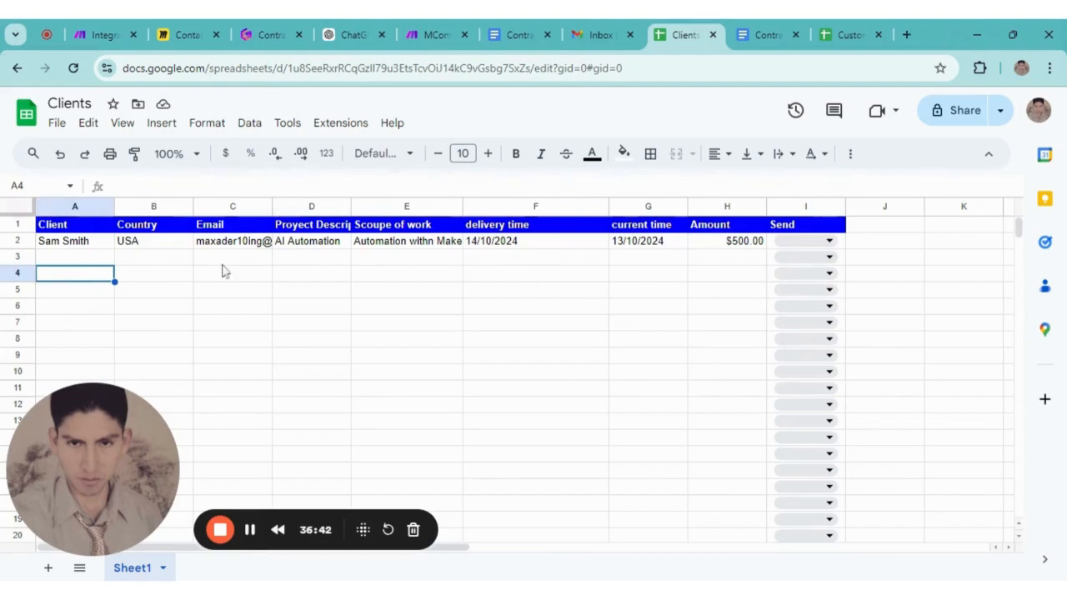
pyautogui.click(433, 326)
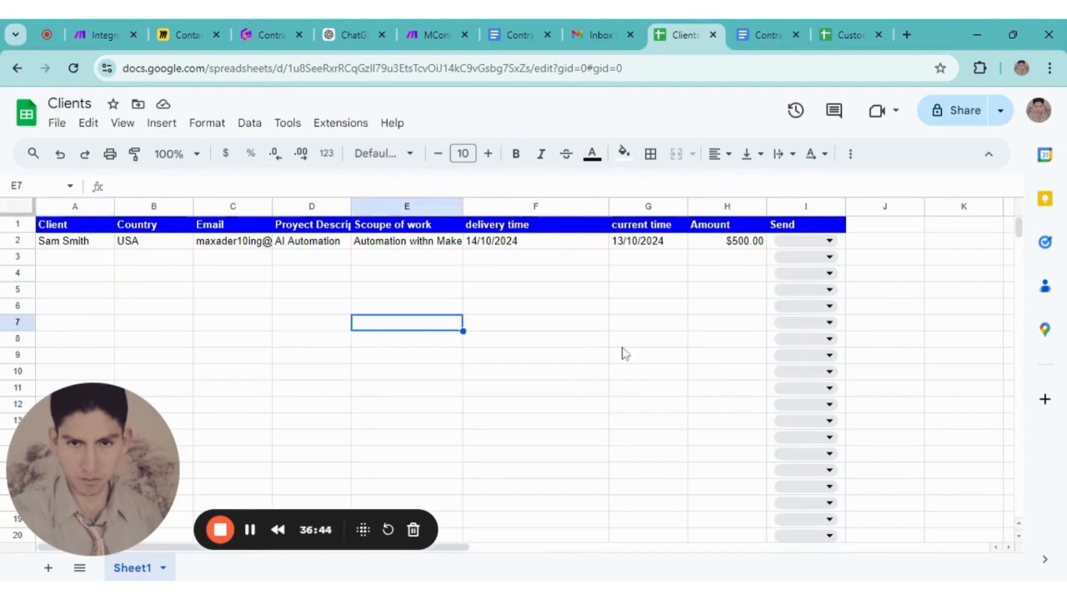
# Run the five-module contract scenario once, panning to follow each module as it executes
pyautogui.click(115, 26)
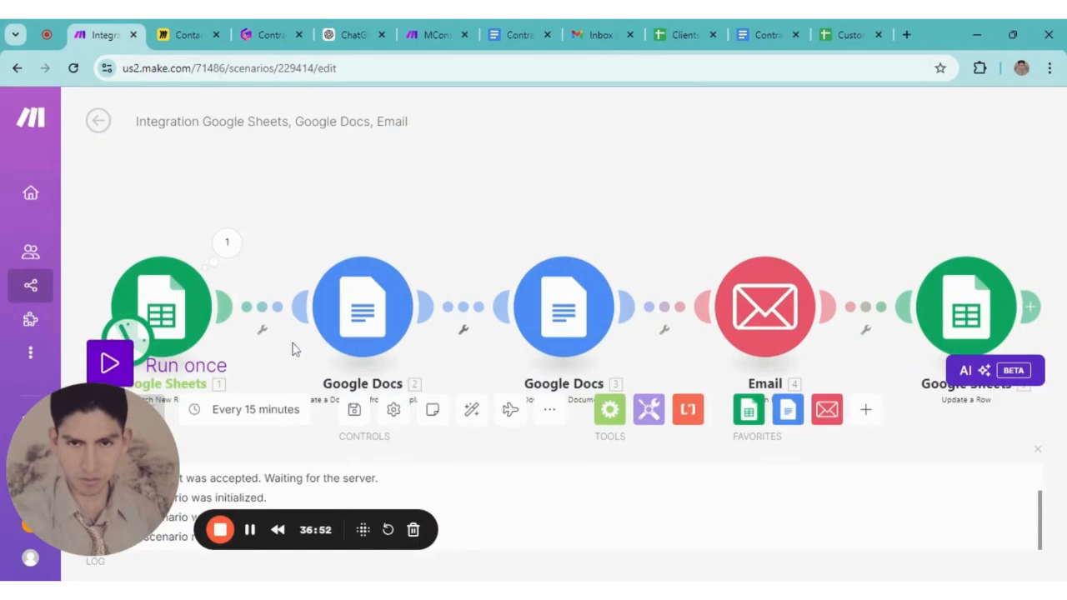
pyautogui.click(116, 367)
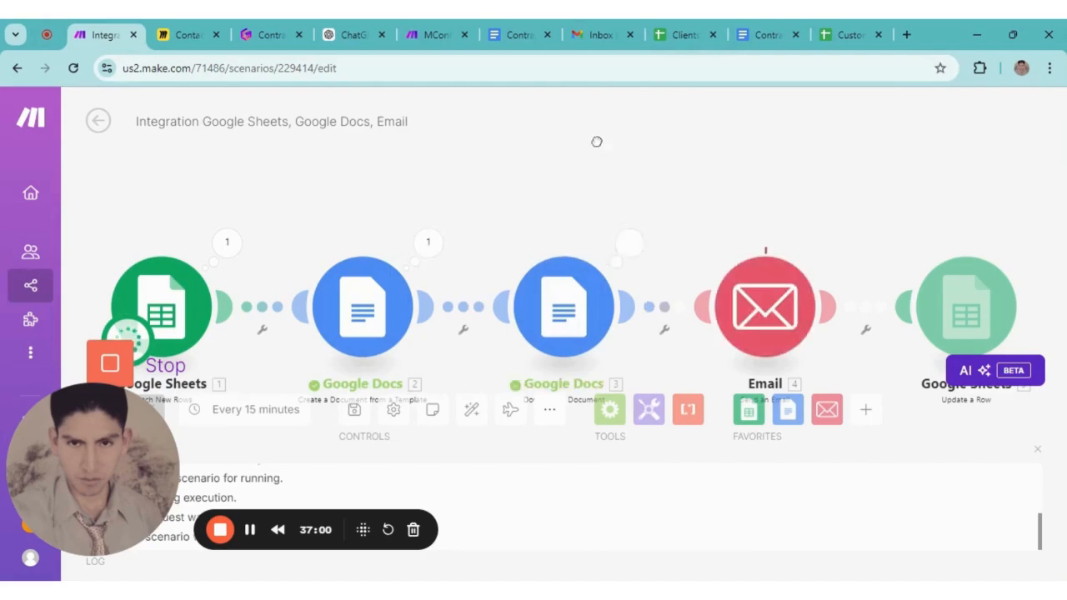
pyautogui.moveTo(595, 142); pyautogui.dragTo(585, 95)
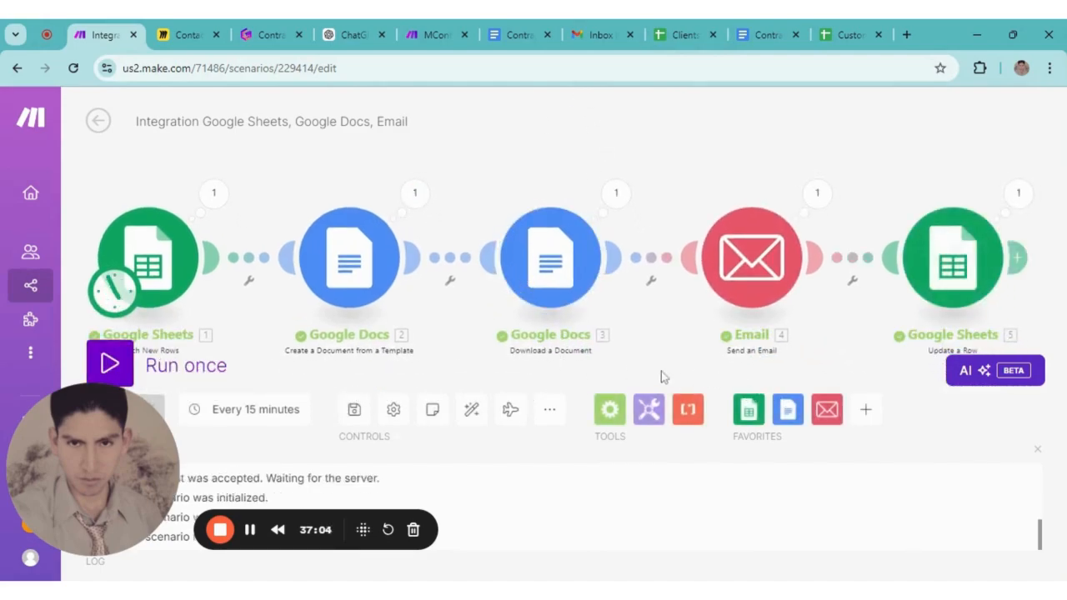
pyautogui.moveTo(925, 141); pyautogui.dragTo(863, 151)
pyautogui.scroll(-1, 901, 151)
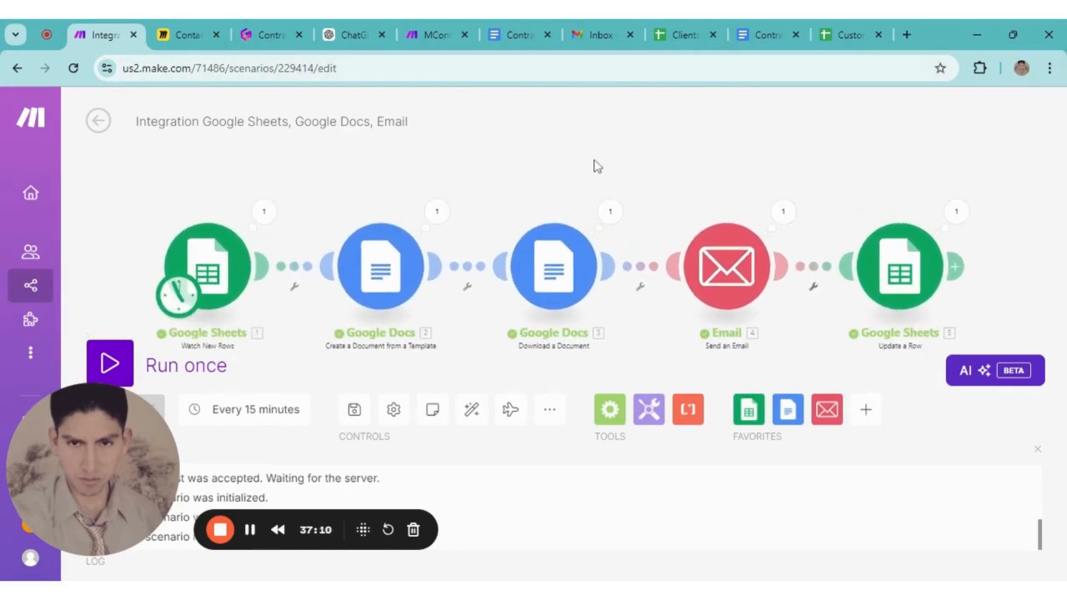
pyautogui.click(684, 35)
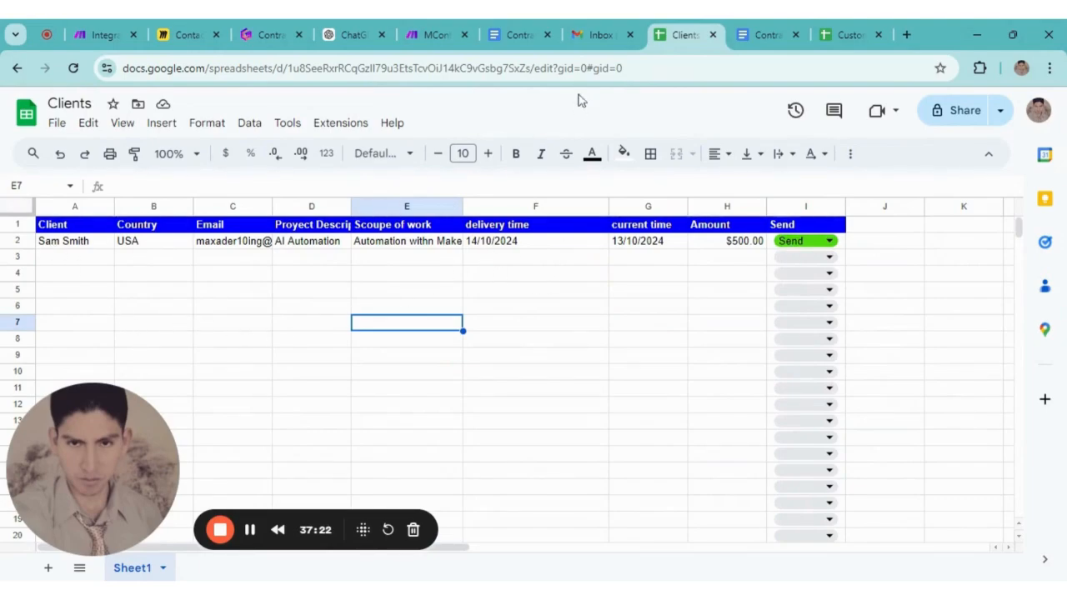
# Confirm row 2 reads Send, then switch to the Gmail inbox showing the new Contract email
pyautogui.click(607, 40)
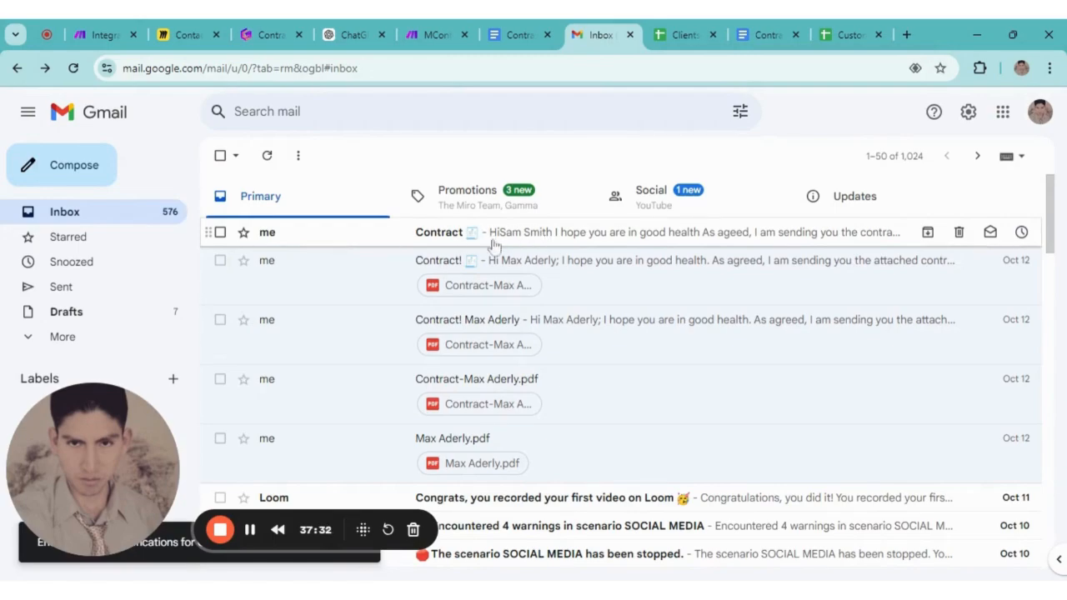
# Read through the newest Contract email, noting it arrived with no attachment, then go back to Make
pyautogui.click(432, 236)
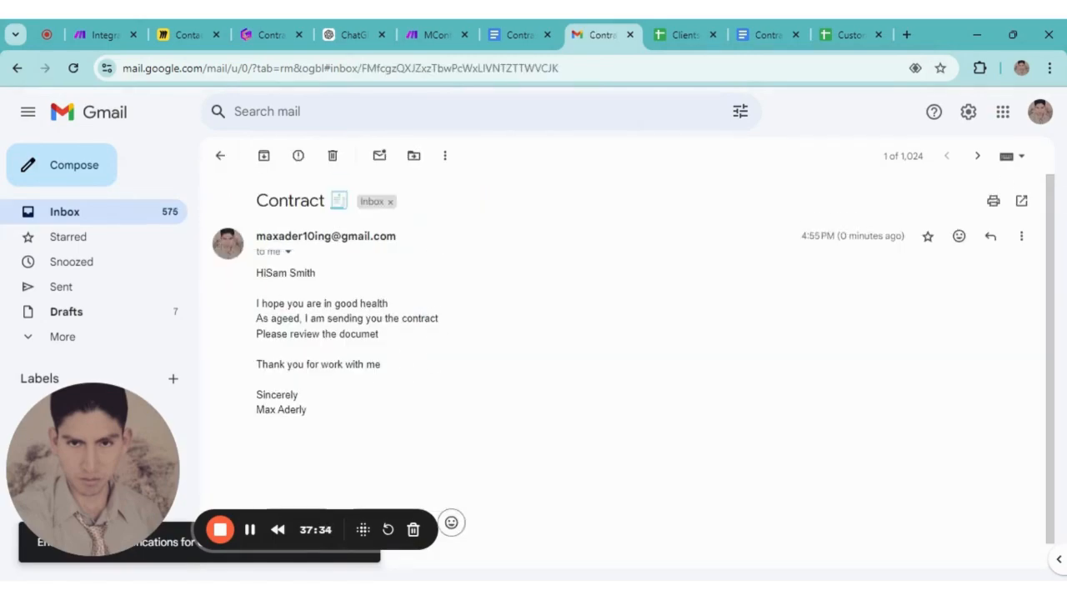
pyautogui.scroll(-1, 384, 391)
pyautogui.scroll(1, 350, 386)
pyautogui.scroll(-1, 359, 388)
pyautogui.scroll(1, 348, 379)
pyautogui.scroll(-1, 331, 381)
pyautogui.scroll(1, 341, 315)
pyautogui.scroll(-1, 379, 407)
pyautogui.scroll(1, 304, 362)
pyautogui.scroll(-1, 309, 425)
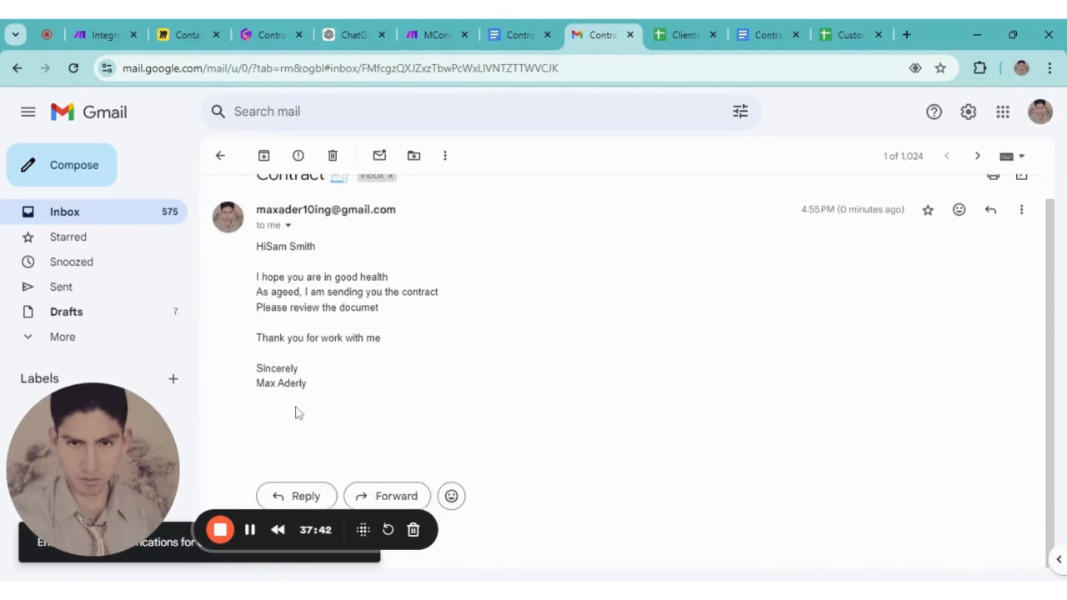
pyautogui.click(117, 38)
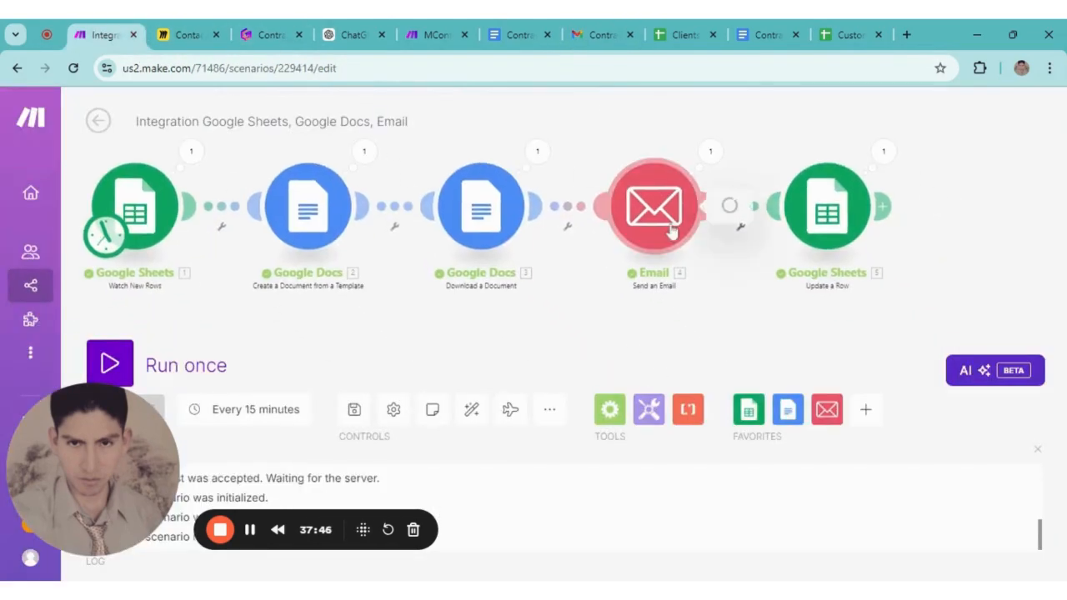
# Attach the 'Google Docs - Download a Document' file to the Email module and save it
pyautogui.click(700, 210)
pyautogui.scroll(-10, 752, 317)
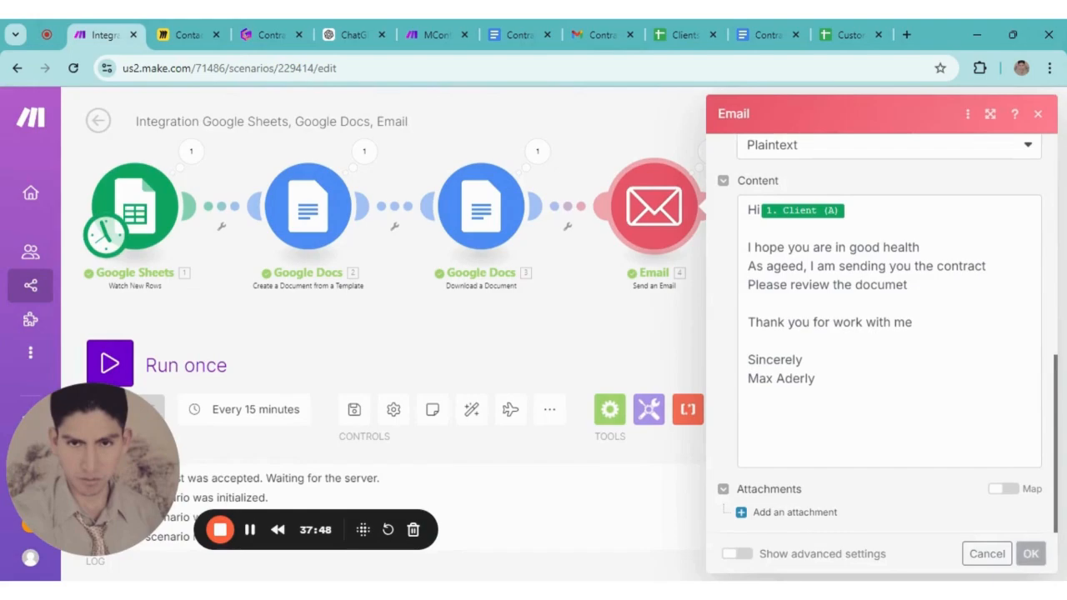
pyautogui.click(753, 517)
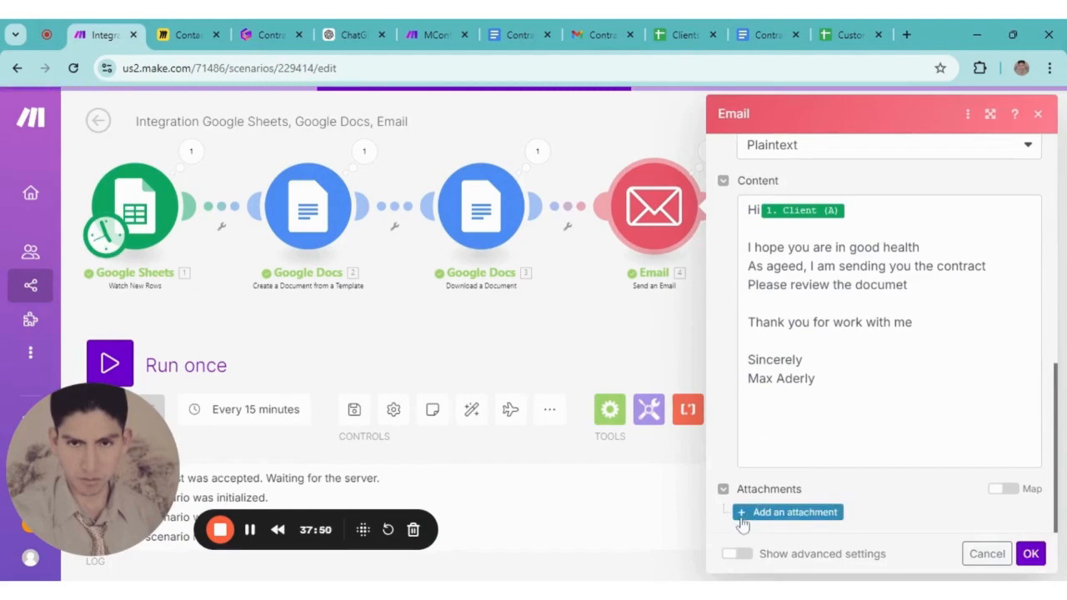
pyautogui.click(739, 514)
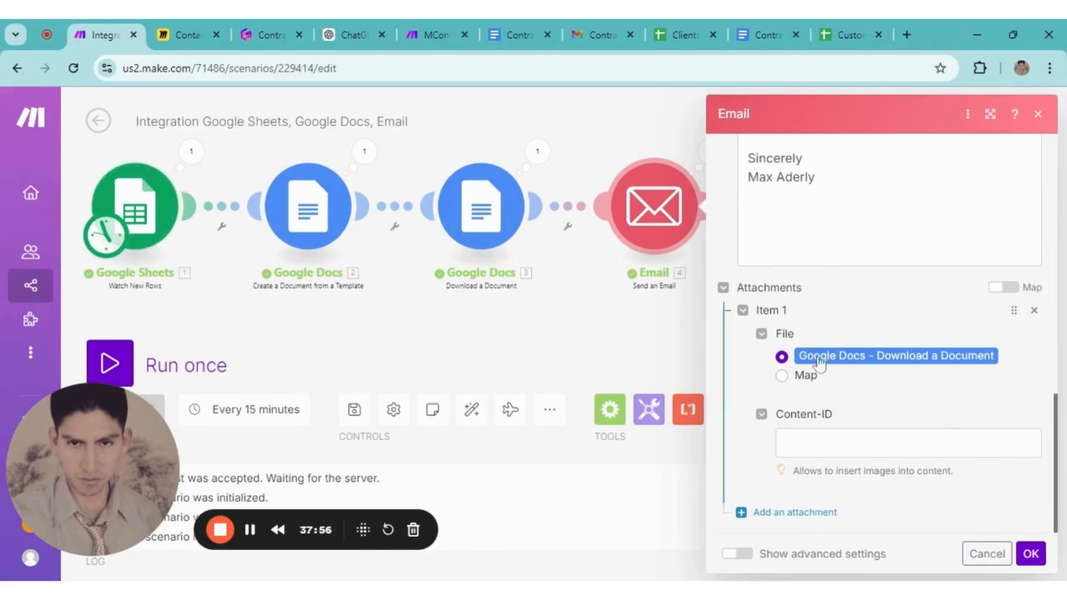
pyautogui.click(1030, 555)
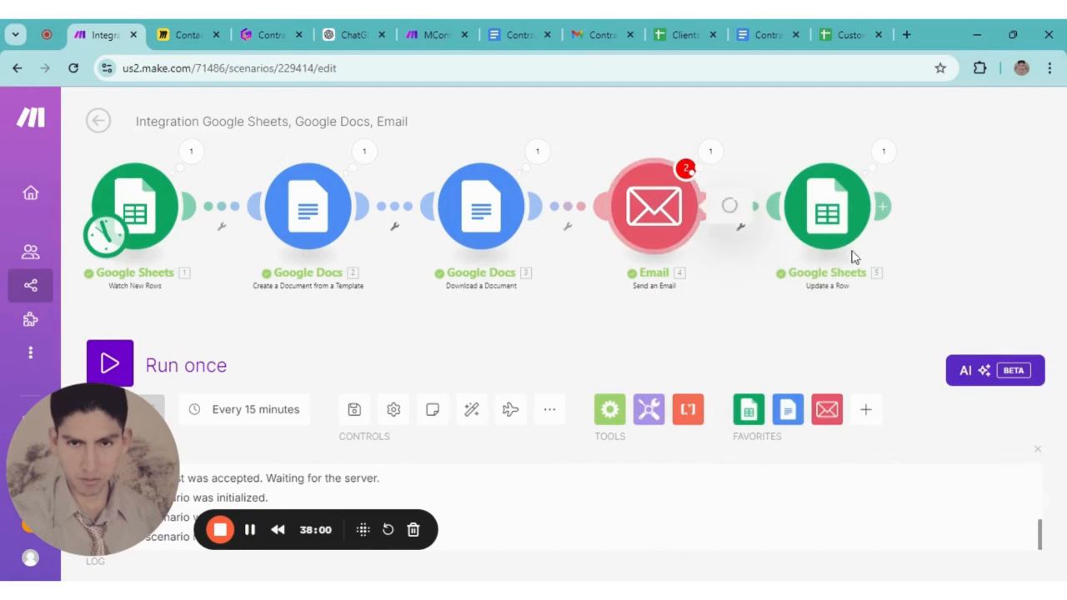
pyautogui.scroll(-9, 872, 330)
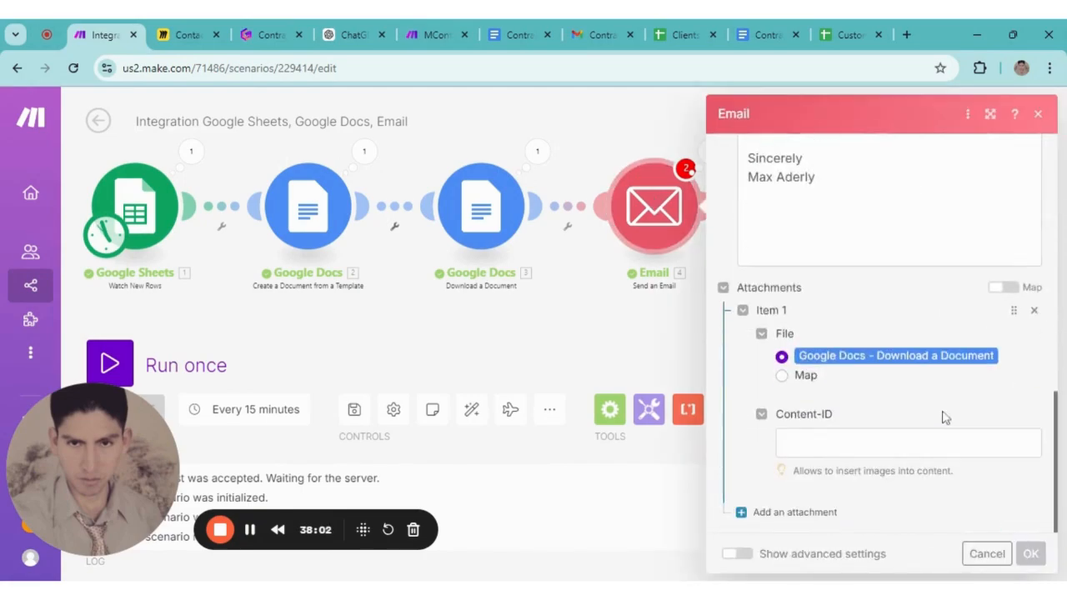
pyautogui.click(1031, 554)
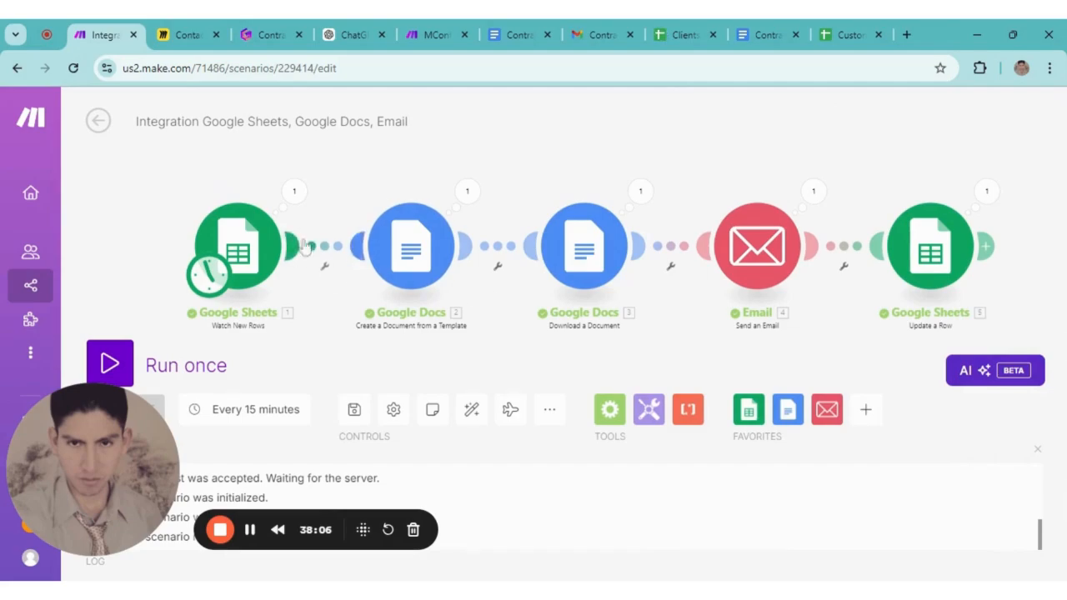
pyautogui.rightClick(245, 253)
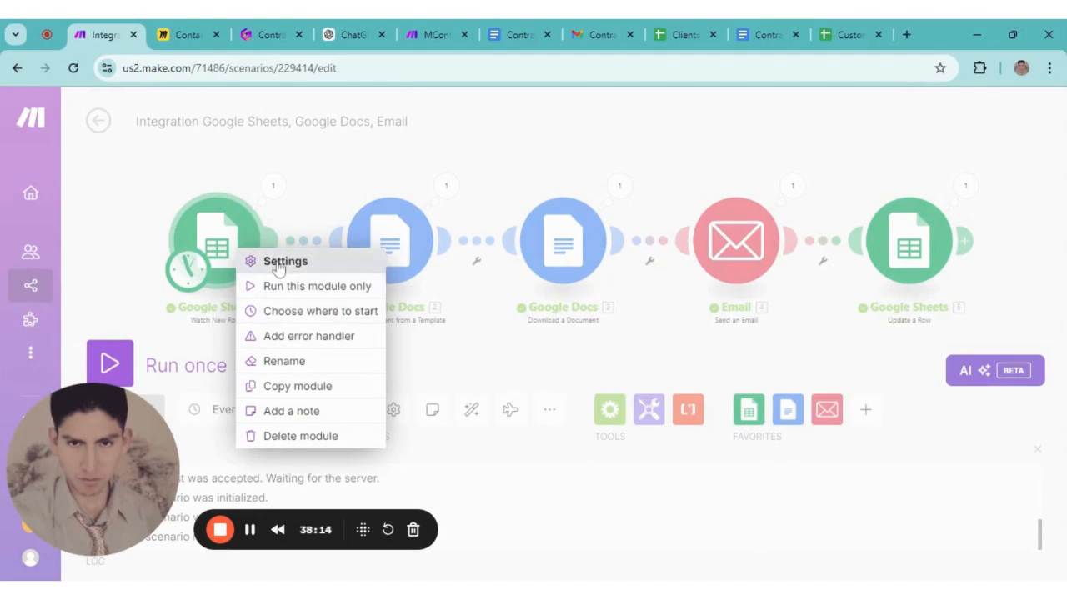
pyautogui.click(306, 314)
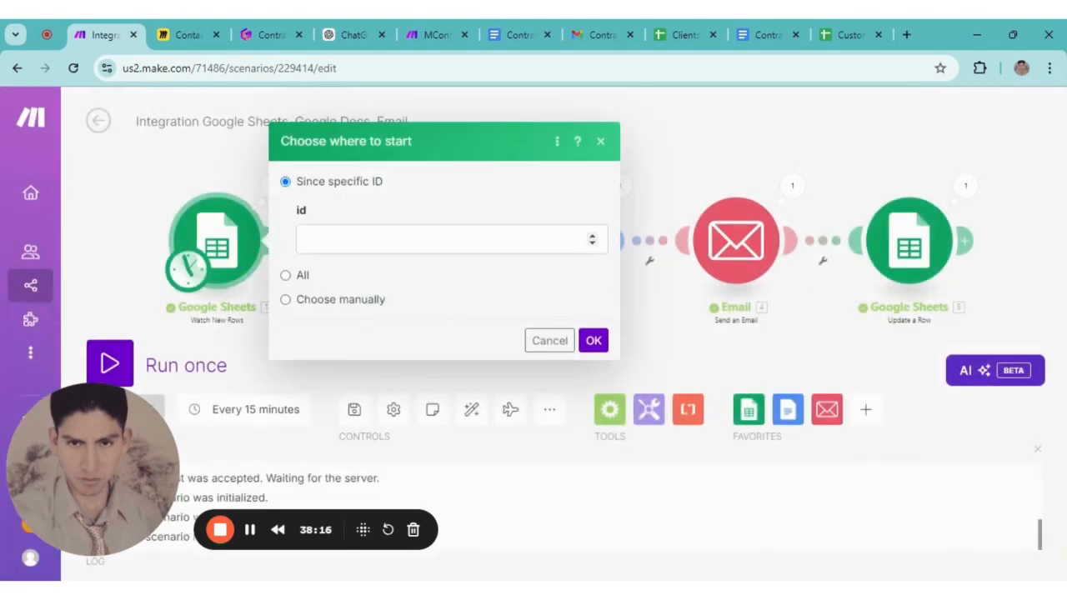
pyautogui.click(292, 302)
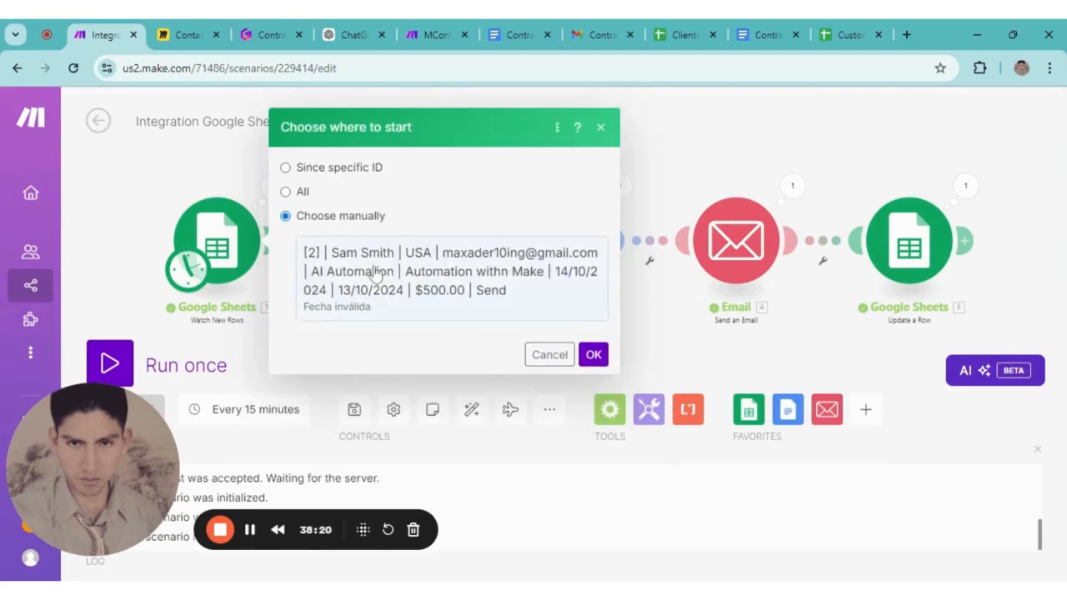
pyautogui.click(596, 354)
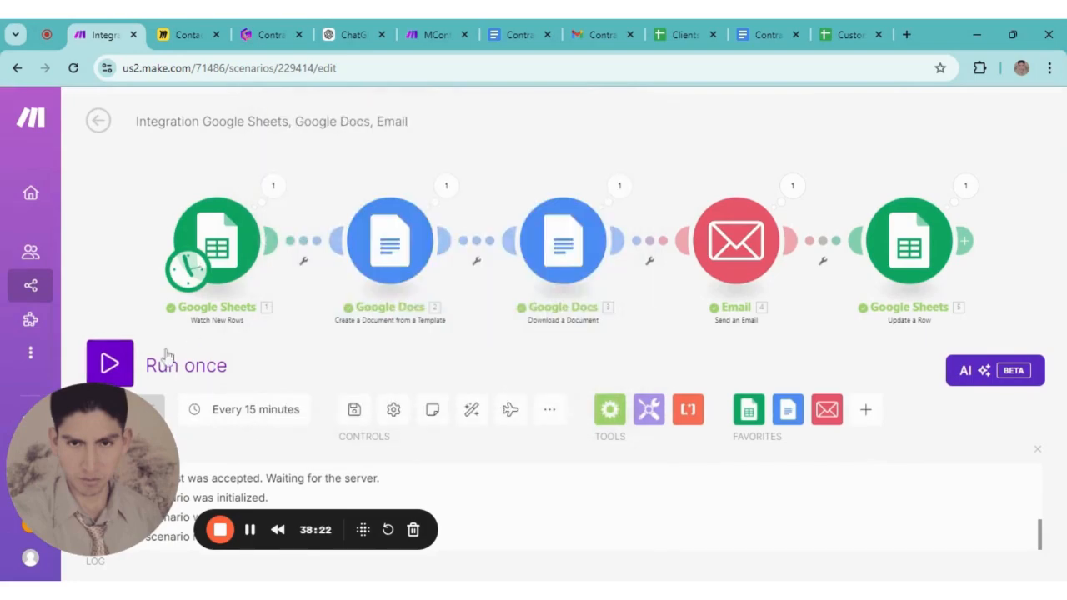
pyautogui.click(117, 367)
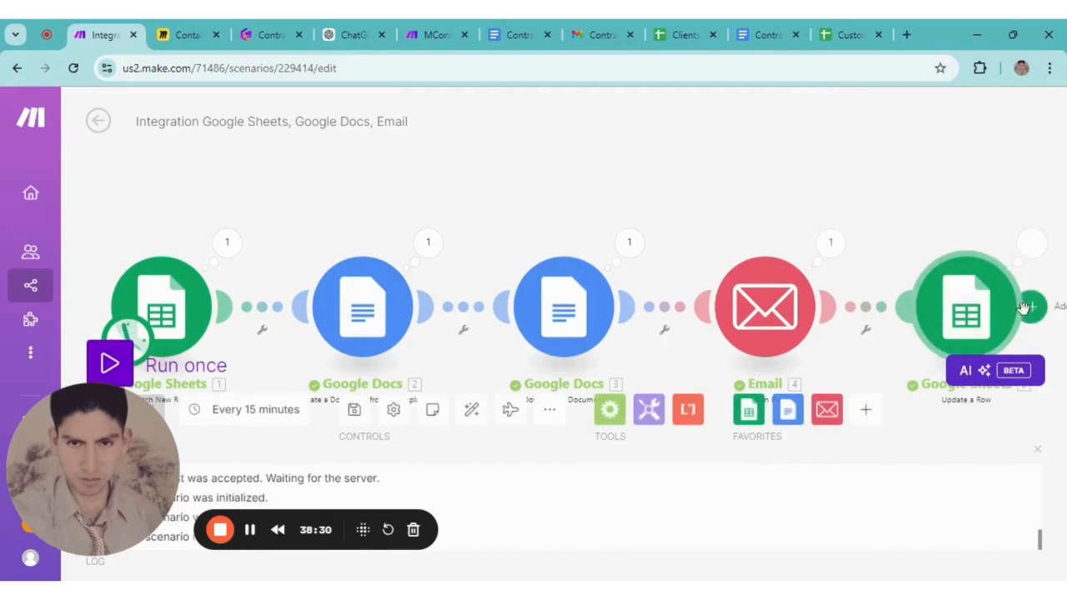
pyautogui.click(589, 26)
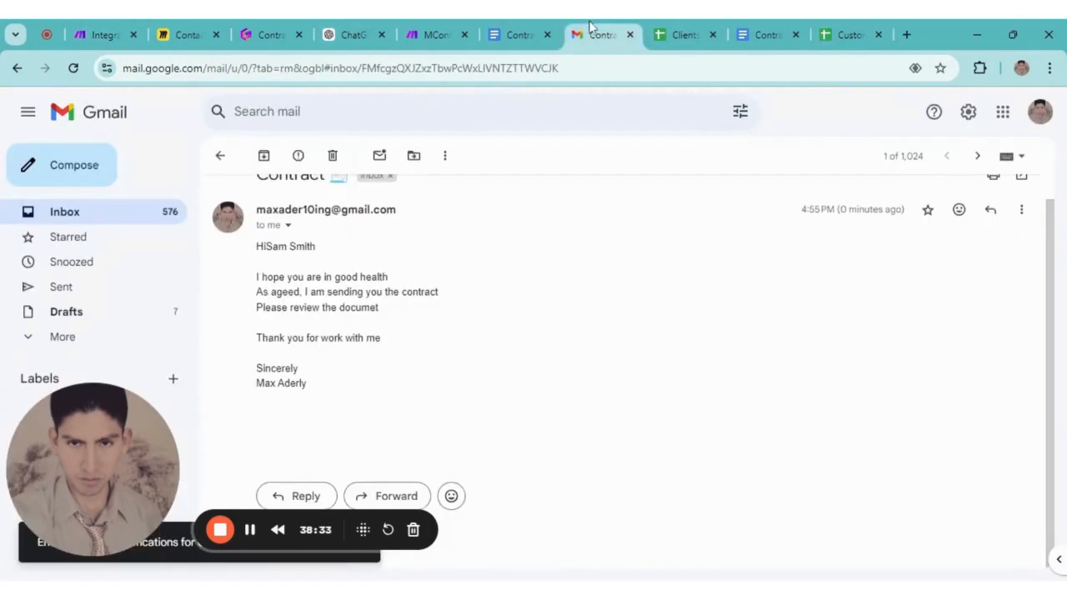
pyautogui.click(221, 157)
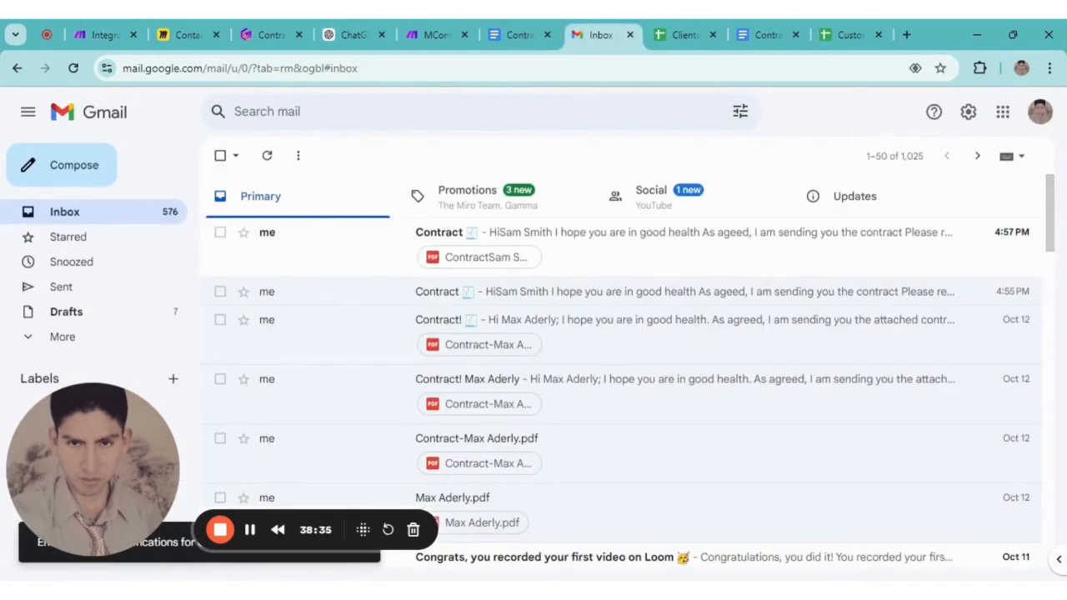
# Open the latest Contract email and scroll down to its single 56 KB contract PDF attachment
pyautogui.click(317, 245)
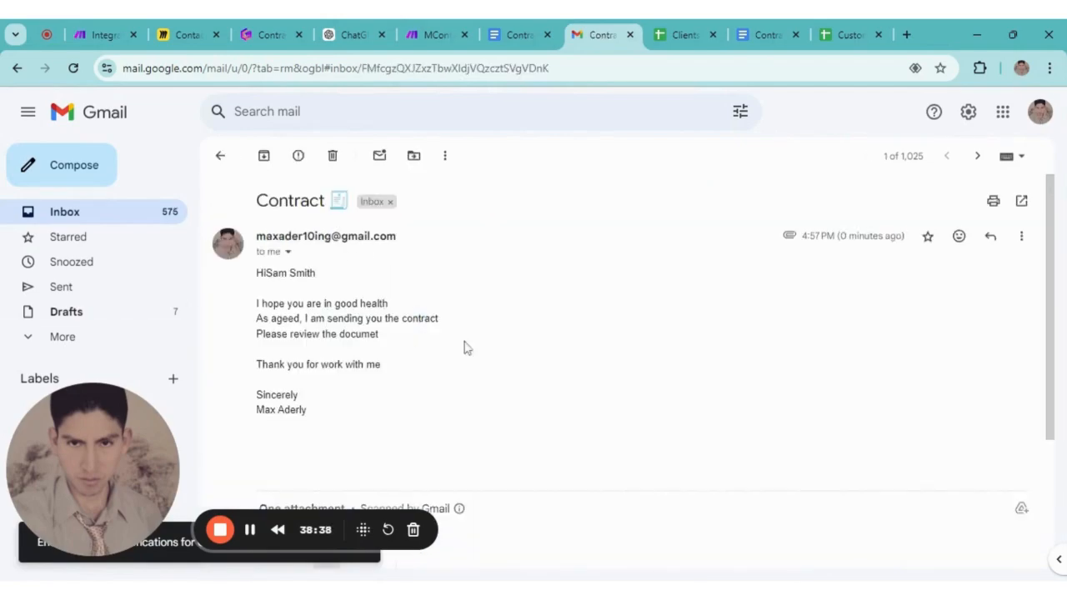
pyautogui.scroll(-2, 421, 375)
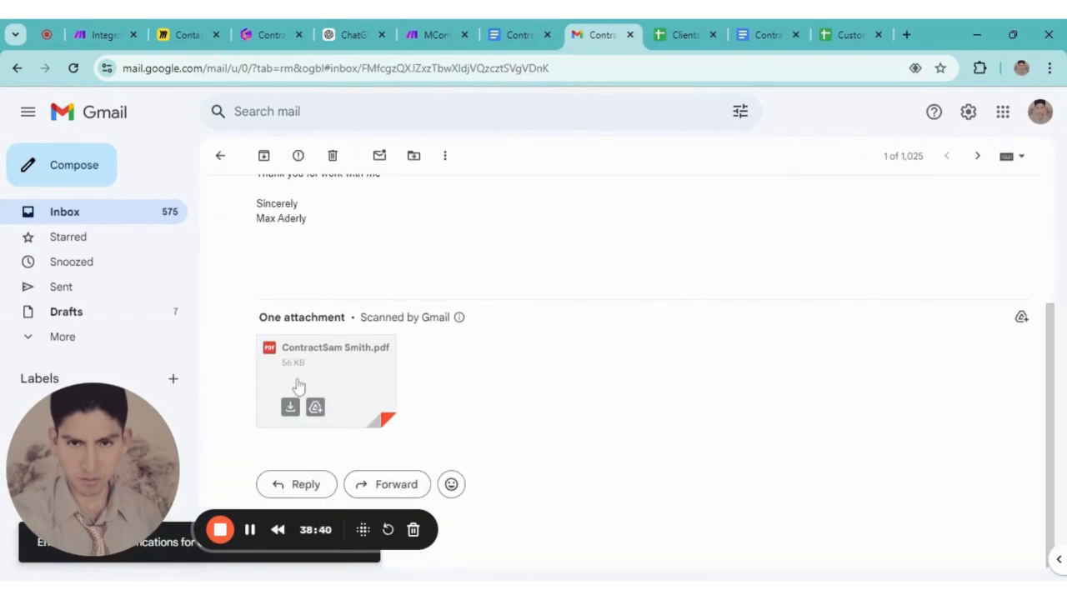
pyautogui.scroll(2, 315, 404)
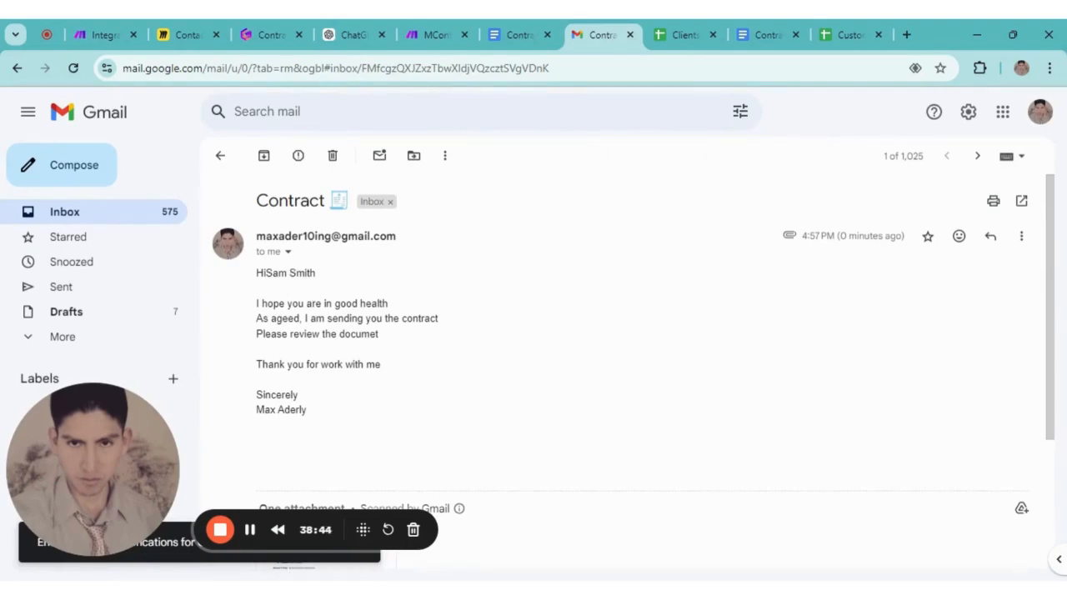
pyautogui.scroll(-2, 289, 314)
pyautogui.scroll(1, 304, 319)
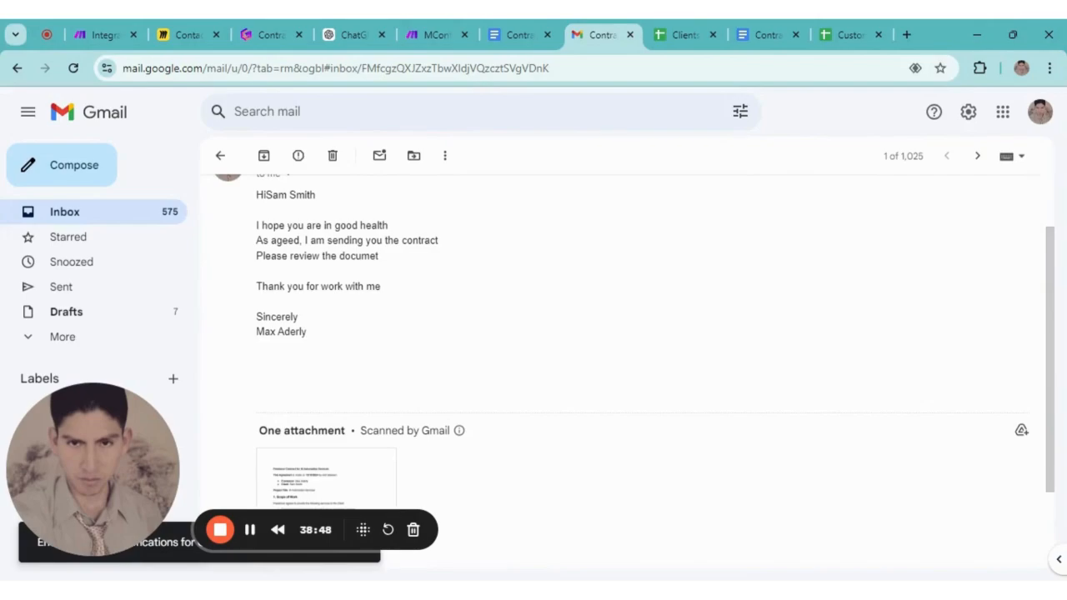
pyautogui.scroll(-2, 299, 404)
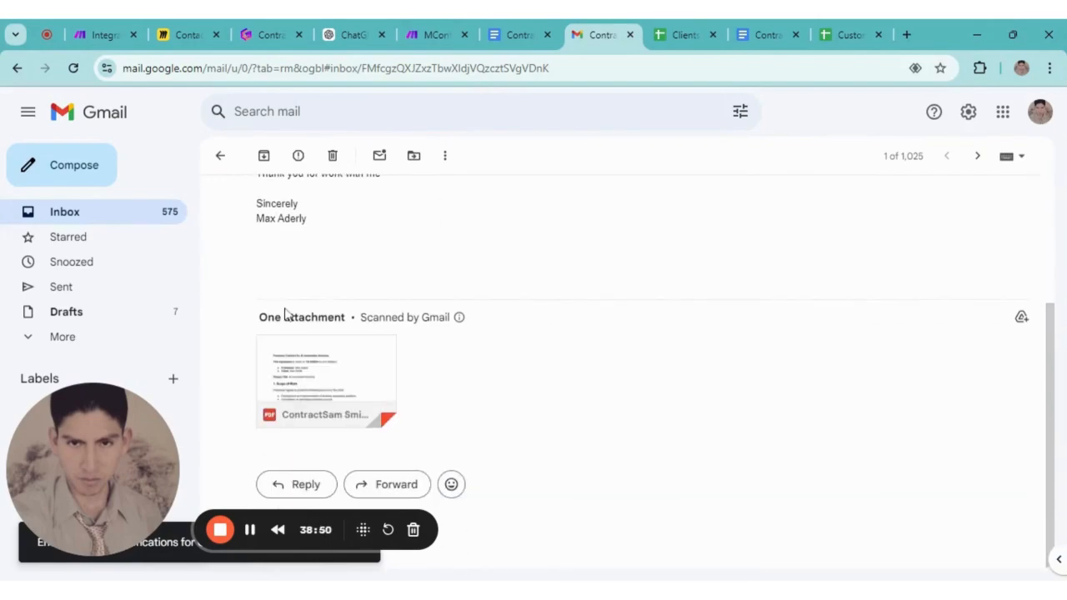
# Preview the attached contract PDF and select the 'Freelance Contract' and 'This Agreement' text
pyautogui.moveTo(317, 362)
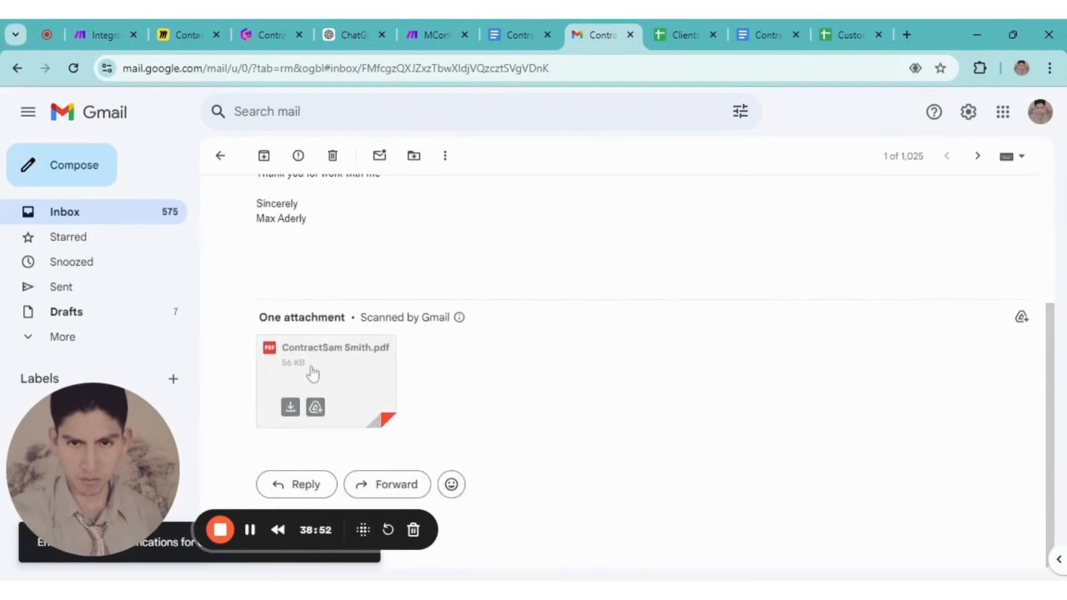
pyautogui.click(313, 372)
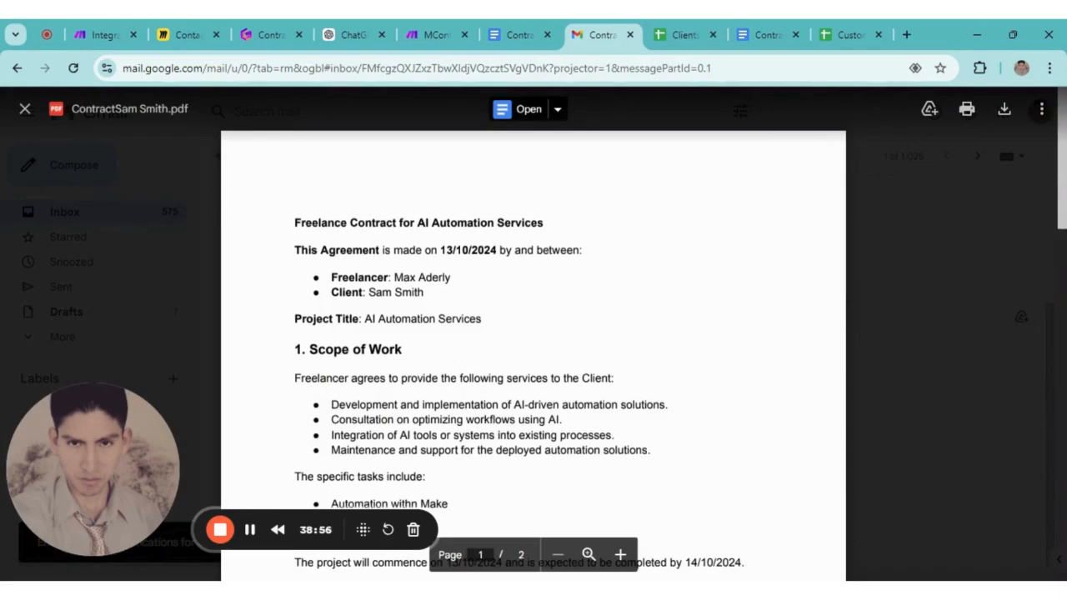
pyautogui.moveTo(295, 223); pyautogui.dragTo(544, 222)
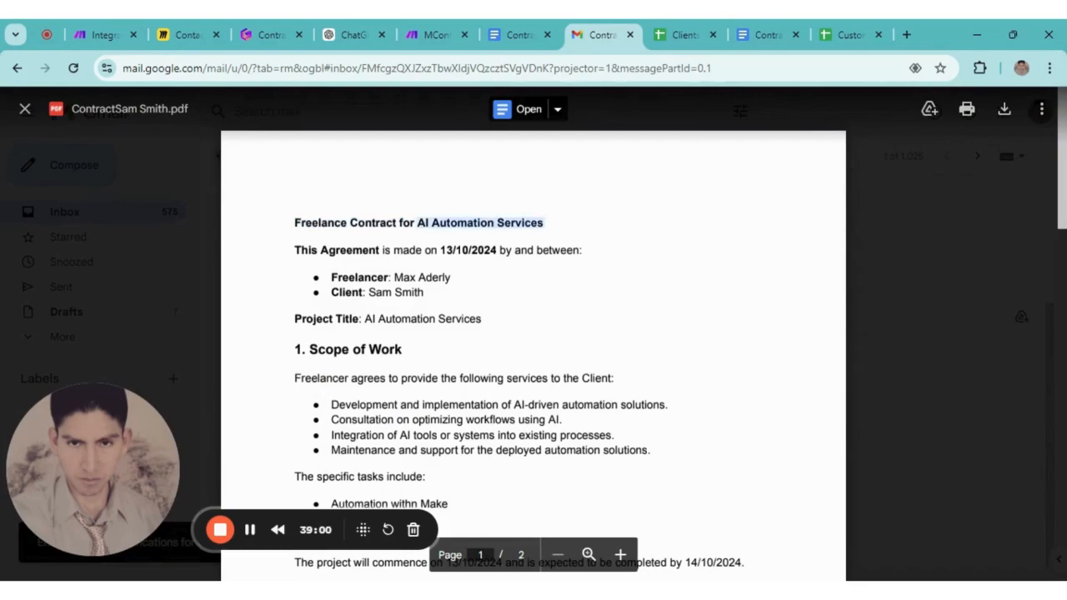
pyautogui.moveTo(294, 250); pyautogui.dragTo(379, 250)
pyautogui.click(383, 251)
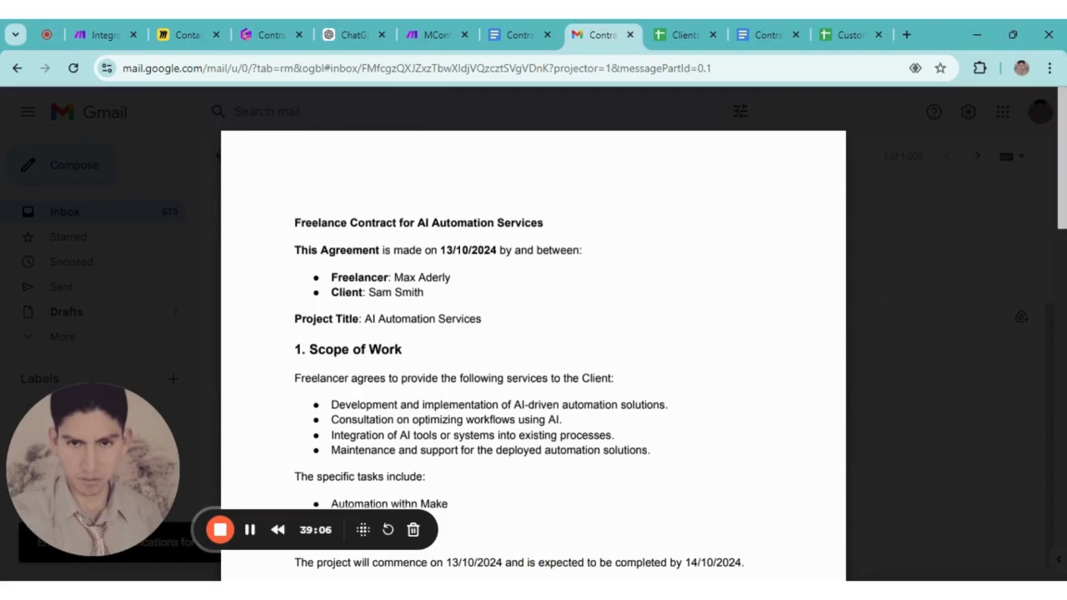
# Scroll through the contract's filled dates and $500.00 total, then close the preview
pyautogui.scroll(-1, 534, 350)
pyautogui.scroll(-2, 534, 334)
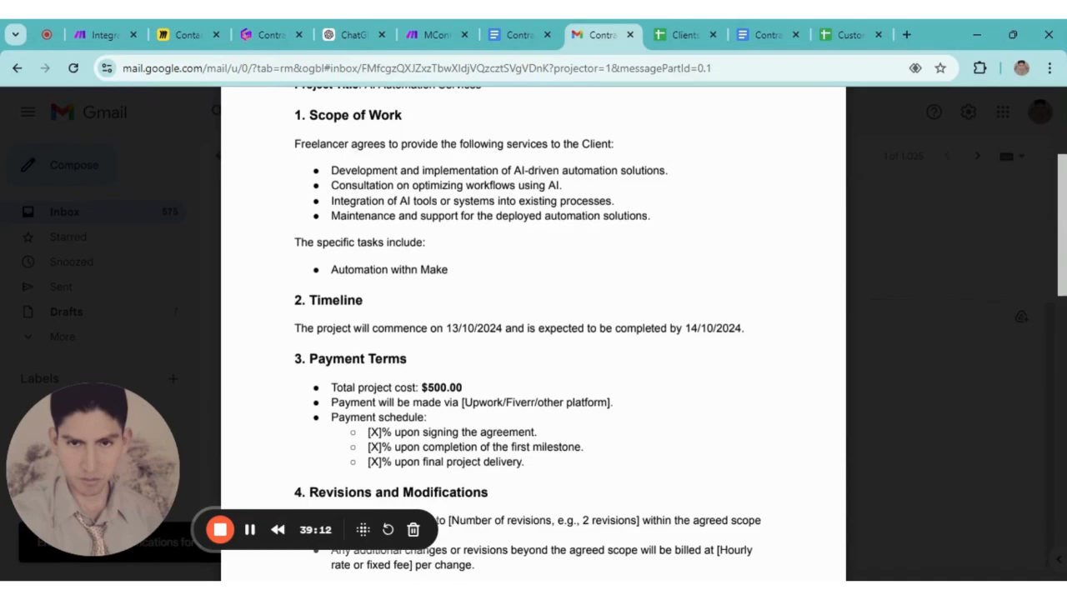
pyautogui.scroll(-6, 429, 333)
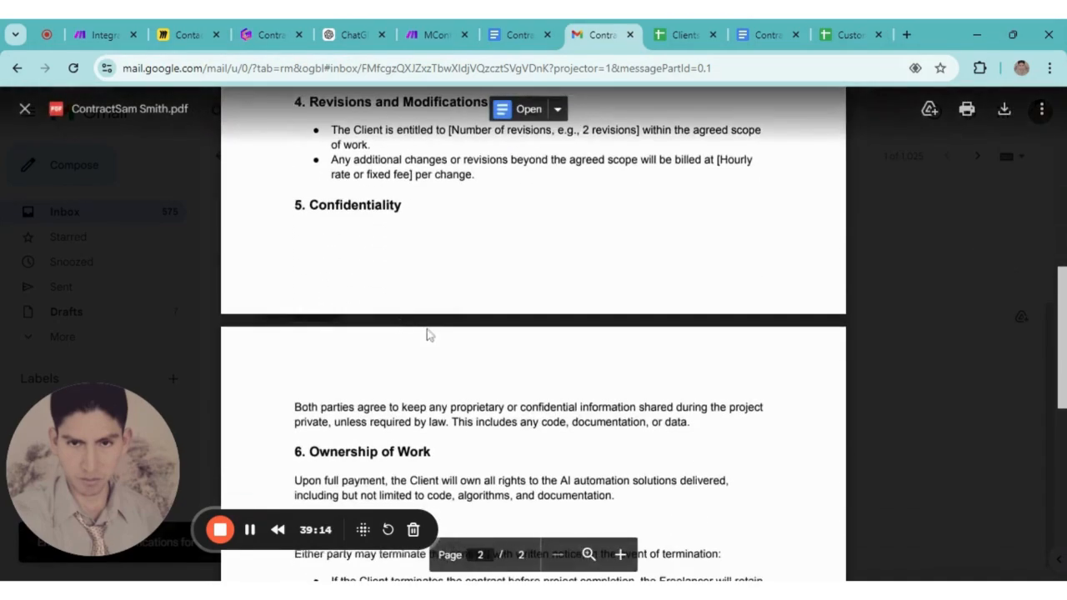
pyautogui.scroll(-4, 534, 333)
pyautogui.scroll(6, 534, 334)
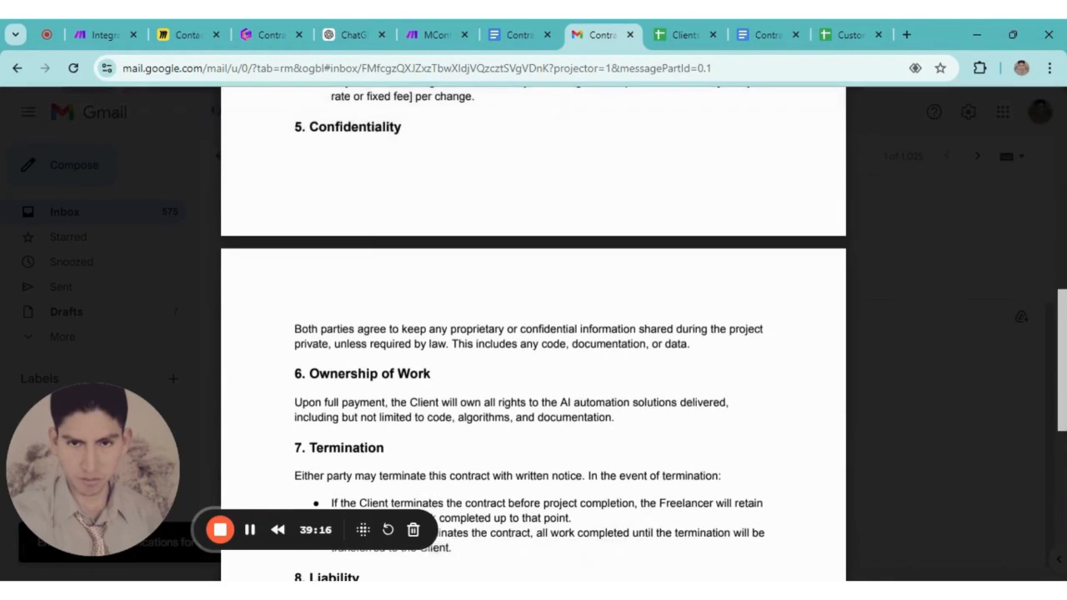
pyautogui.scroll(2, 471, 410)
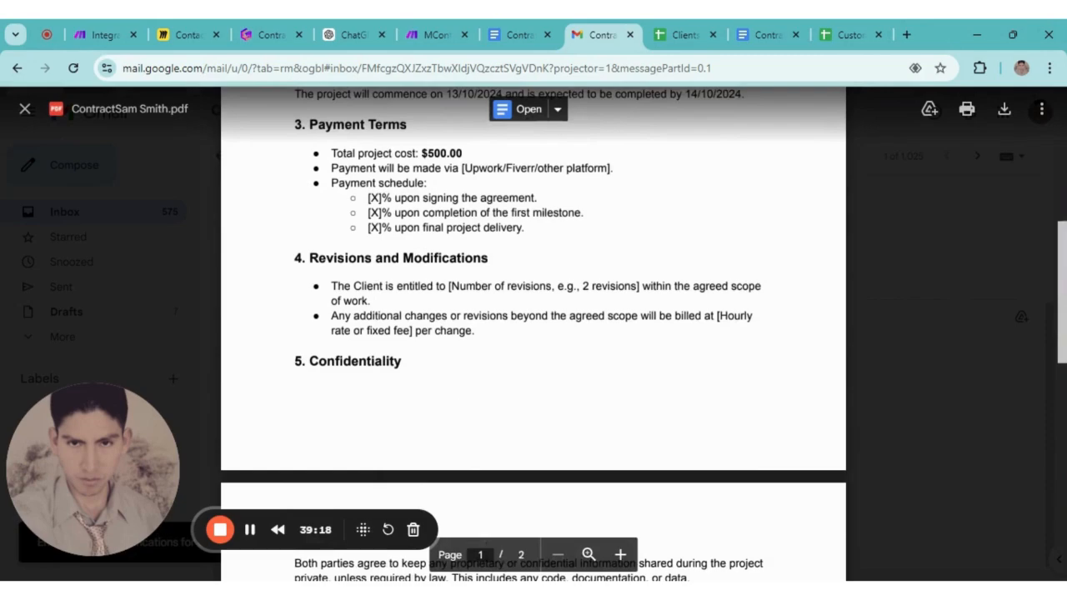
pyautogui.scroll(2, 466, 410)
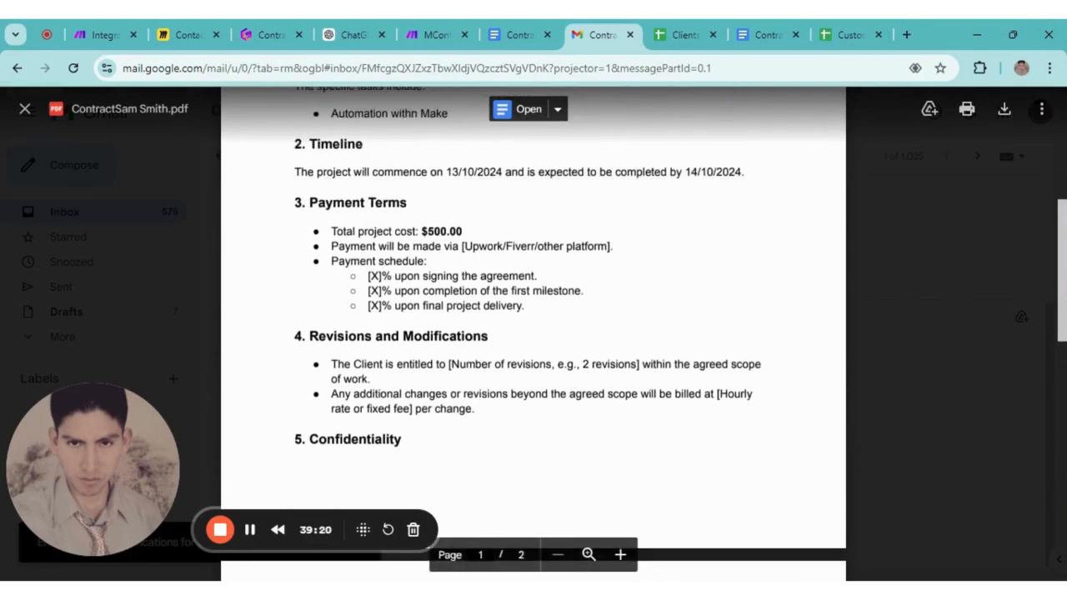
pyautogui.scroll(-5, 534, 334)
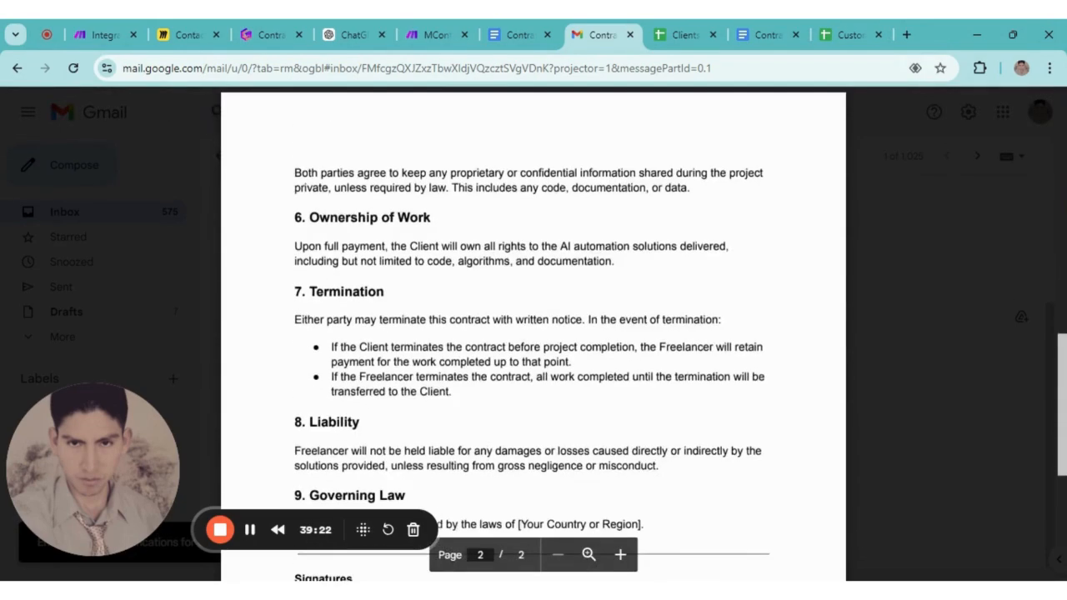
pyautogui.scroll(-5, 533, 333)
pyautogui.scroll(10, 534, 334)
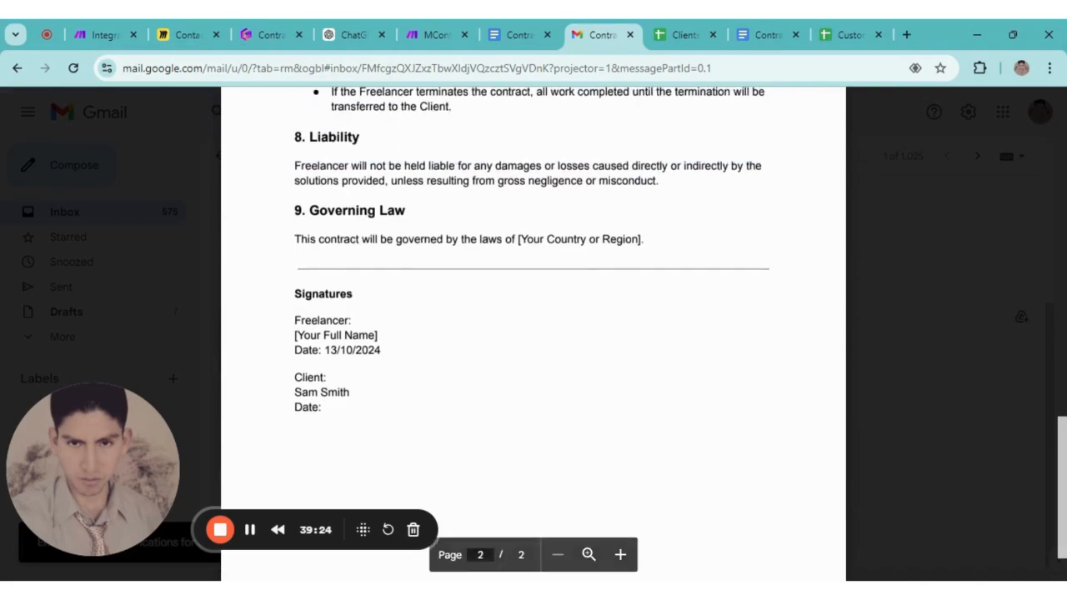
pyautogui.scroll(3, 534, 333)
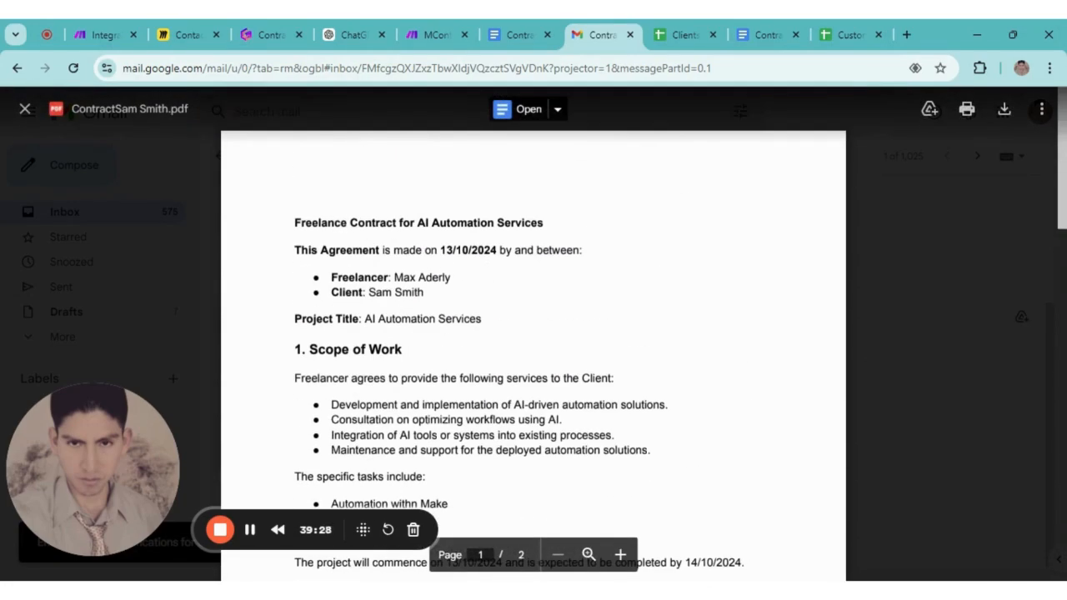
pyautogui.click(889, 279)
pyautogui.scroll(3, 400, 375)
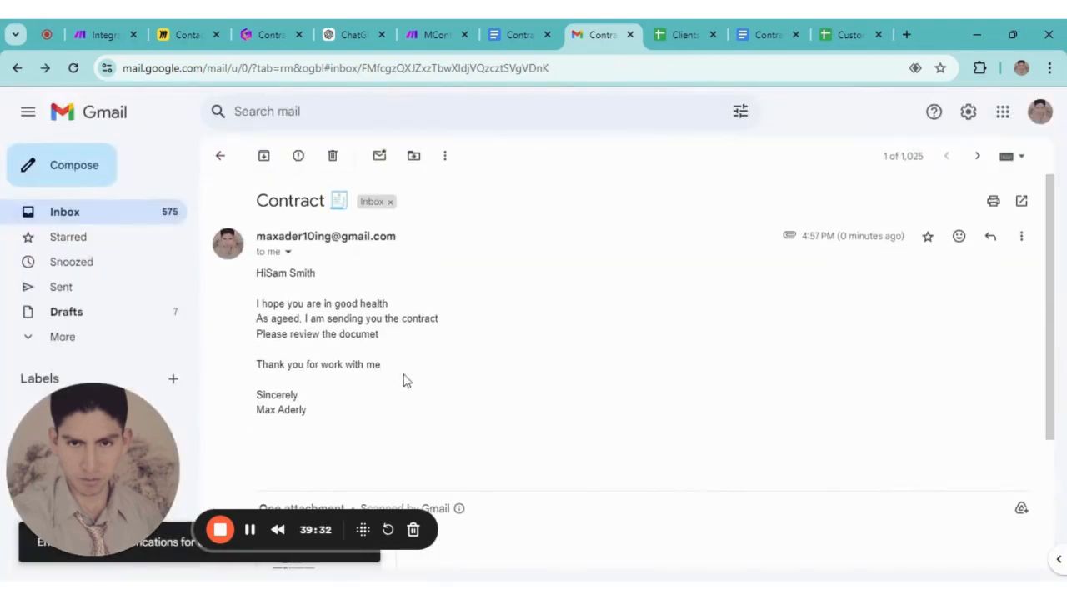
# Go from the Contract message back to the inbox, then switch to the Make scenario editor
pyautogui.click(221, 159)
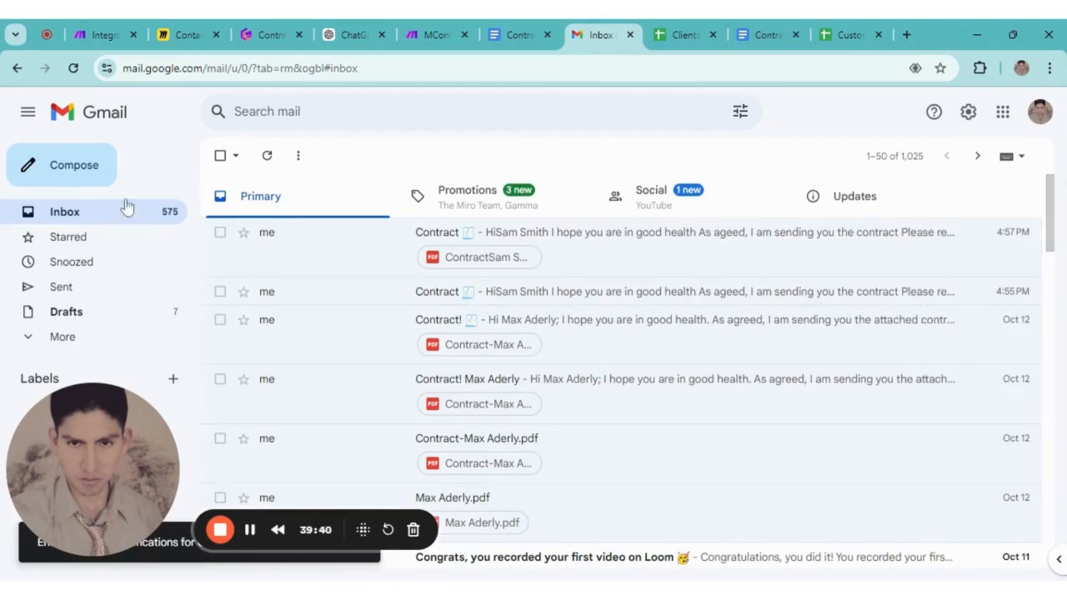
pyautogui.click(101, 34)
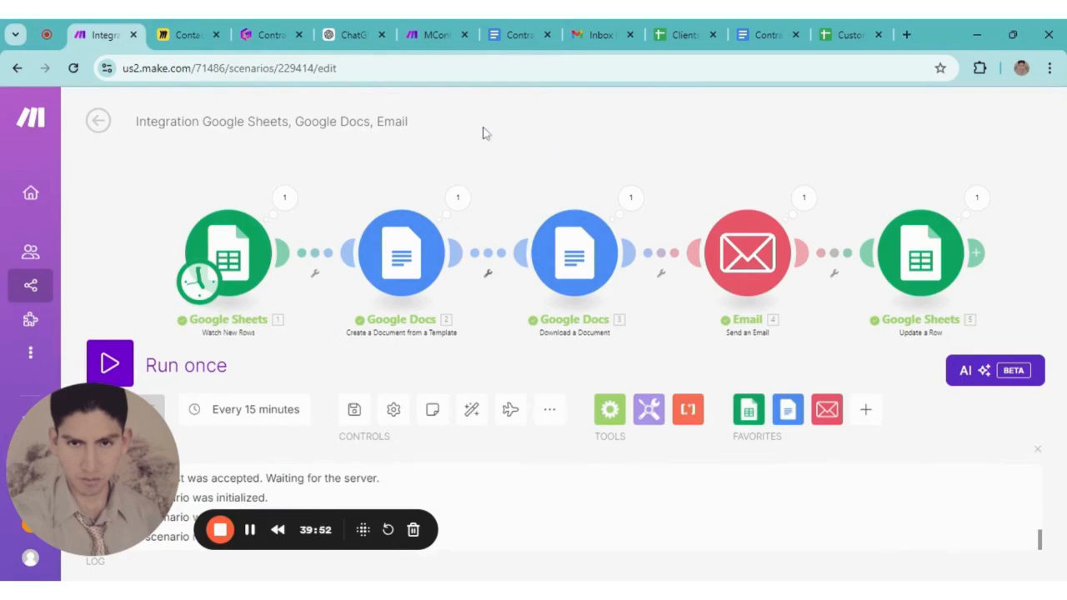
pyautogui.click(280, 33)
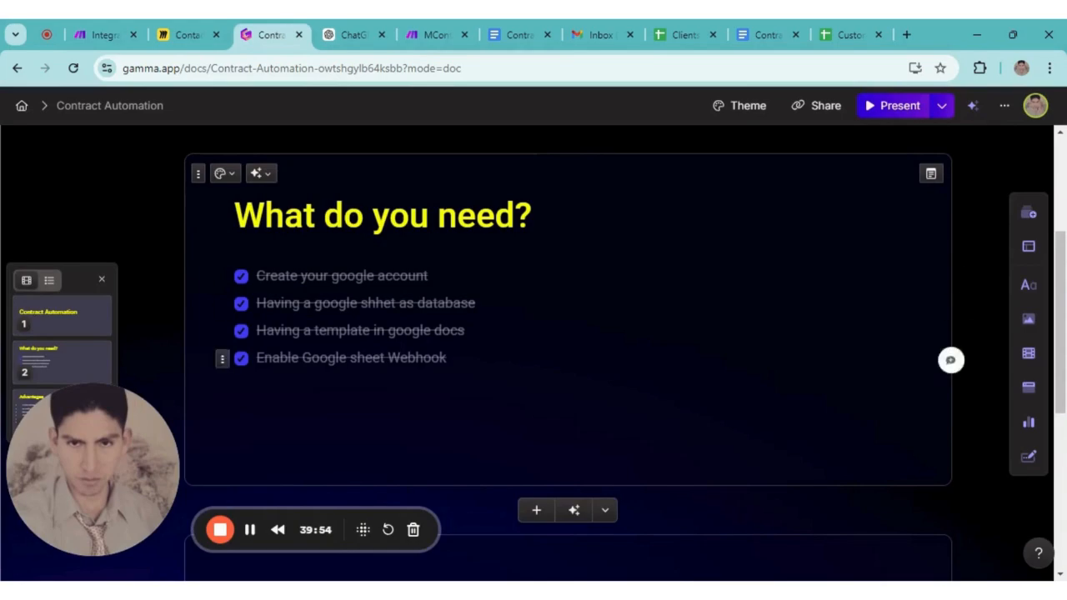
pyautogui.scroll(-5, 567, 350)
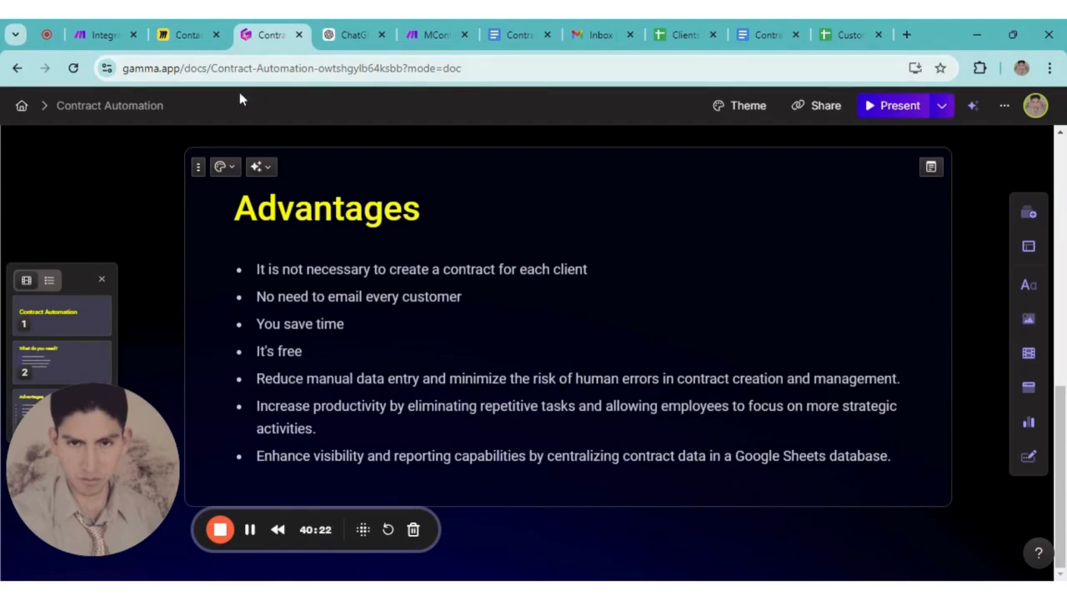
pyautogui.click(99, 35)
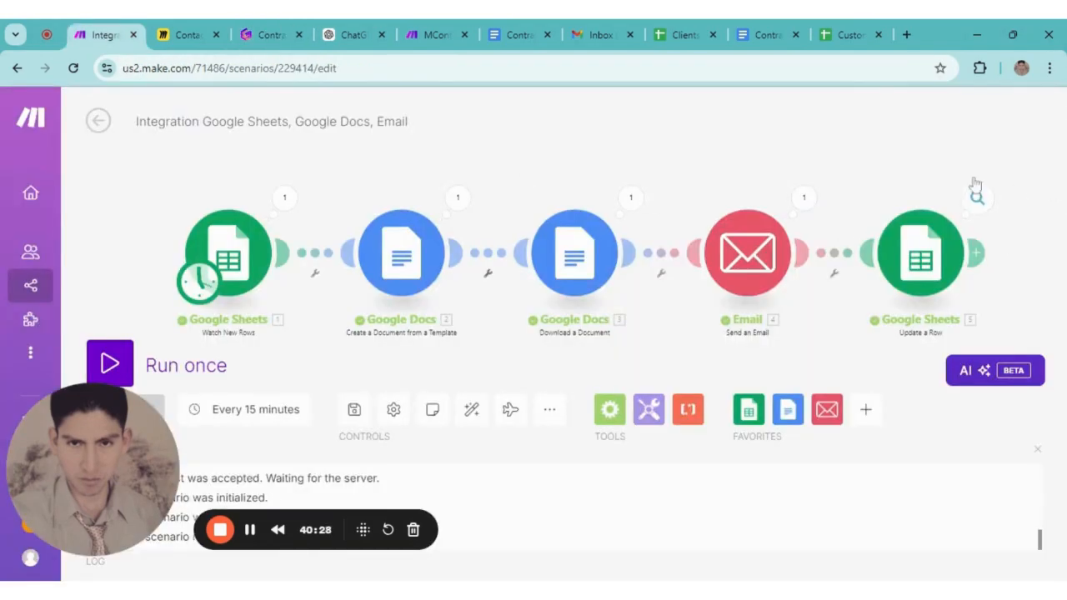
pyautogui.scroll(-3, 746, 126)
pyautogui.scroll(3, 458, 203)
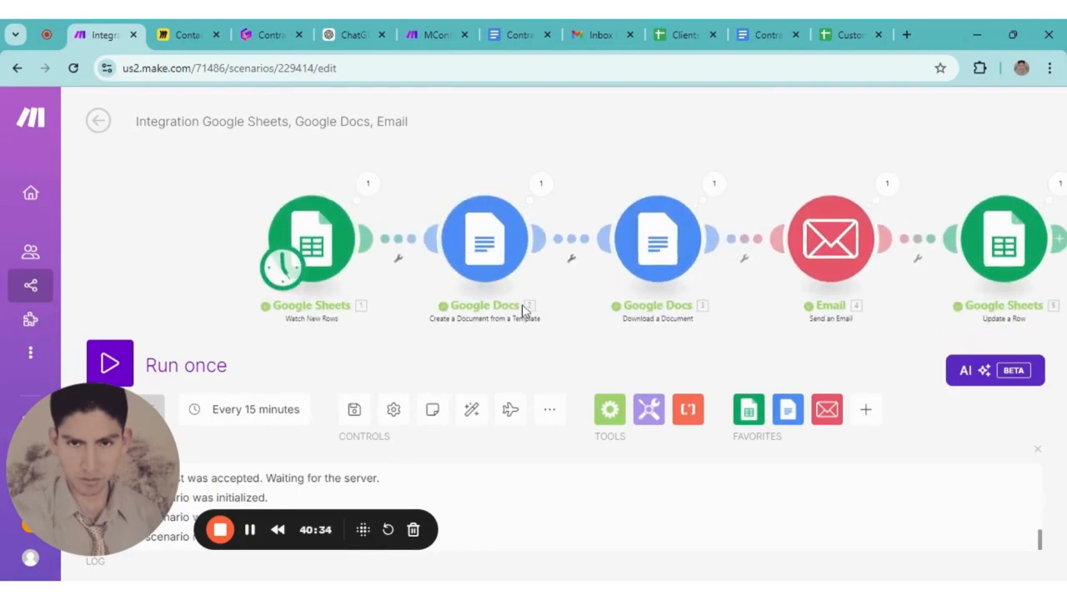
pyautogui.moveTo(468, 153); pyautogui.dragTo(497, 149)
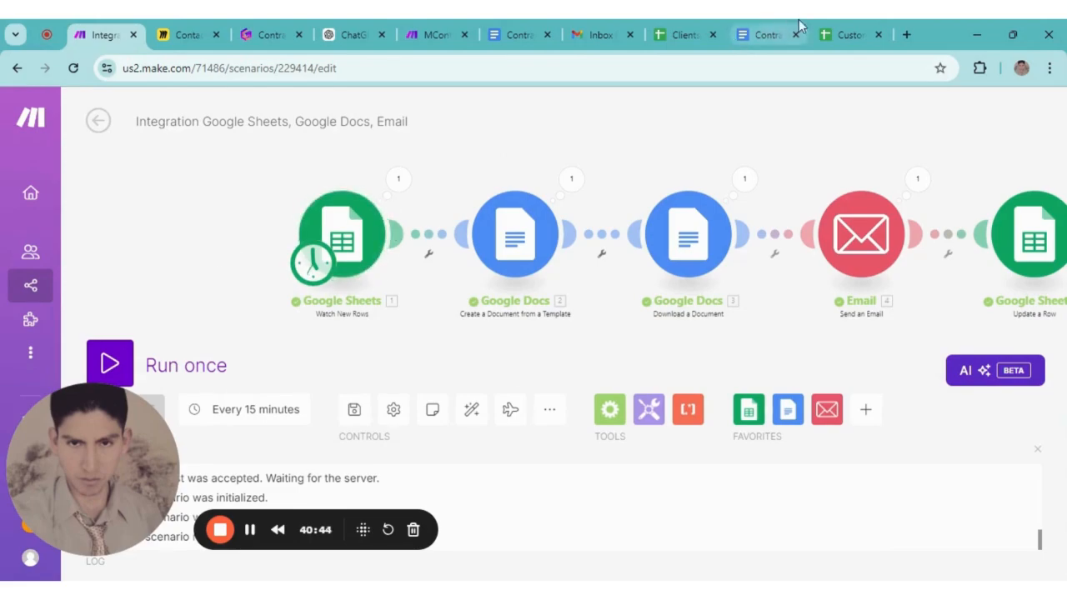
pyautogui.click(844, 35)
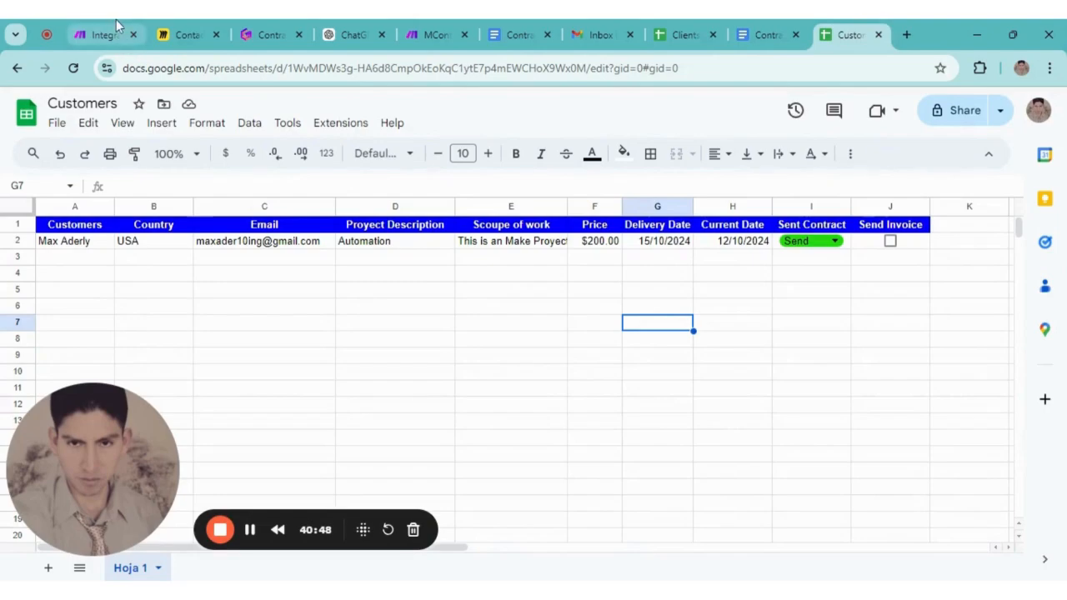
pyautogui.click(685, 34)
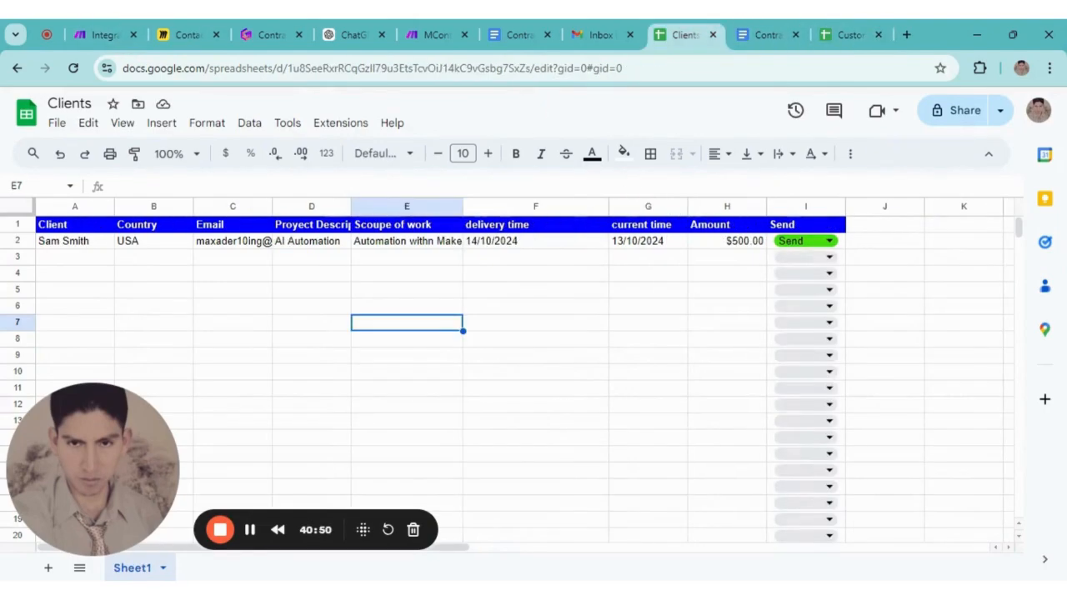
pyautogui.click(138, 30)
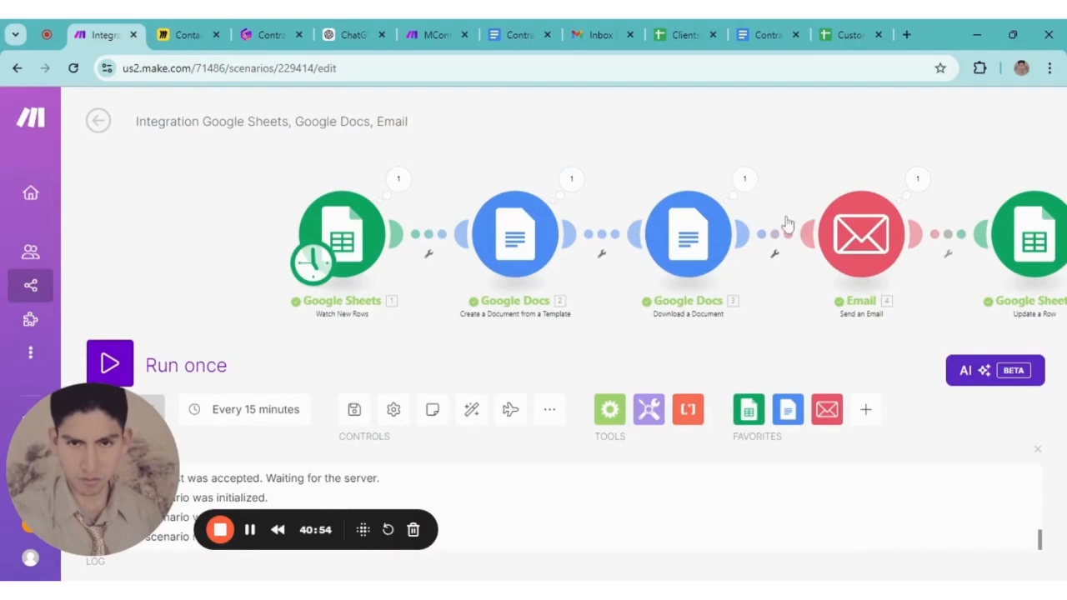
pyautogui.hscroll(5, 822, 131)
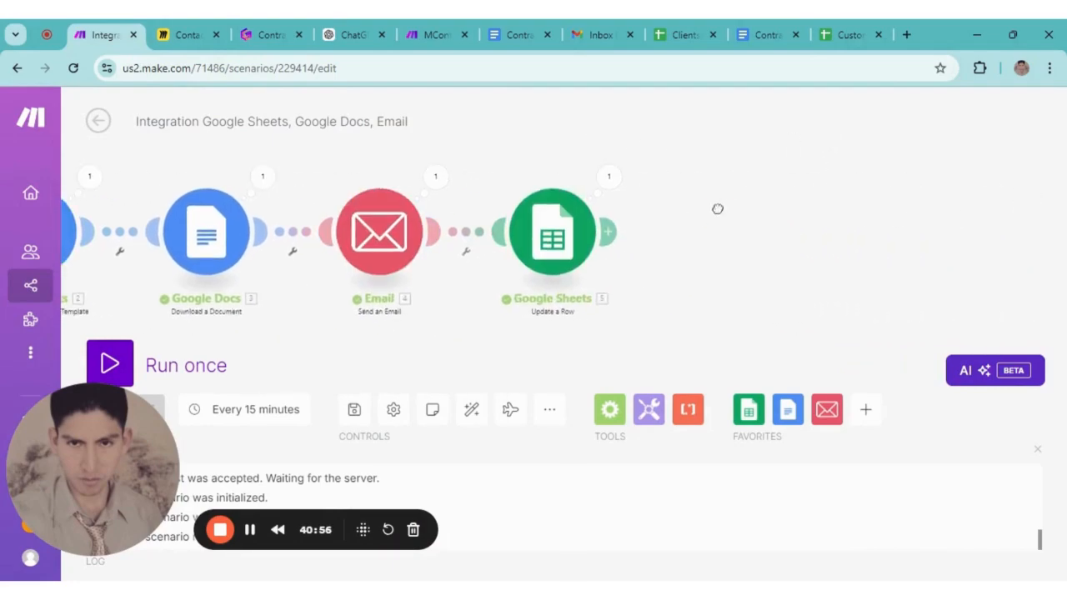
pyautogui.moveTo(680, 197); pyautogui.dragTo(739, 212)
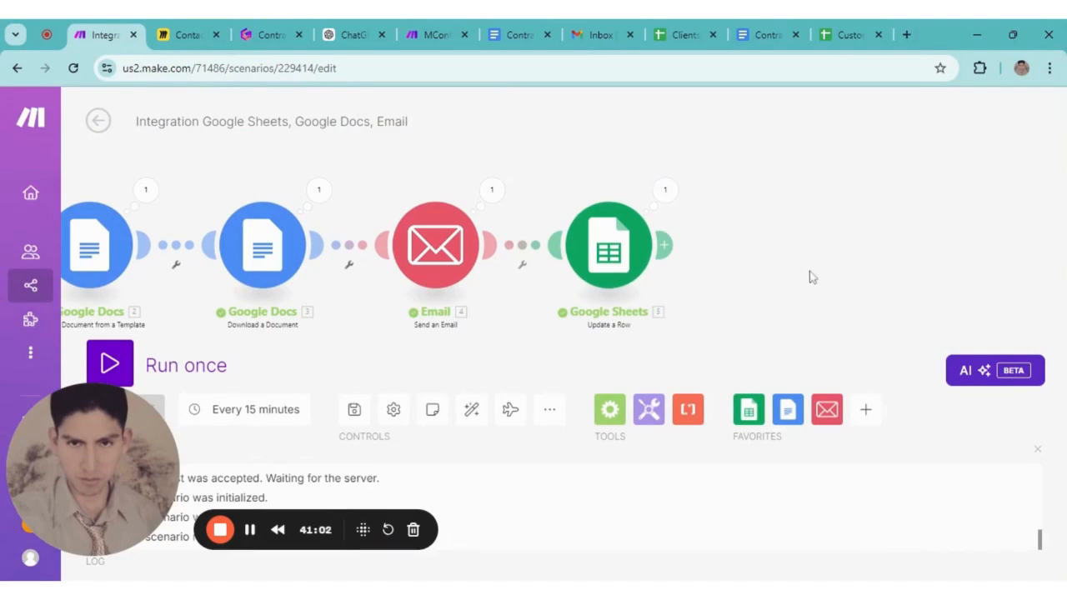
pyautogui.moveTo(757, 240); pyautogui.dragTo(884, 243)
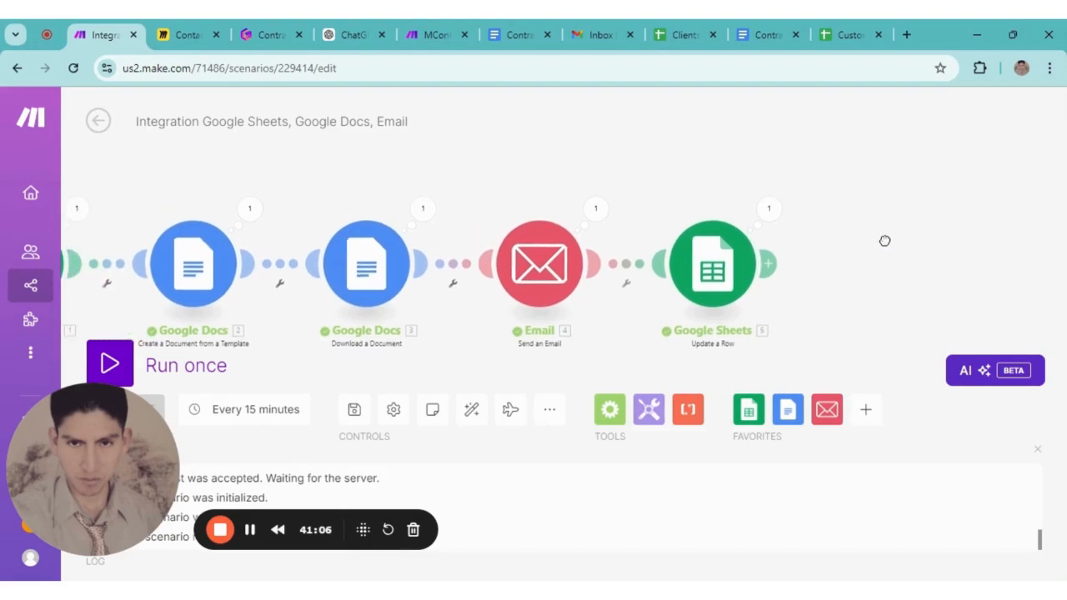
pyautogui.scroll(-2, 849, 247)
pyautogui.moveTo(772, 163); pyautogui.dragTo(783, 158)
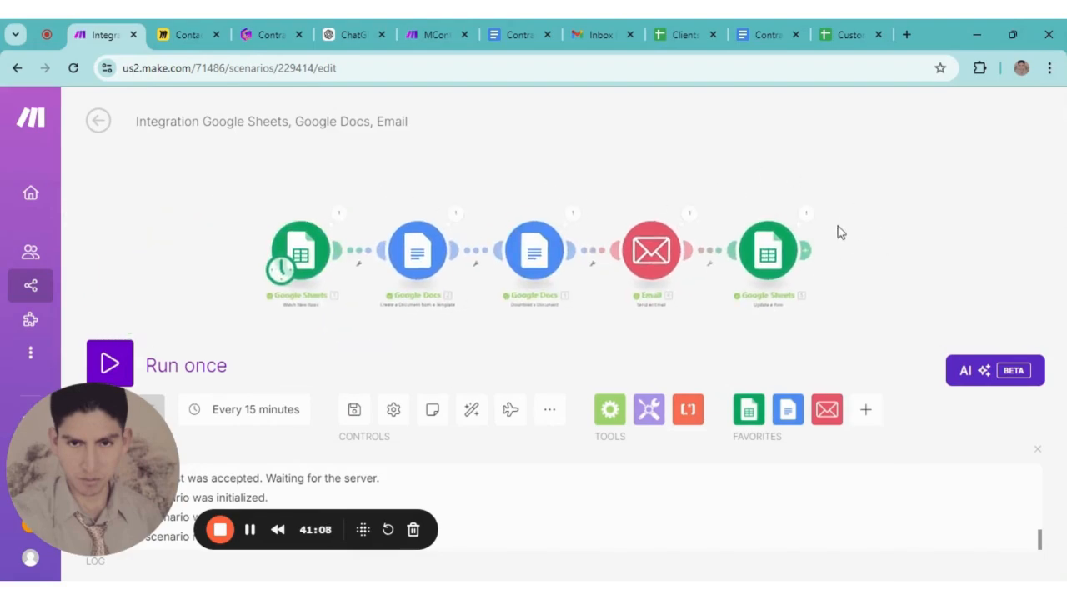
pyautogui.moveTo(852, 201); pyautogui.dragTo(844, 201)
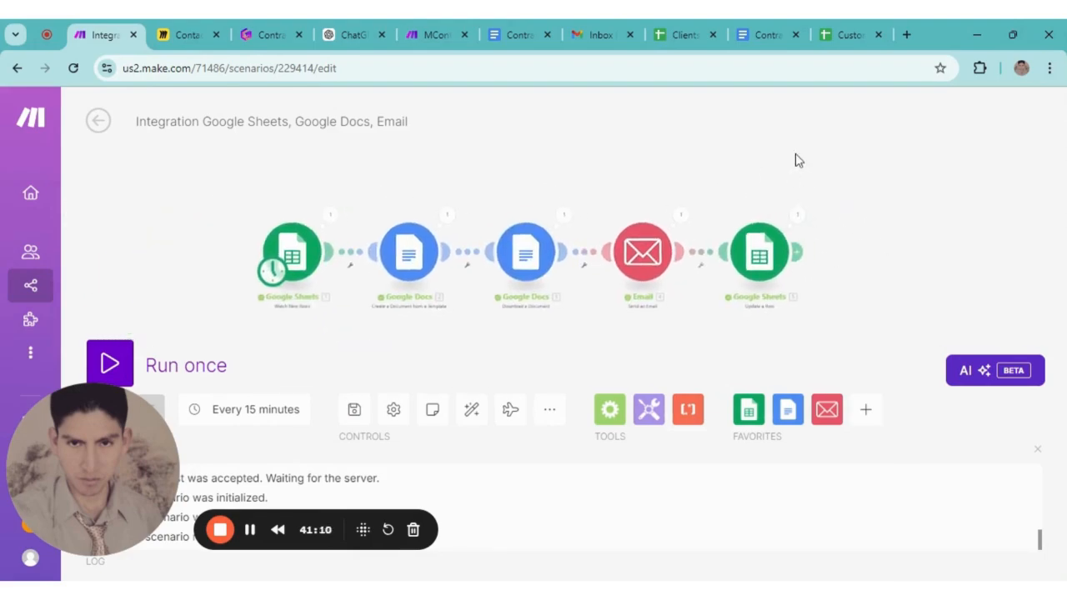
pyautogui.scroll(1, 795, 154)
pyautogui.moveTo(710, 197); pyautogui.dragTo(777, 193)
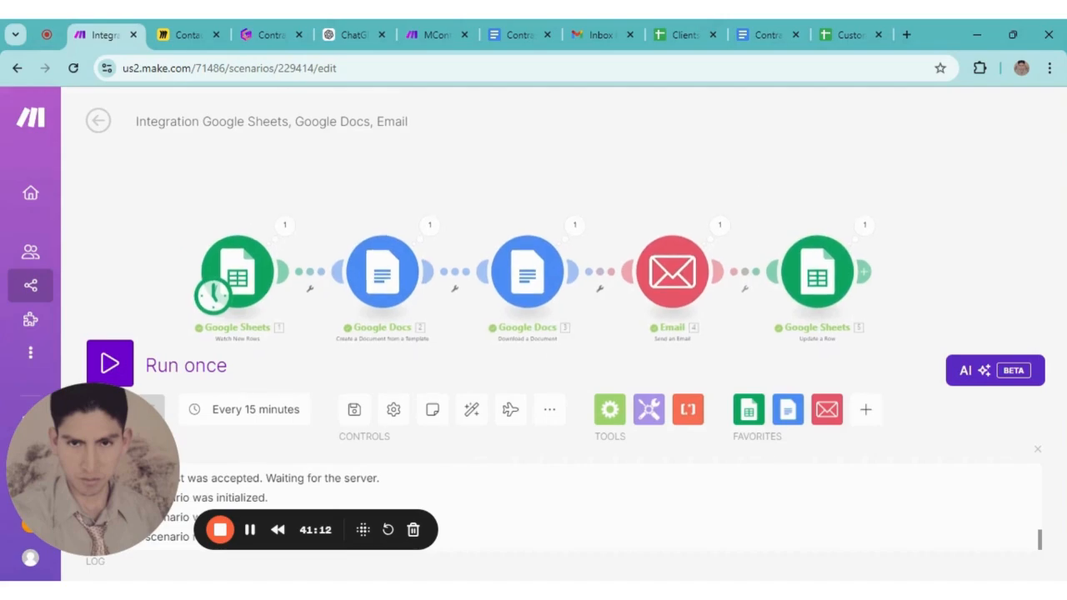